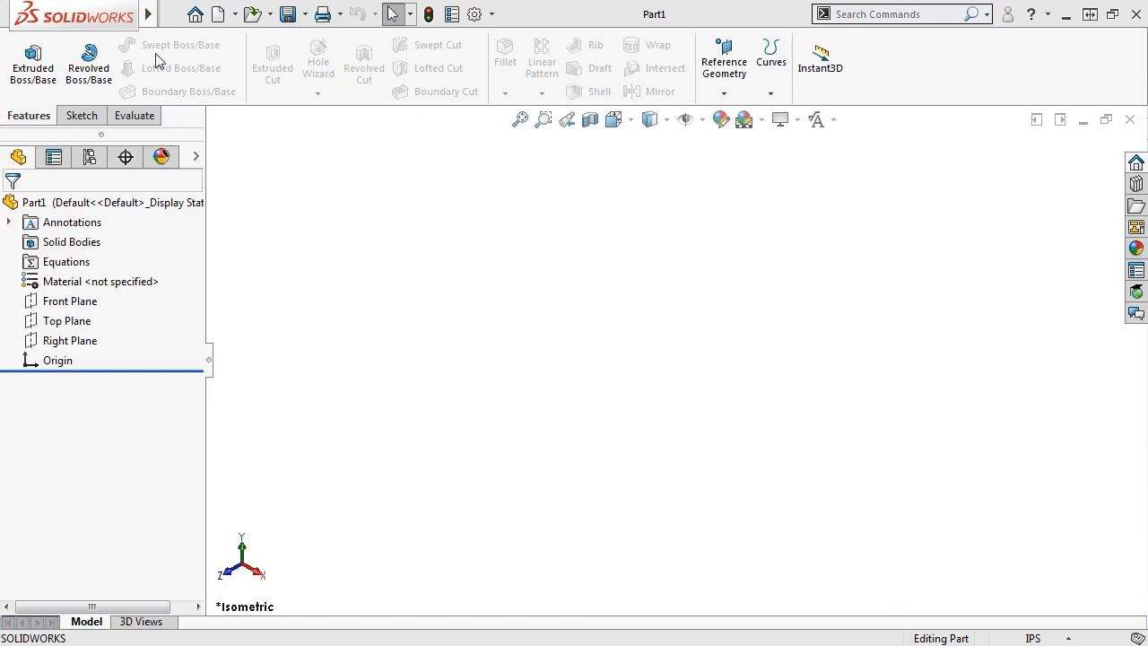
mouse_move(149, 18)
left_click(236, 16)
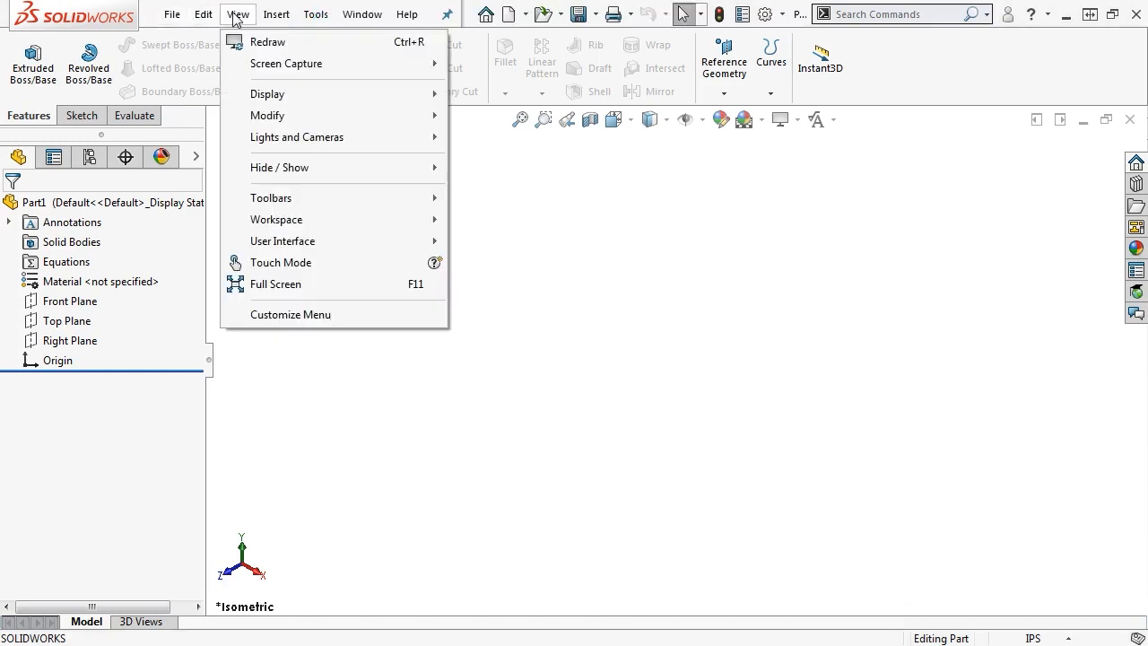
mouse_move(314, 242)
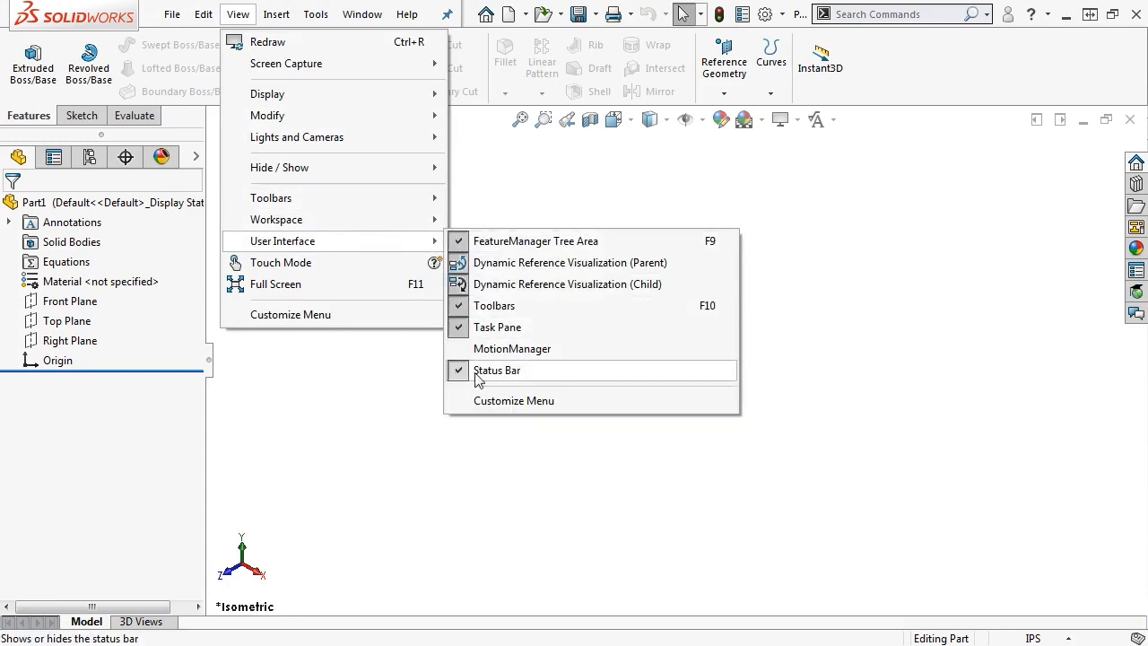
left_click(767, 366)
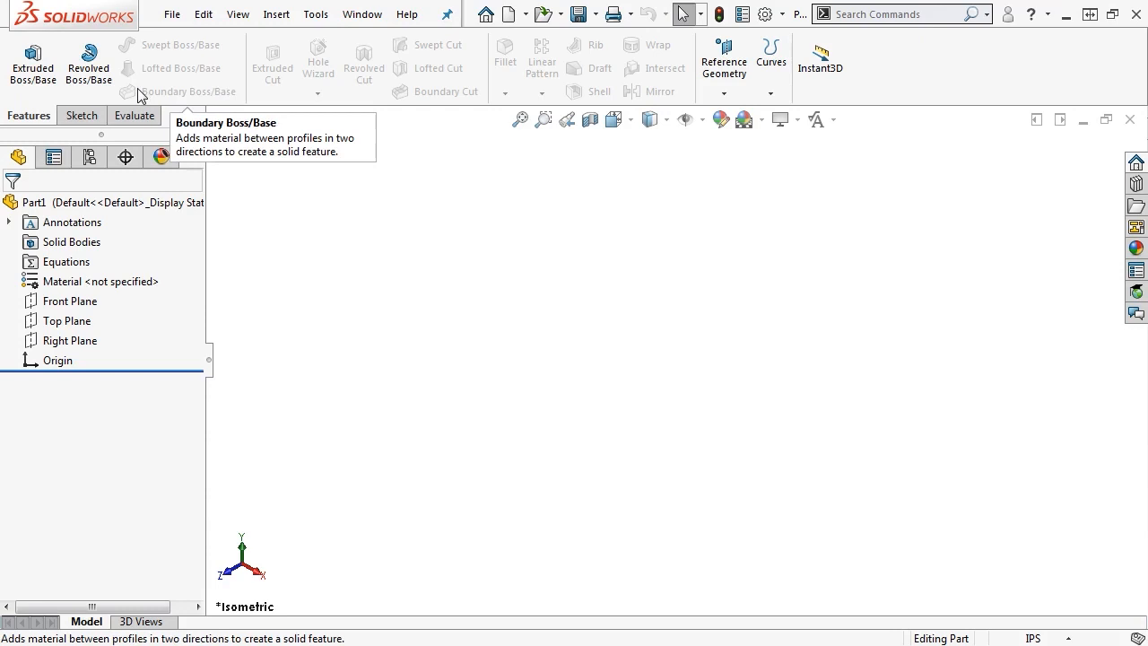
left_click(49, 82)
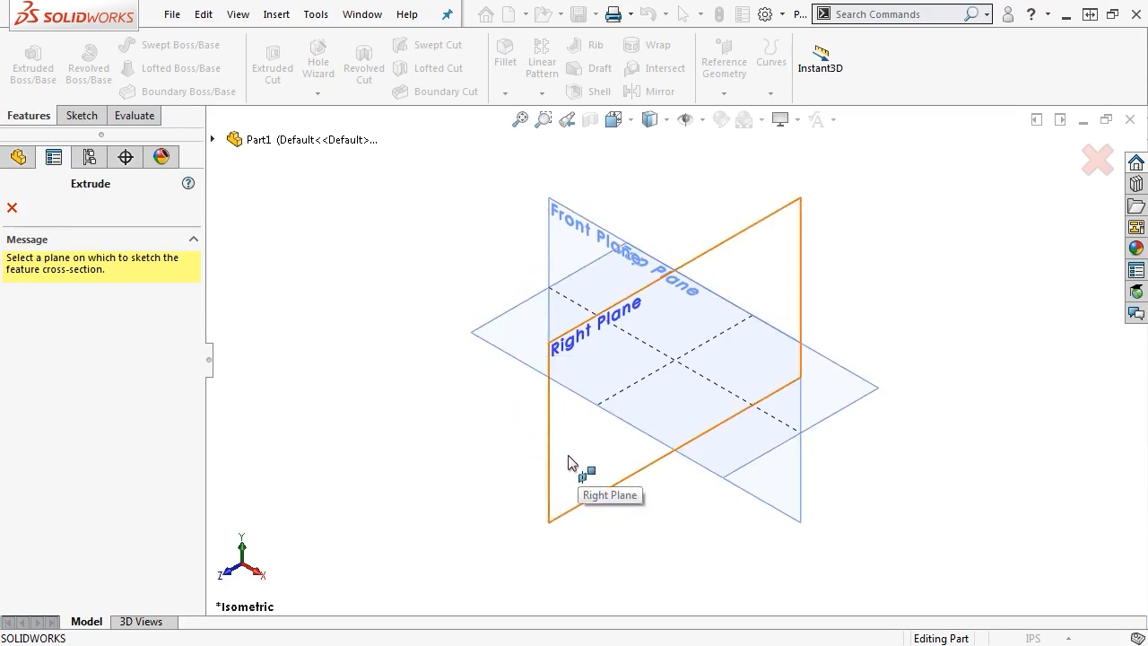
left_click(561, 243)
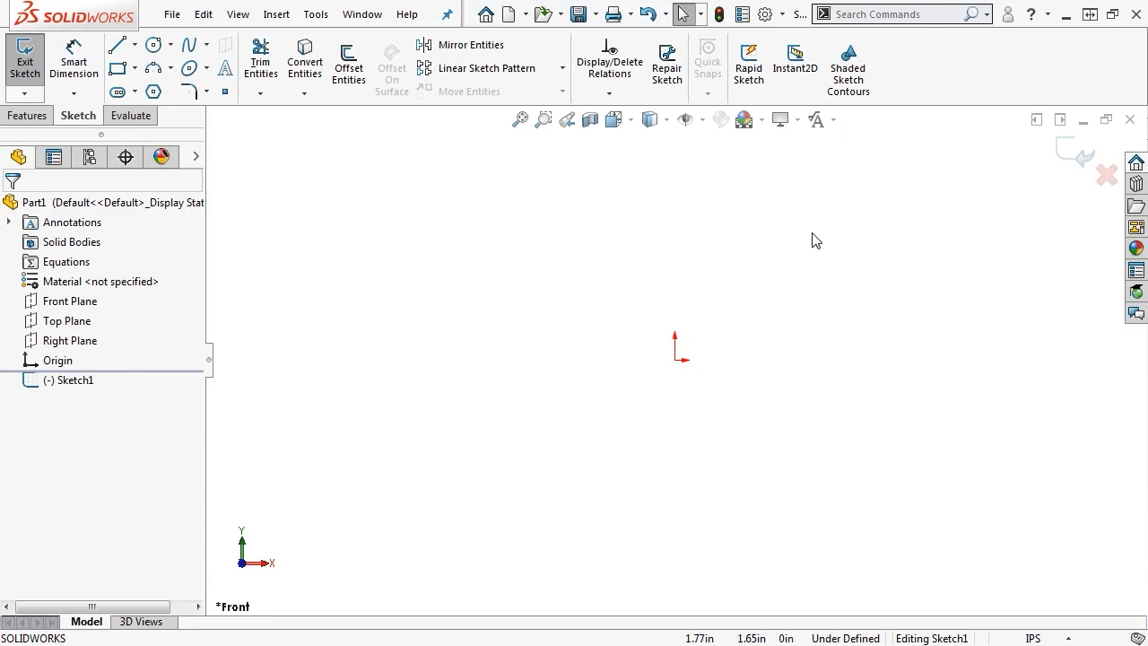
key("d")
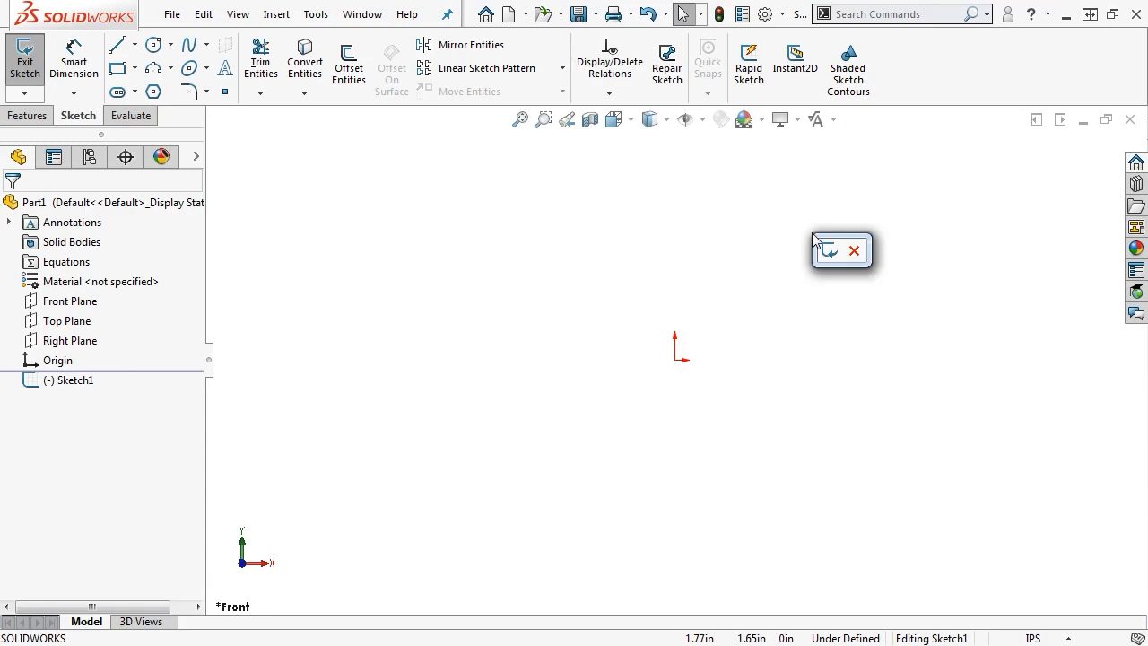
left_click(827, 251)
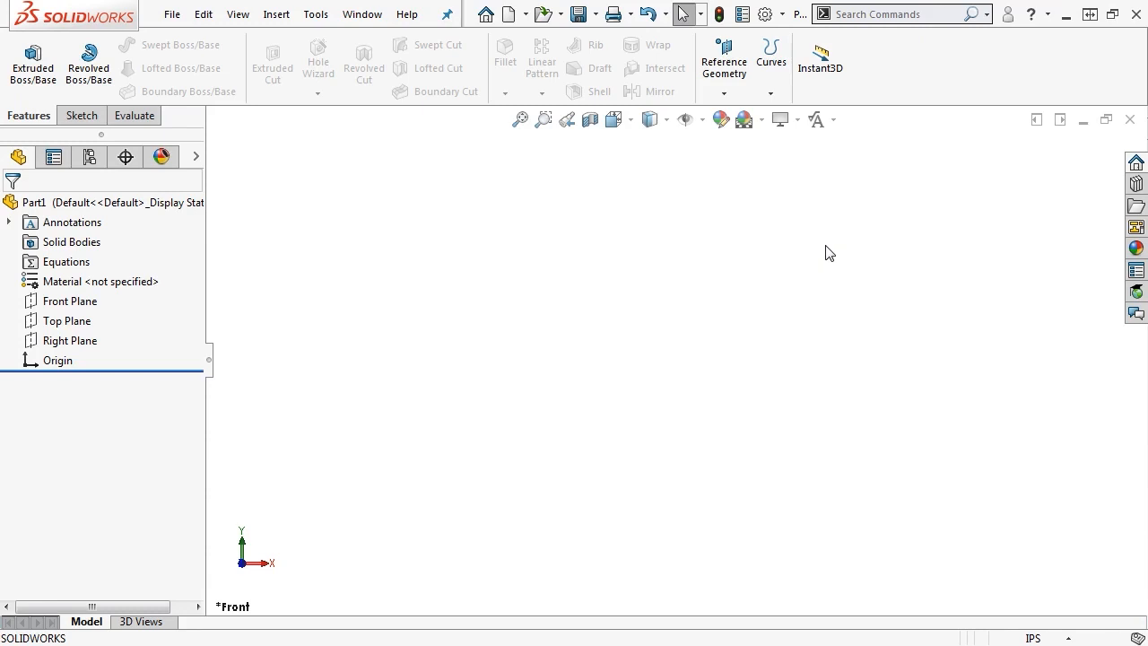
Start a new sketch on the Front Plane.
left_click(84, 114)
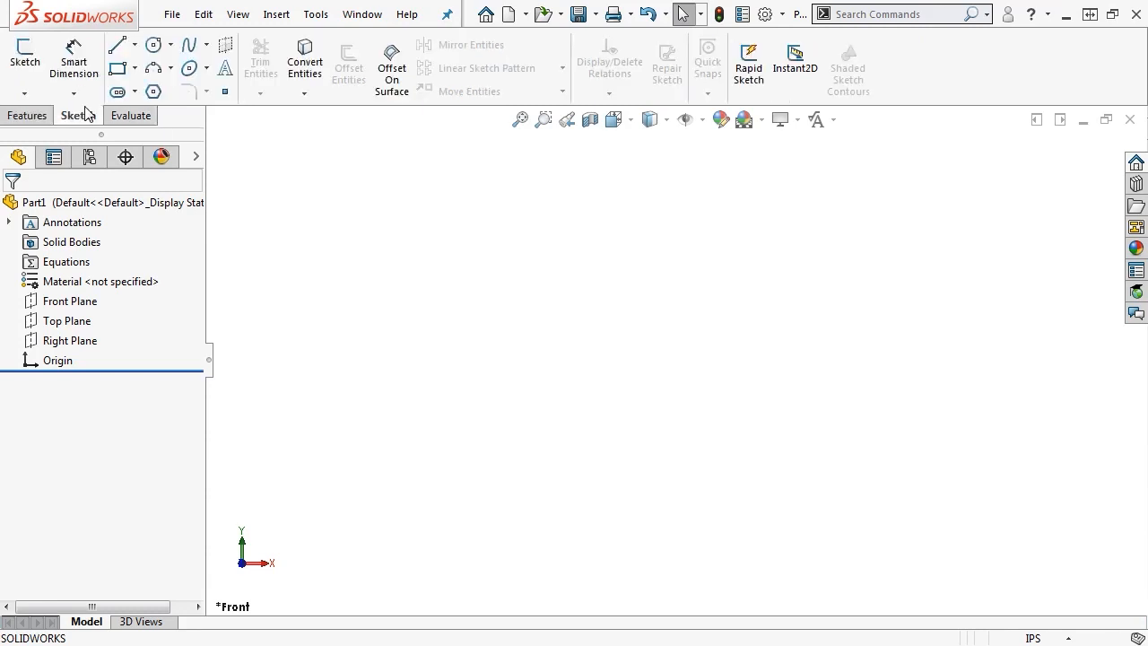
left_click(25, 55)
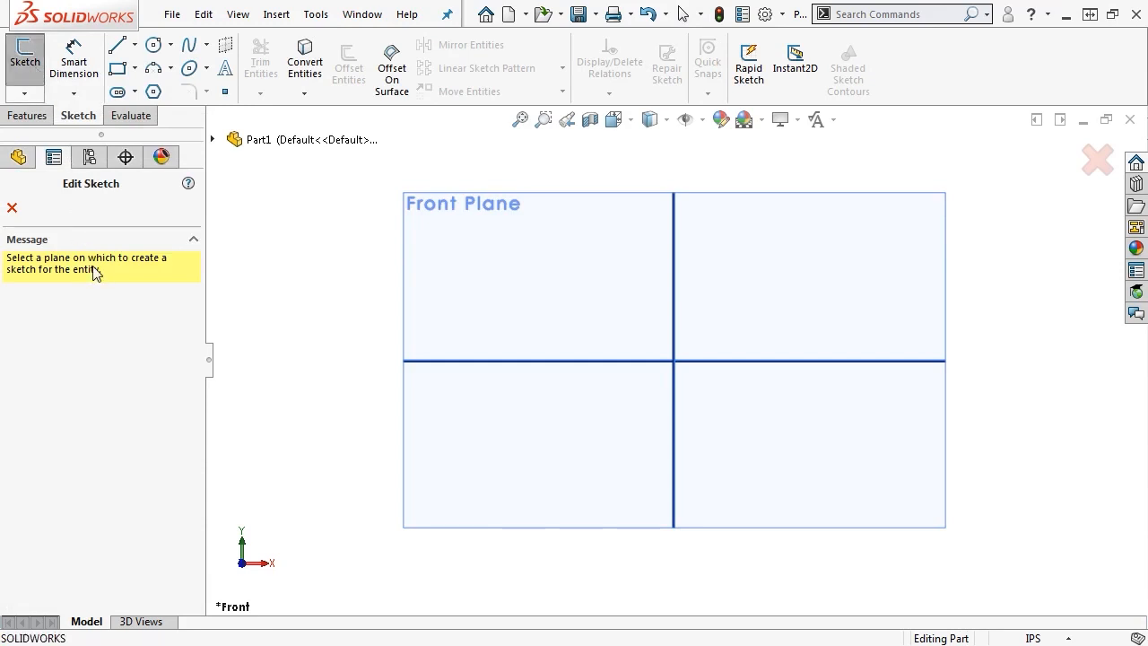
left_click(609, 384)
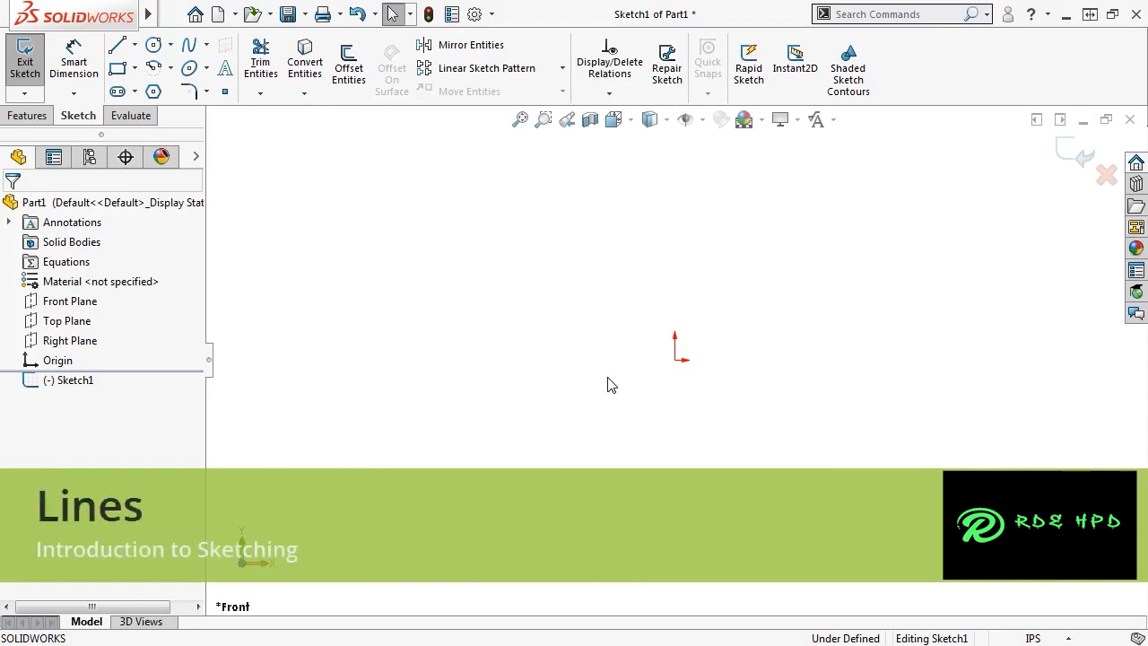
left_click(136, 45)
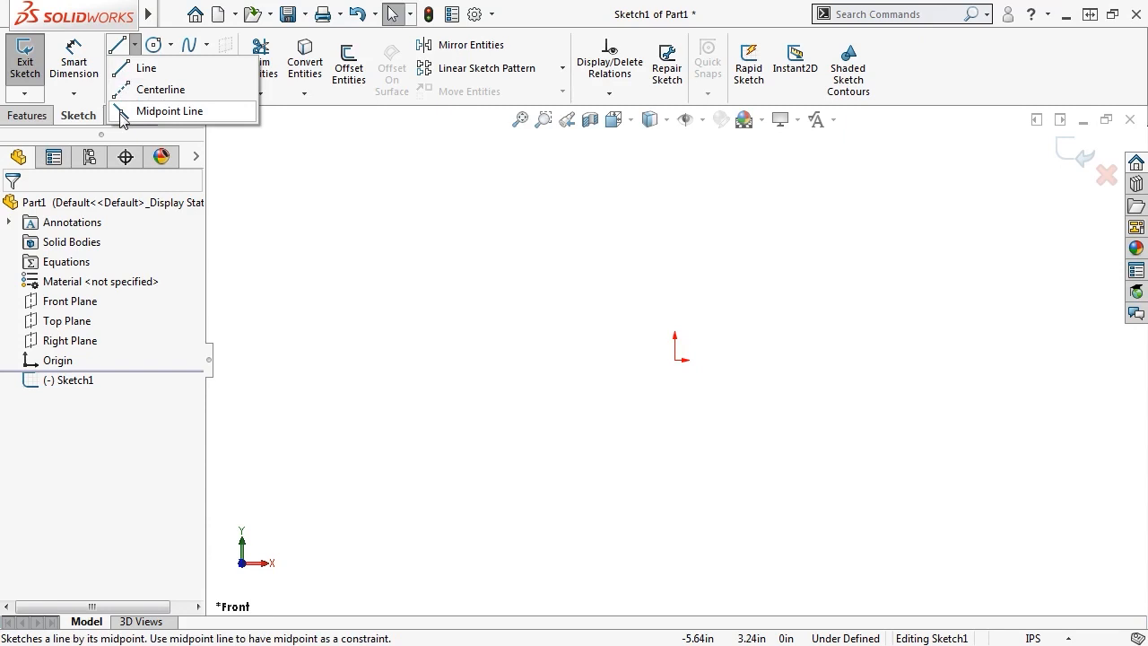
mouse_move(153, 16)
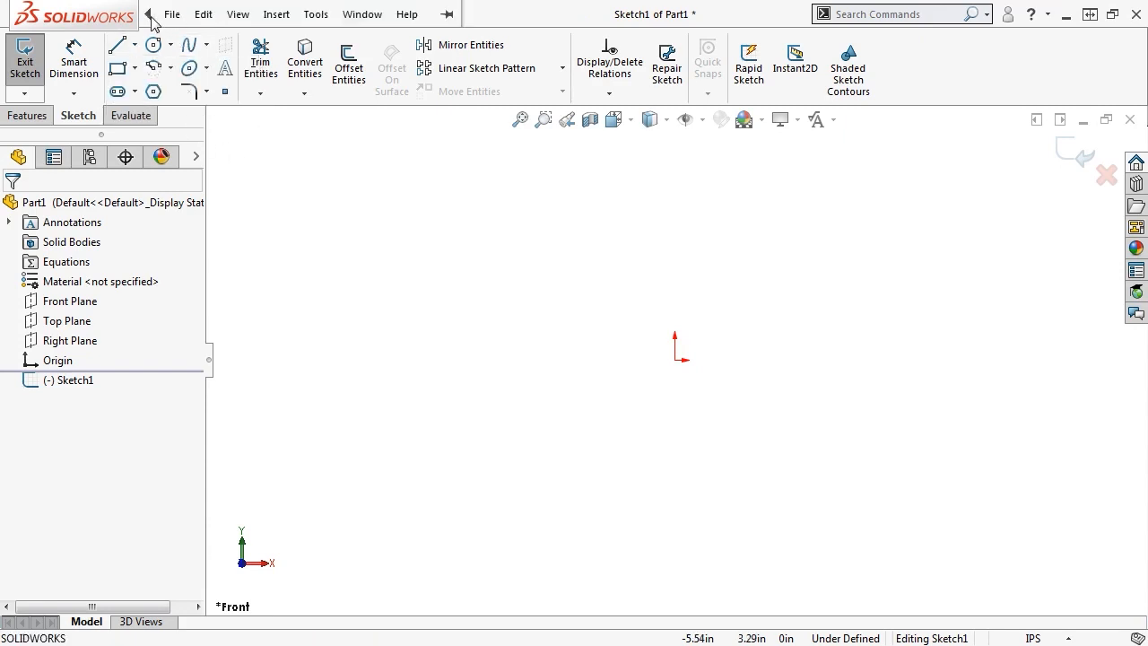
left_click(193, 20)
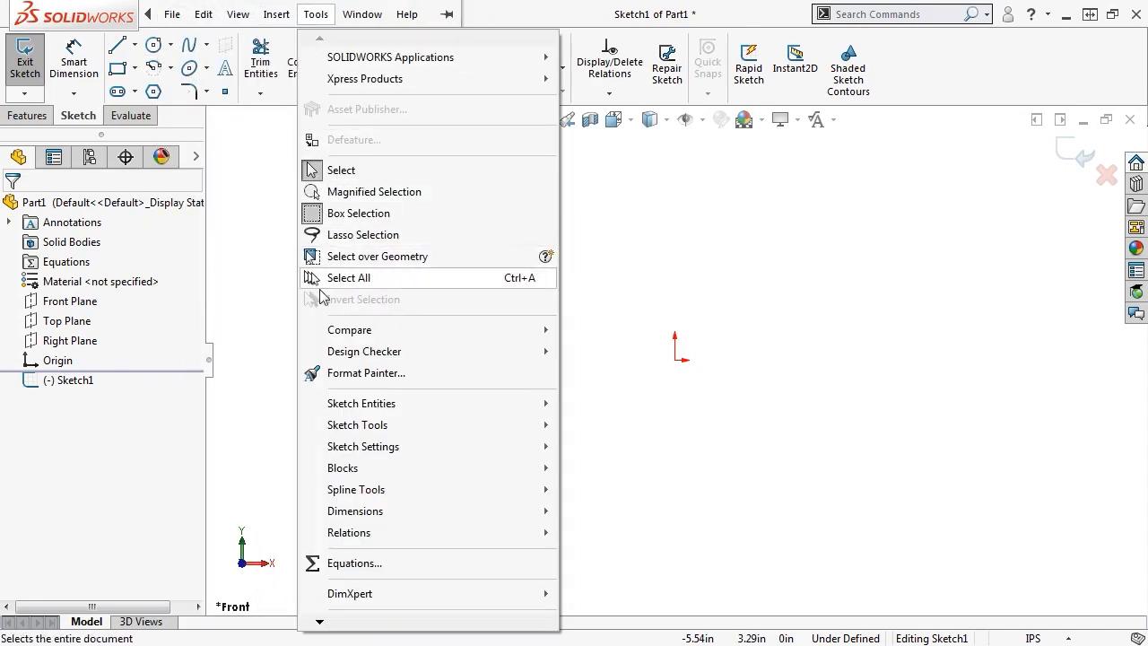
mouse_move(316, 411)
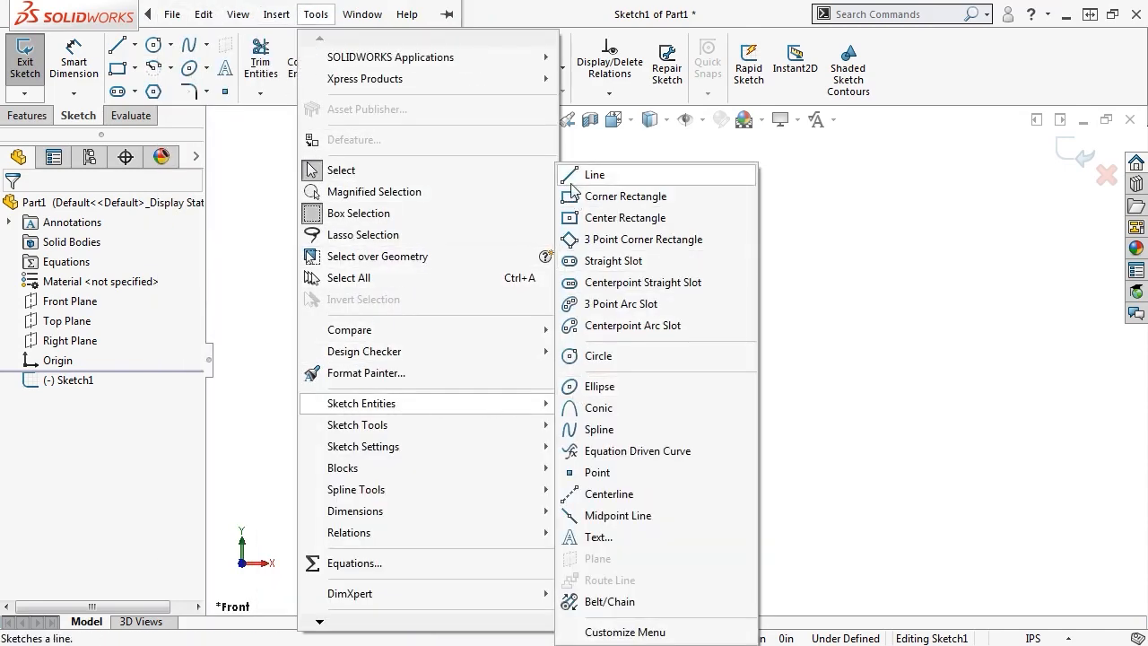
left_click(801, 196)
right_click(801, 196)
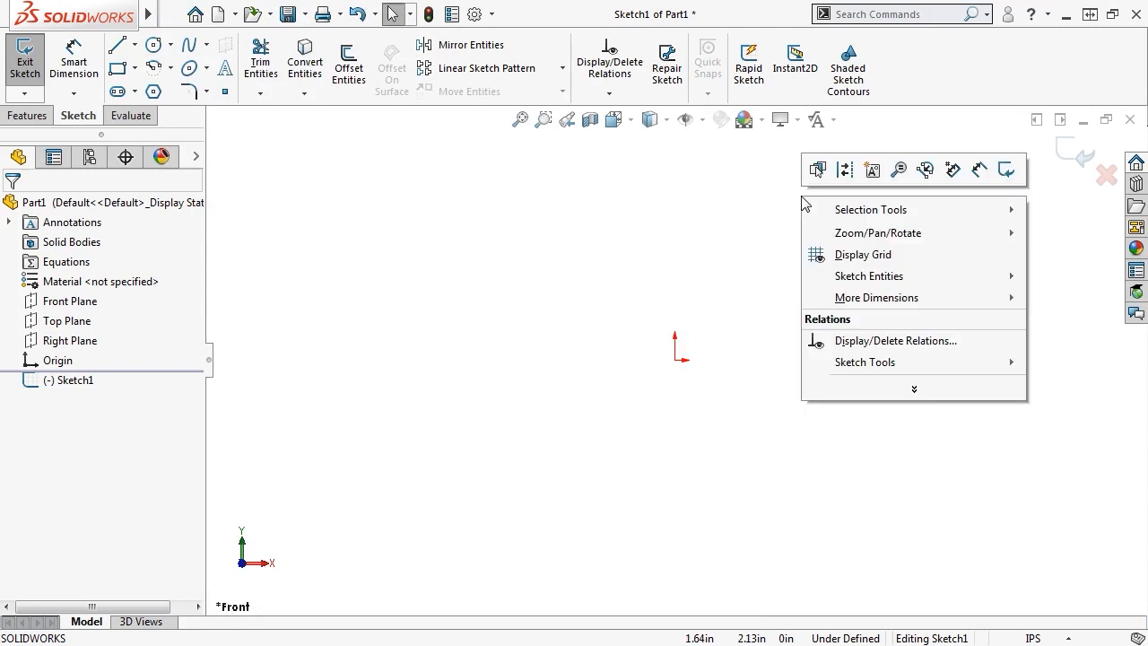
mouse_move(817, 276)
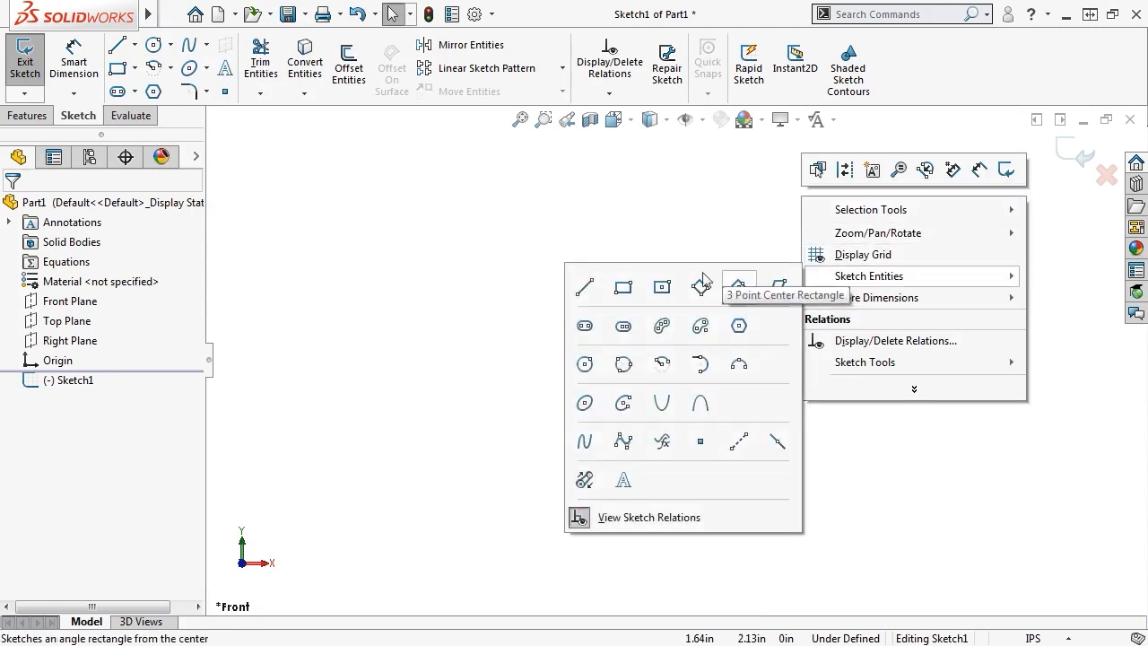
left_click(507, 292)
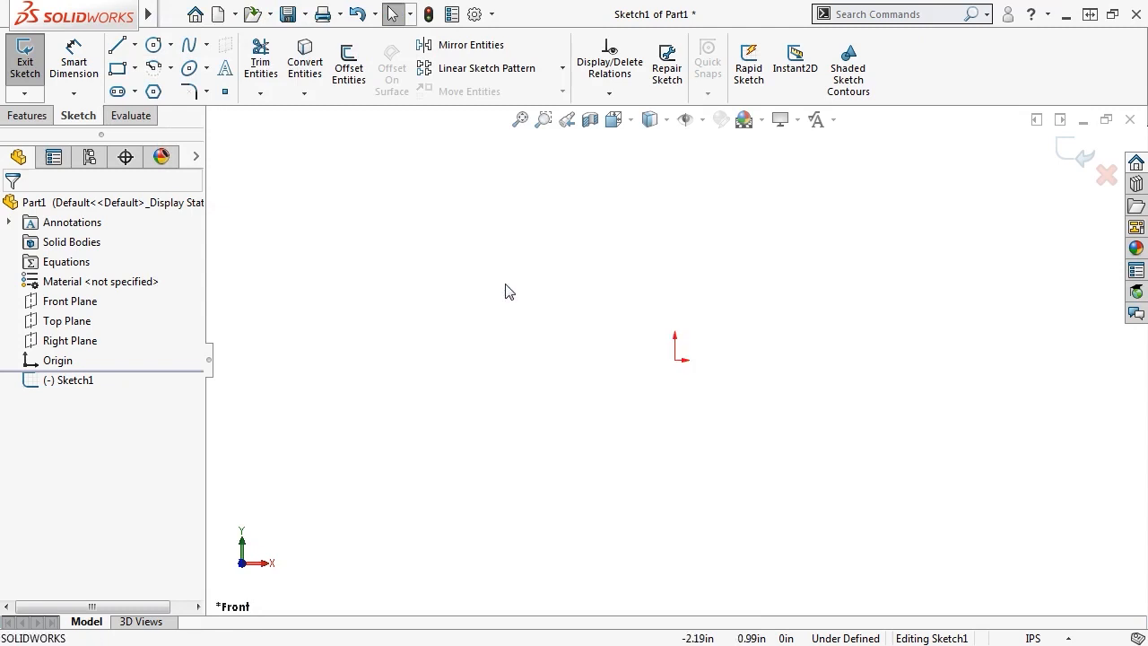
key("s")
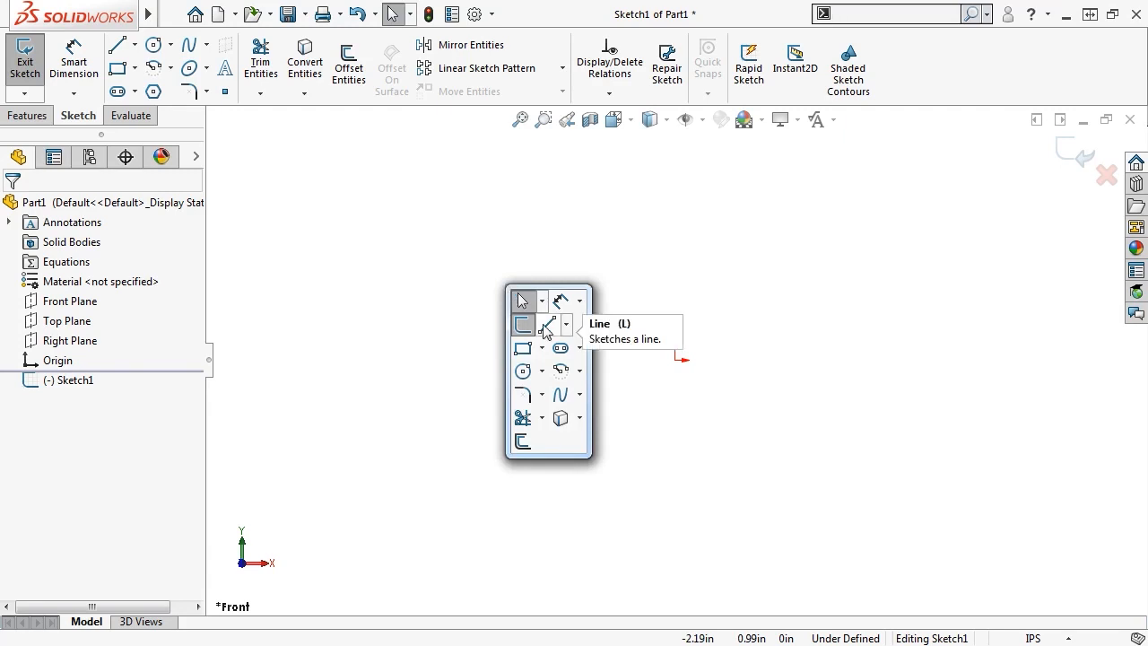
left_click(448, 279)
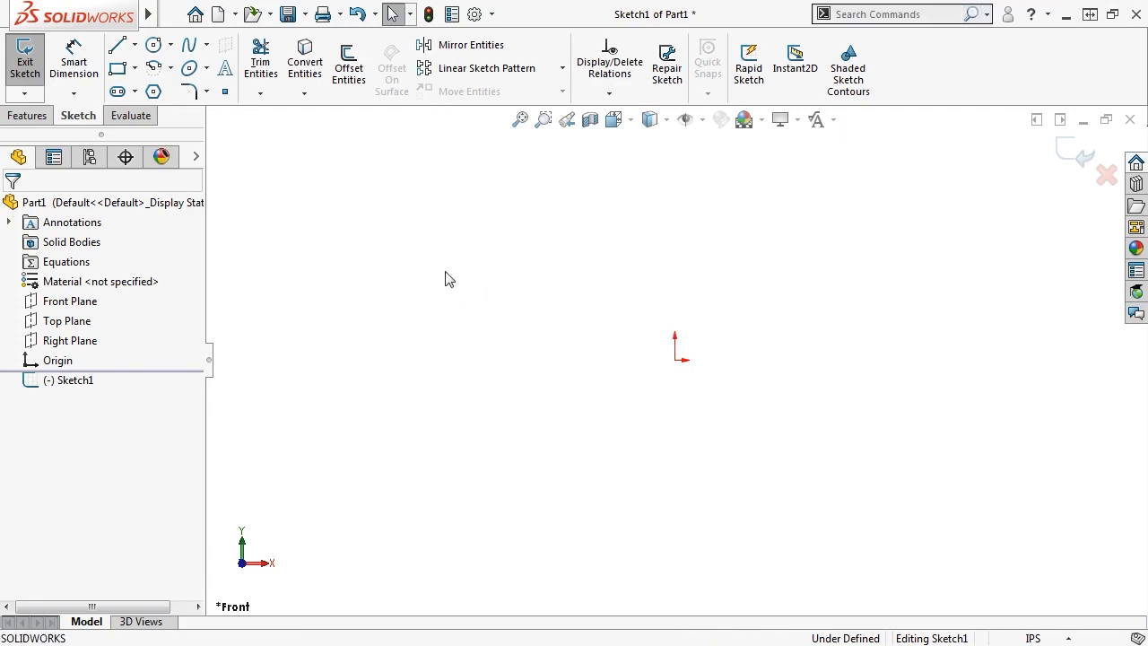
mouse_move(448, 279)
right_mouse_down()
mouse_move(427, 279)
mouse_move(438, 279)
right_mouse_up()
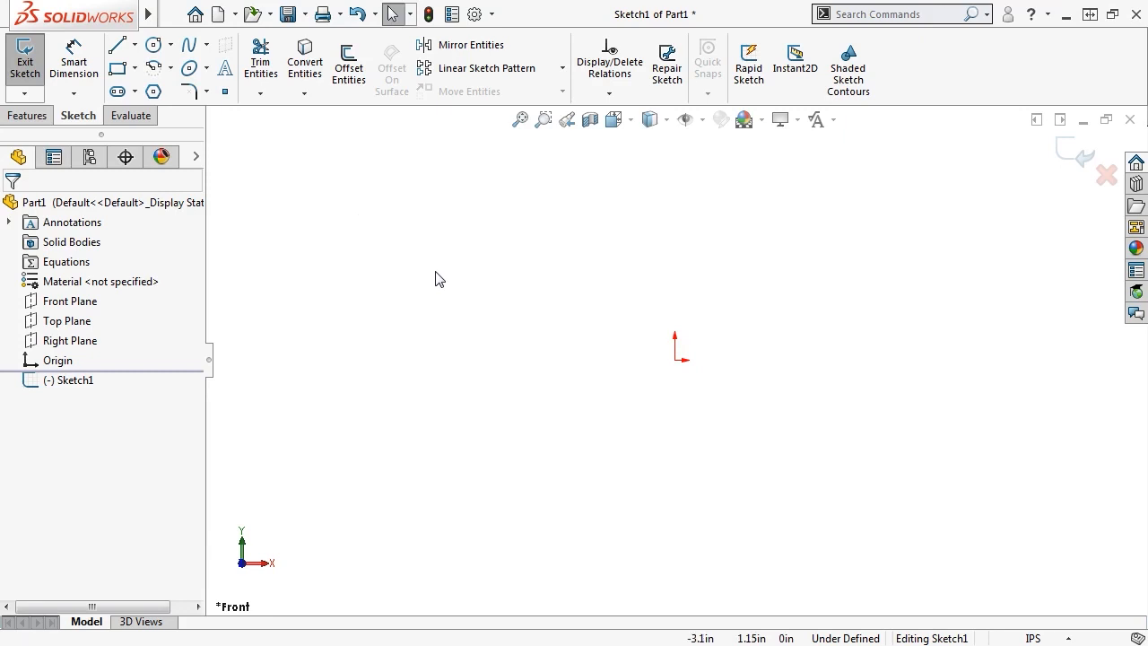
Sketch an open zigzag chain of four connected lines above and left of the origin, with the last line perpendicular to the third.
left_click(121, 46)
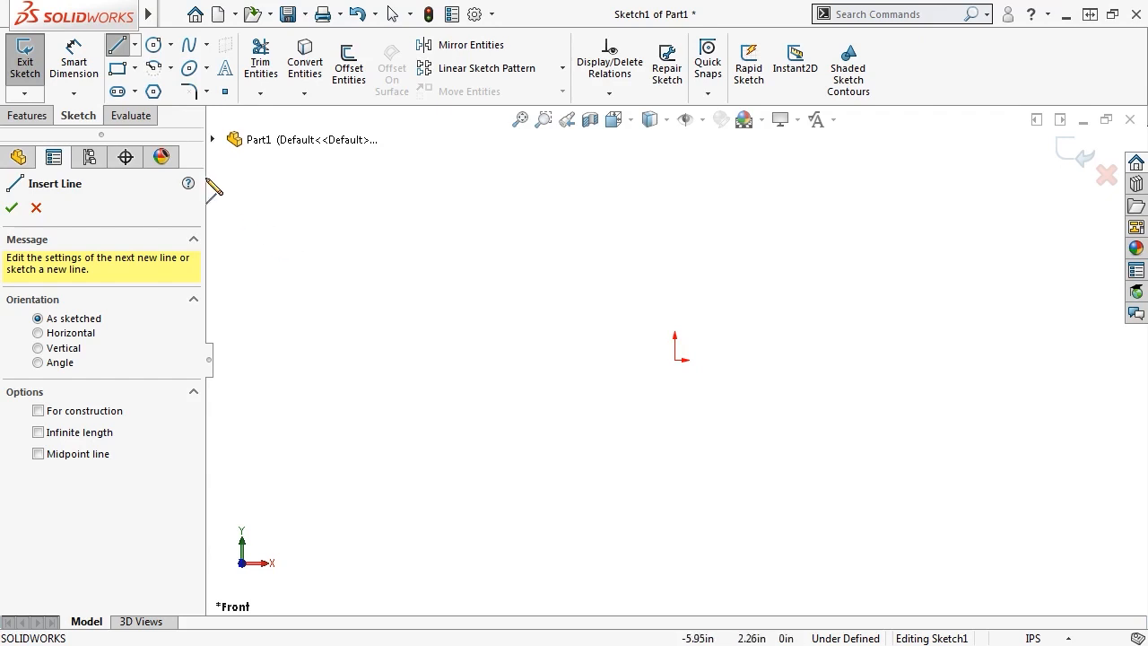
left_click(117, 68)
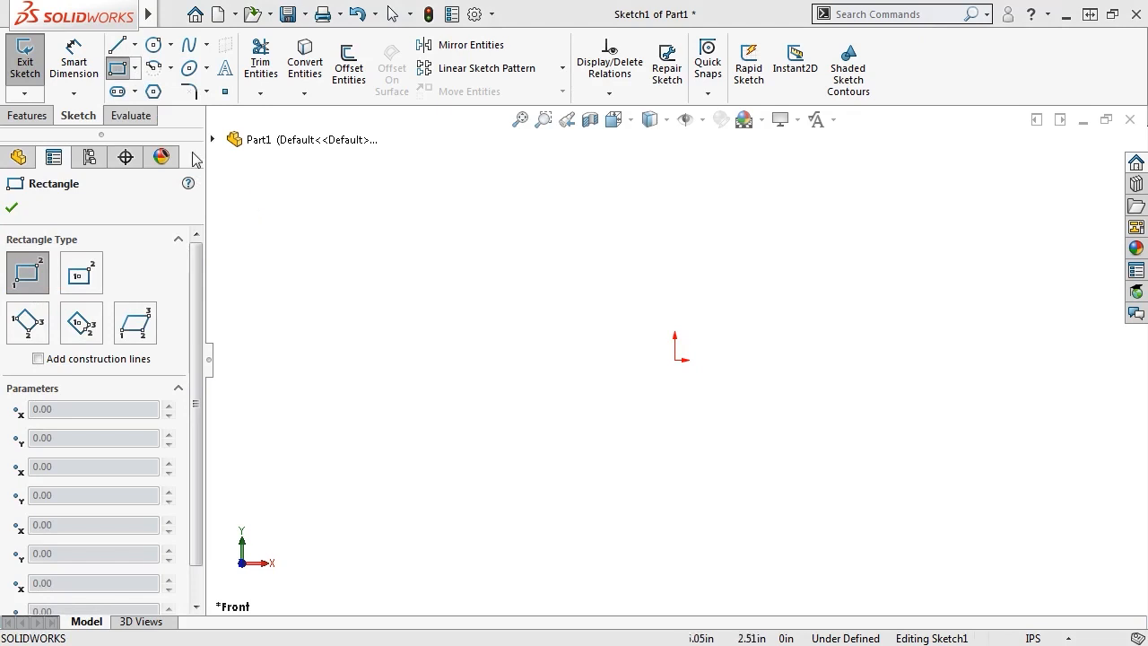
left_click(121, 49)
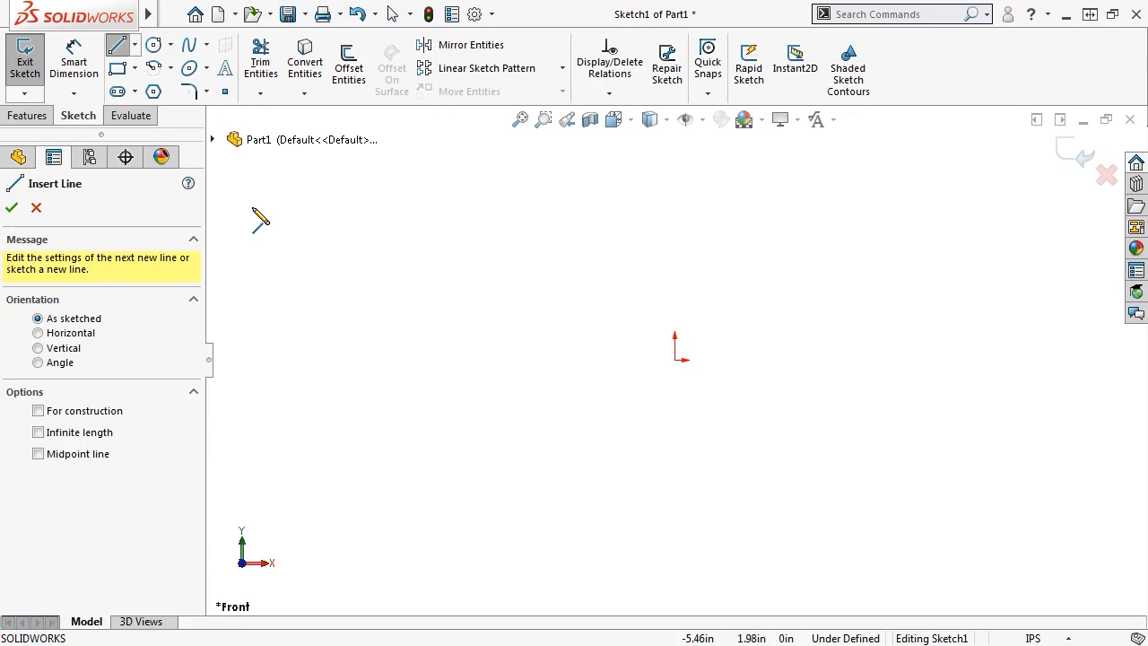
left_click(335, 255)
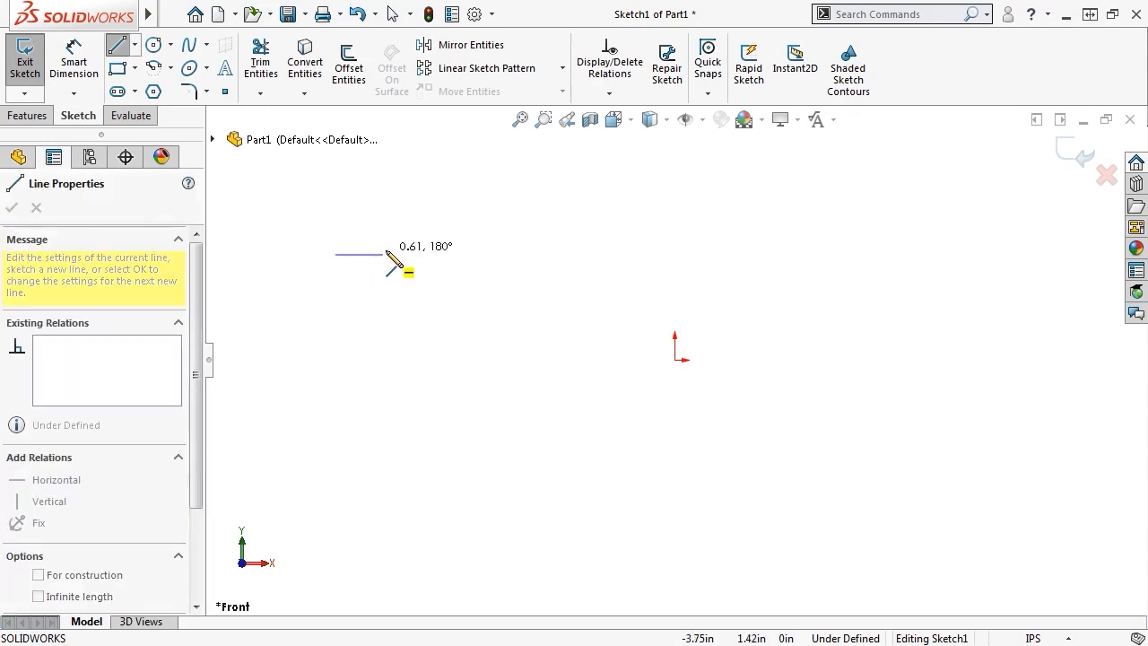
left_click(443, 227)
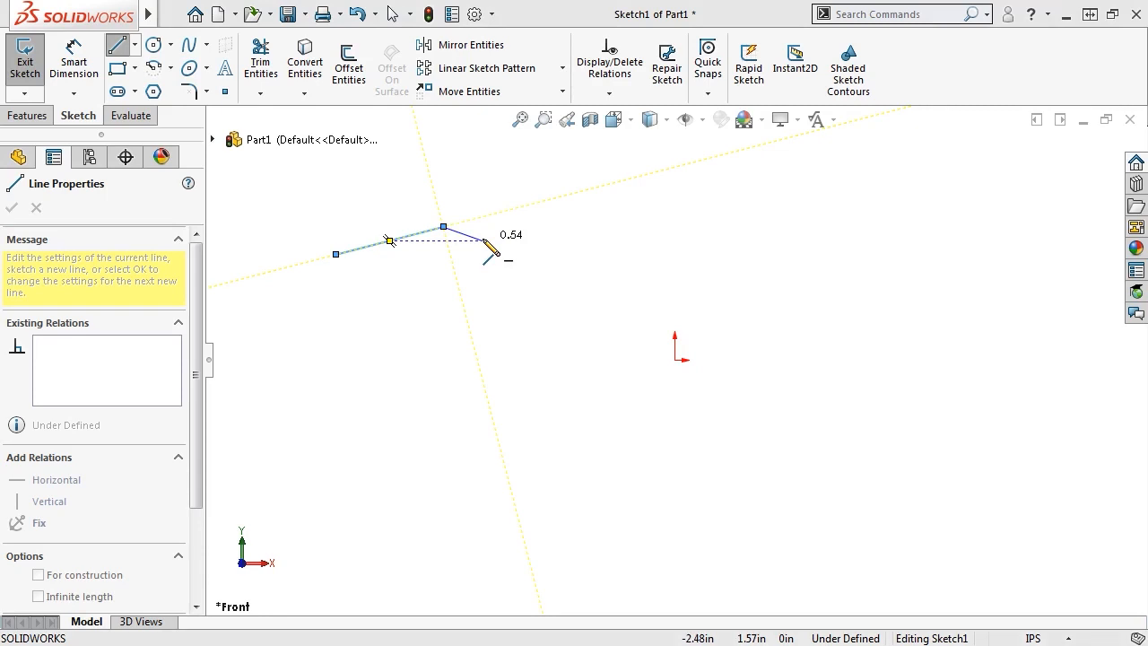
left_click(490, 263)
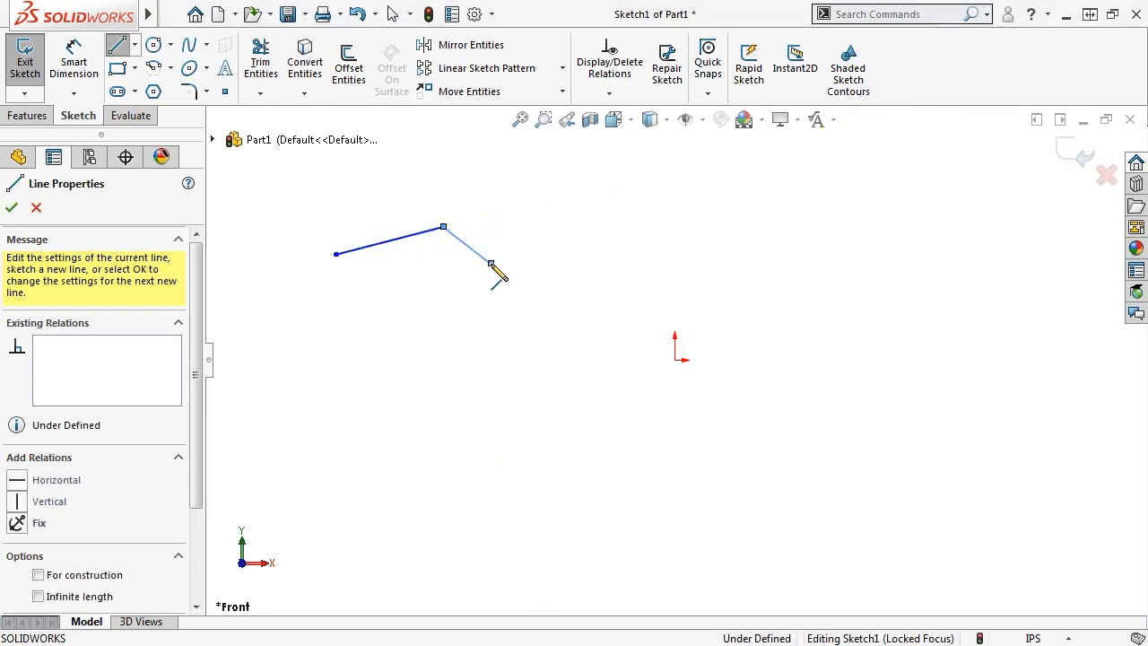
left_click(553, 227)
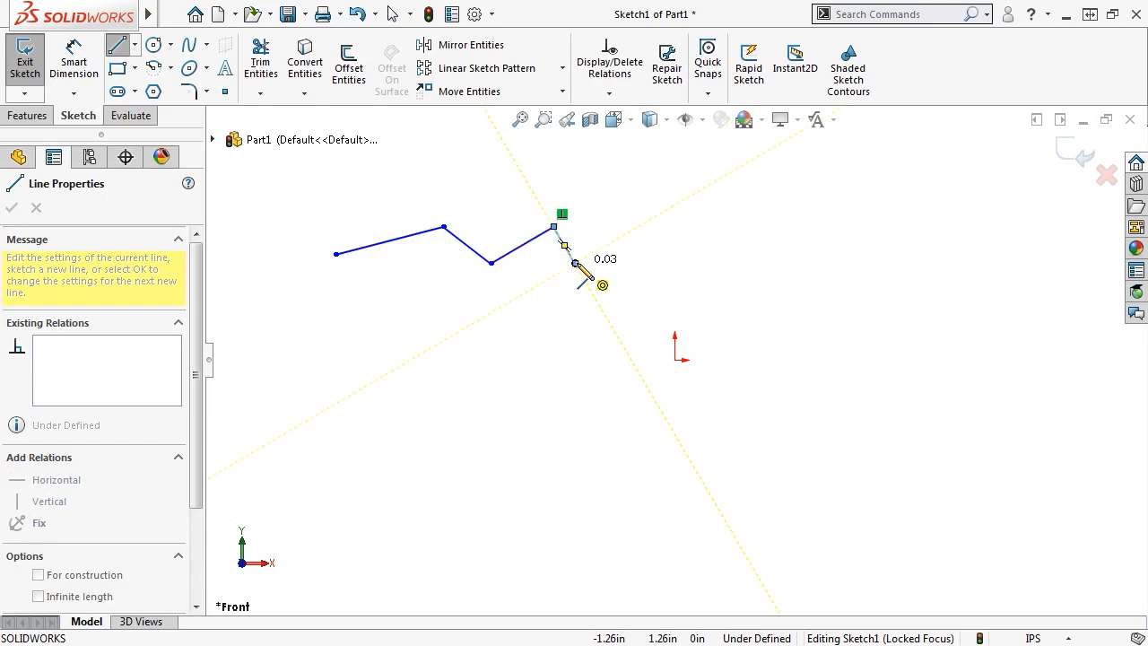
left_click(575, 263)
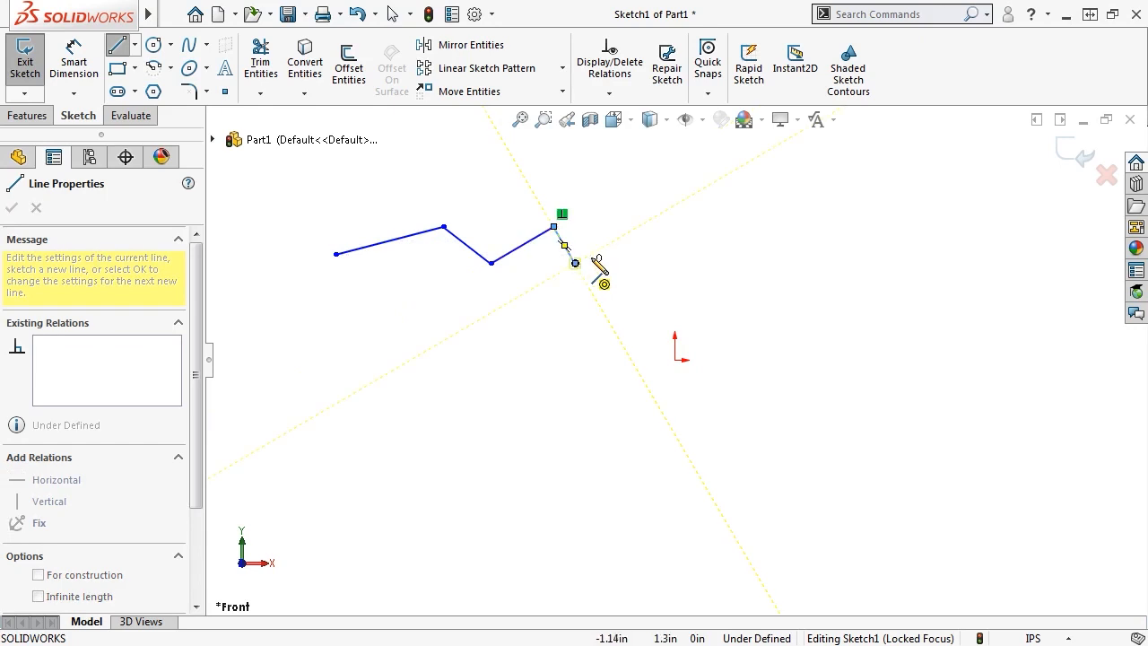
right_click(645, 241)
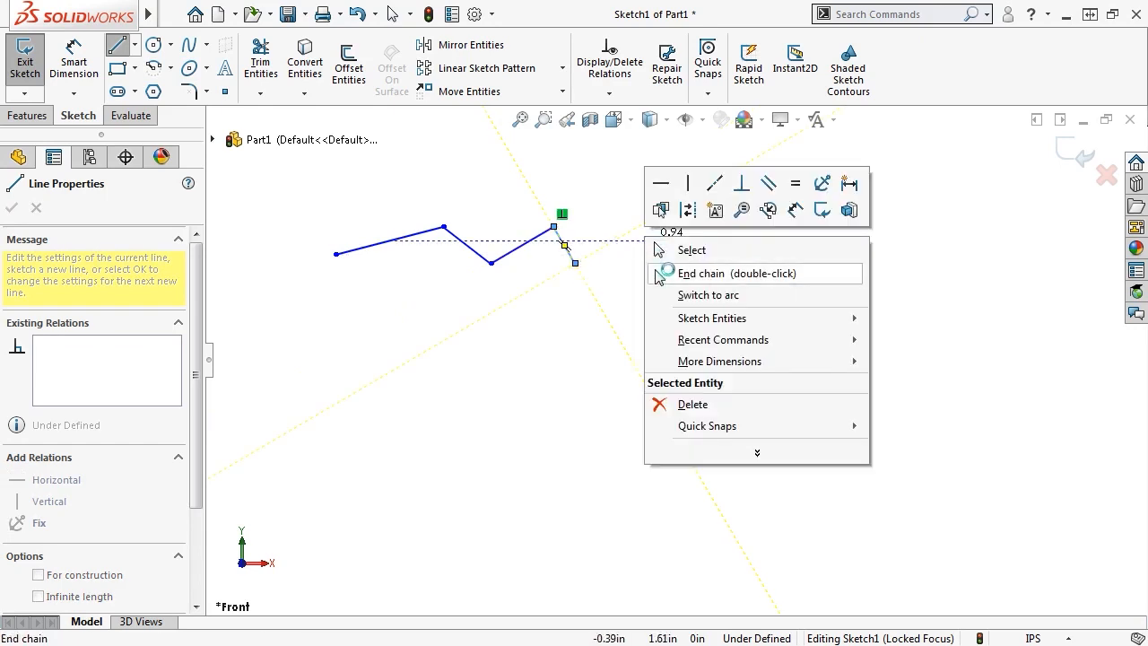
left_click(656, 270)
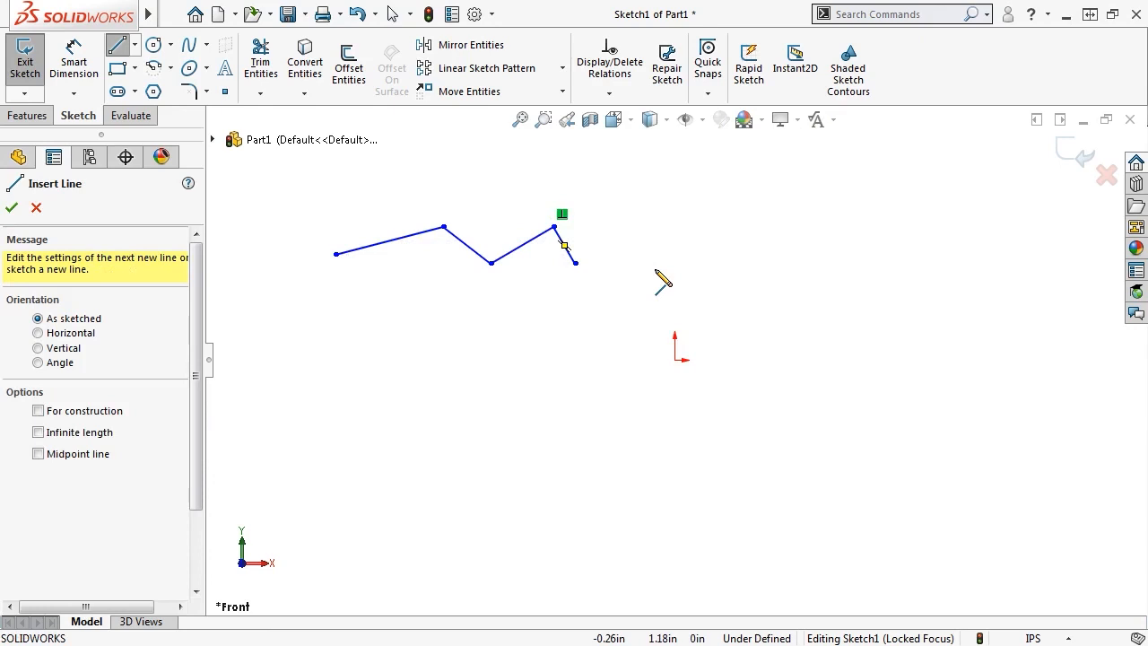
Sketch two separate, slightly sloped single lines below the zigzag chain, the first about 1.57 in long and the second to its upper left.
left_click(413, 334)
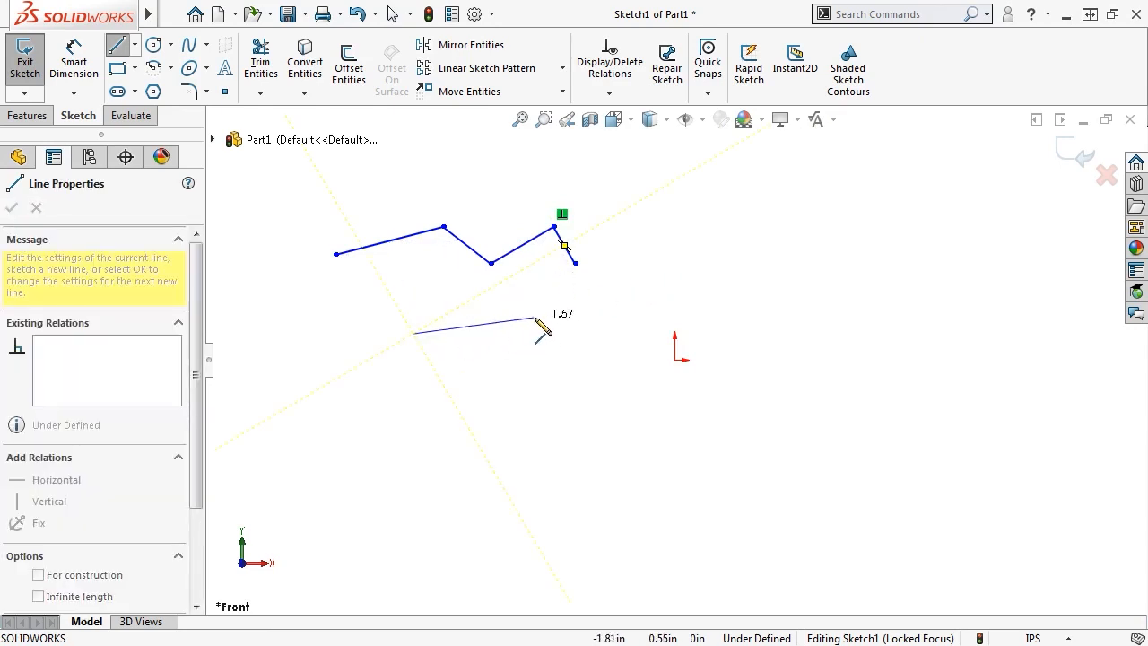
left_click(535, 318)
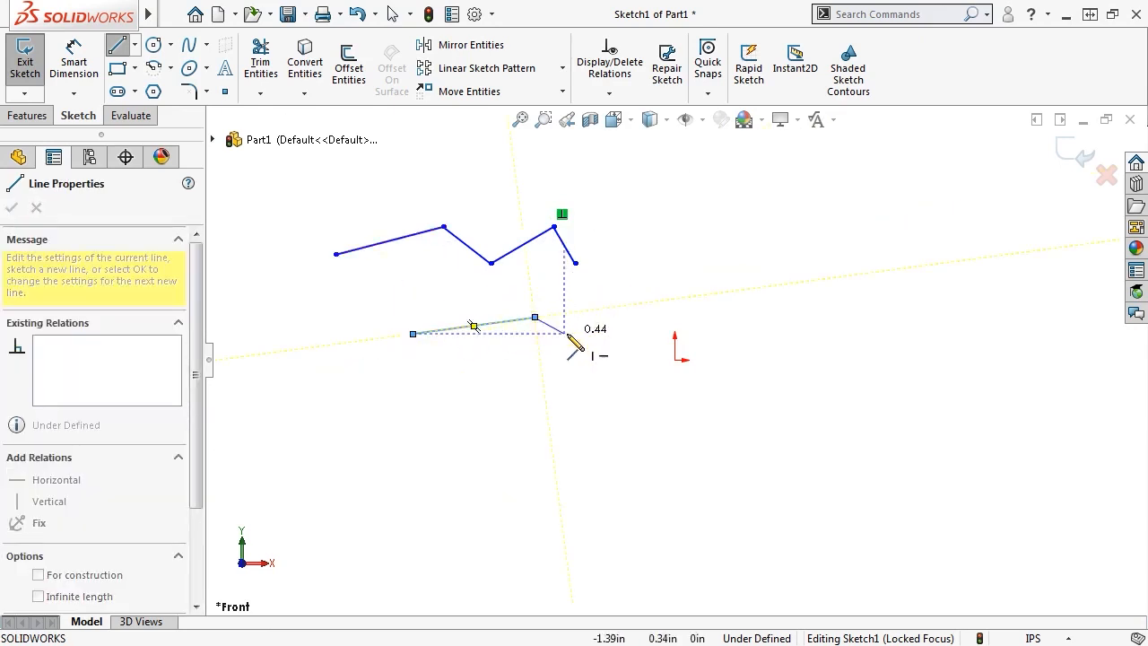
key("Escape")
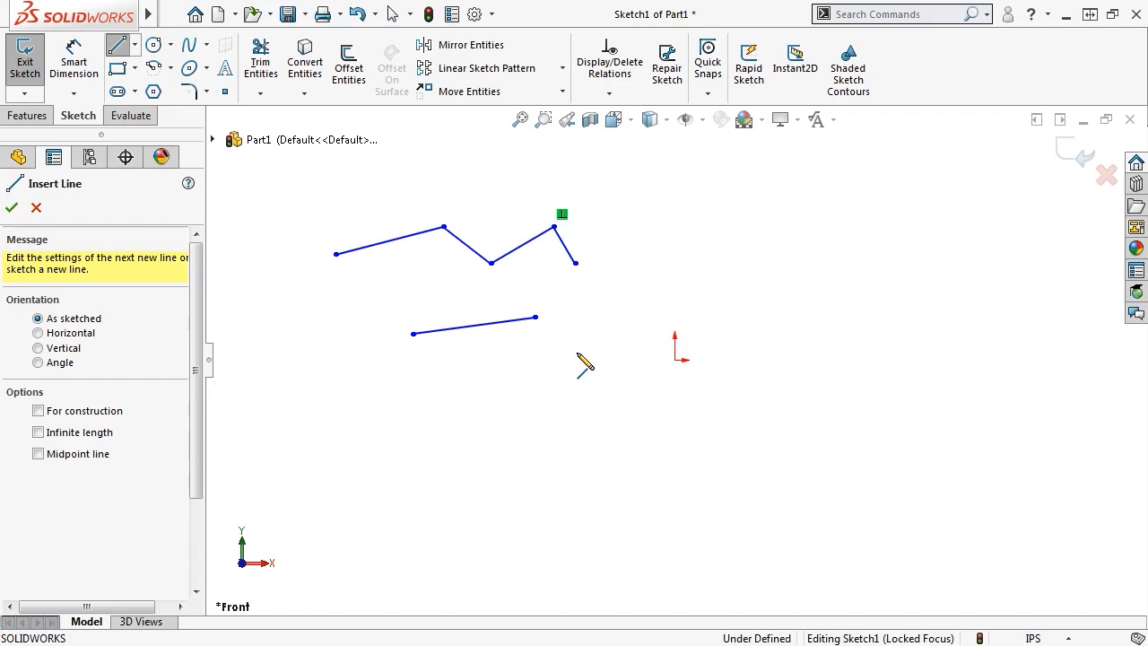
left_click(324, 310)
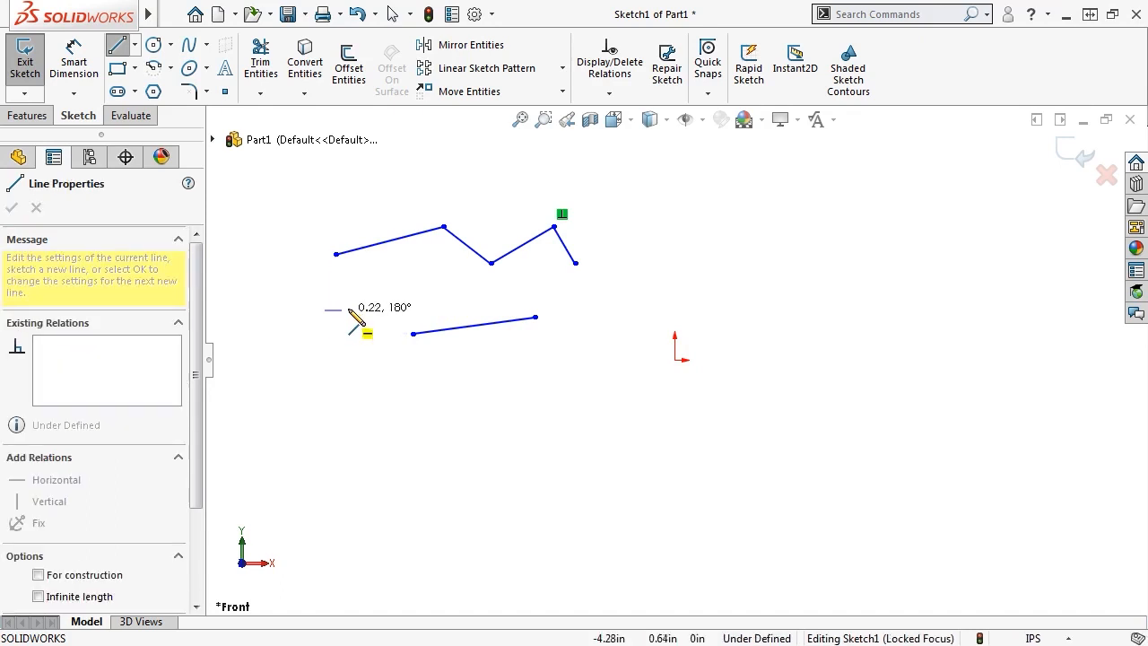
double_click(437, 286)
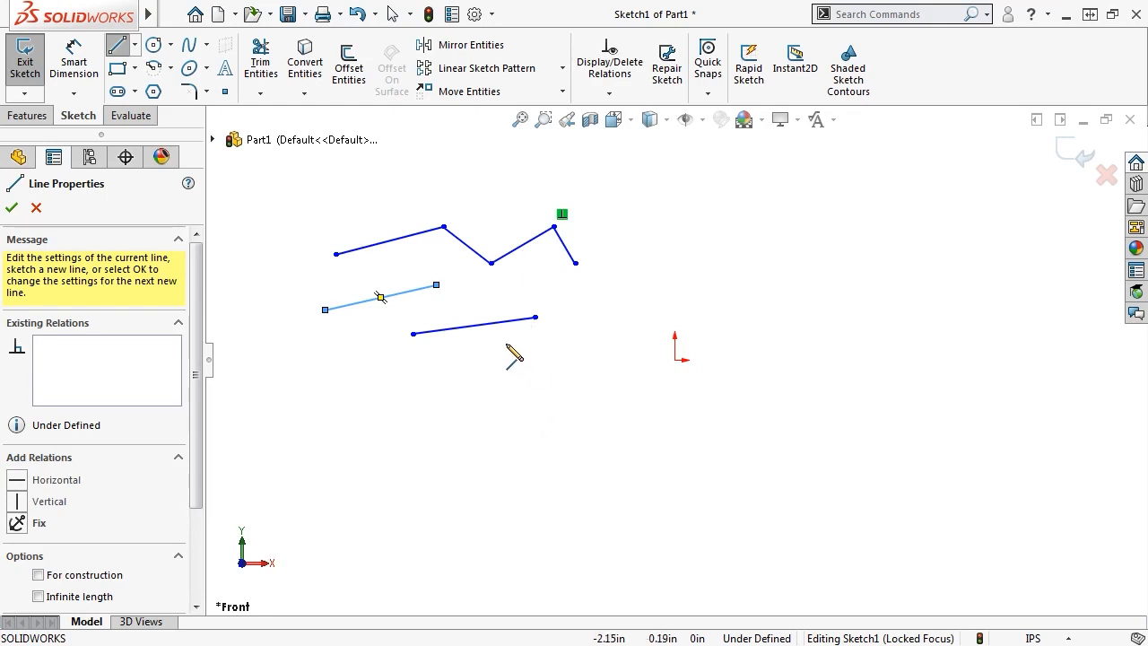
Sketch short line segments from the midpoint of the lower sloped line and a short horizontal line just beside them.
left_click(474, 326)
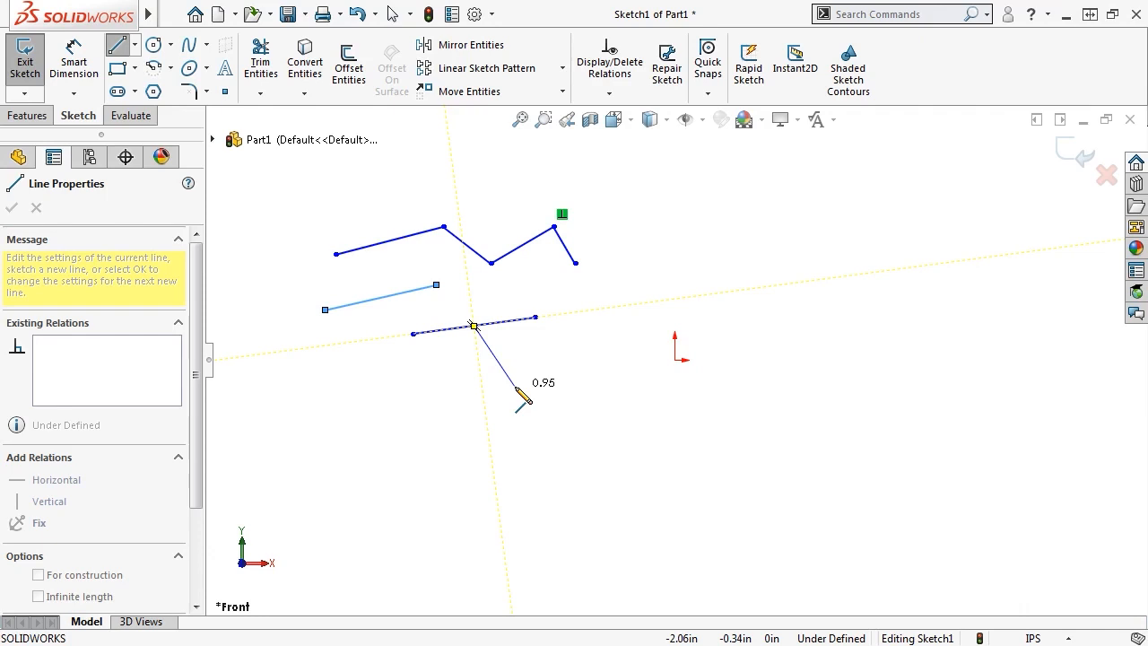
left_click(473, 325)
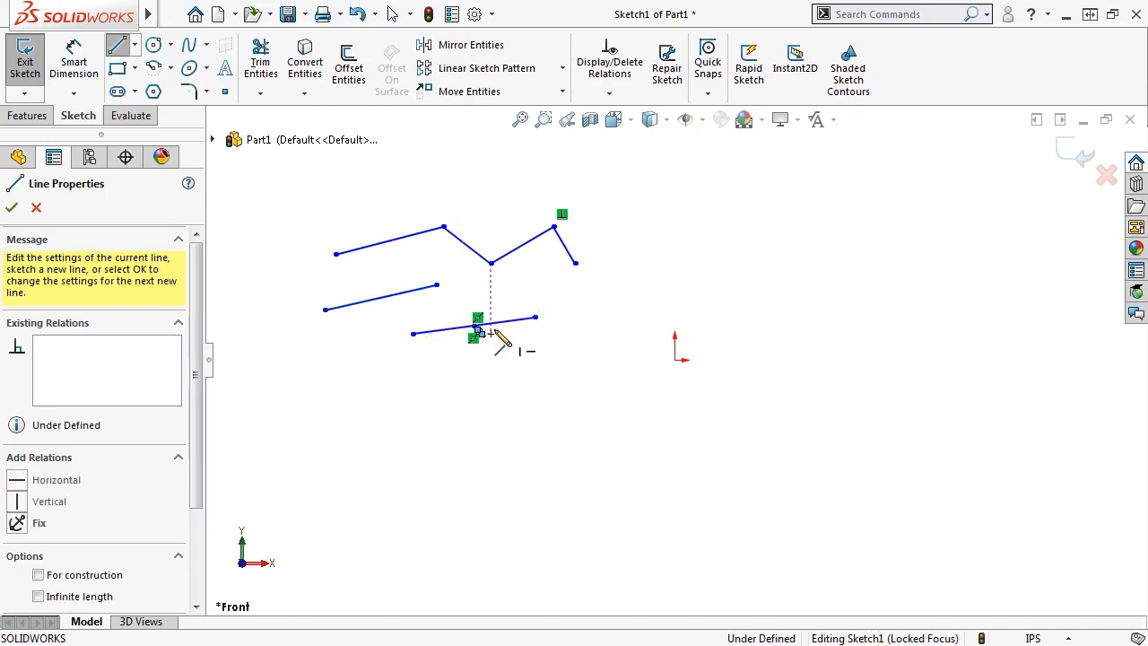
left_click(497, 334)
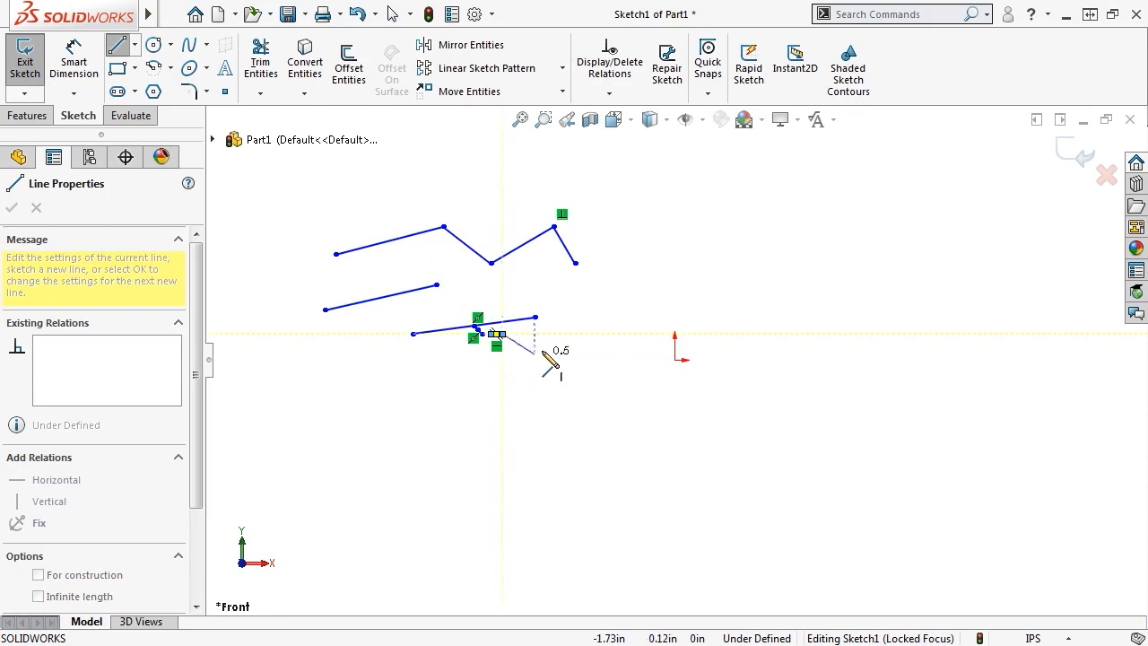
key("Escape")
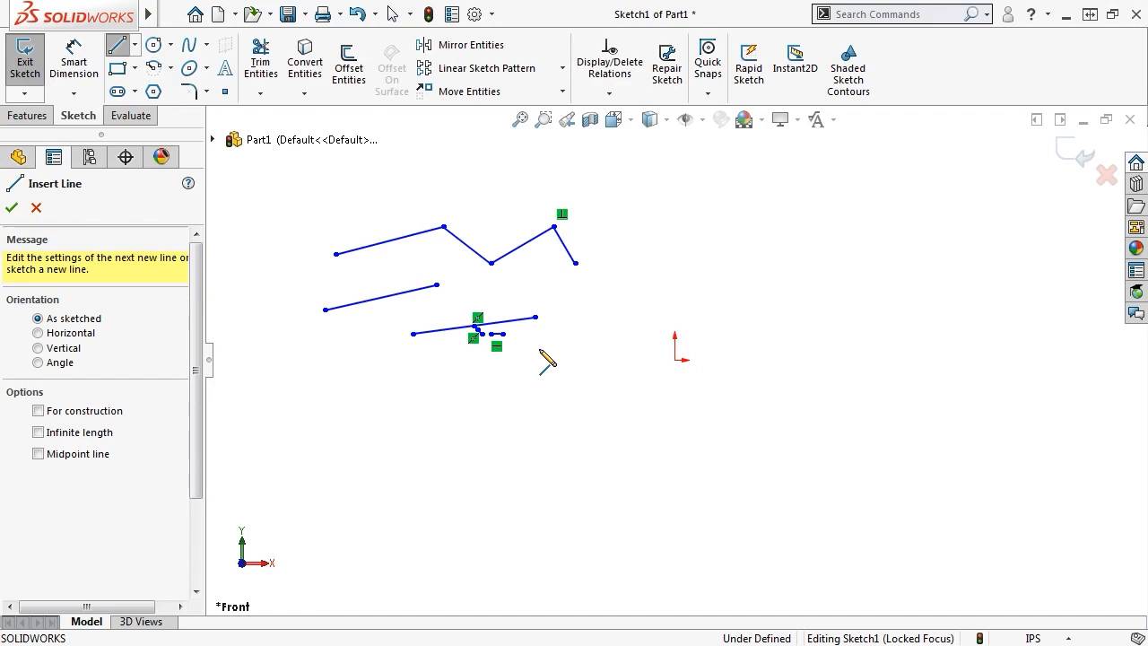
left_click(119, 51)
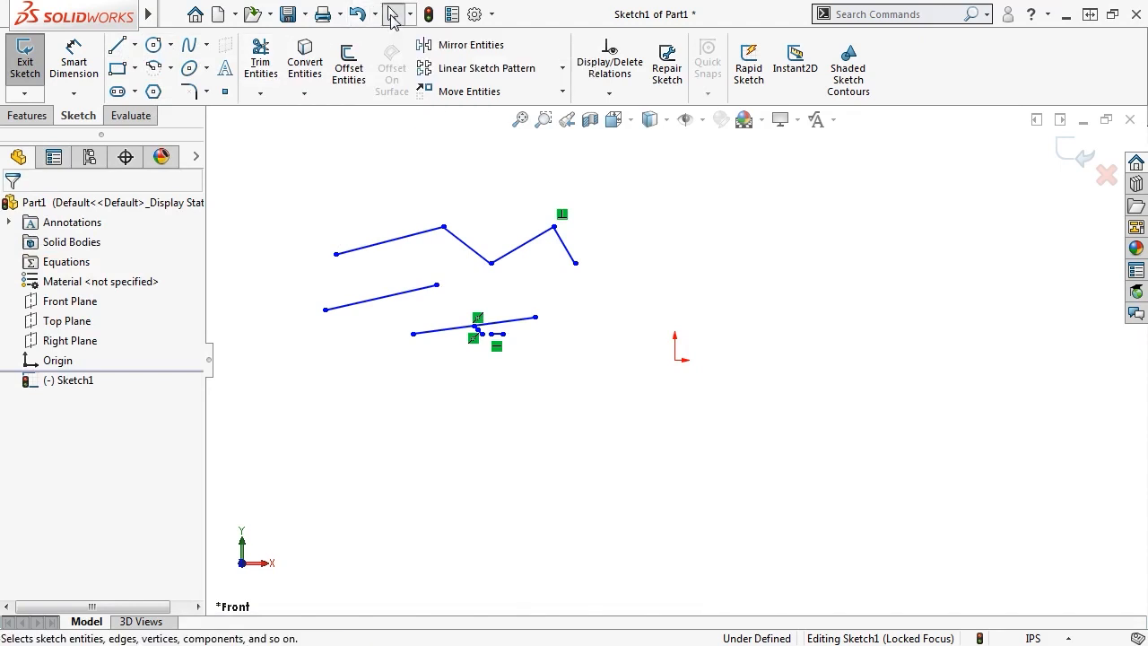
left_click(118, 45)
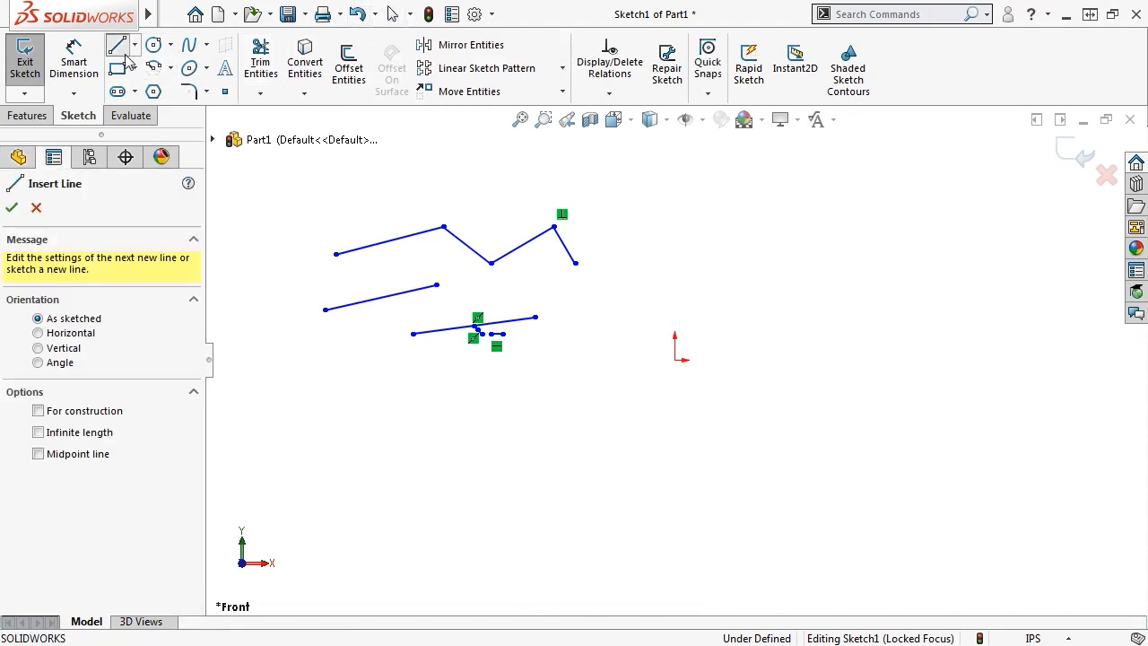
right_click(266, 225)
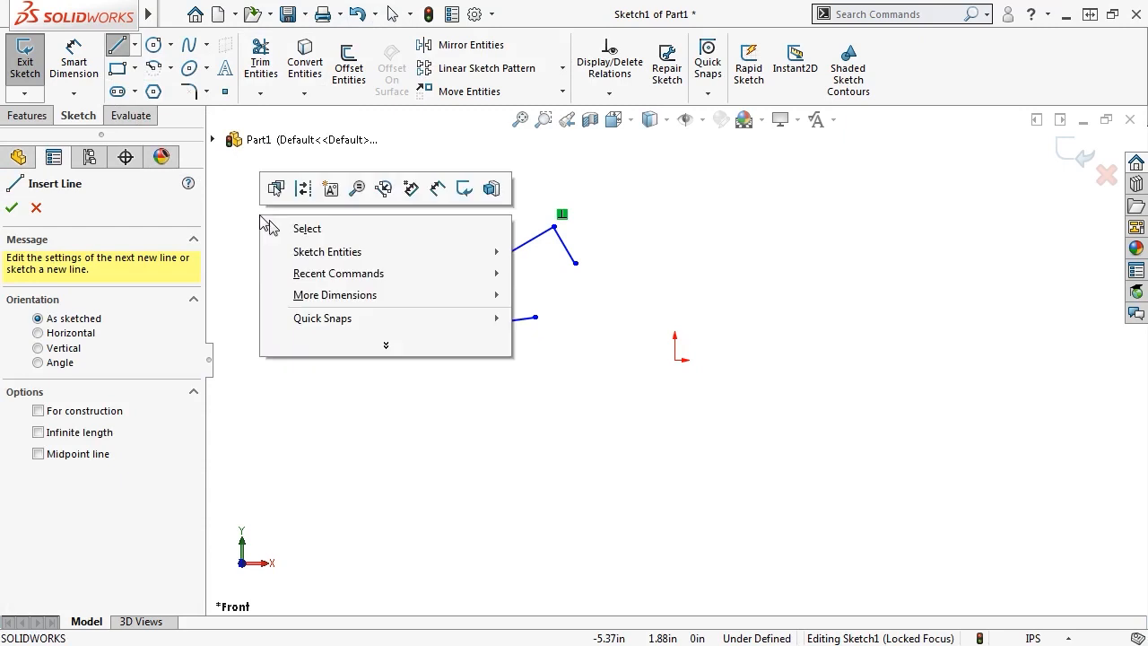
left_click(277, 231)
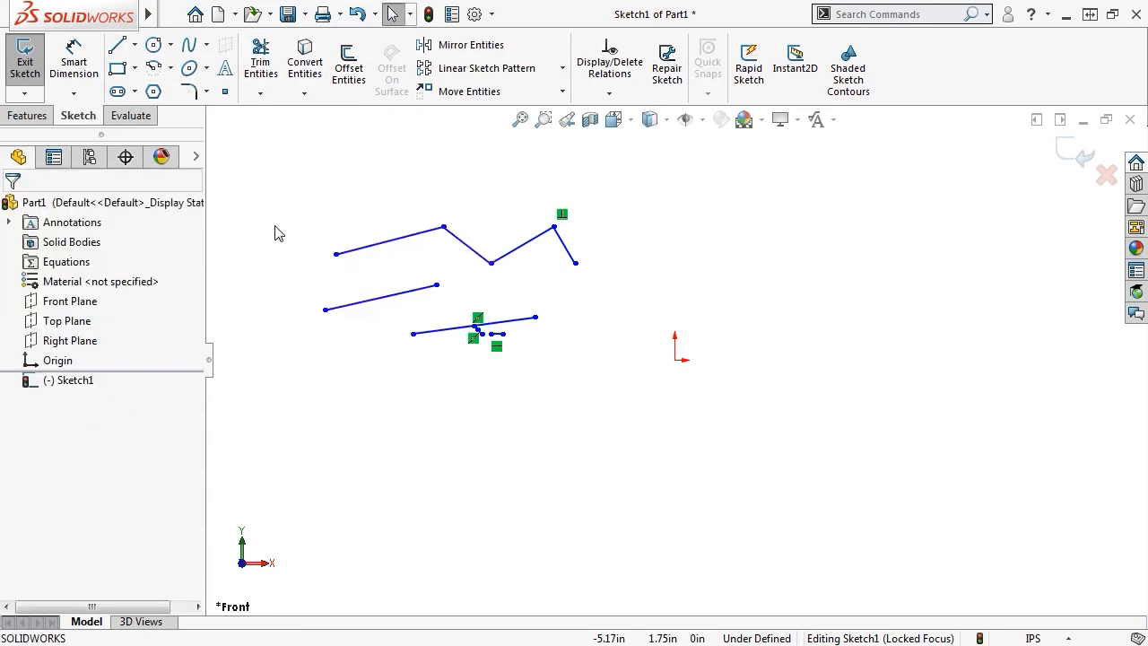
left_click(118, 47)
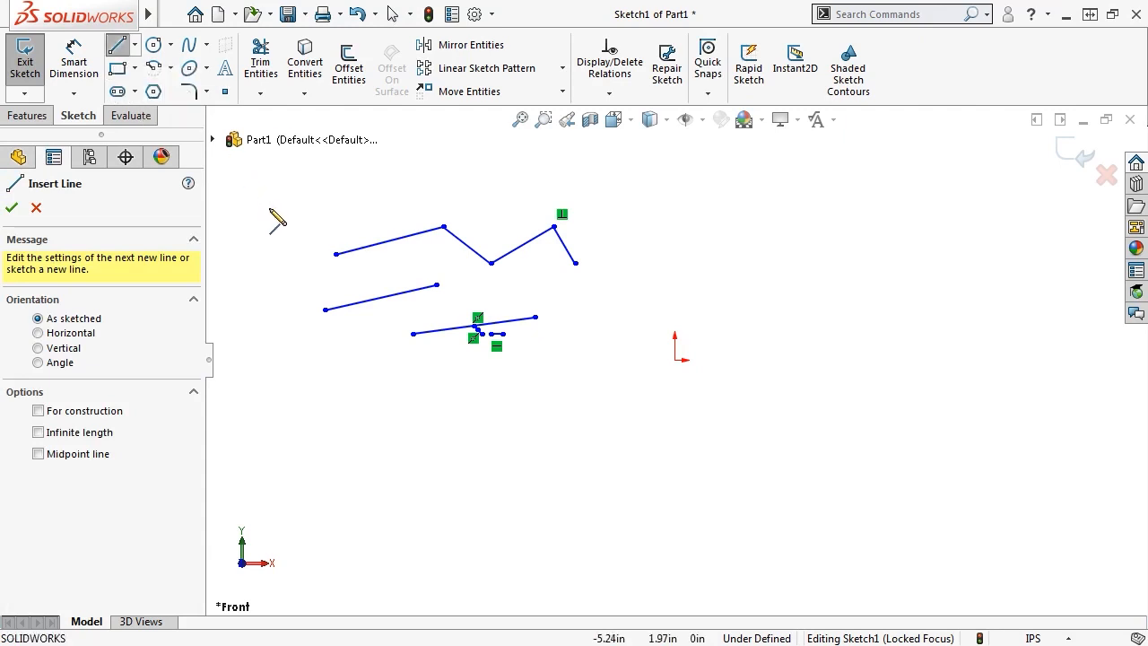
key("Escape")
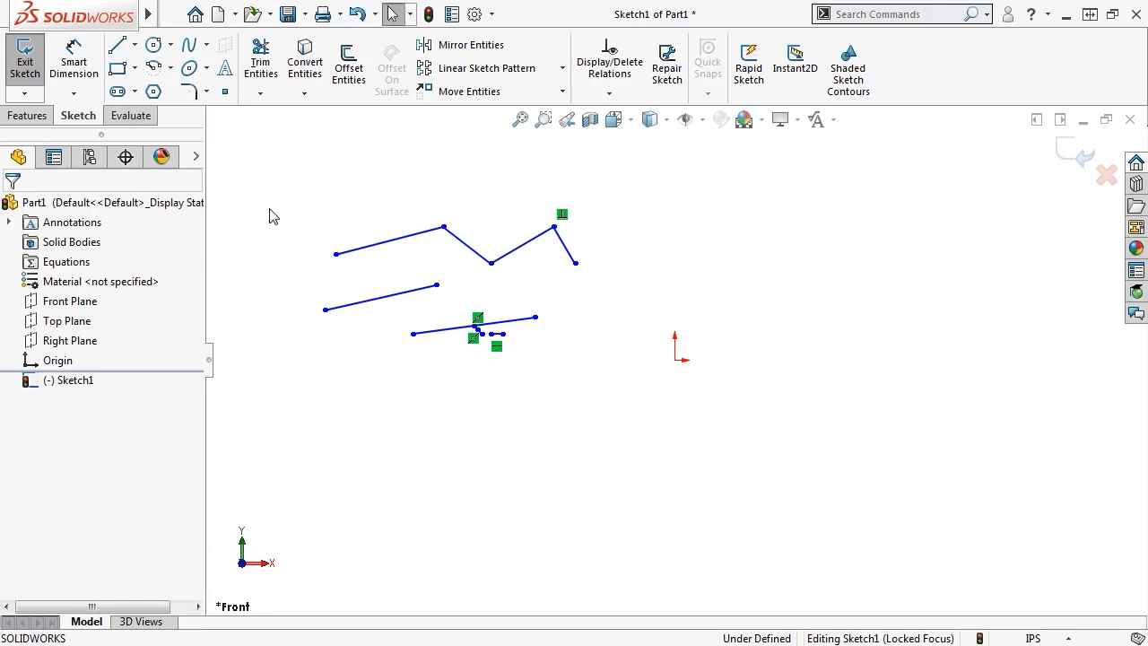
Select the zigzag chain's lines and the upper sloped line individually, box-select the whole sketch, and clear the selection.
left_click(387, 242)
left_click(471, 249, "ctrl")
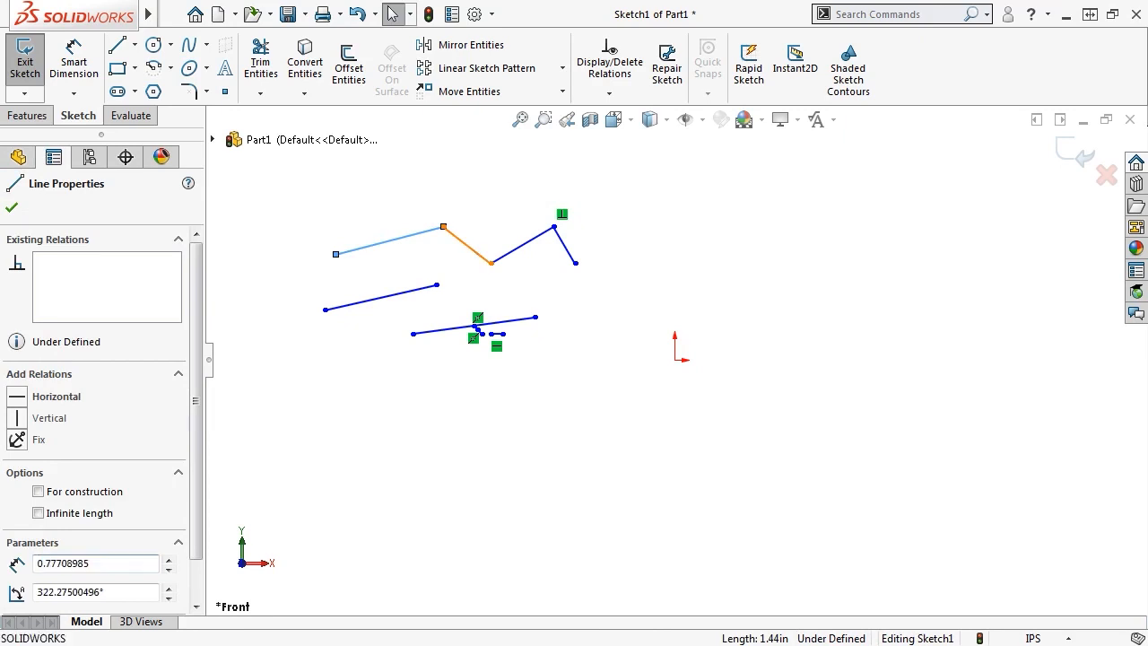
left_click(527, 251, "ctrl")
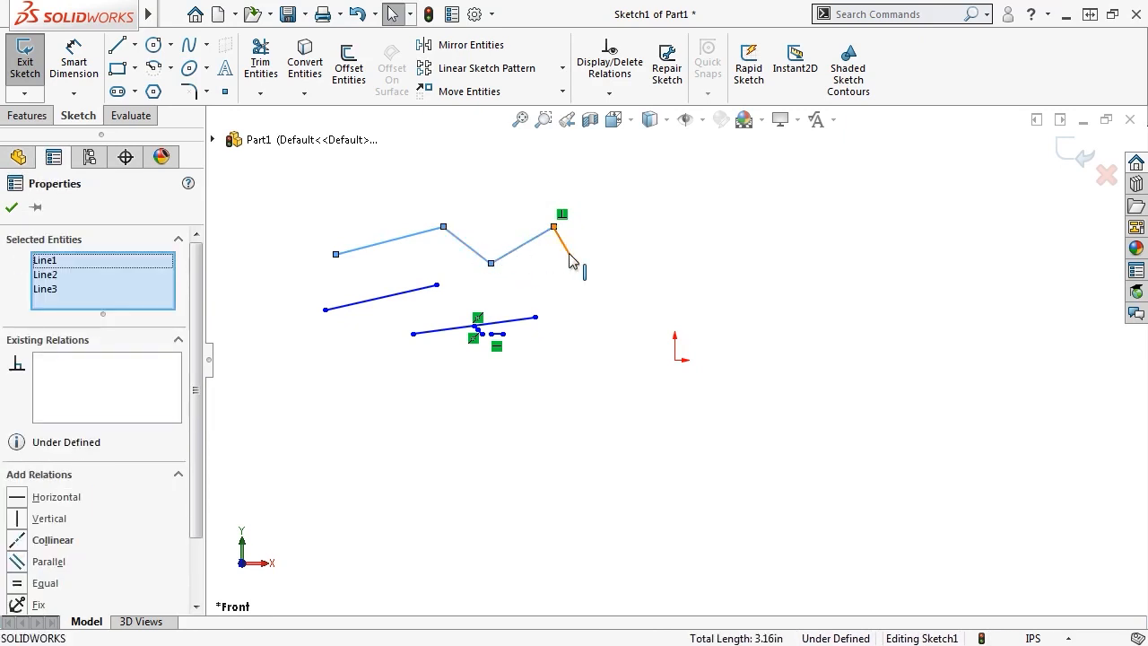
left_click(562, 242, "ctrl")
left_click(406, 292, "ctrl")
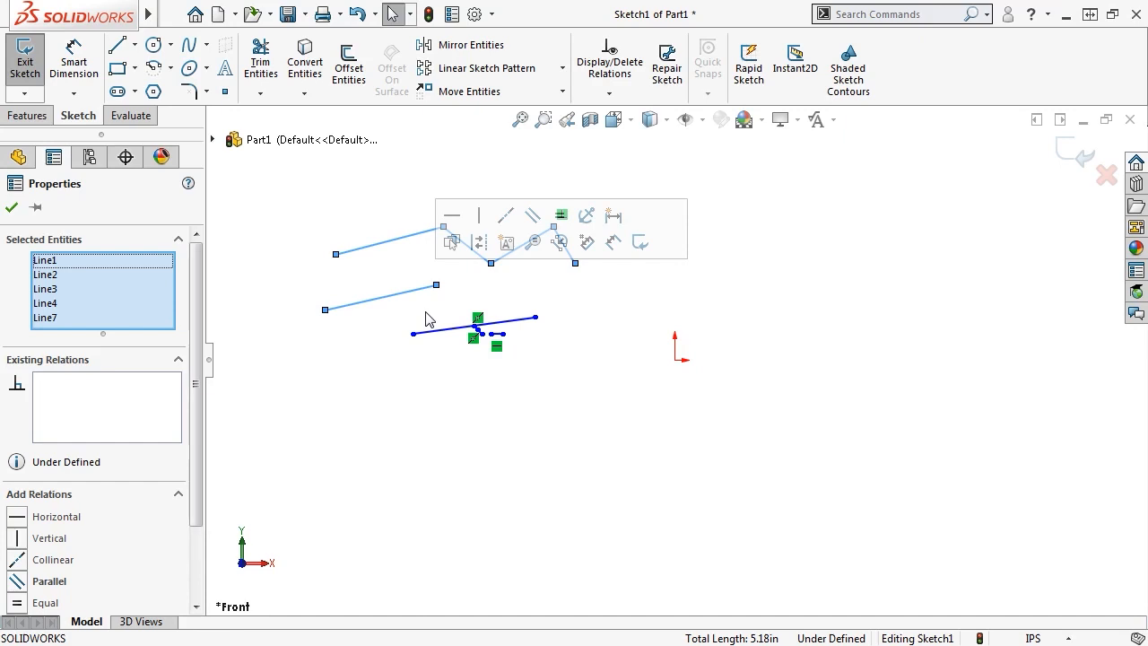
left_click_drag(403, 313, 556, 366)
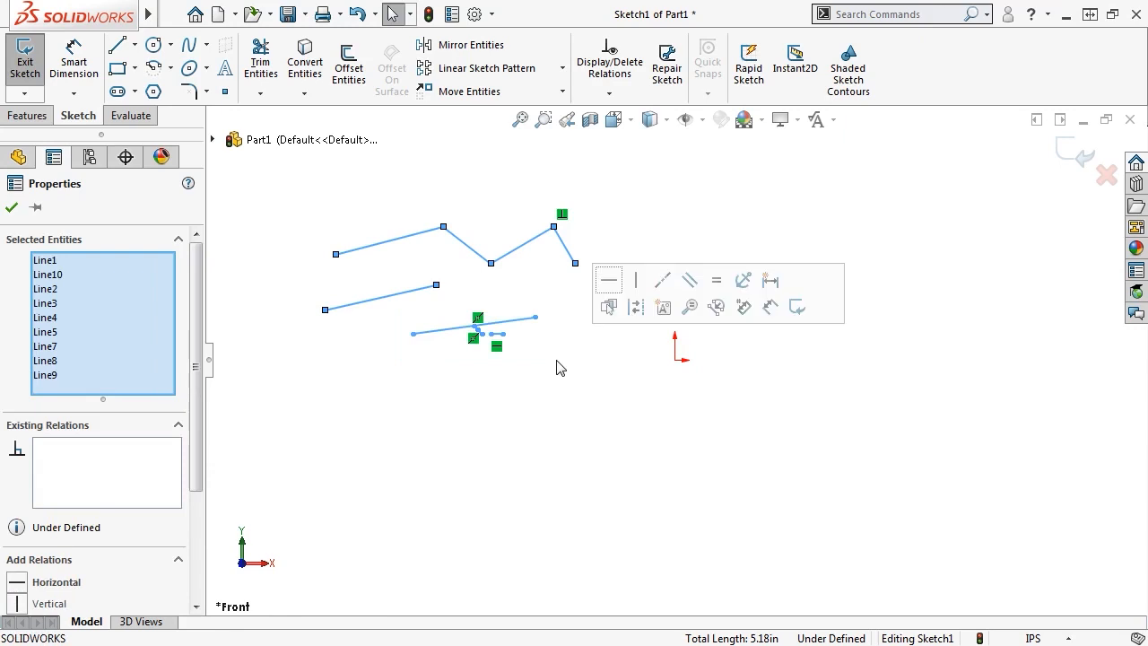
left_click(556, 367)
Delete the lower sloped line with its short segments, and clear the zigzag chain and upper sloped line from the sketch.
left_click_drag(556, 358, 448, 305)
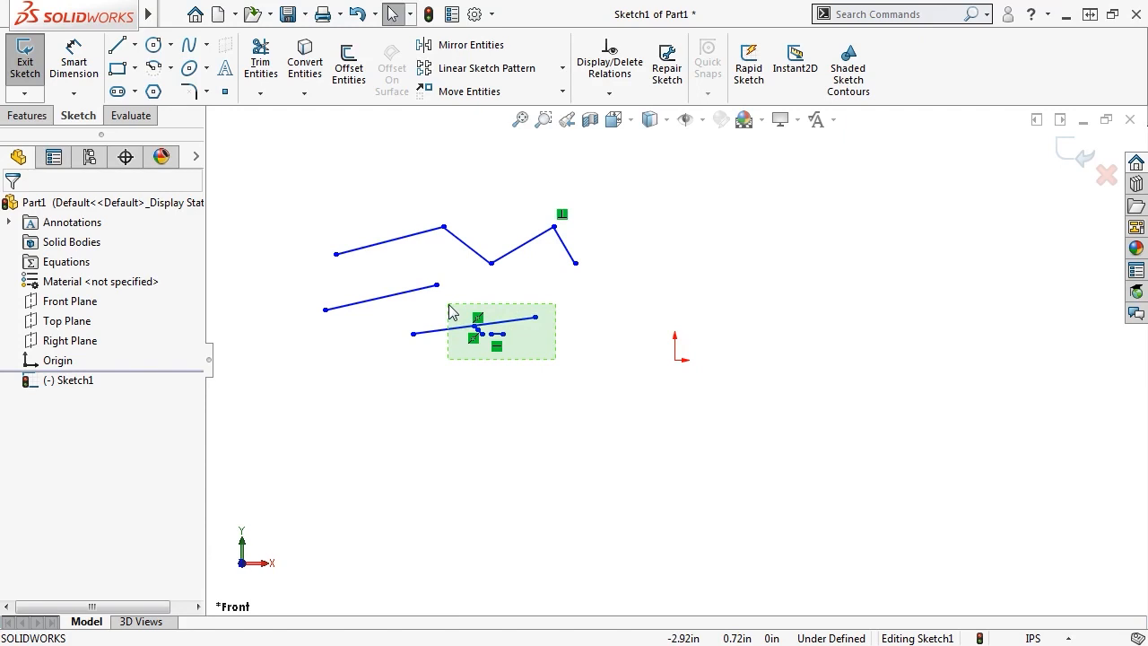
left_click_drag(451, 311, 452, 312)
key("Delete")
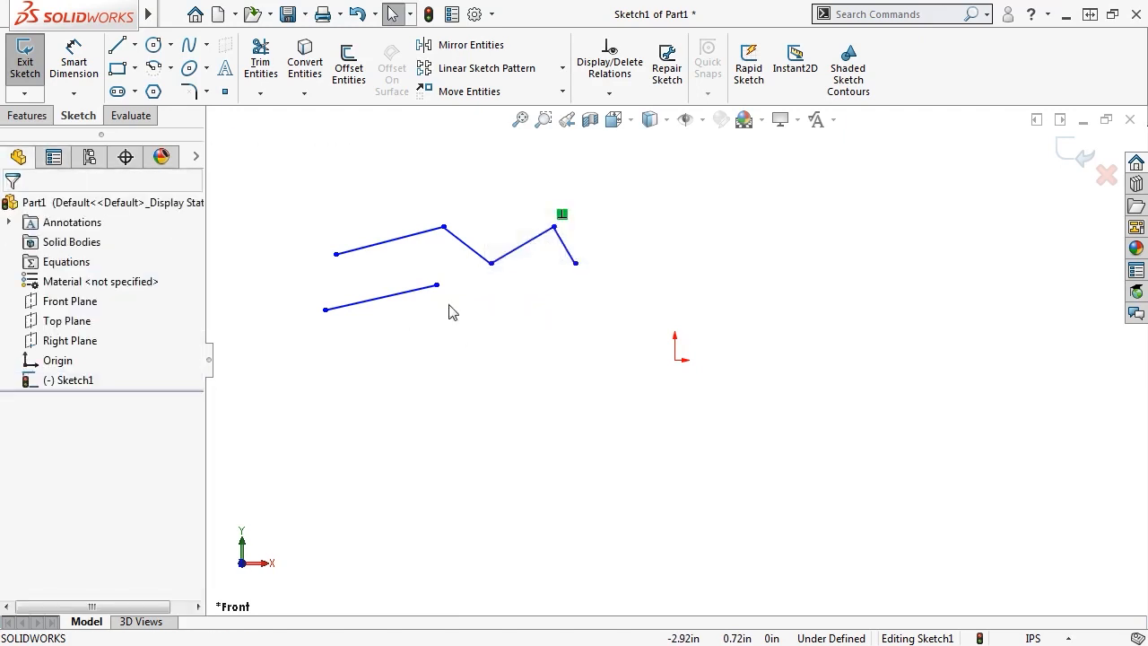
mouse_move(287, 188)
left_mouse_down()
mouse_move(577, 360)
mouse_move(590, 382)
left_mouse_up()
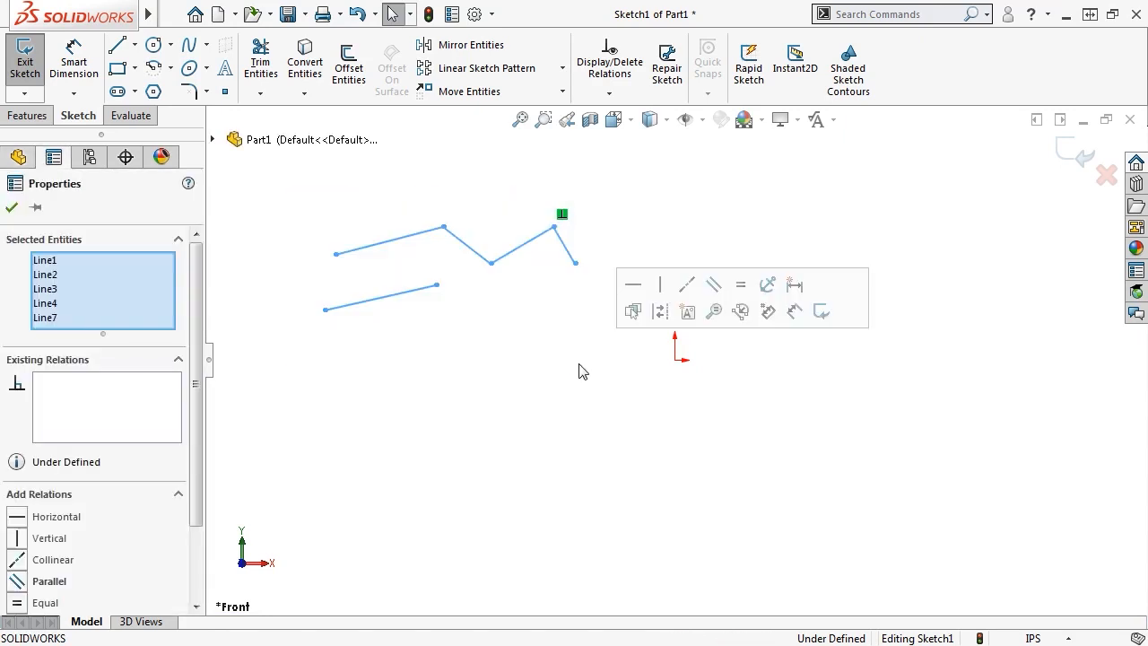
key("Delete")
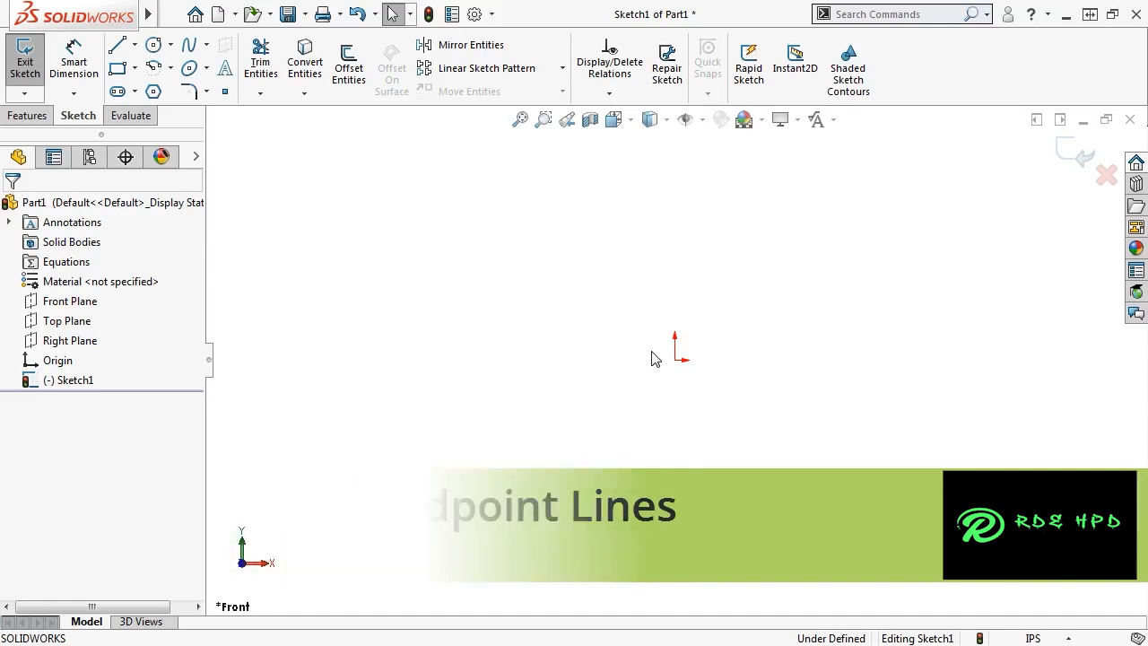
Examine the different places that offer the Centerline and Midpoint Line sketch tools.
left_click(133, 45)
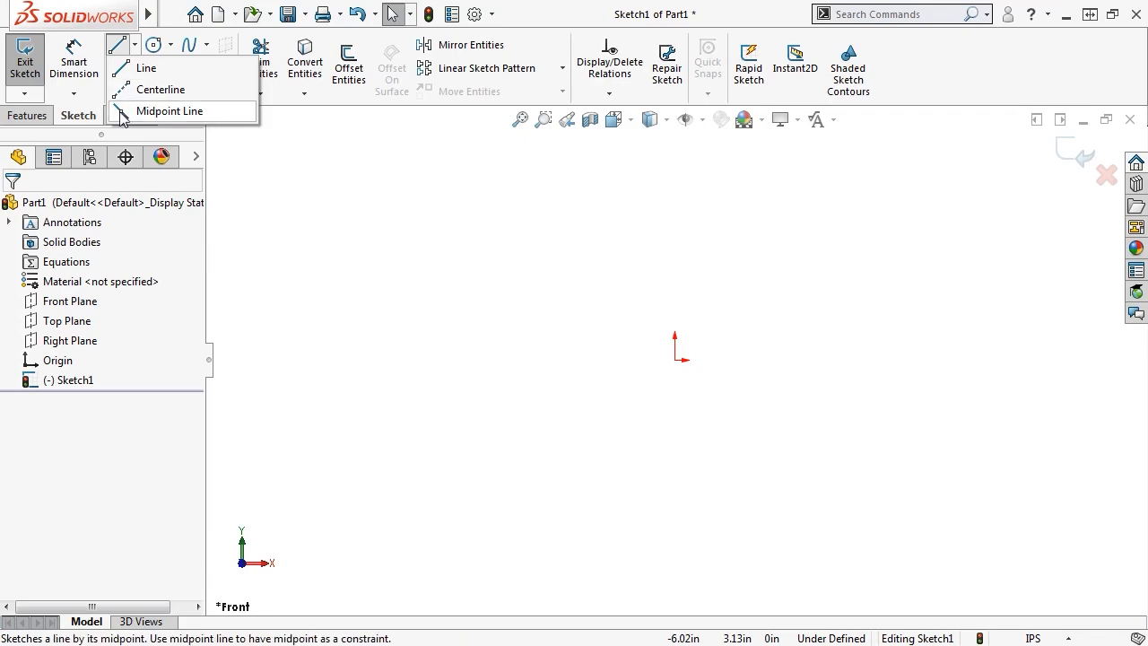
mouse_move(148, 14)
left_click(315, 14)
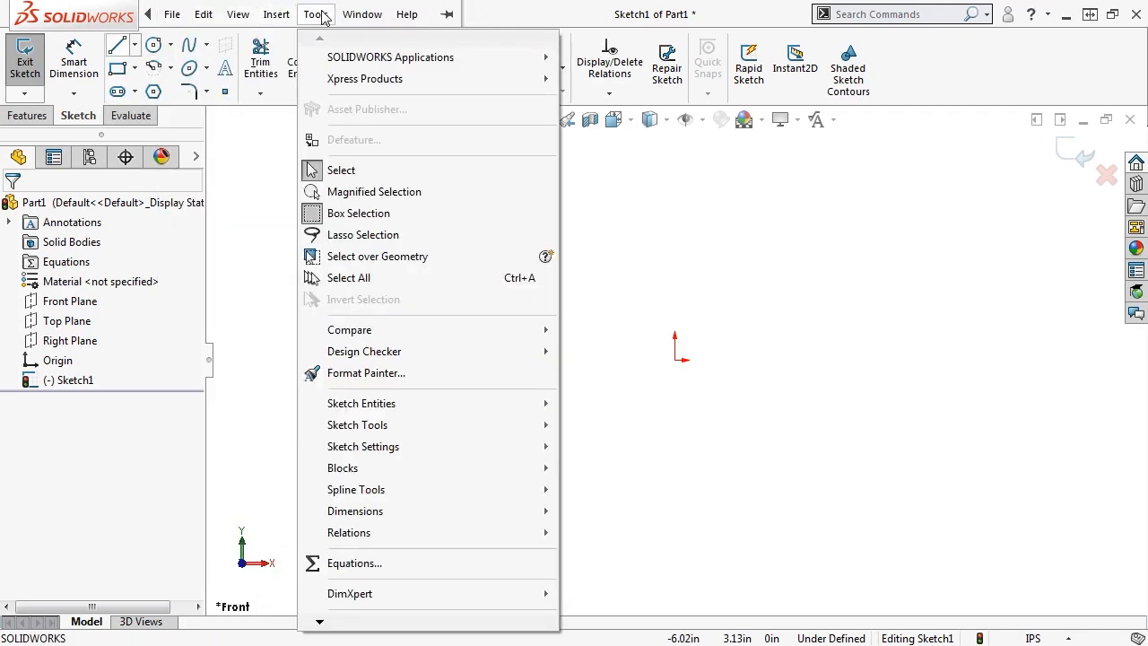
mouse_move(330, 403)
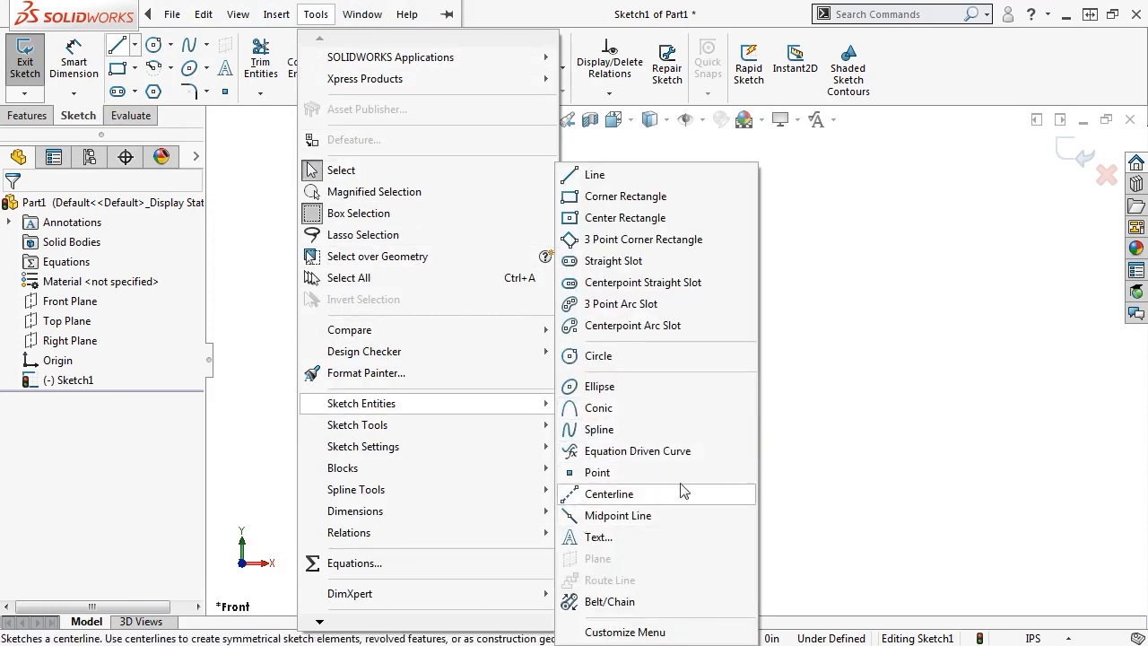
left_click(584, 494)
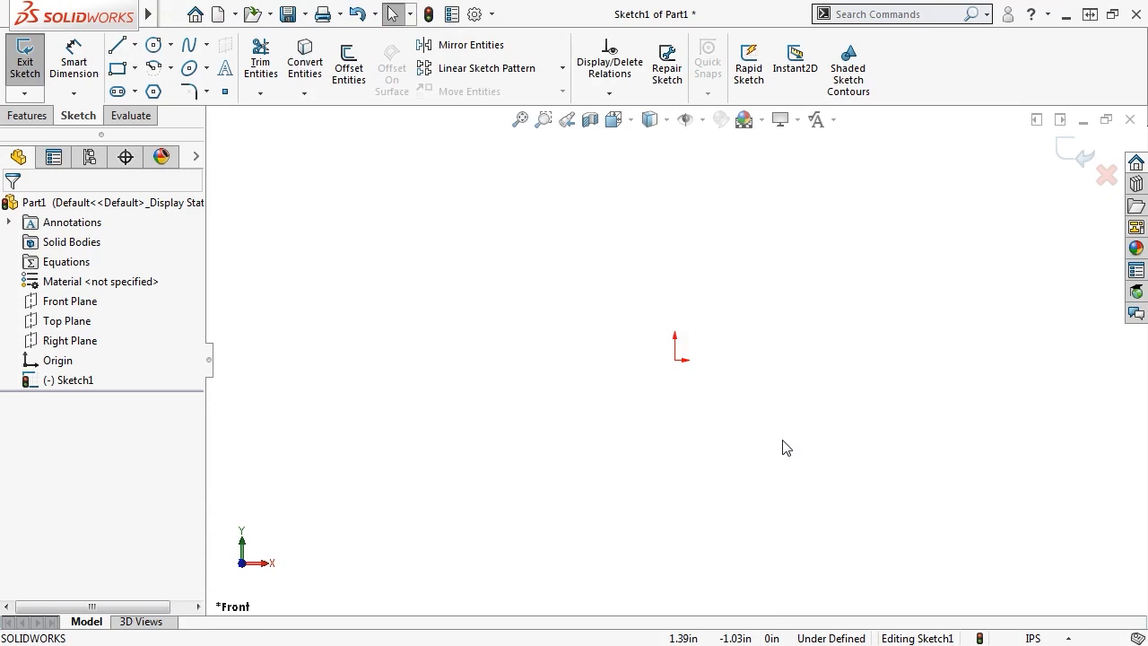
right_click(782, 447)
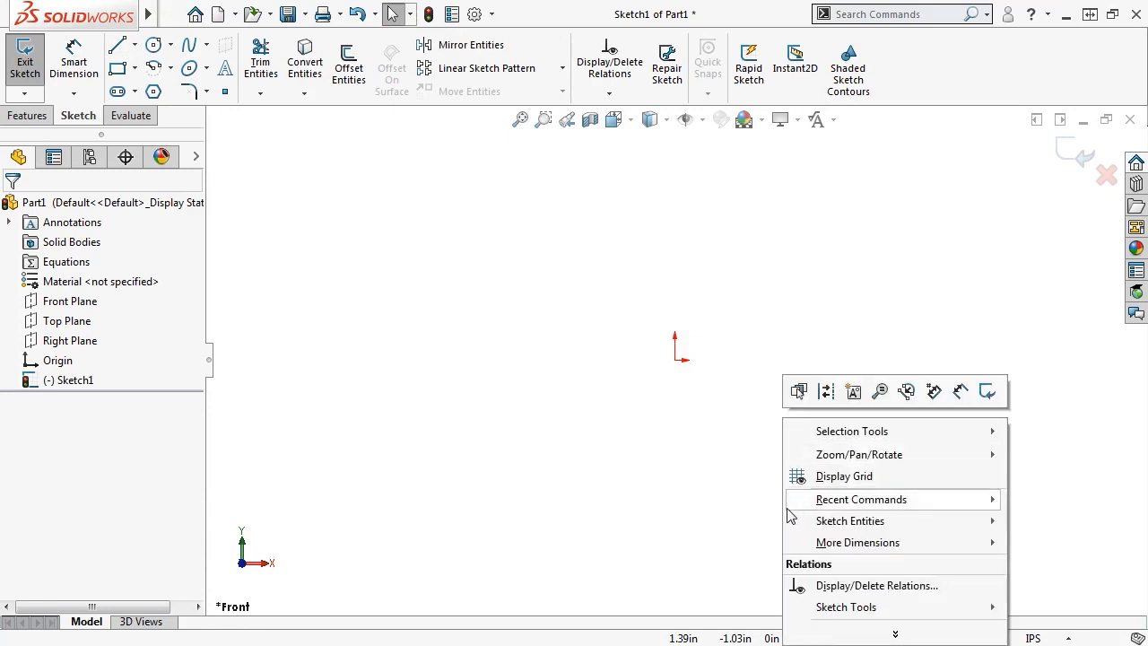
mouse_move(793, 525)
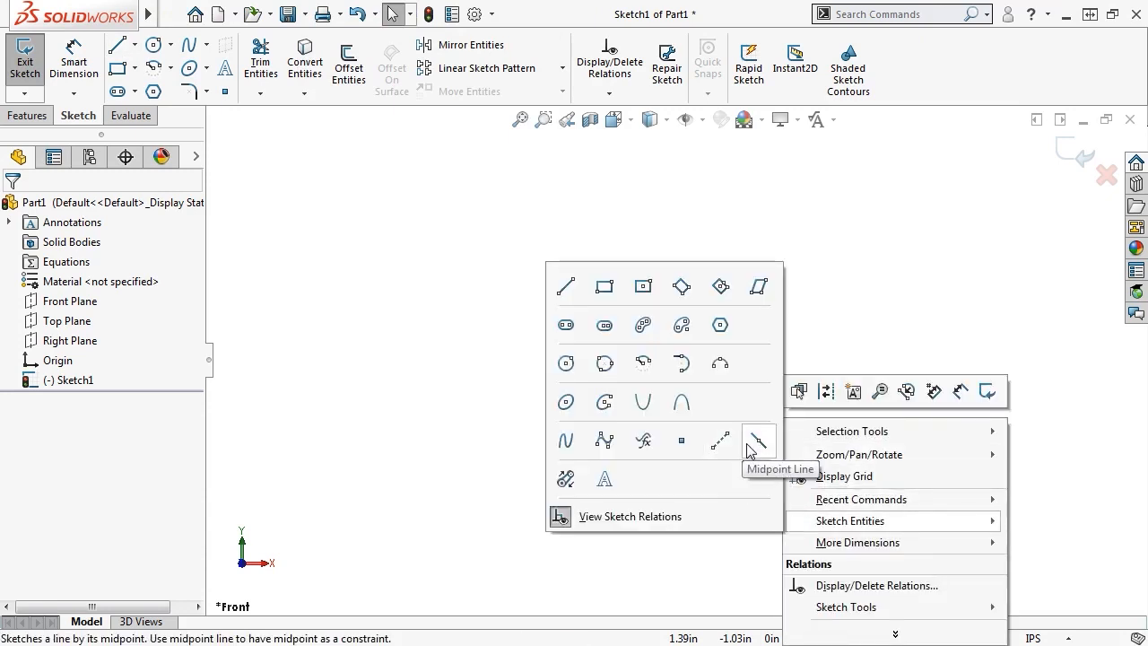
left_click(461, 345)
key("s")
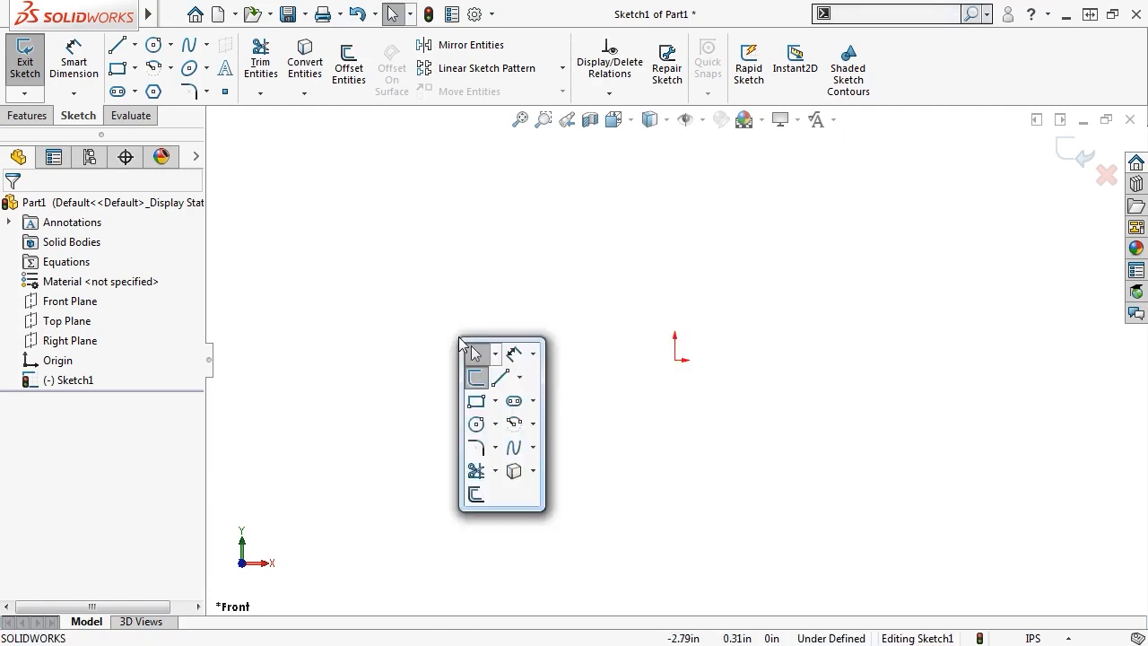
left_click(519, 377)
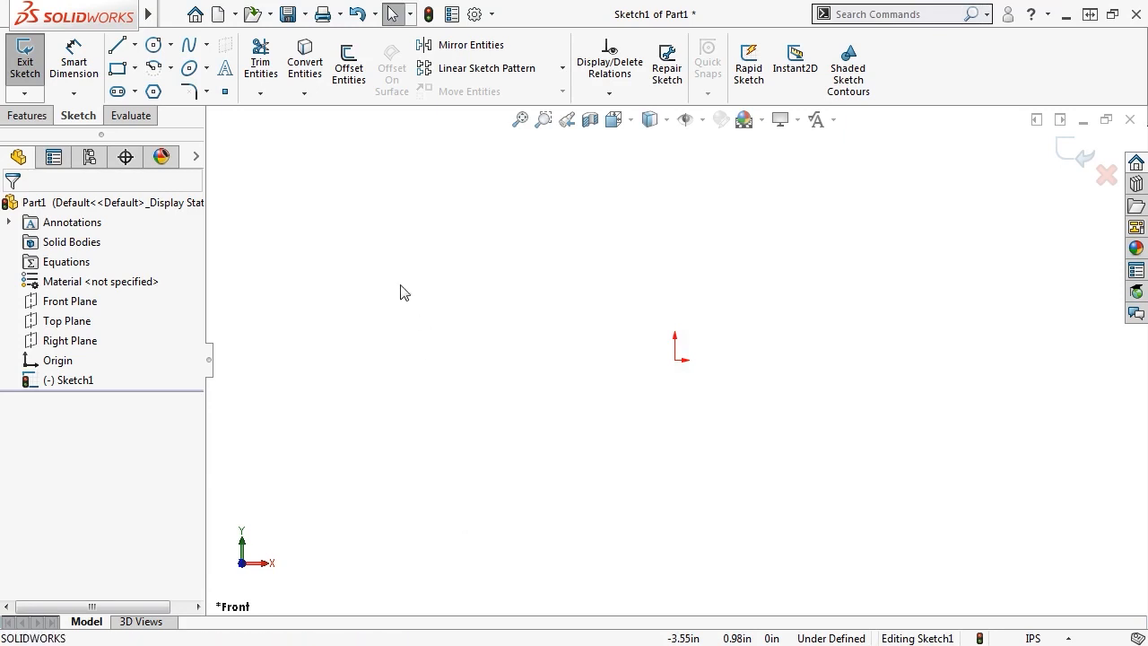
Sketch a nearly vertical, slightly slanted centerline well to the left of the origin, running from above to below the origin's height.
left_click(135, 44)
left_click(135, 89)
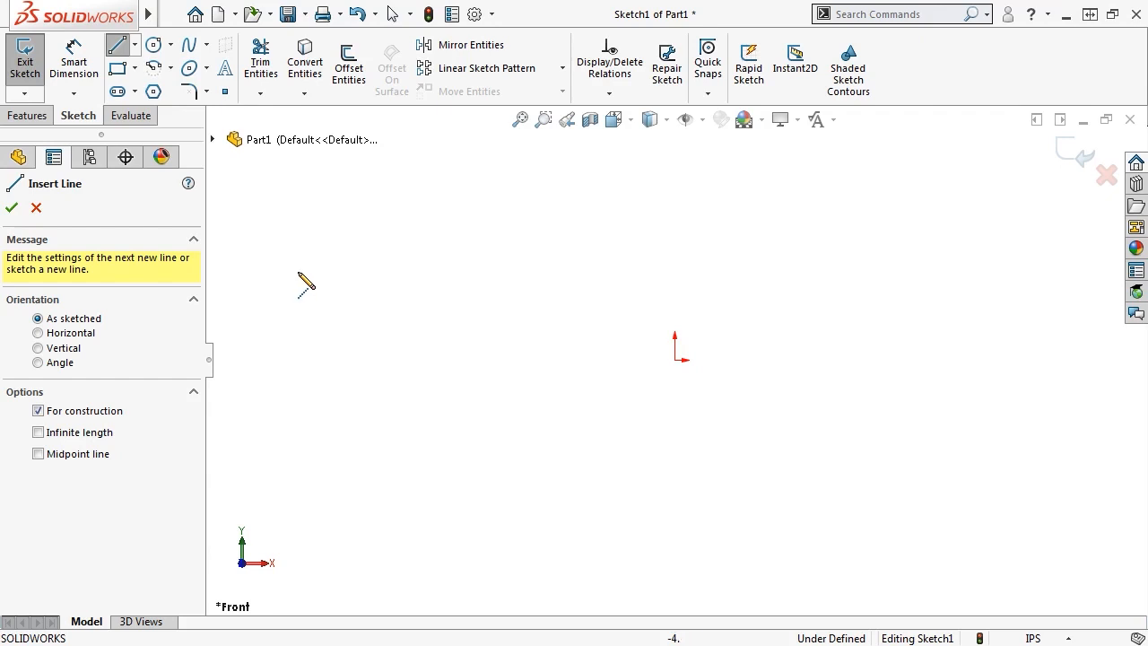
left_click(297, 223)
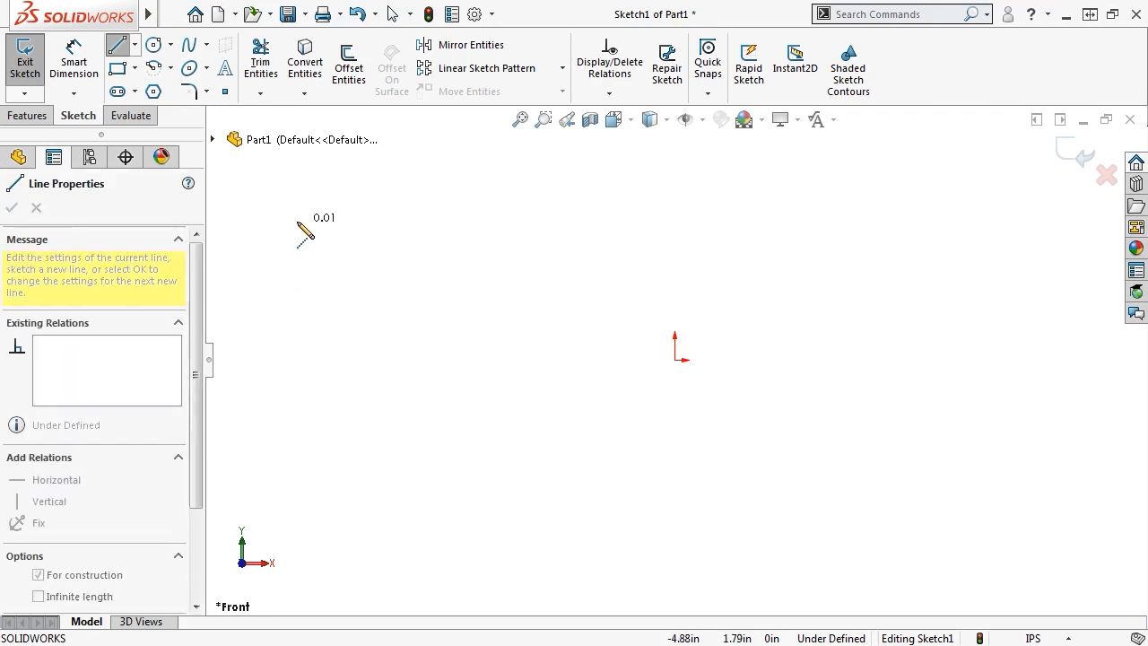
left_click(286, 460)
key("Escape")
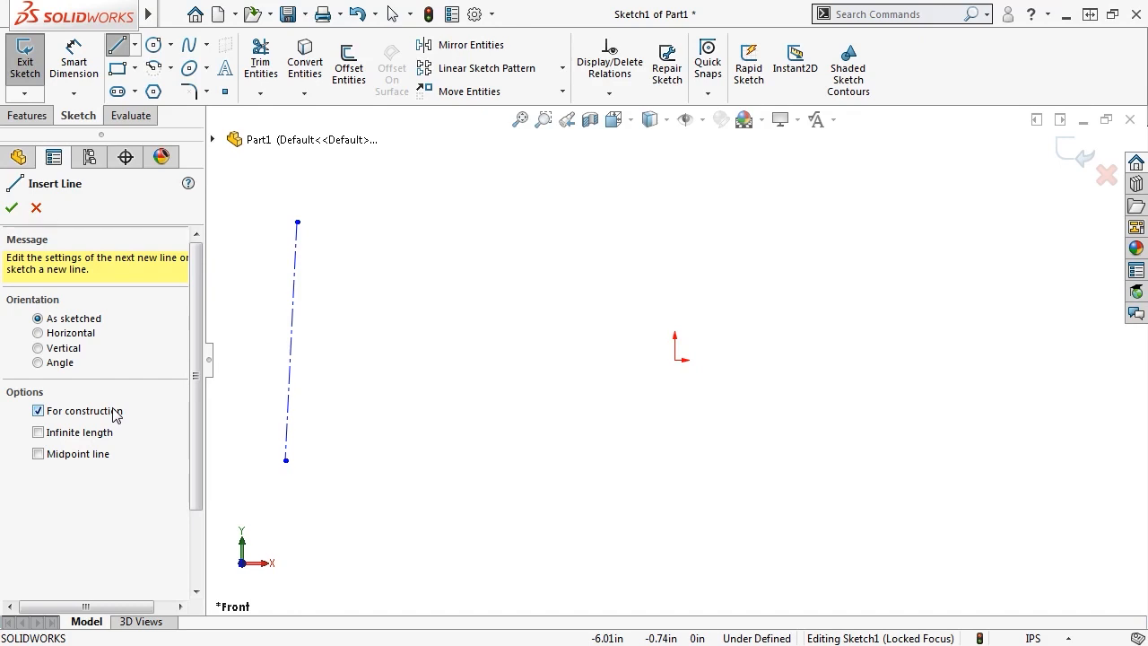
Sketch a vertical midpoint line between the centerline and the origin, extending about 1.48 in from its midpoint to each end.
left_click(135, 44)
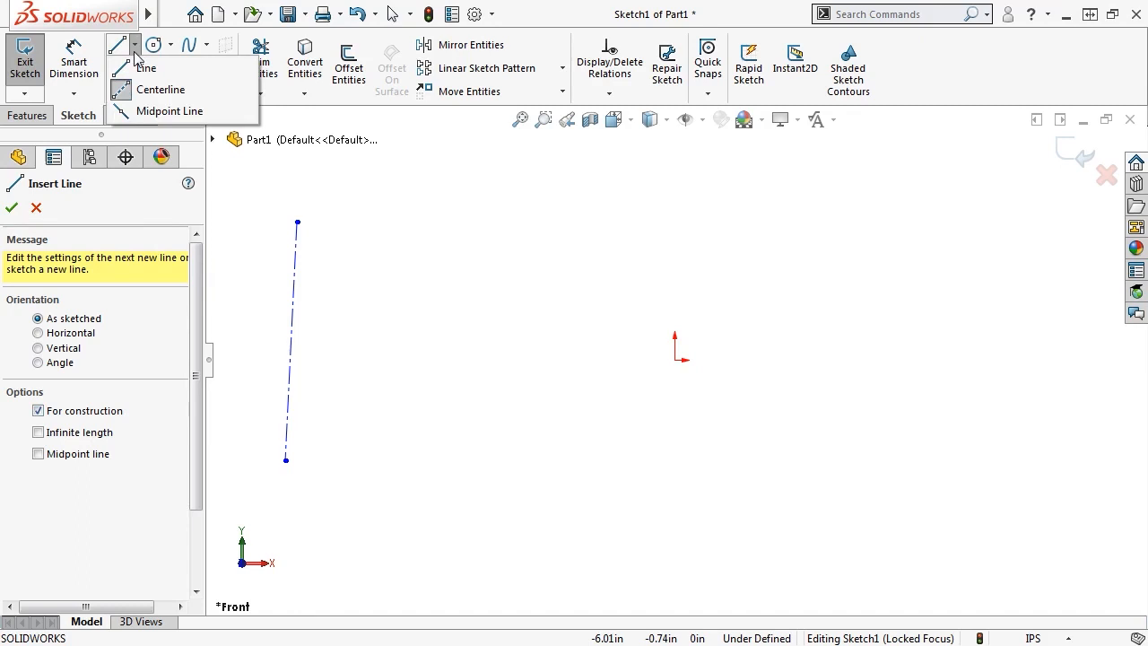
left_click(124, 111)
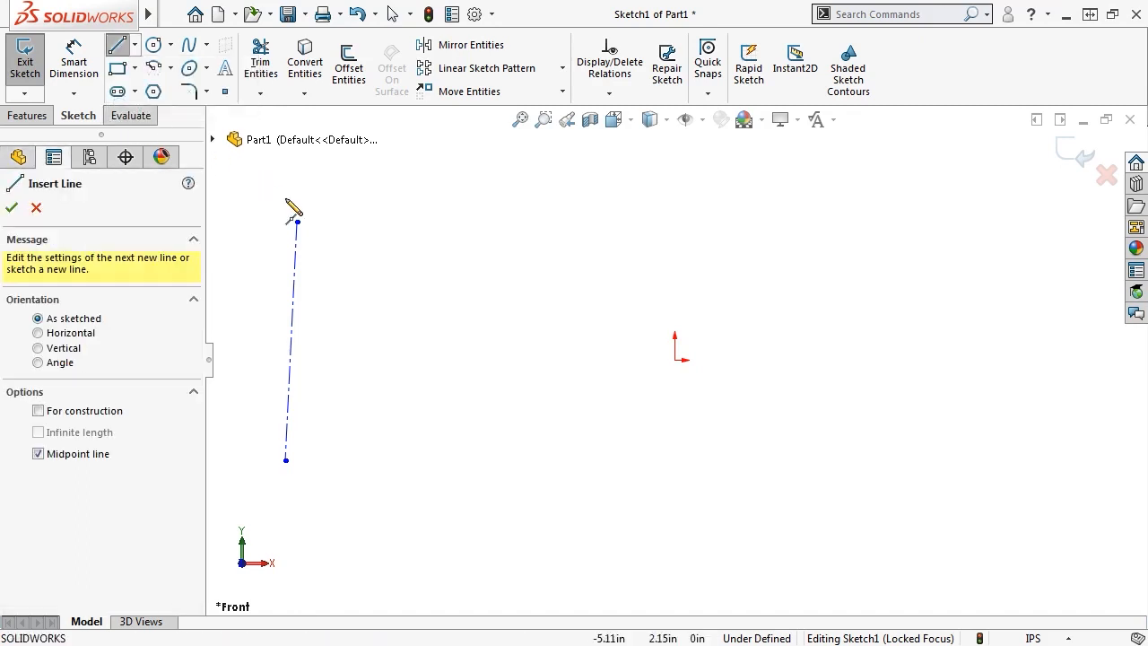
left_click(391, 341)
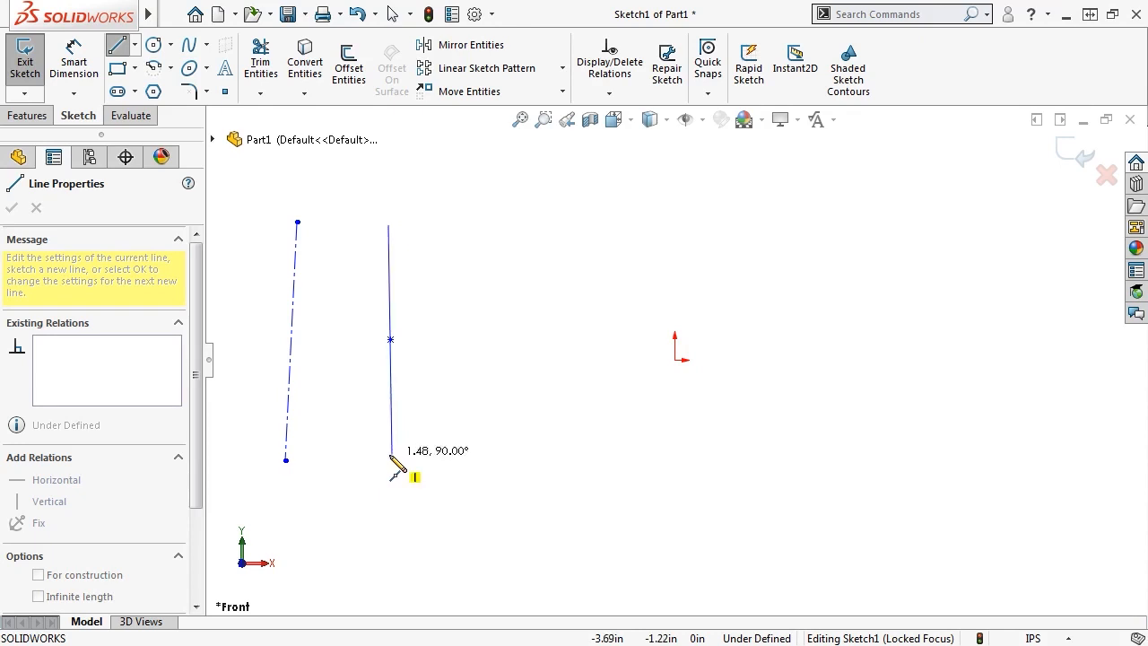
left_click(391, 454)
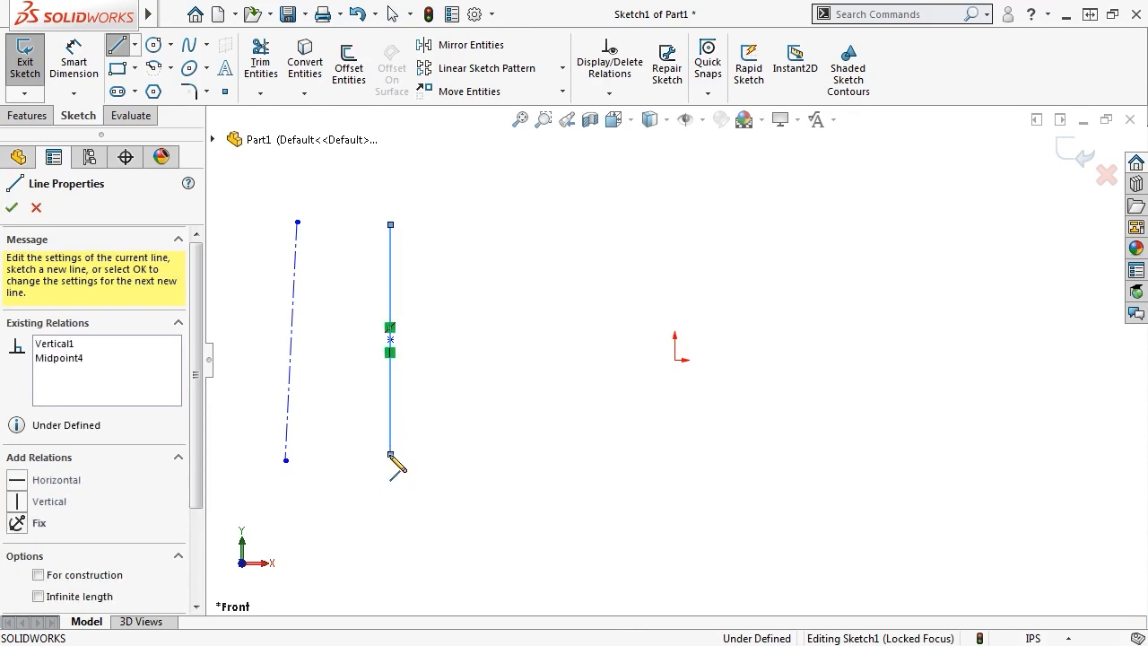
key("Escape")
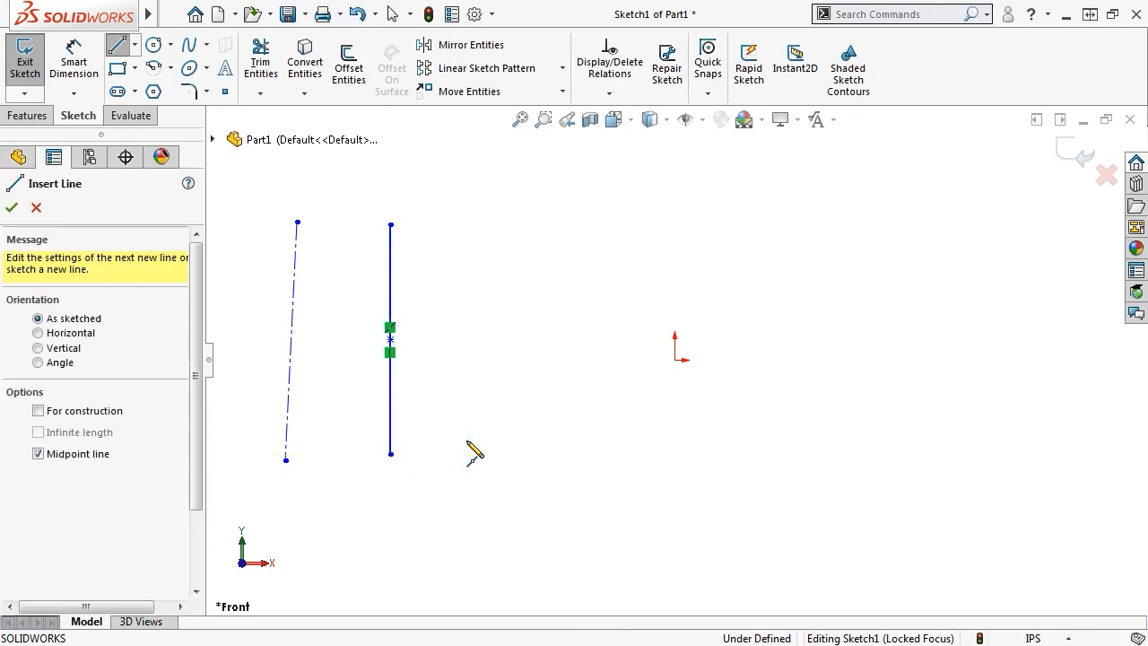
key("Escape")
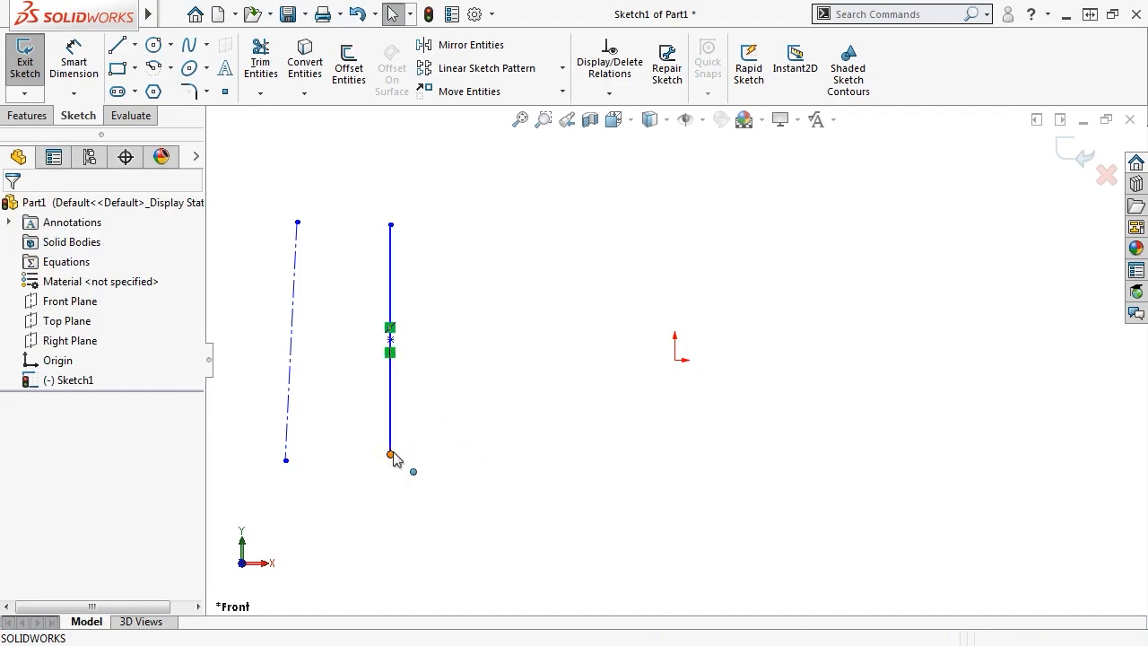
Move the vertical midpoint line closer to the slanted centerline and shorten it by repositioning its two endpoints.
mouse_move(393, 456)
left_mouse_down()
mouse_move(429, 446)
mouse_move(445, 408)
mouse_move(405, 336)
mouse_move(358, 444)
mouse_move(419, 475)
mouse_move(409, 402)
mouse_move(385, 444)
left_mouse_up()
left_click_drag(385, 224, 342, 244)
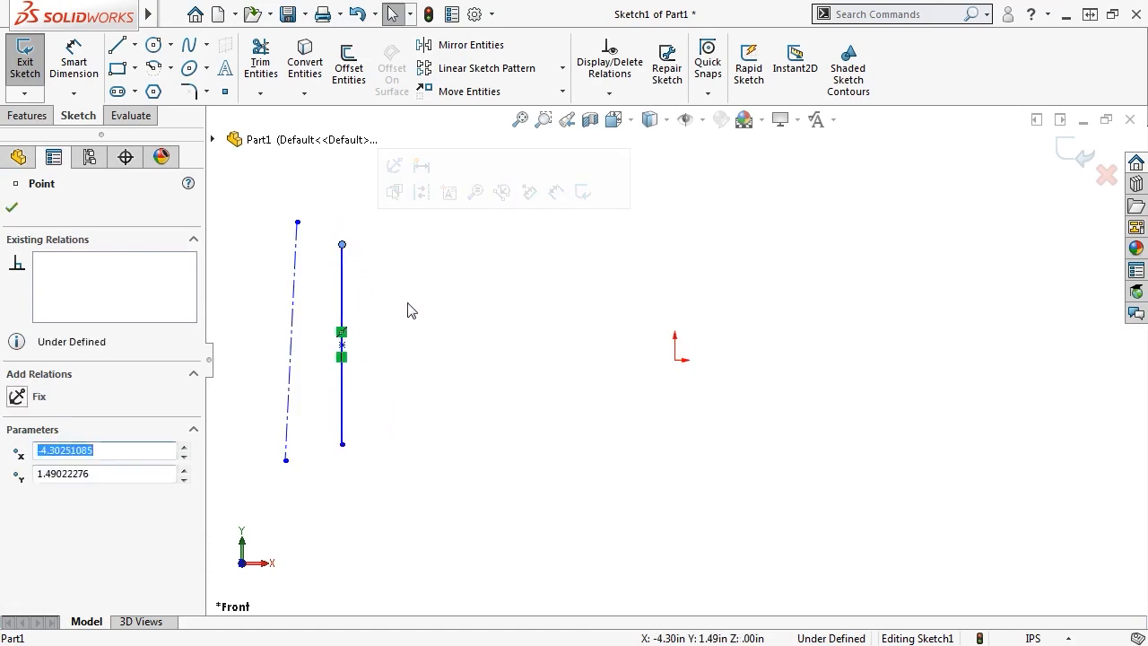
key("Escape")
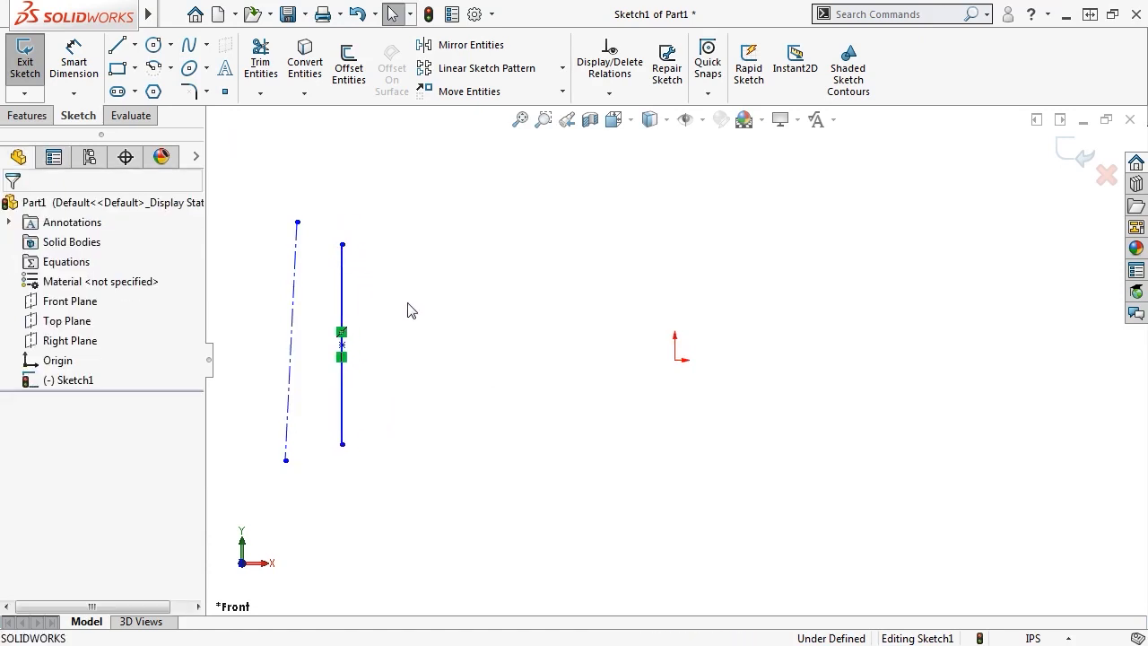
Sketch a vertical midpoint line centred on the origin, extending equally above and below it.
right_click(408, 310)
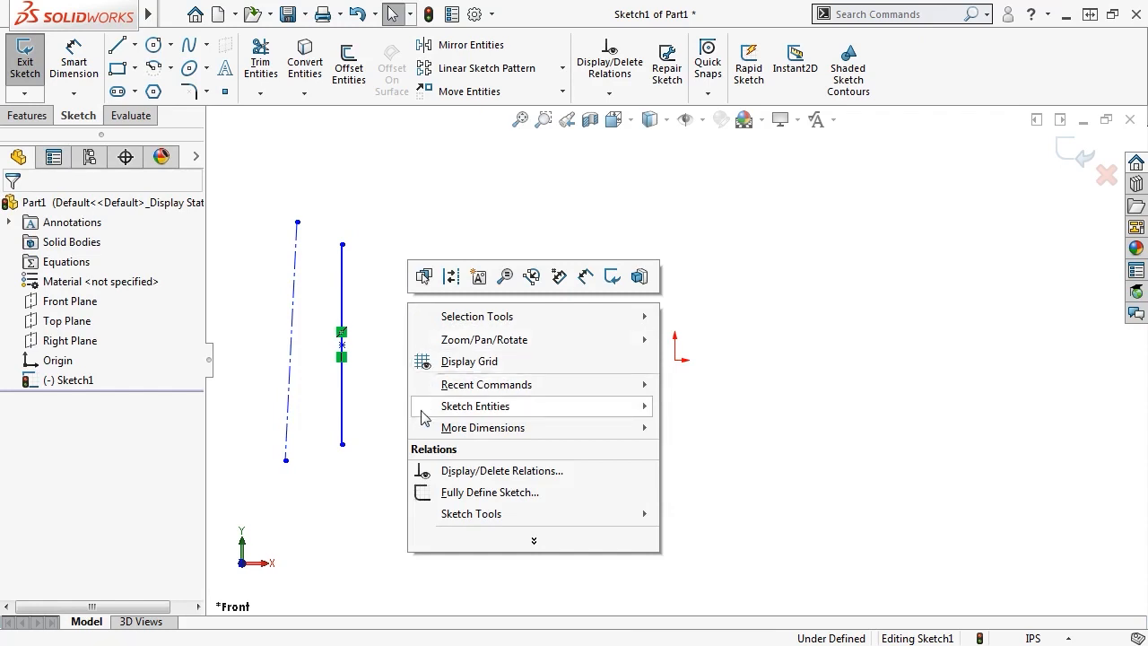
mouse_move(449, 409)
left_click(869, 325)
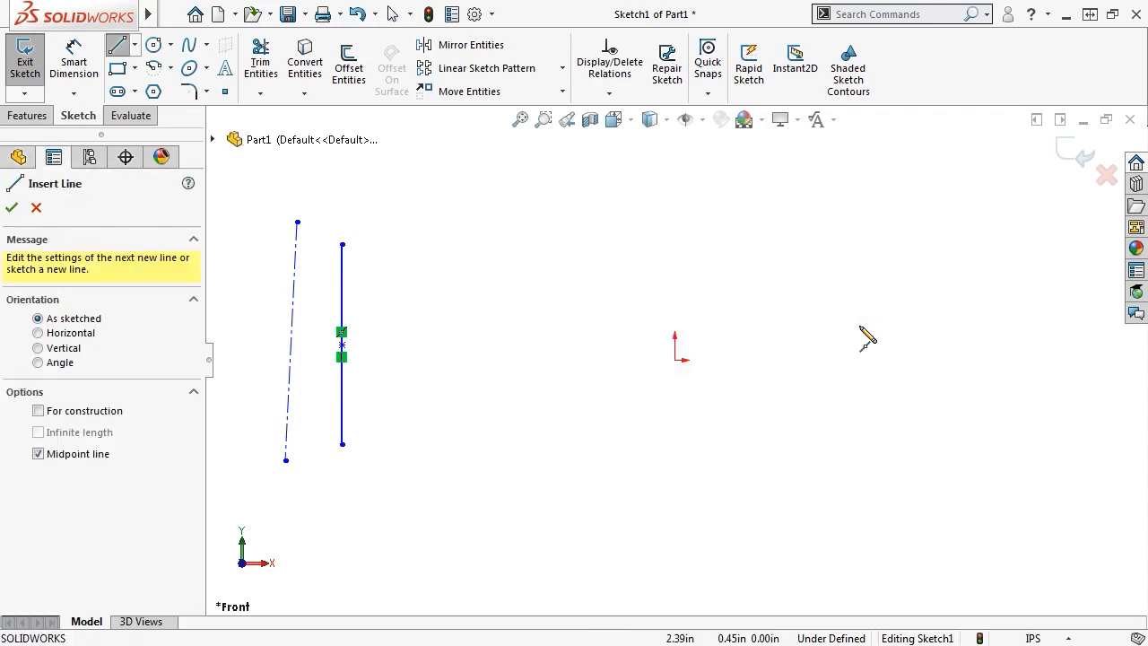
left_click(675, 359)
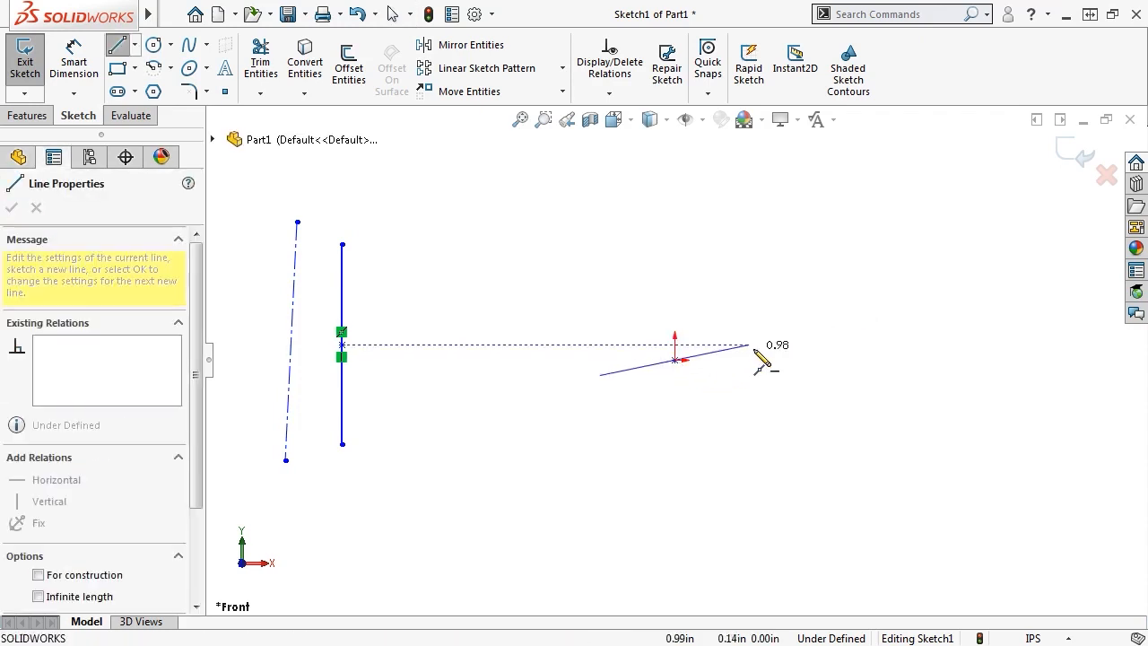
left_click(675, 215)
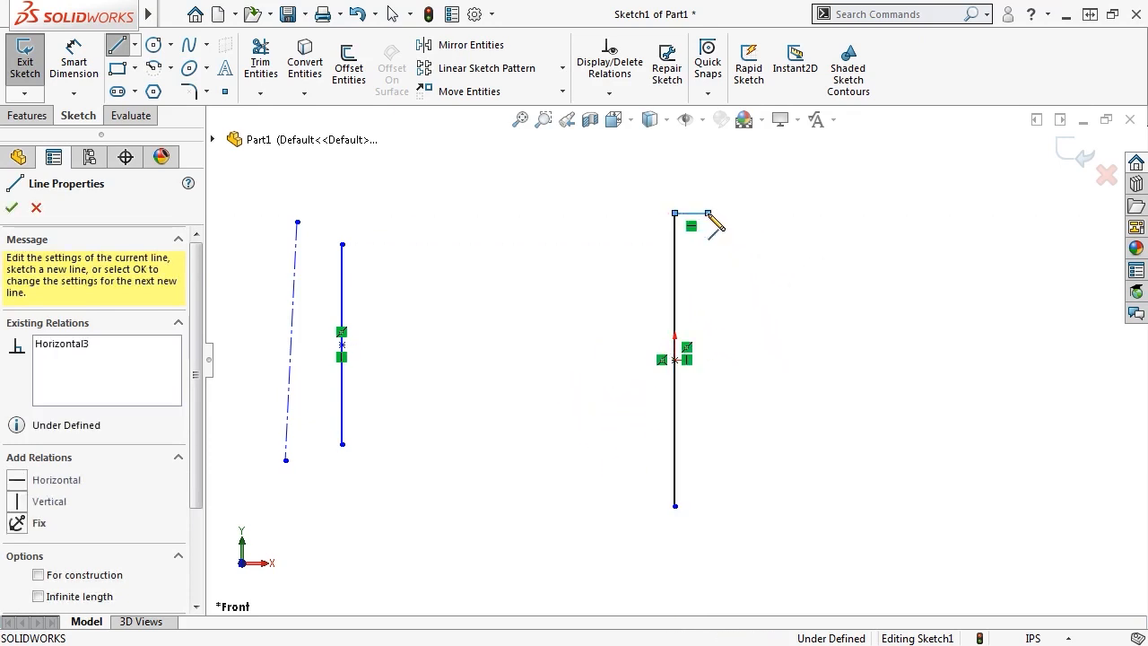
key("Escape")
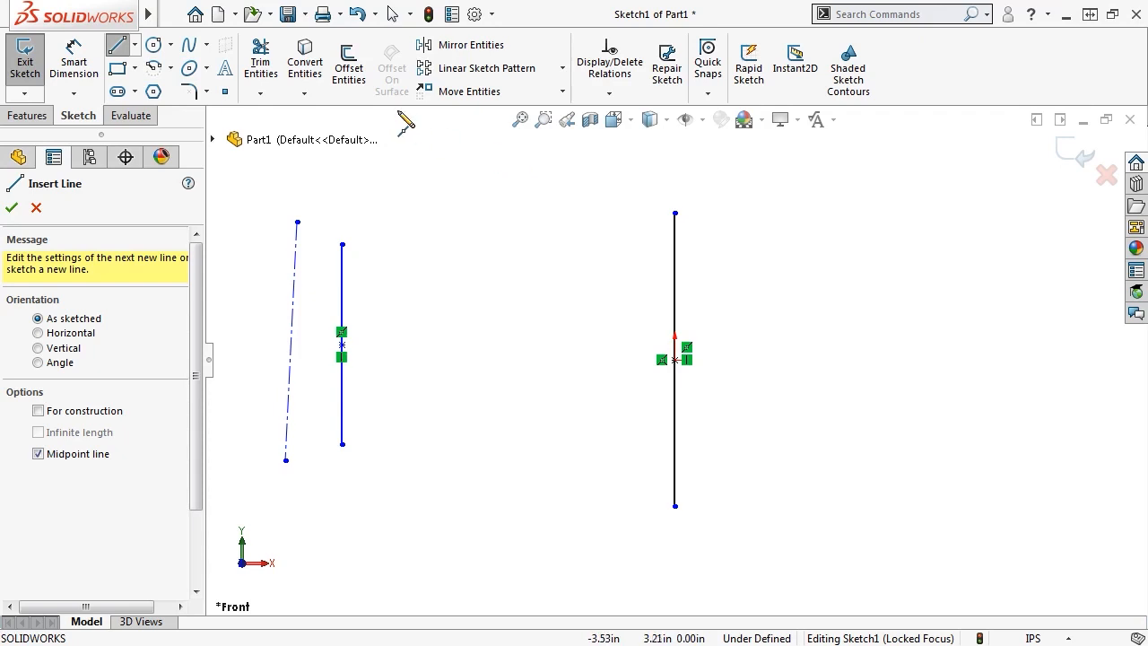
Sketch a slanted line to the right of the origin with the Midpoint line and For construction options on.
left_click(117, 44)
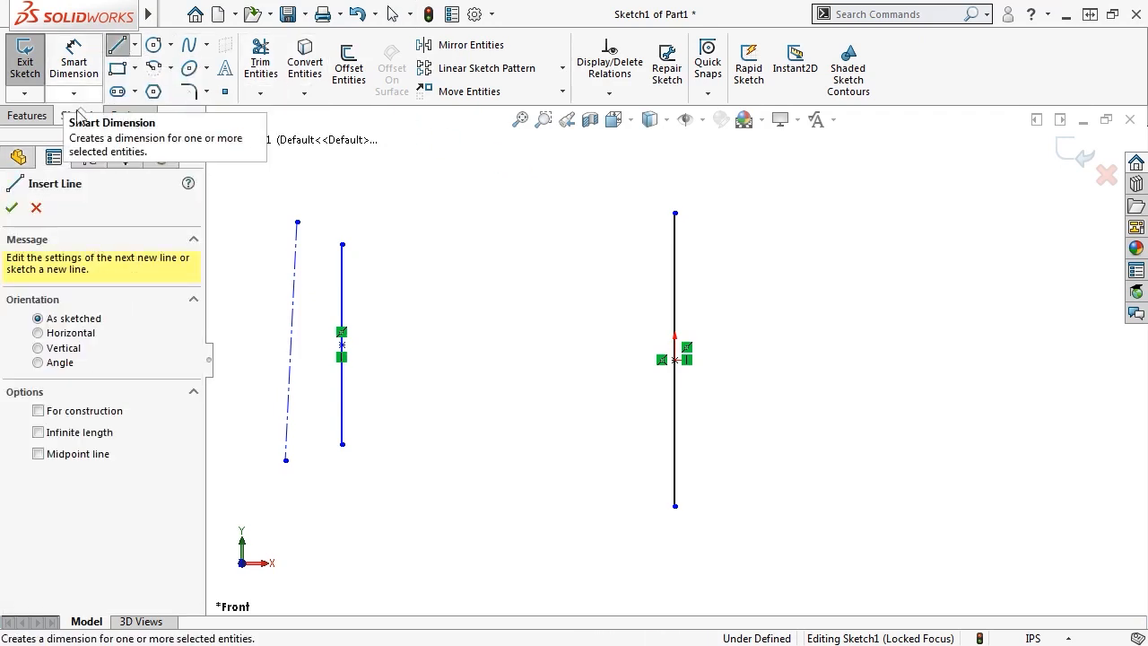
left_click(39, 454)
left_click(39, 411)
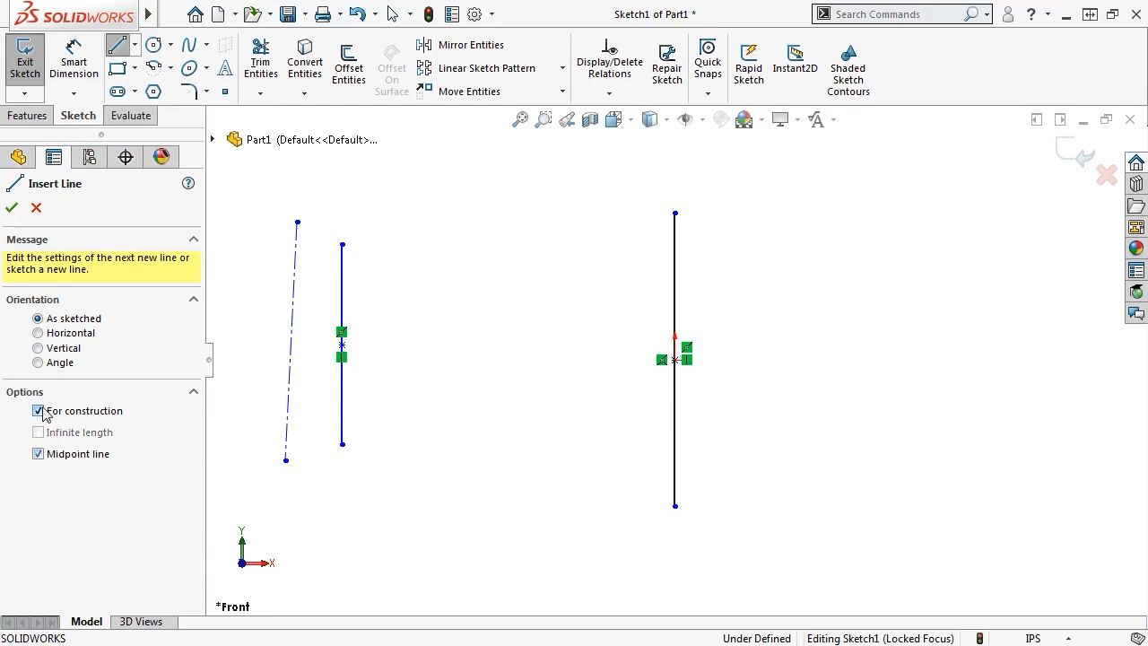
left_click(747, 400)
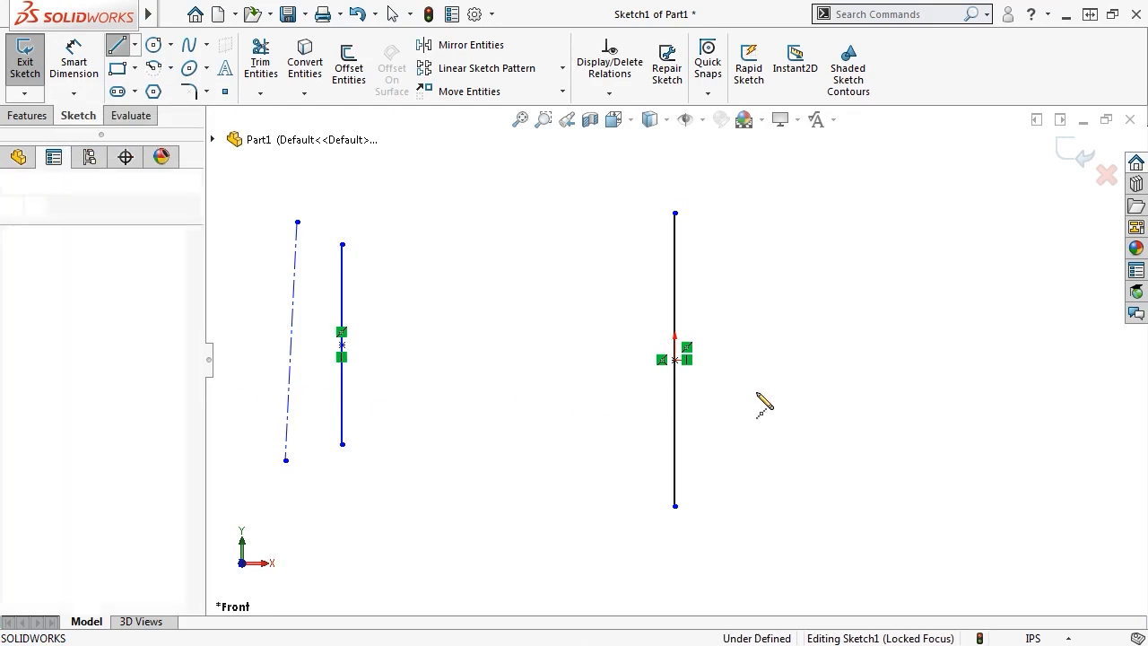
left_click(825, 321)
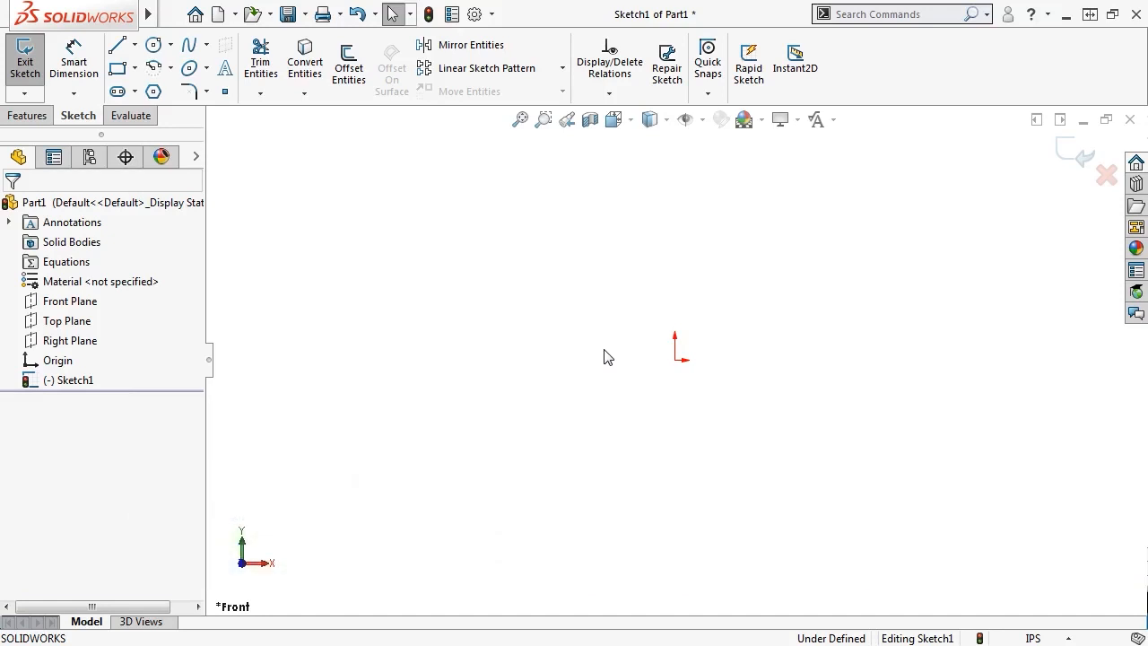
Sketch a horizontal corner rectangle above and well to the left of the origin.
left_click(135, 68)
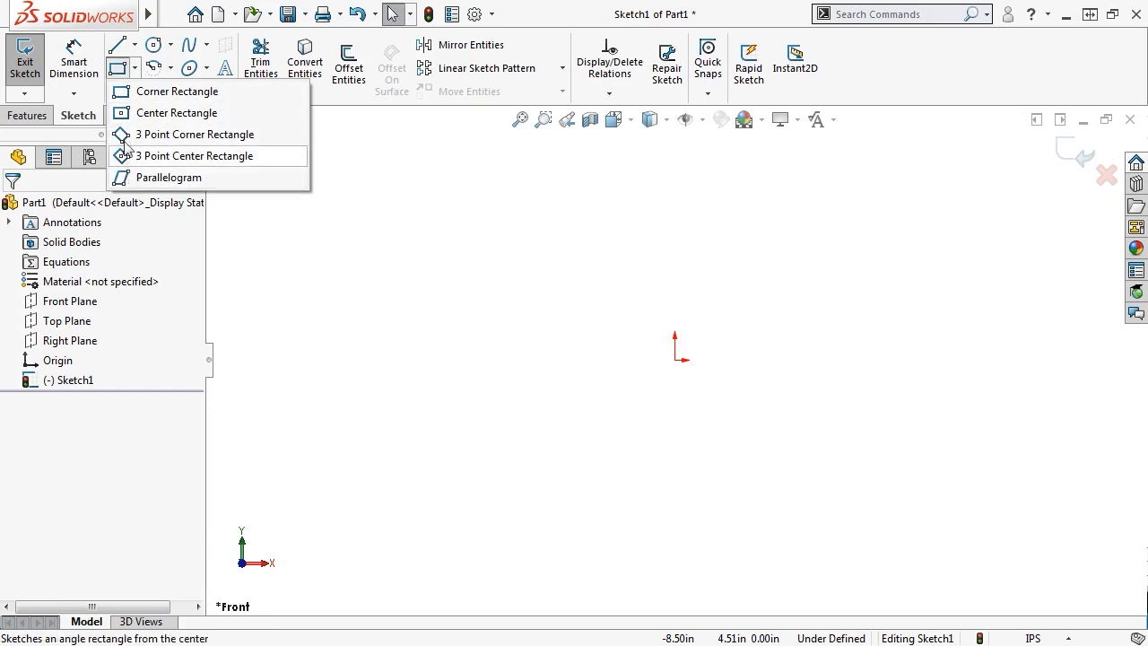
left_click(171, 91)
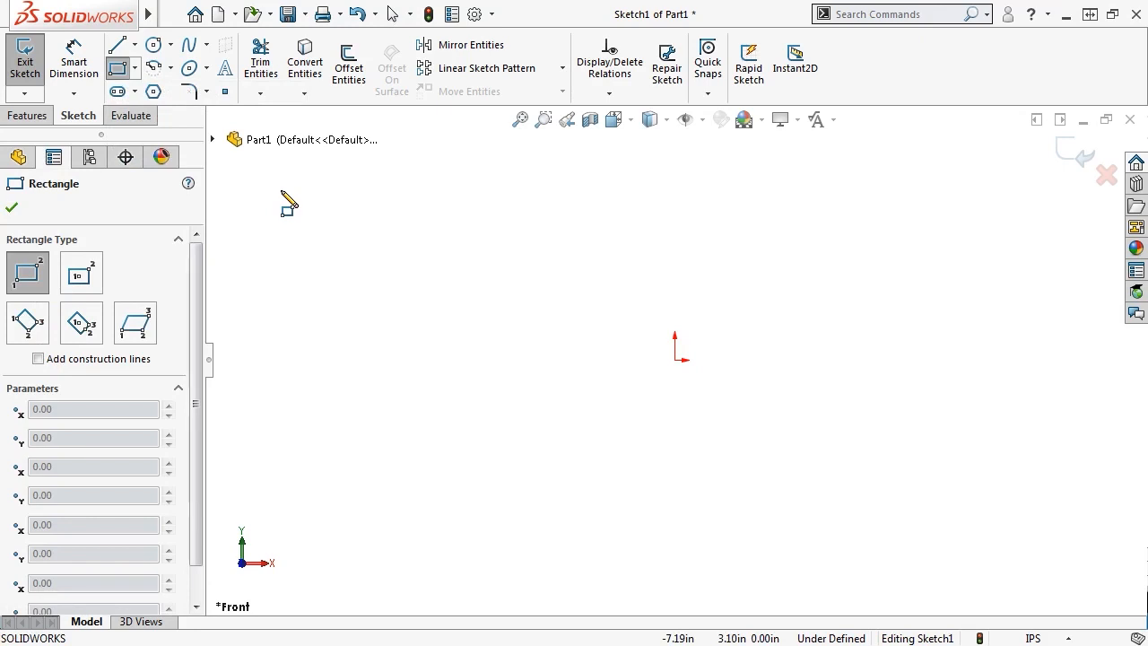
left_click_drag(281, 190, 481, 285)
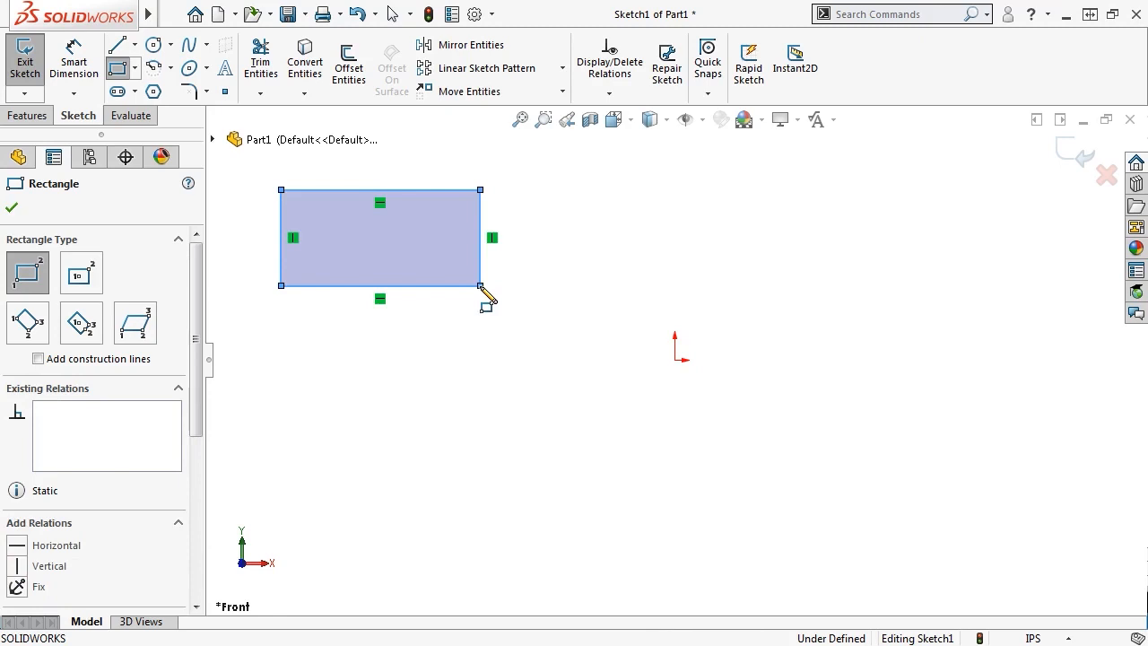
key("Escape")
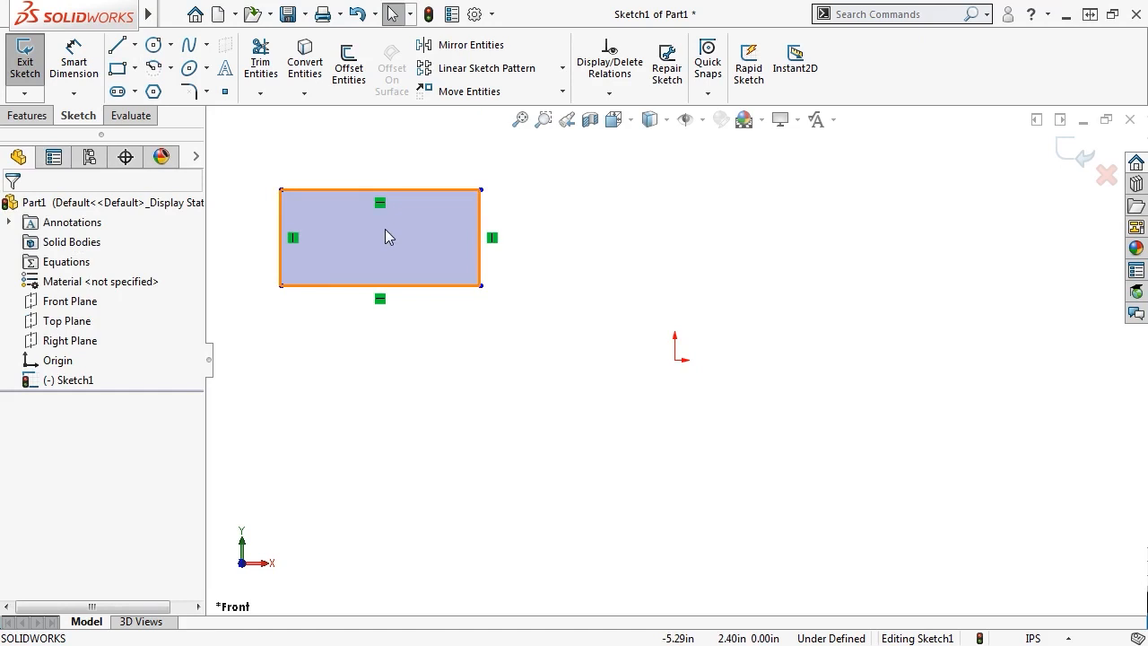
Check the Shaded Sketch Contours option in the sketch settings and move the corner rectangle slightly right and down by its shaded area.
left_click(323, 184)
mouse_move(148, 13)
left_click(316, 15)
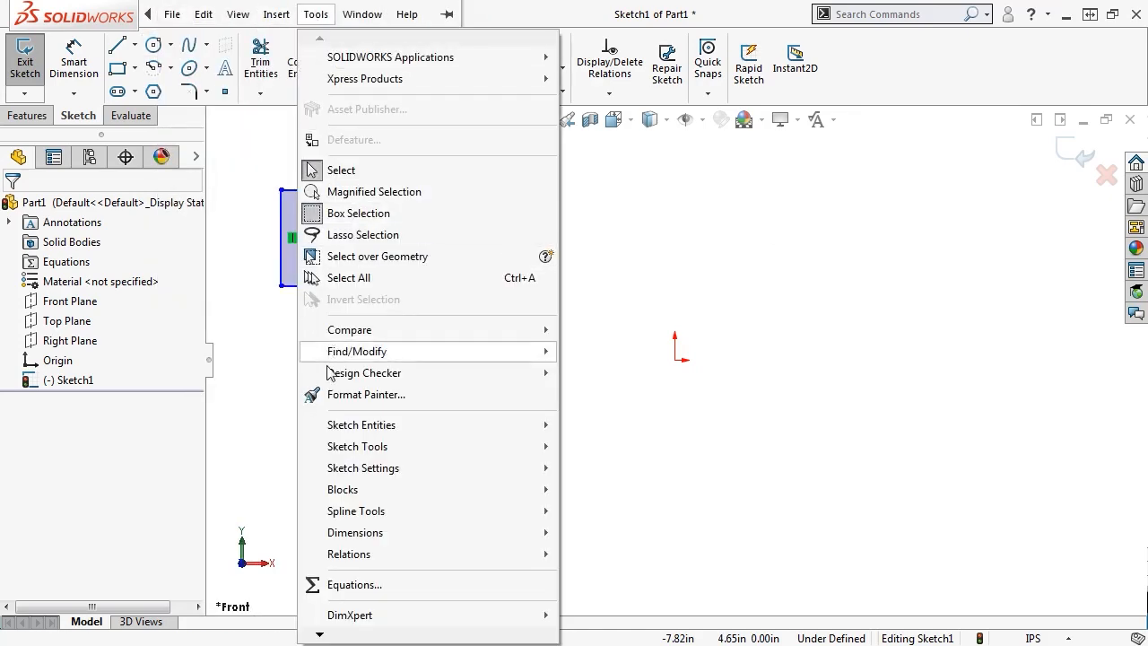
mouse_move(444, 468)
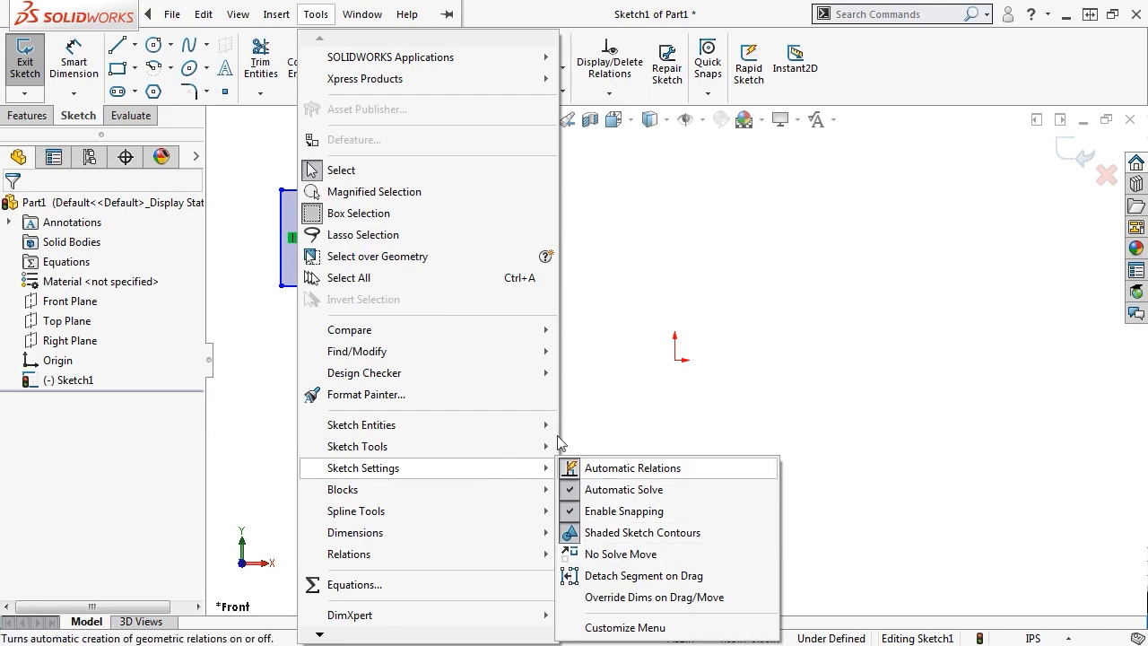
left_click(583, 311)
mouse_move(379, 238)
left_mouse_down()
mouse_move(365, 268)
mouse_move(503, 226)
mouse_move(499, 330)
mouse_move(413, 244)
left_mouse_up()
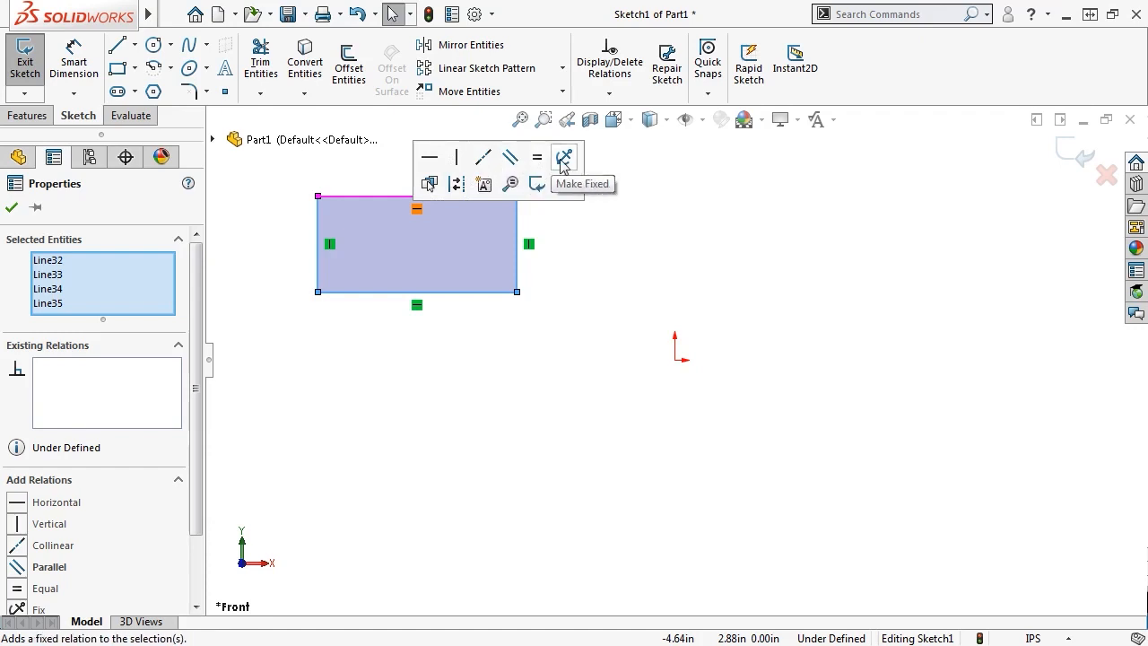
left_click(574, 245)
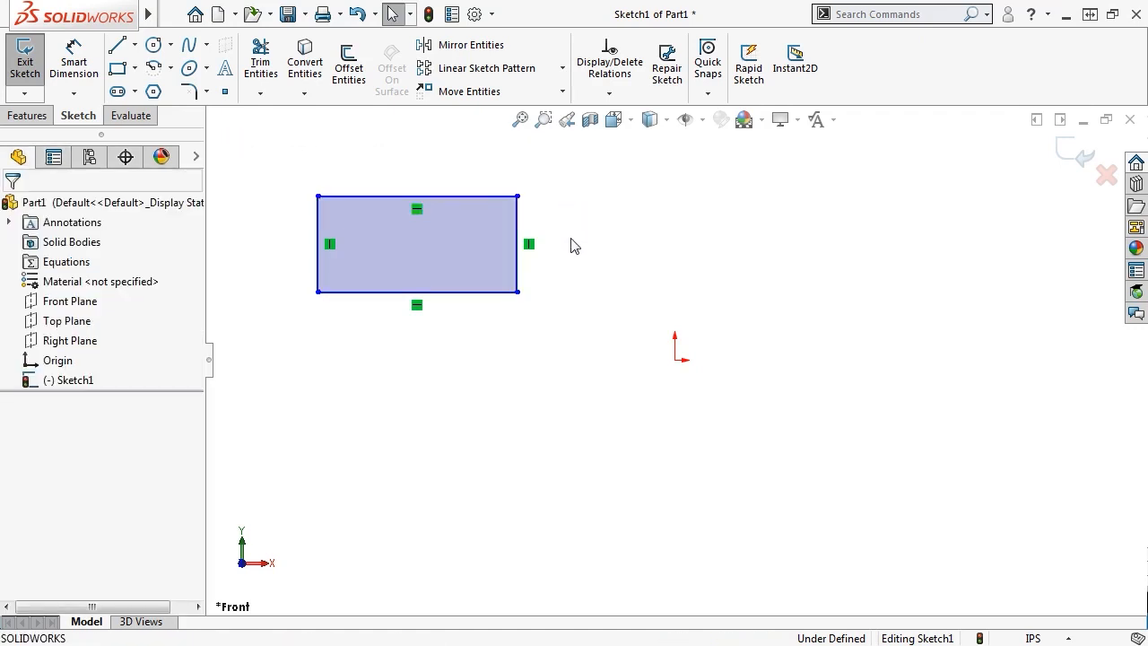
Search the commands for Shaded to add Shaded Sketch Contours to the sketch commands, and toggle the shading off and on, leaving it enabled.
left_click(877, 14)
type("Shaded")
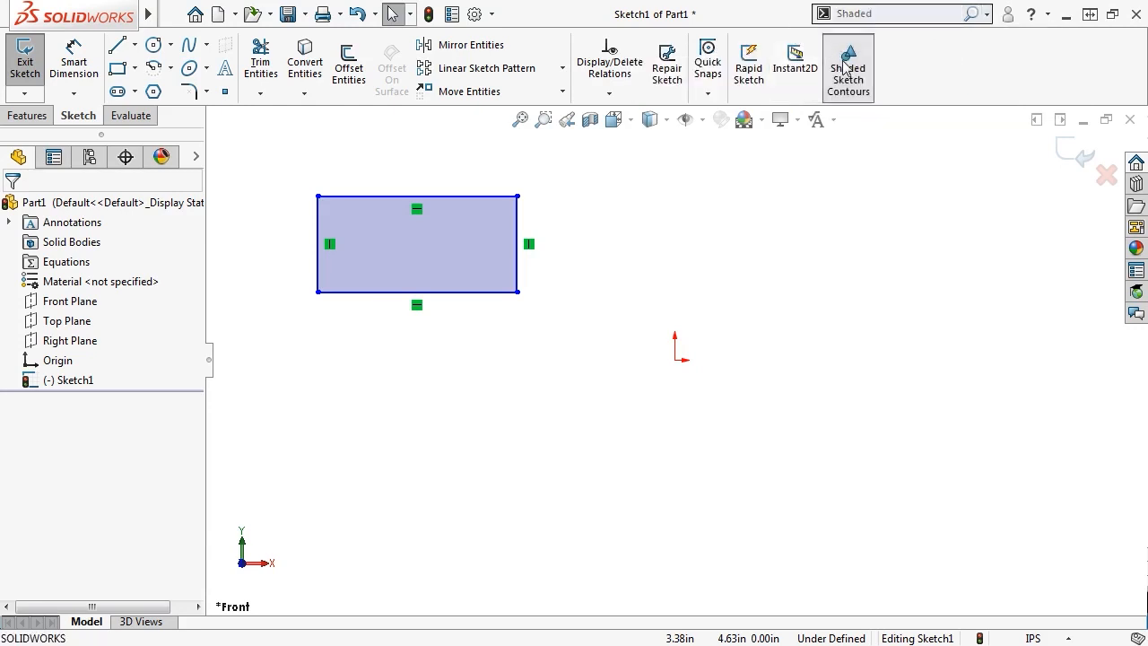
left_click(845, 67)
left_click(846, 67)
left_click(846, 68)
left_click(846, 67)
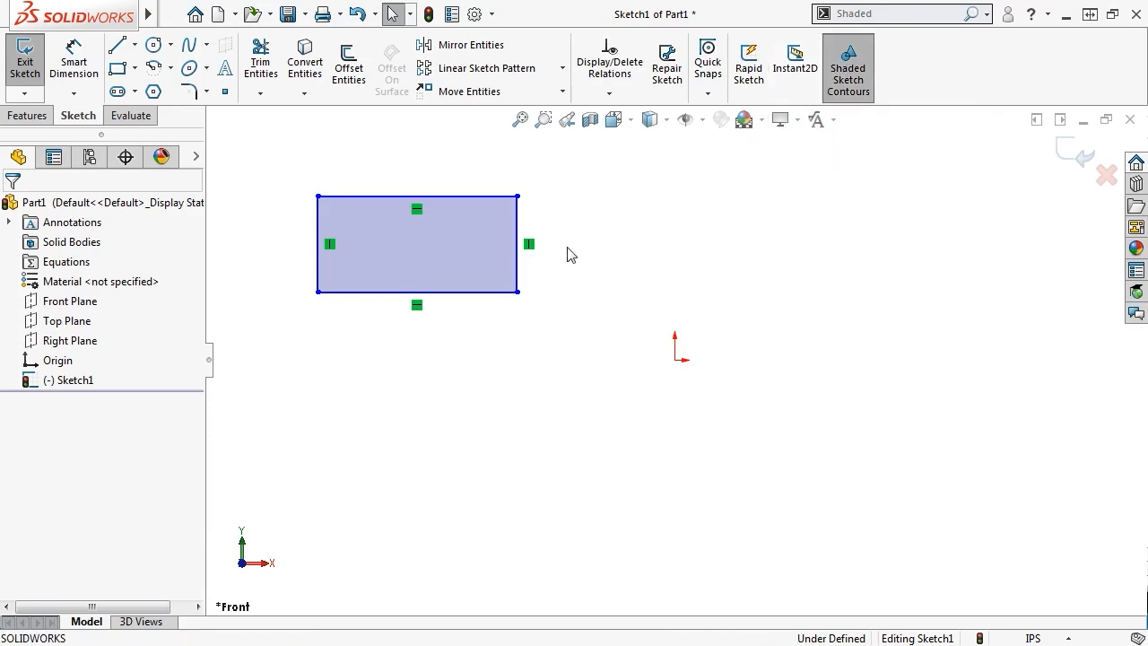
Sketch a center rectangle about 3.87 in wide and 1.64 in high below the corner rectangle, with construction lines from its corners.
left_click(130, 66)
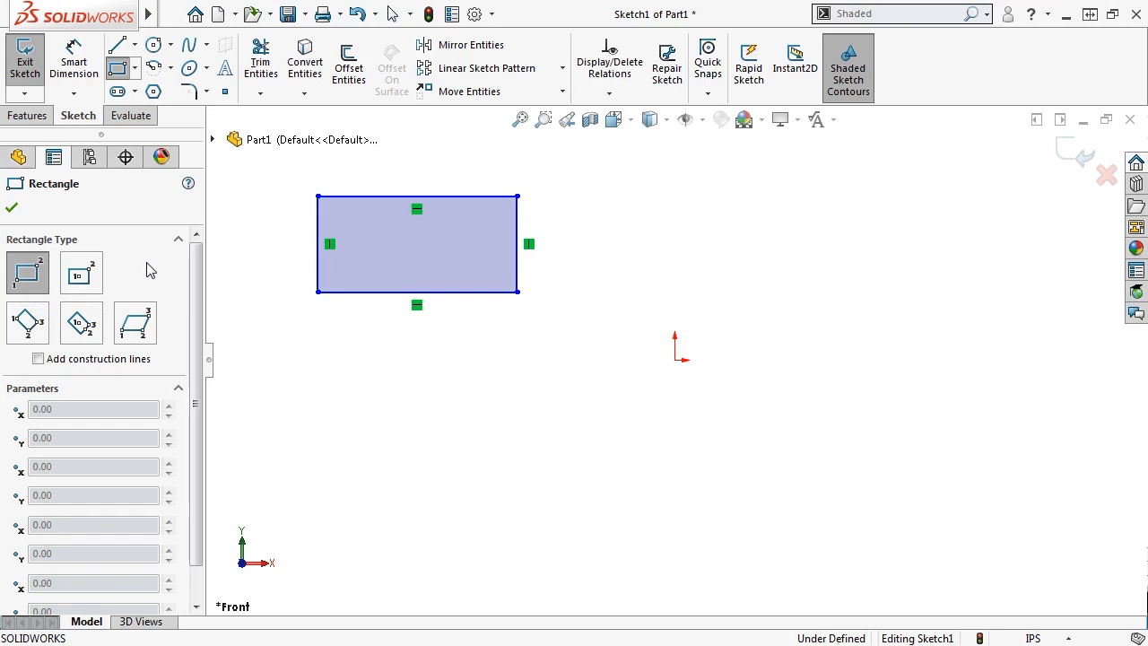
left_click(80, 276)
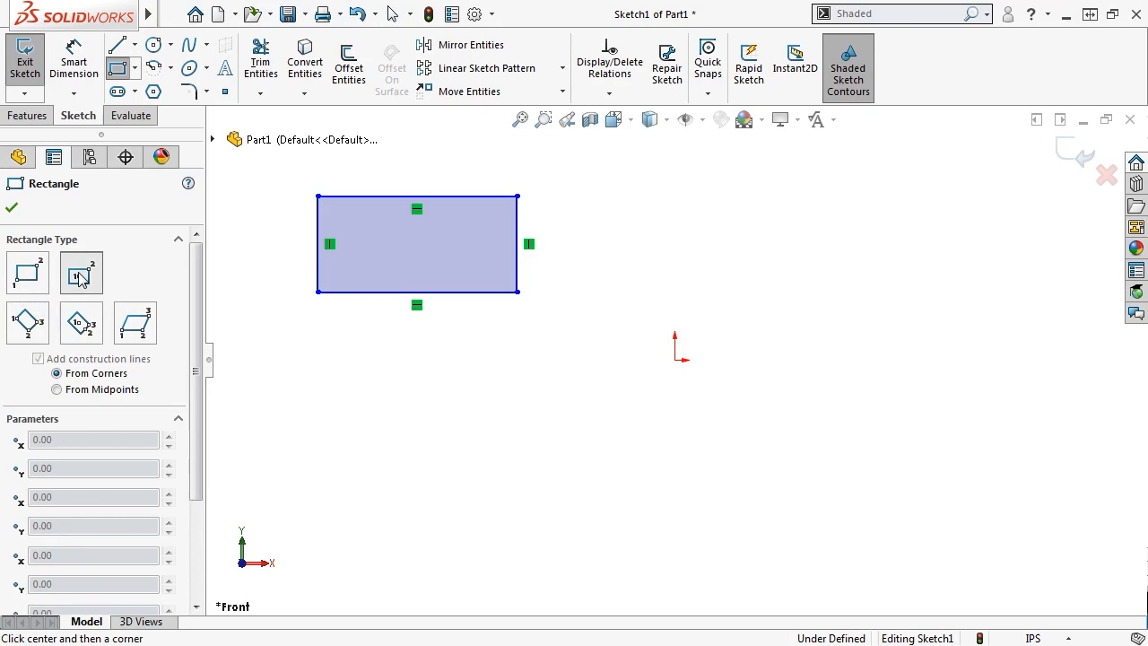
left_click(399, 396)
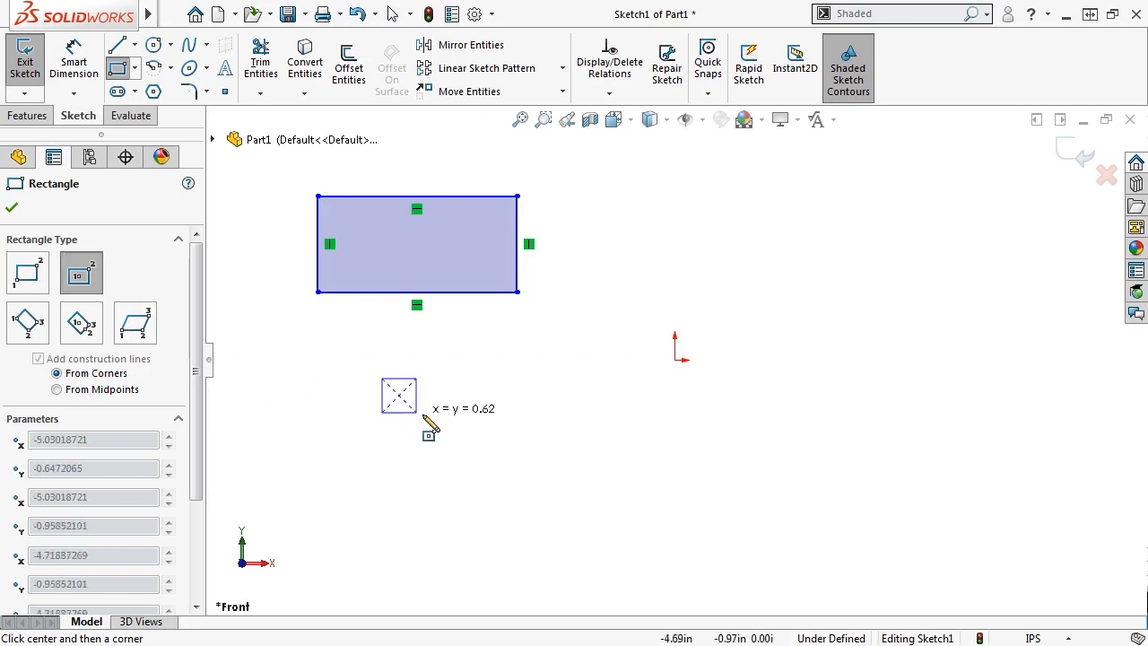
left_click(505, 440)
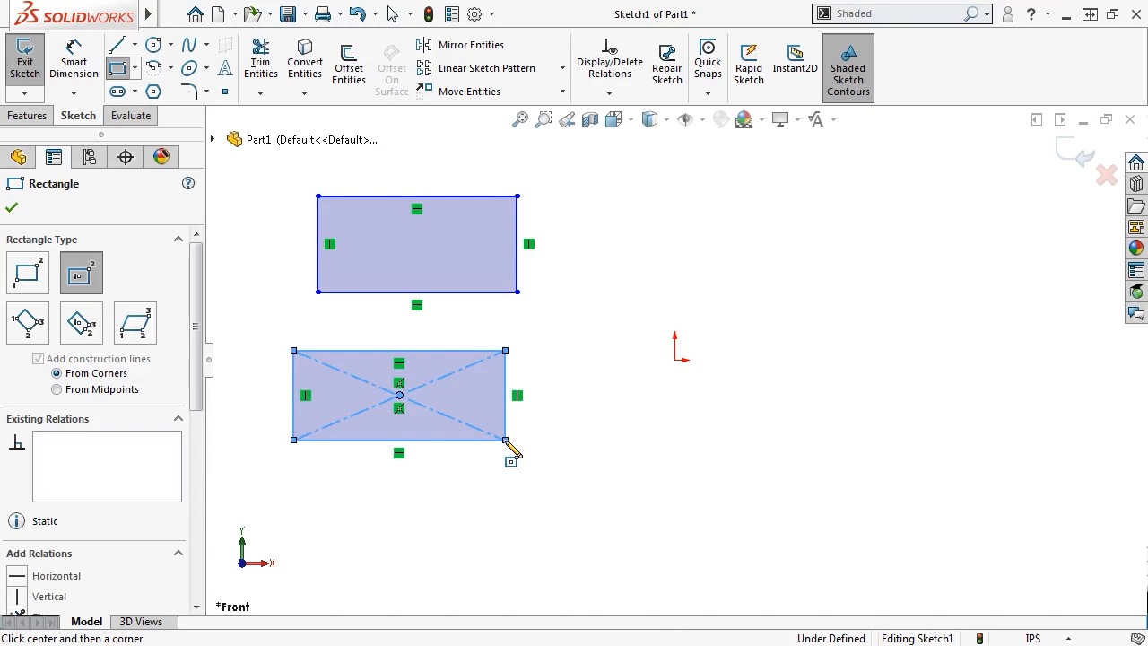
Sketch a 3 point corner rectangle above the origin, with a horizontal upper edge about 2.47 in long.
left_click(26, 322)
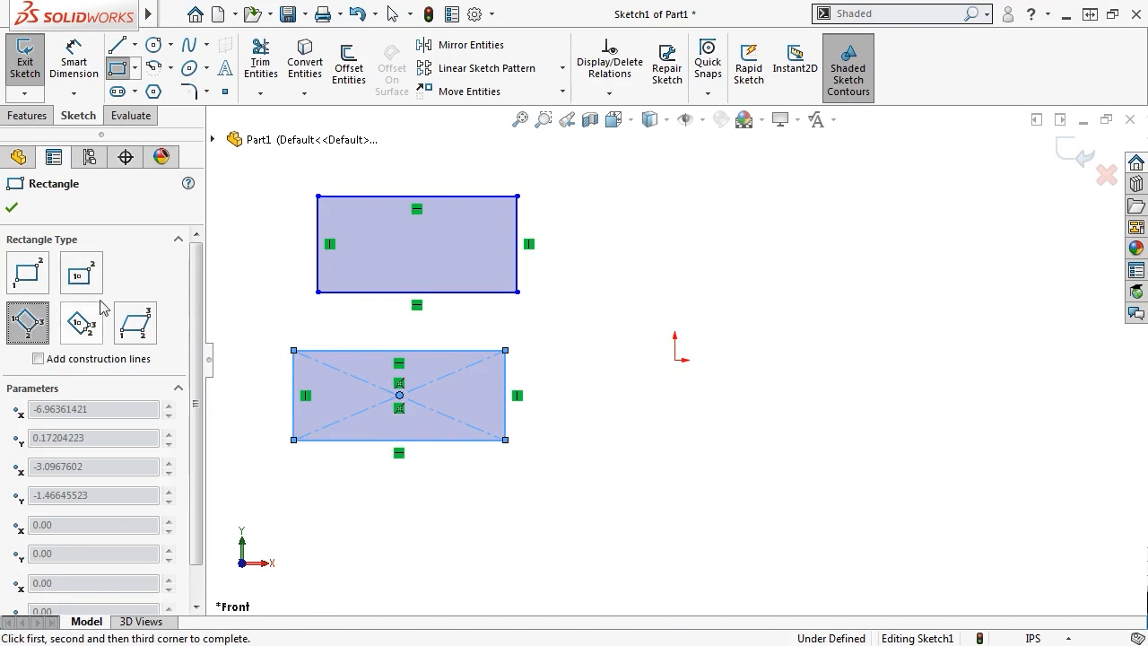
left_click(622, 183)
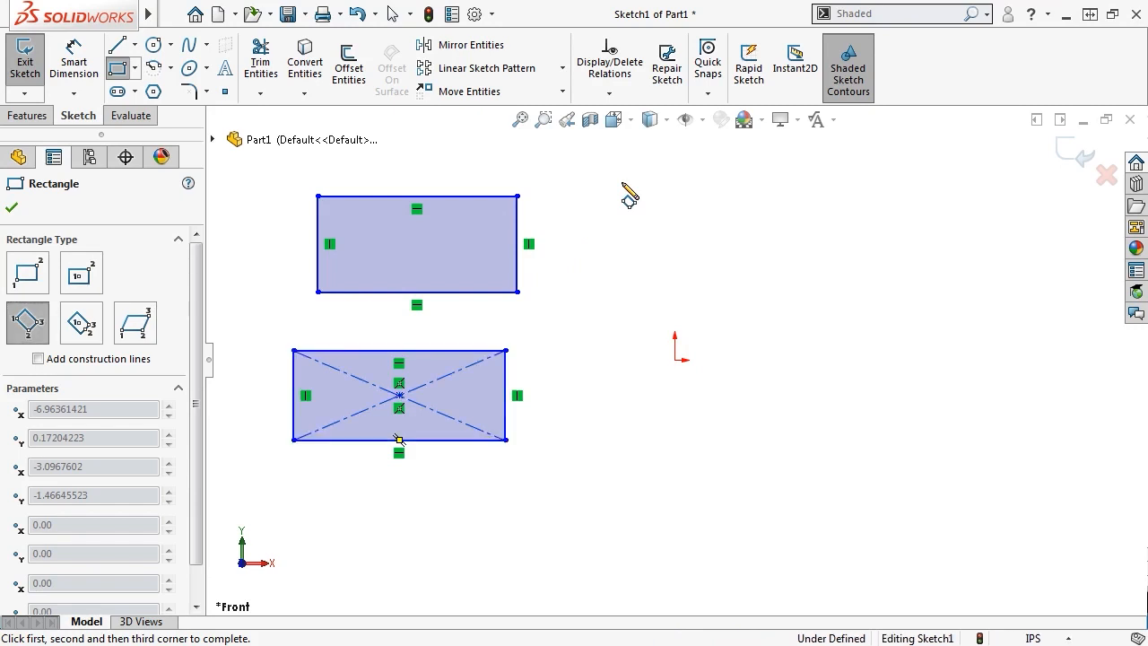
left_click(759, 184)
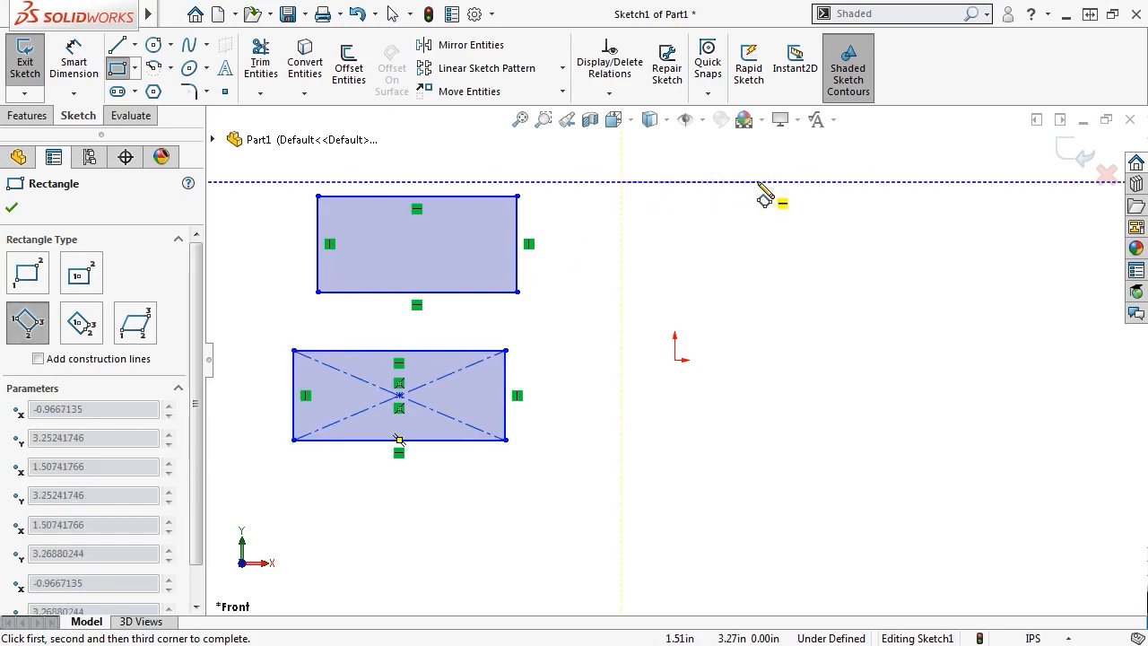
left_click(774, 290)
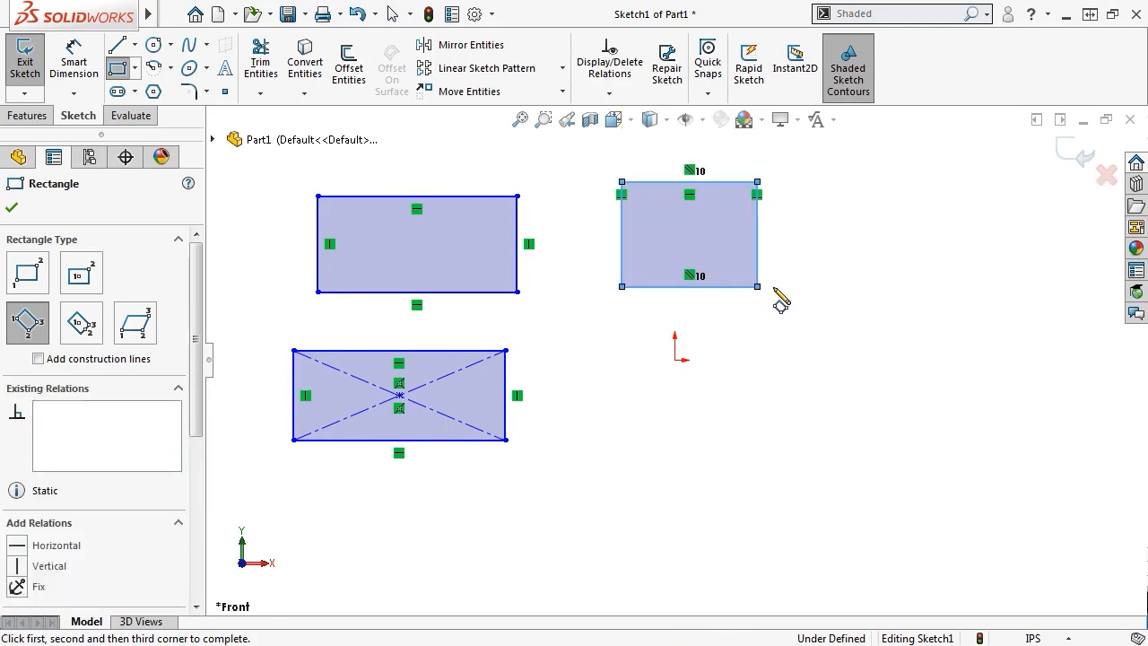
Sketch a large 3 point center rectangle centred below and slightly right of the origin, tilted upward to the right.
left_click(81, 323)
left_click(715, 431)
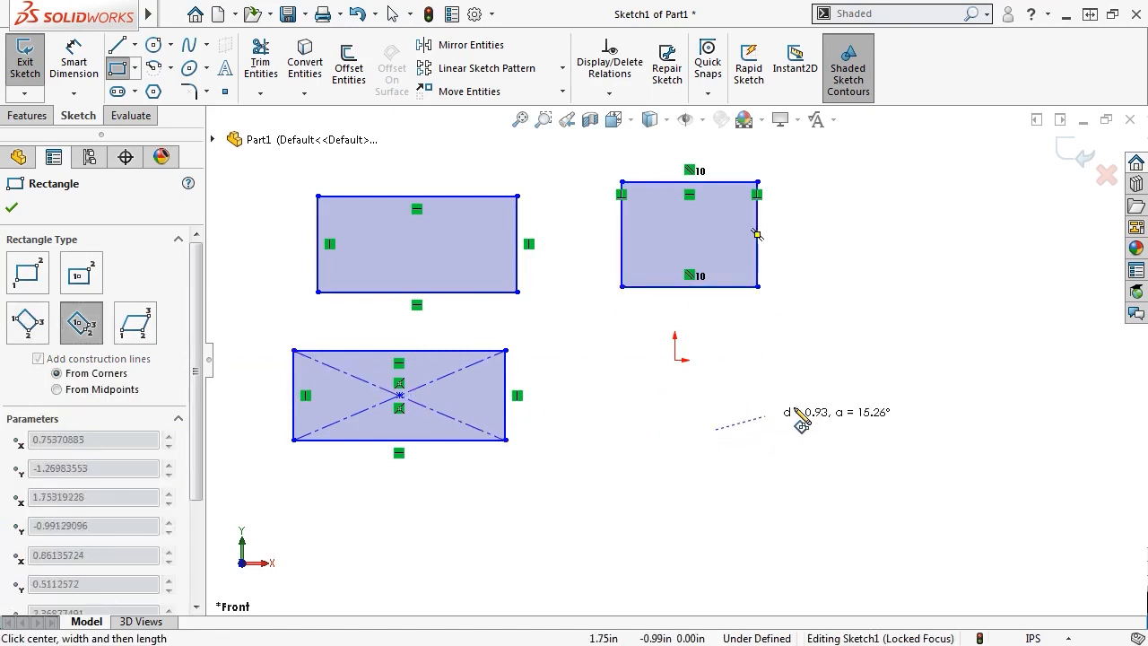
left_click(882, 382)
left_click(859, 461)
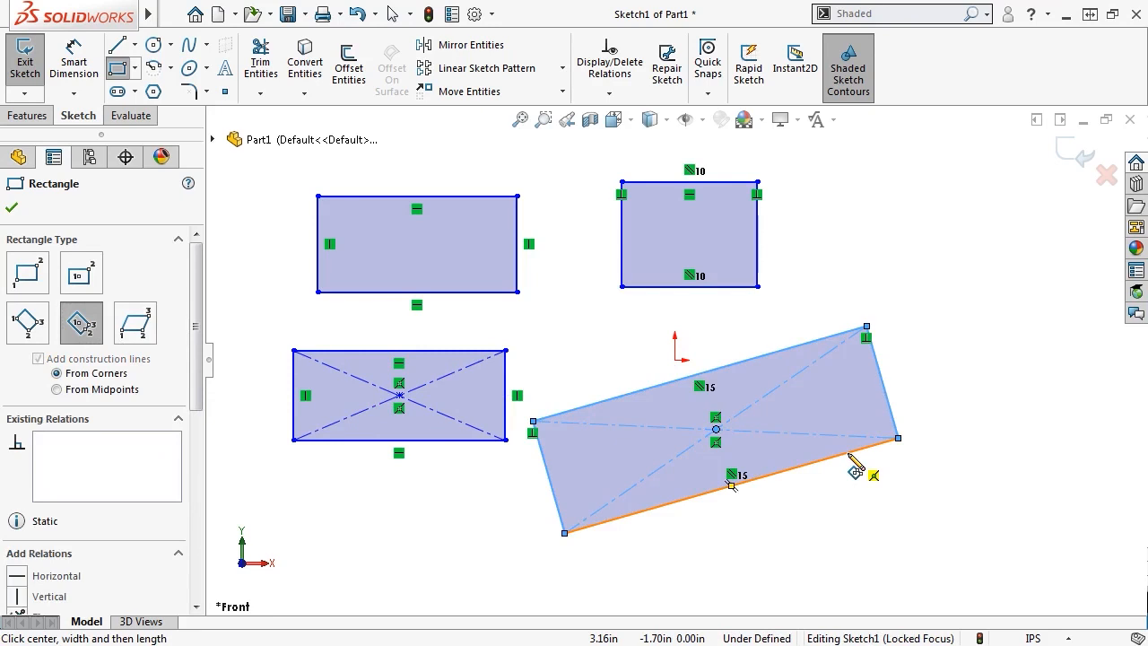
Sketch a parallelogram above and far right of the origin, with a horizontal base about 2.51 in and slanted sides about 1.04 in long.
left_click(141, 324)
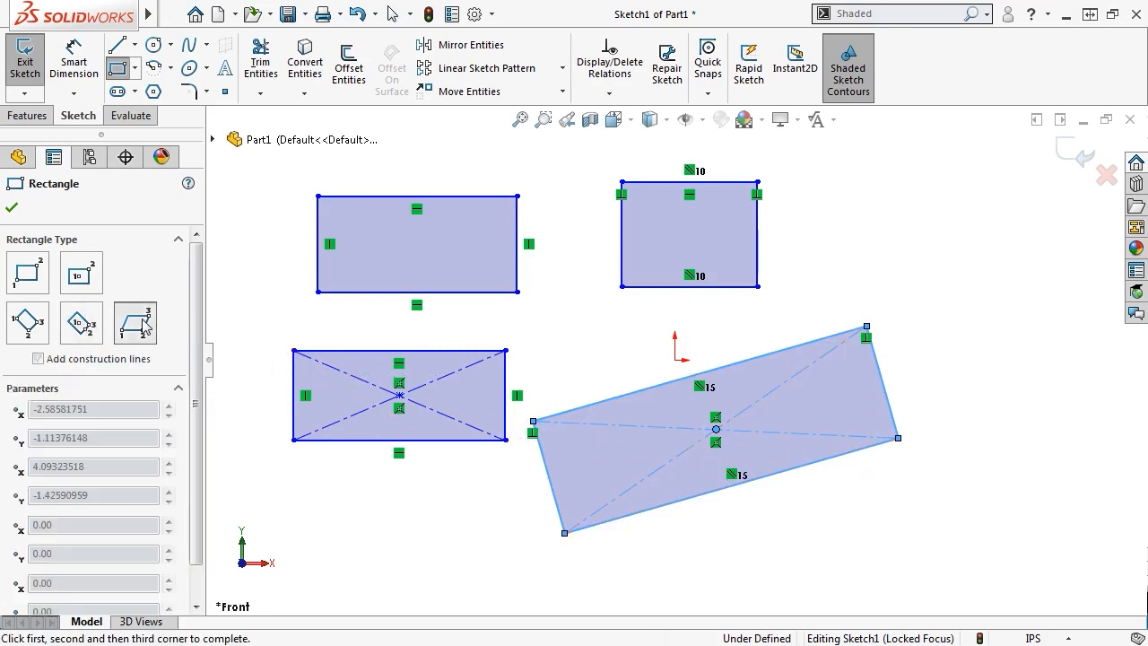
left_click(884, 272)
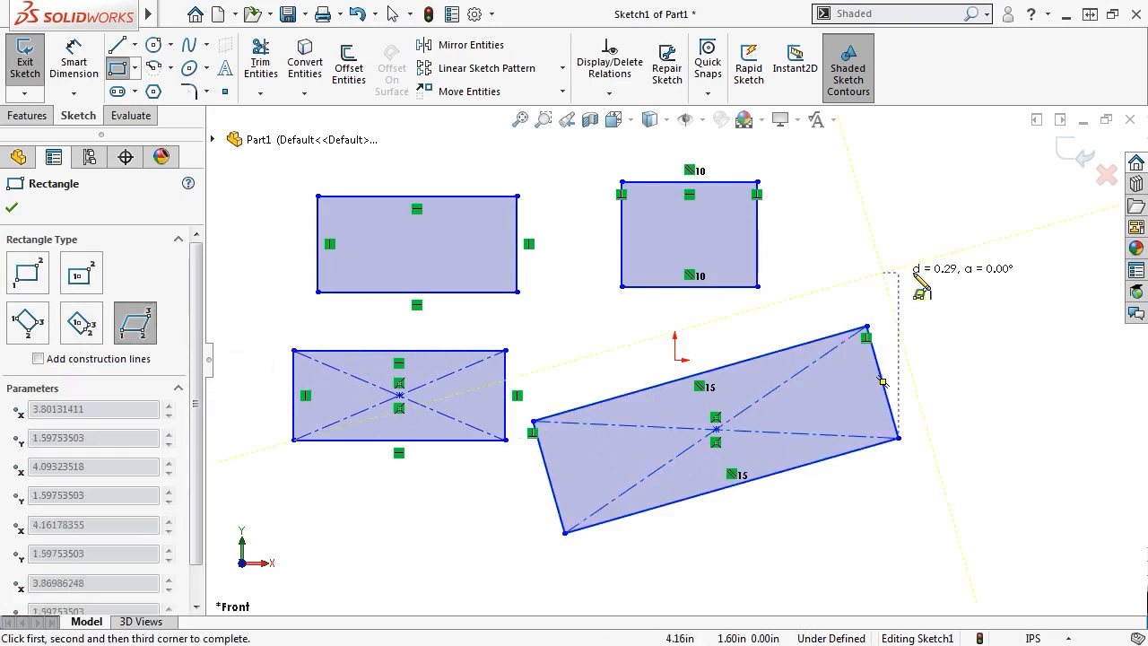
left_click(1020, 271)
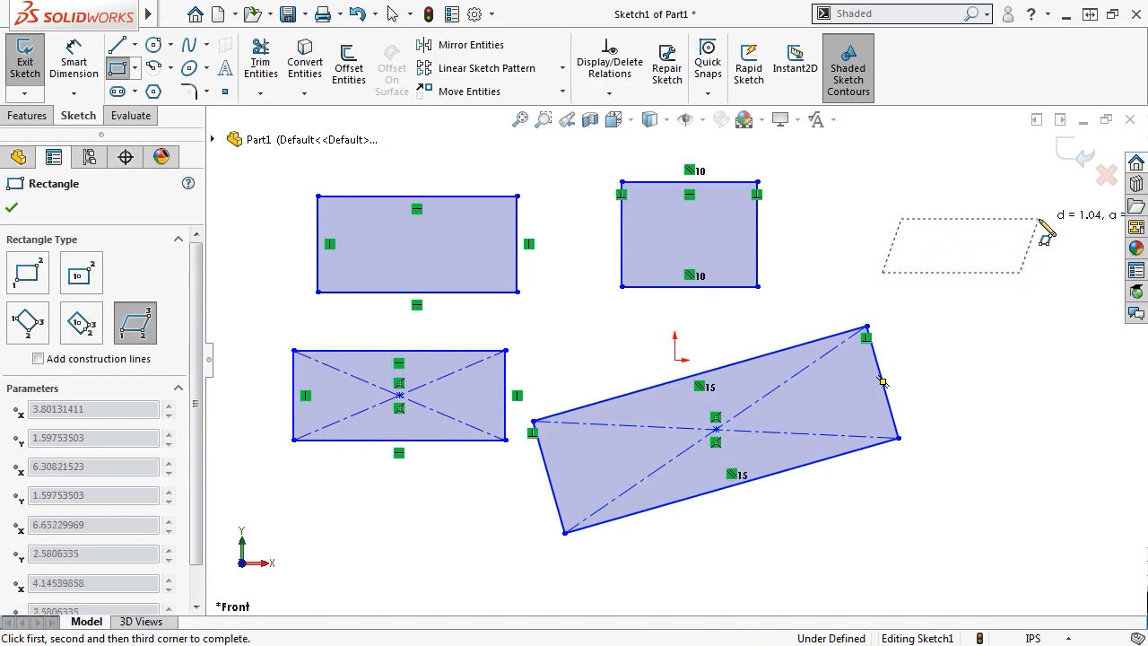
left_click(1039, 218)
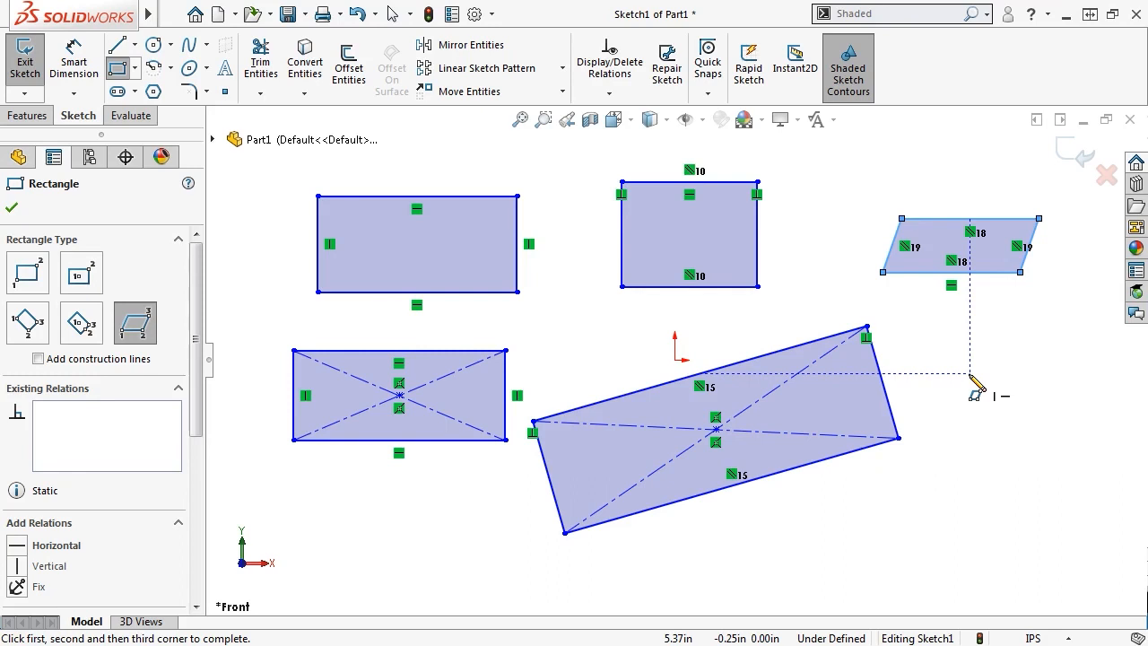
Sketch a corner rectangle about 2.4 in wide and 1.5 in high below the parallelogram, with construction lines from its corners.
left_click(37, 271)
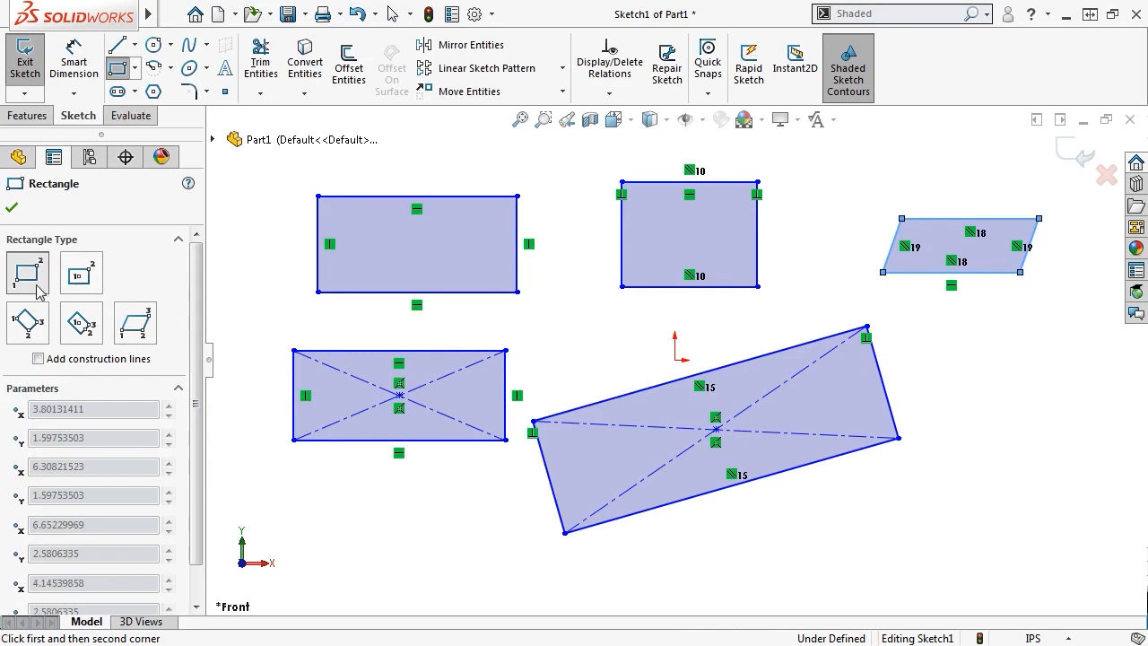
left_click(51, 359)
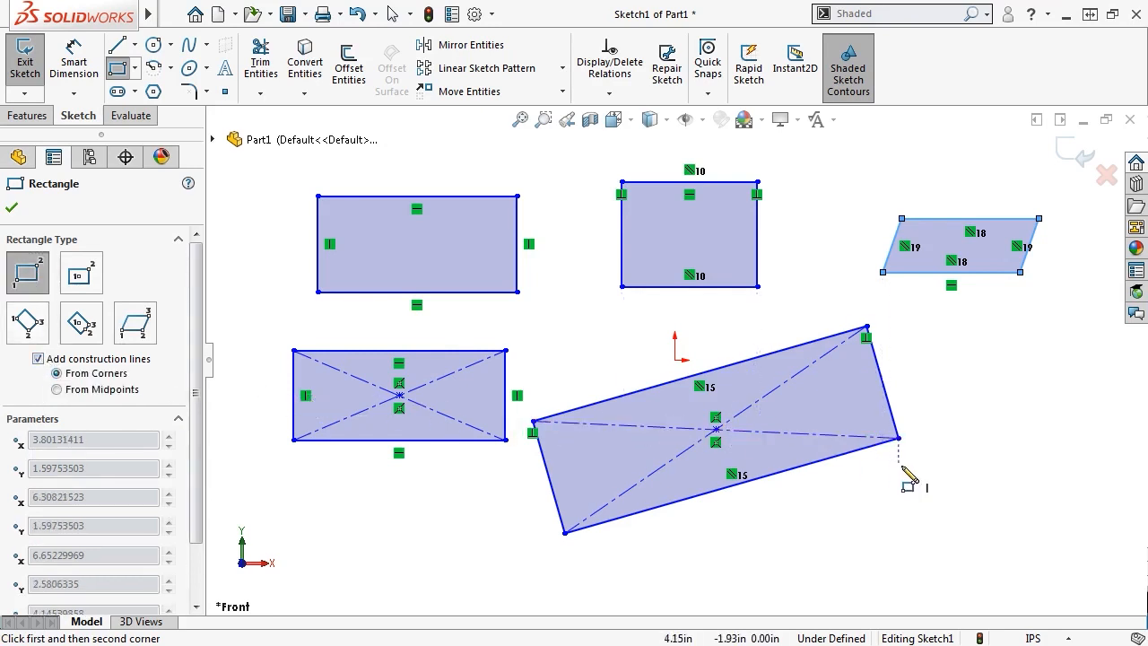
left_click_drag(897, 465, 1029, 548)
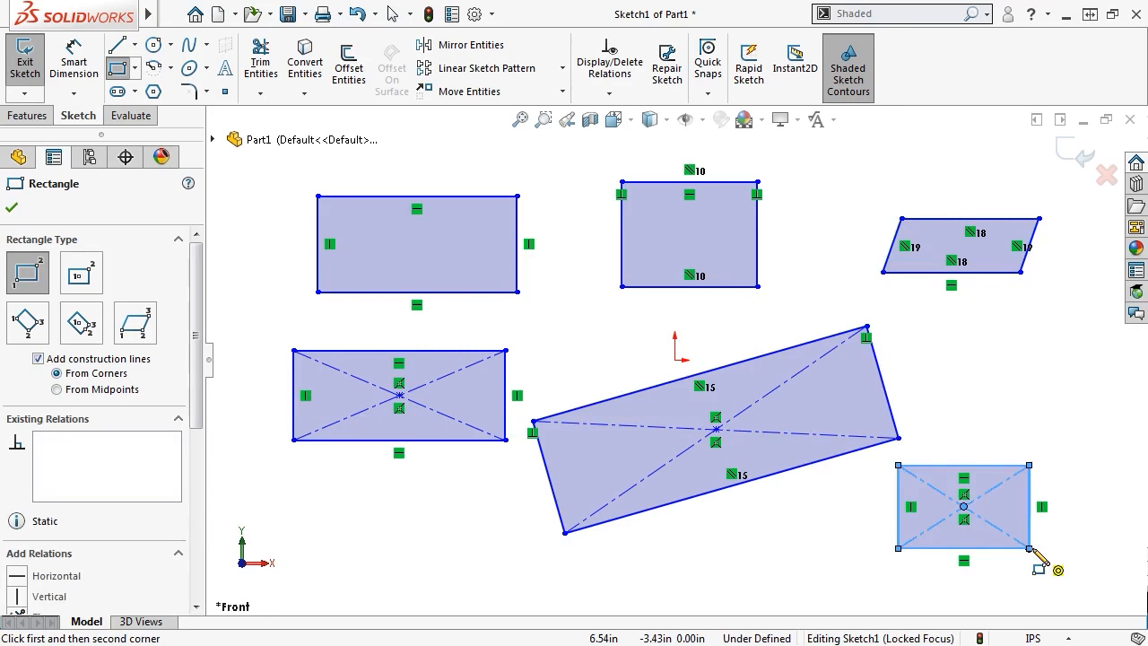
Sketch a corner rectangle about 2.7 in wide and 1.57 in high below the center rectangle, with construction lines from its midpoints.
left_click(58, 390)
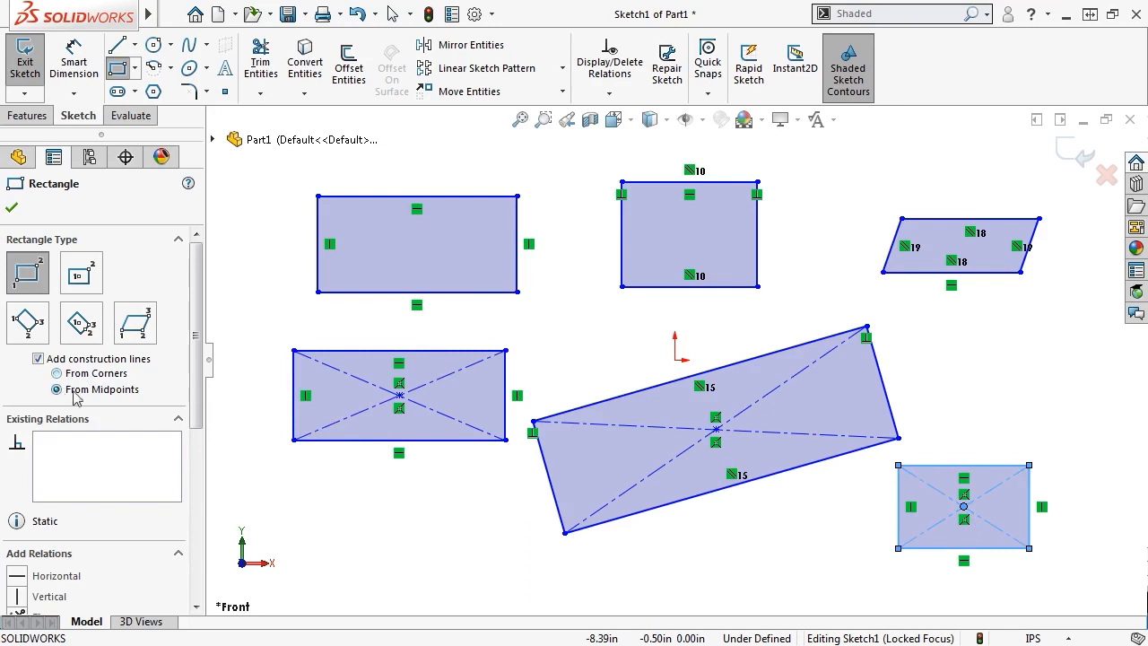
left_click(317, 485)
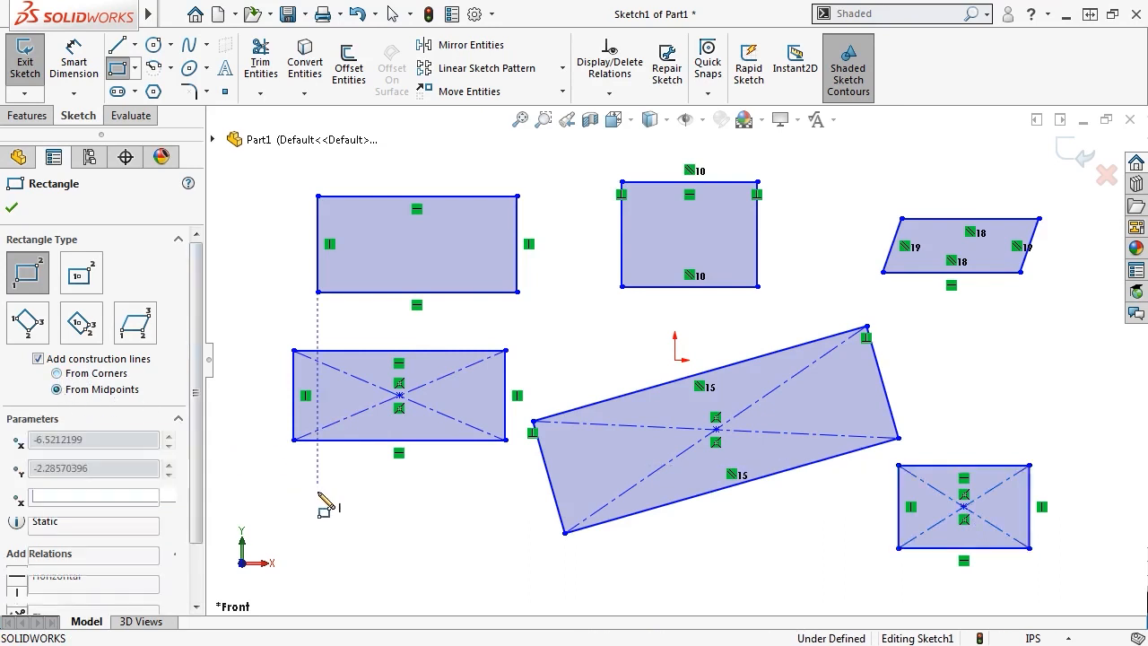
left_click(465, 570)
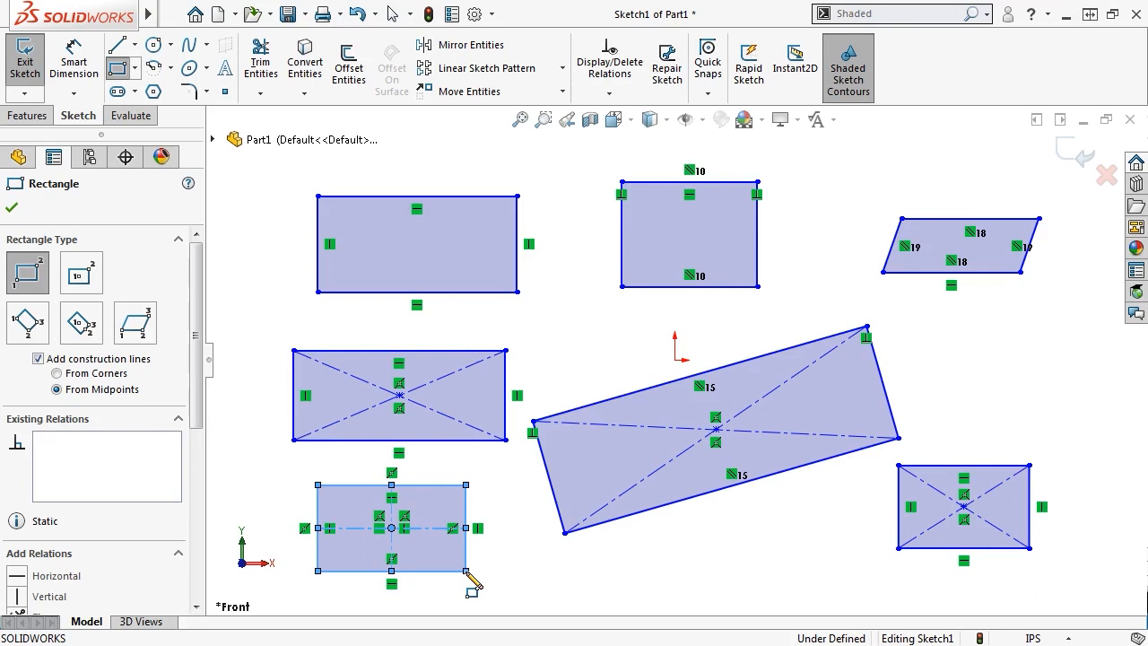
left_click(136, 69)
left_click(126, 176)
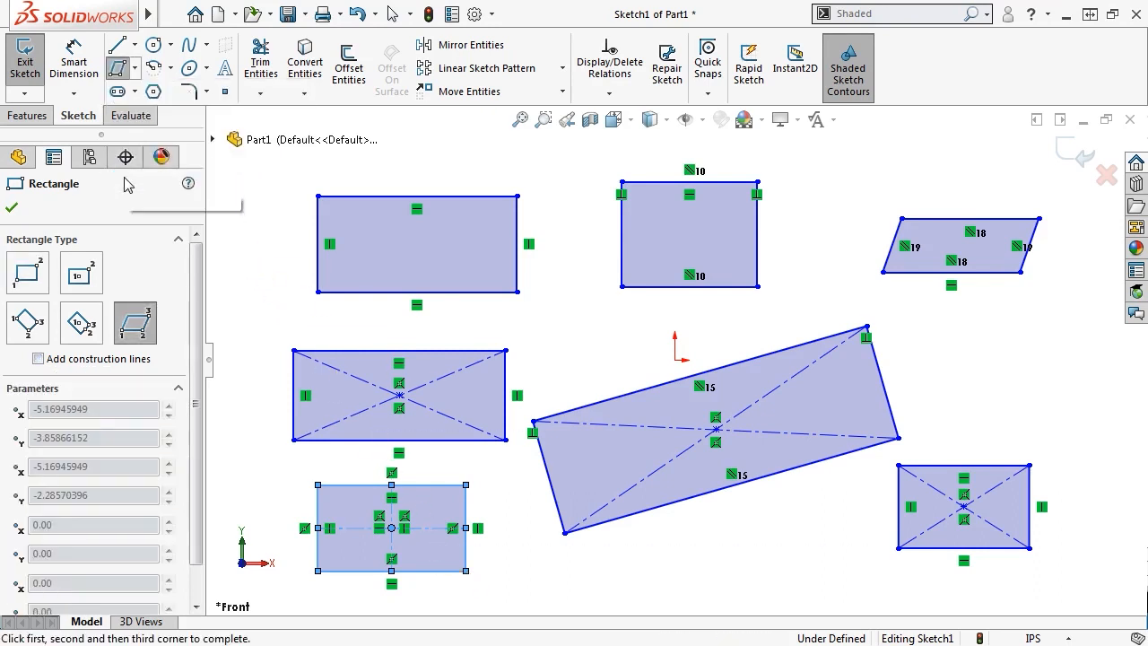
left_click(135, 69)
left_click(148, 91)
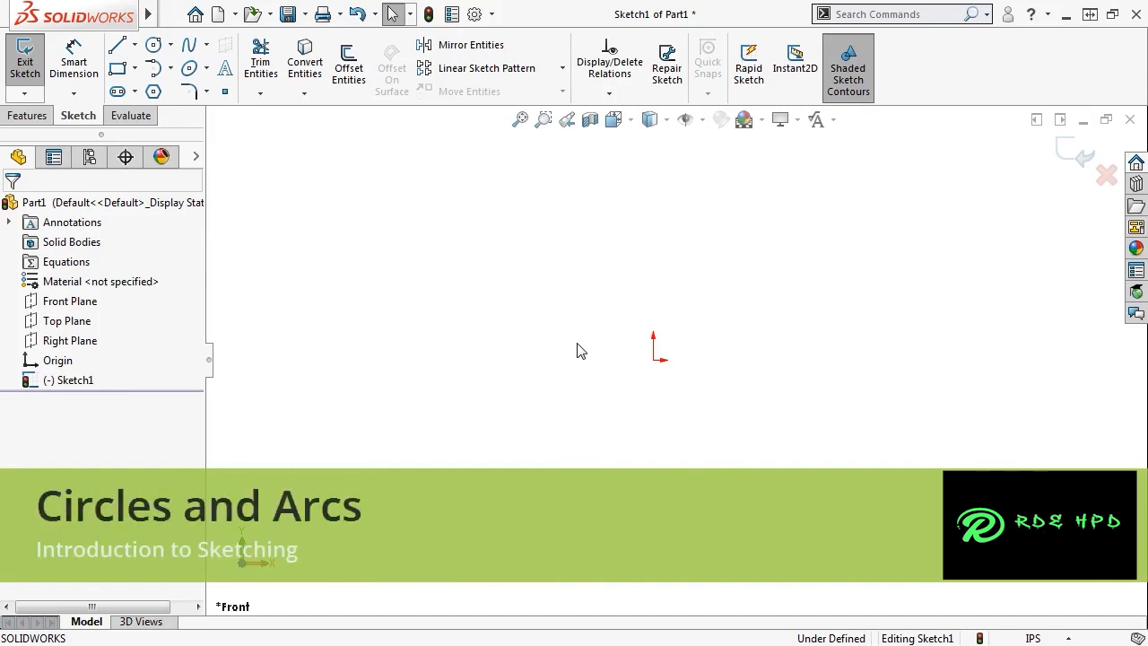
left_click(170, 46)
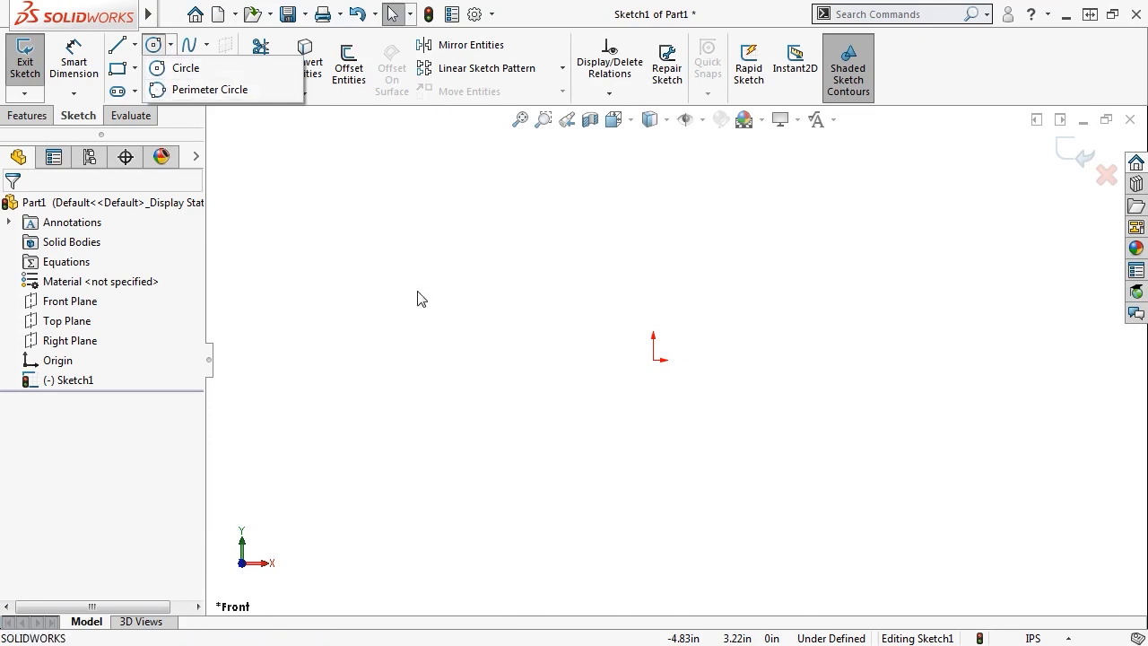
key("s")
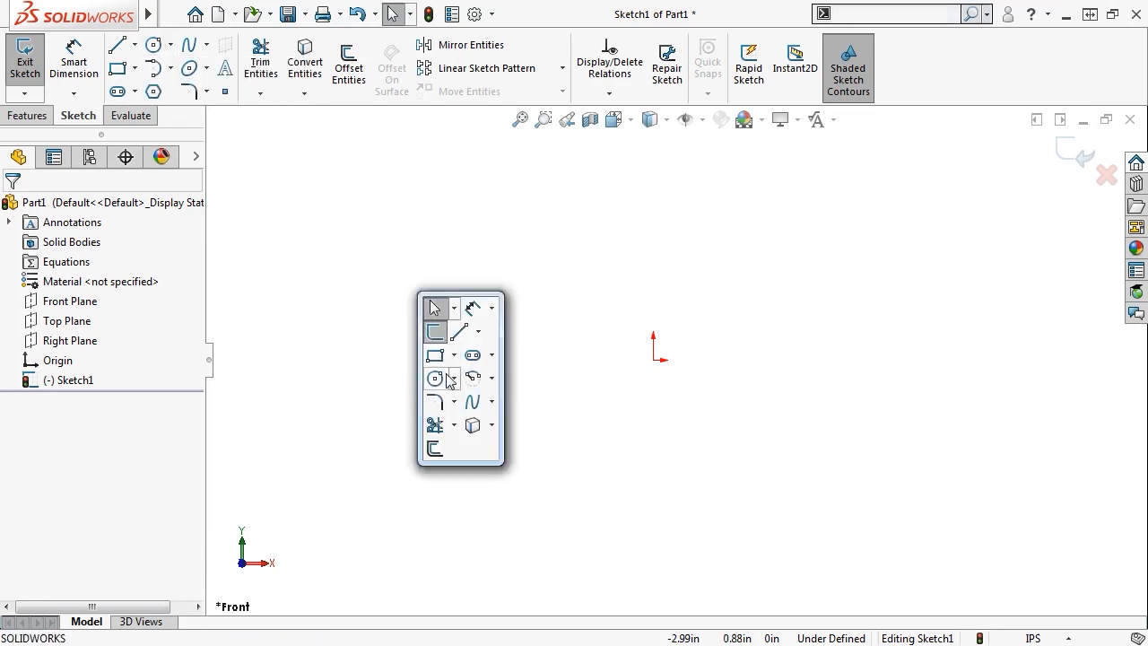
left_click(456, 381)
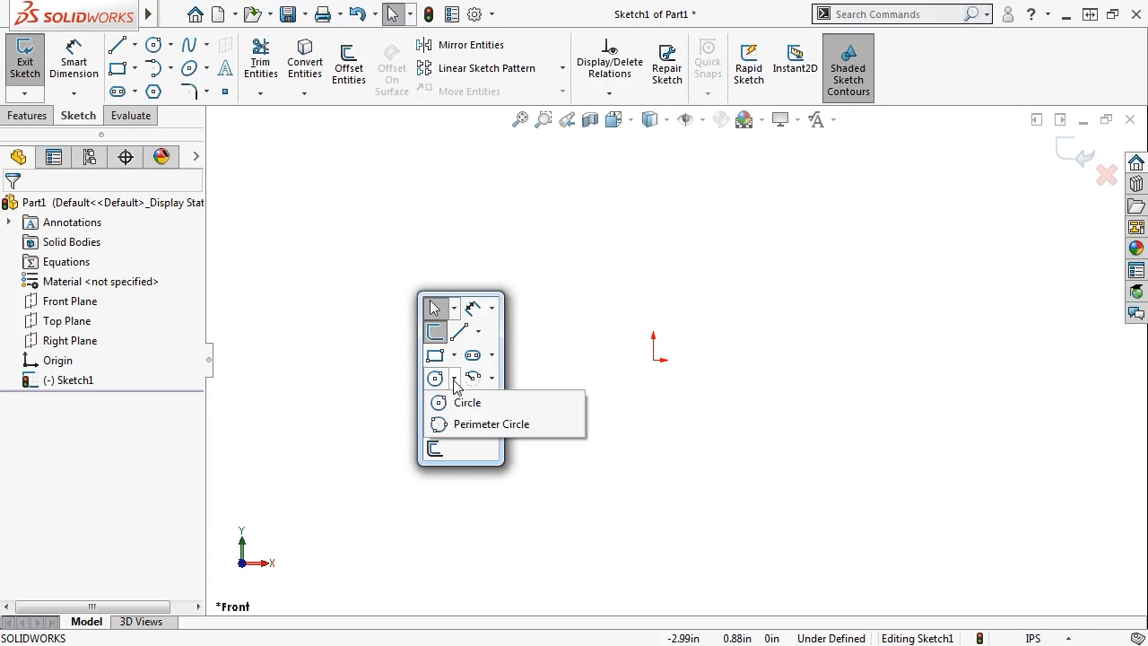
right_click(597, 298)
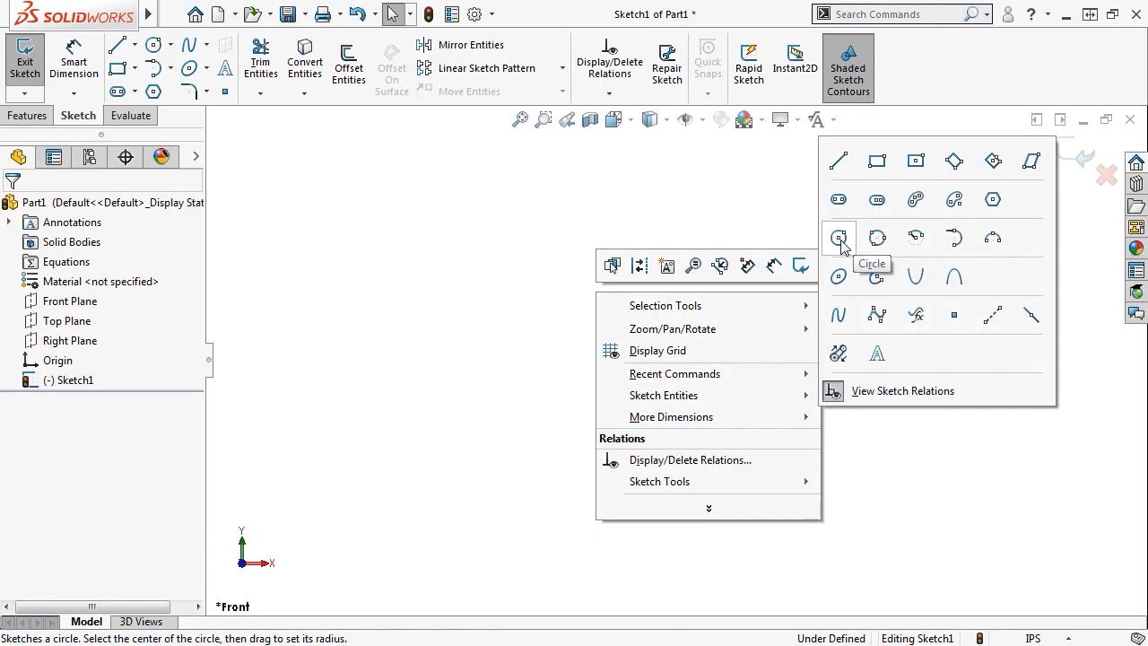
mouse_move(413, 272)
right_mouse_down()
mouse_move(440, 279)
mouse_move(418, 278)
right_mouse_up()
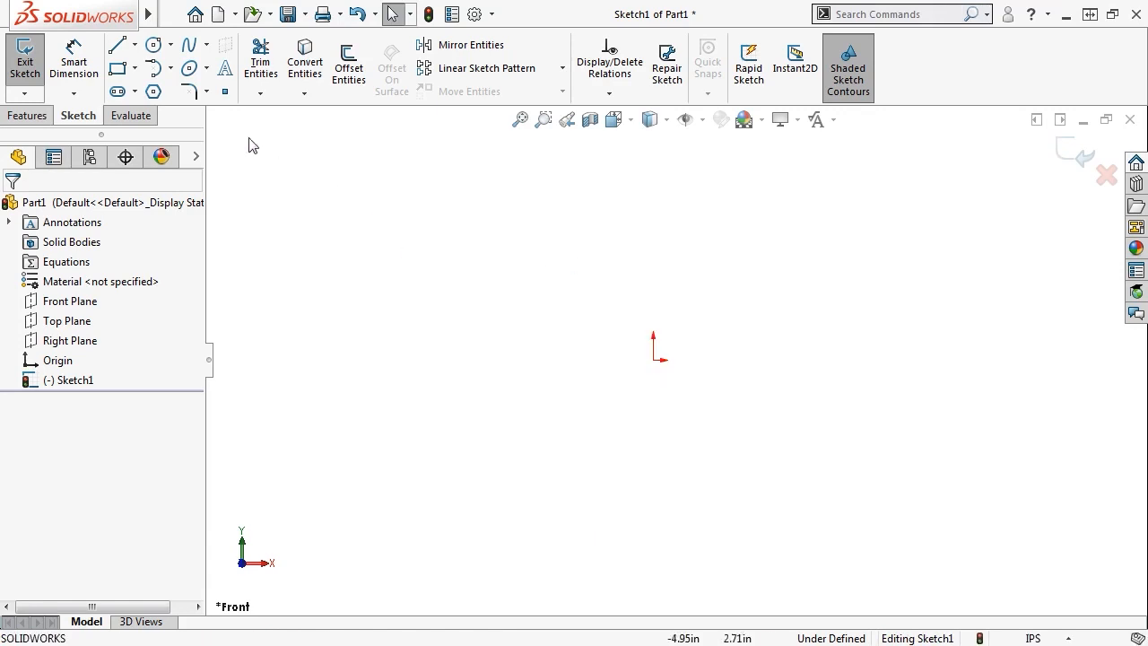
Sketch two similarly sized center-point circles above and left of the origin, centred at about (-4.53, 1.72) in and (-2.40, 1.72) in.
left_click(154, 45)
left_click(296, 223)
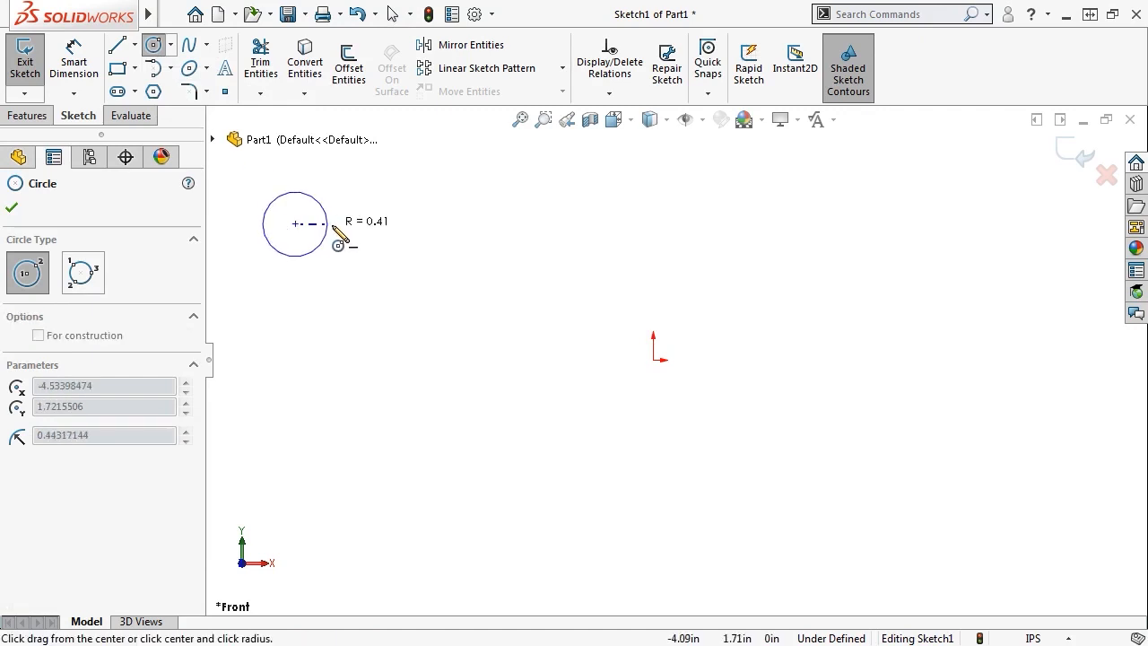
left_click(340, 226)
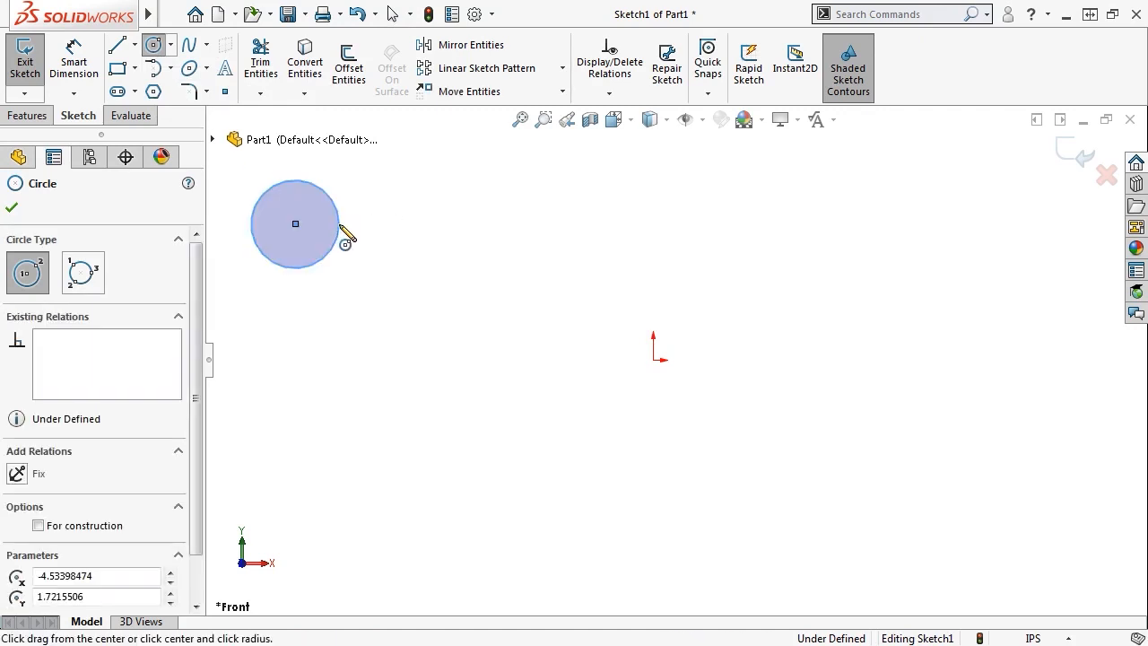
left_click(464, 223)
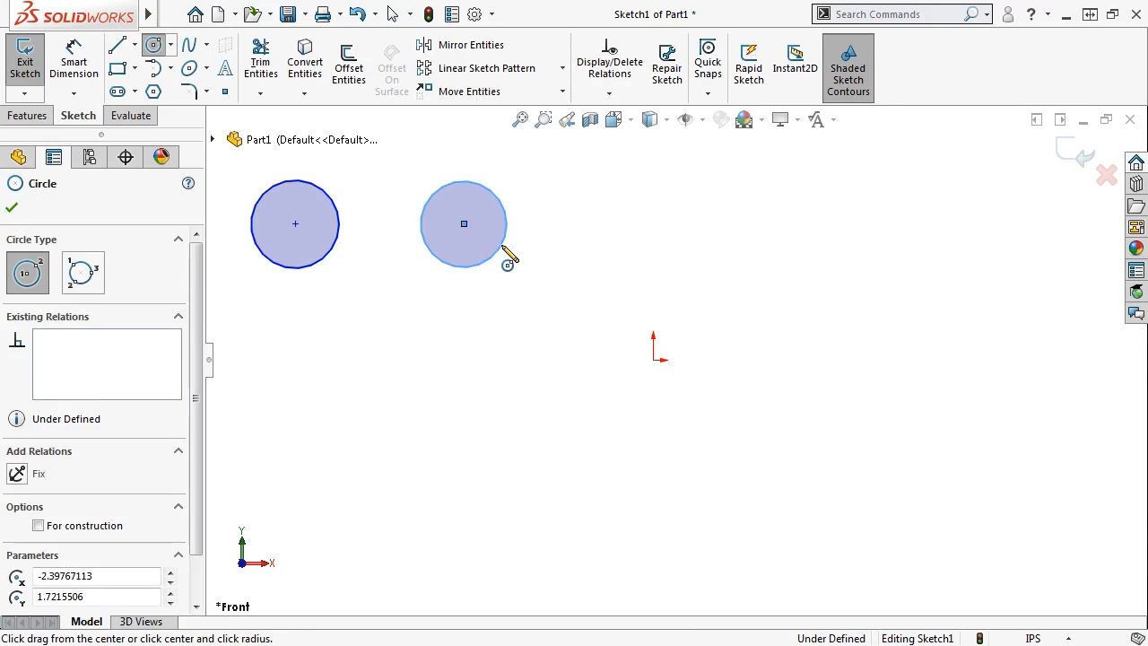
left_click(503, 249)
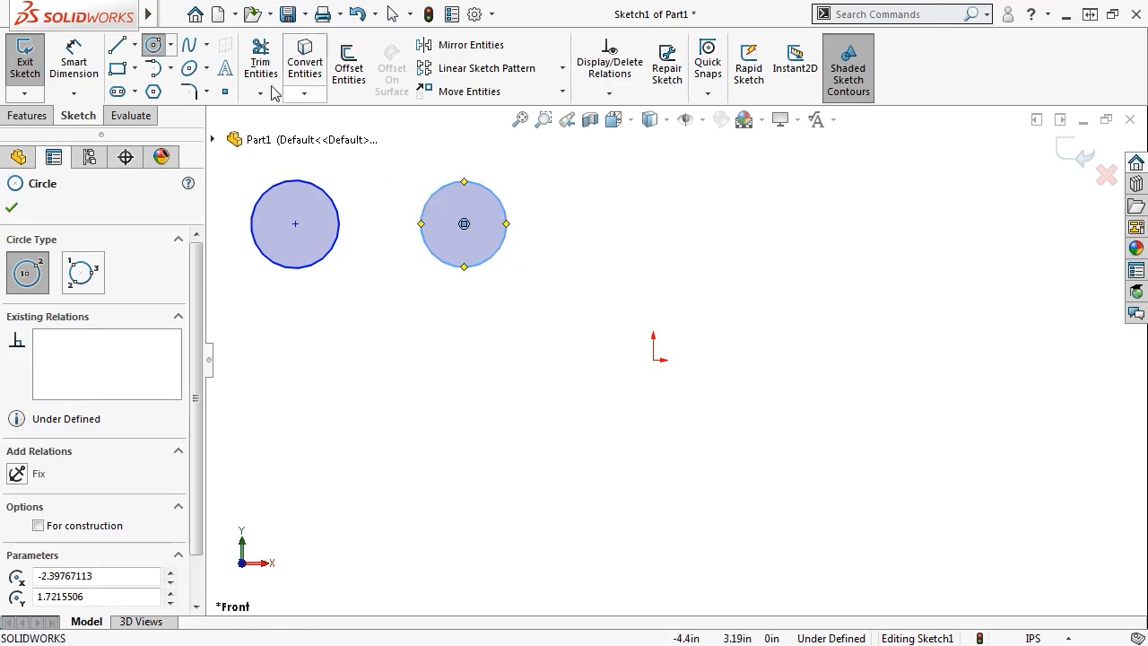
Sketch a perimeter circle through three points below the leftmost circle, centred at about (-4.37, 0.13) in.
left_click(170, 44)
left_click(159, 90)
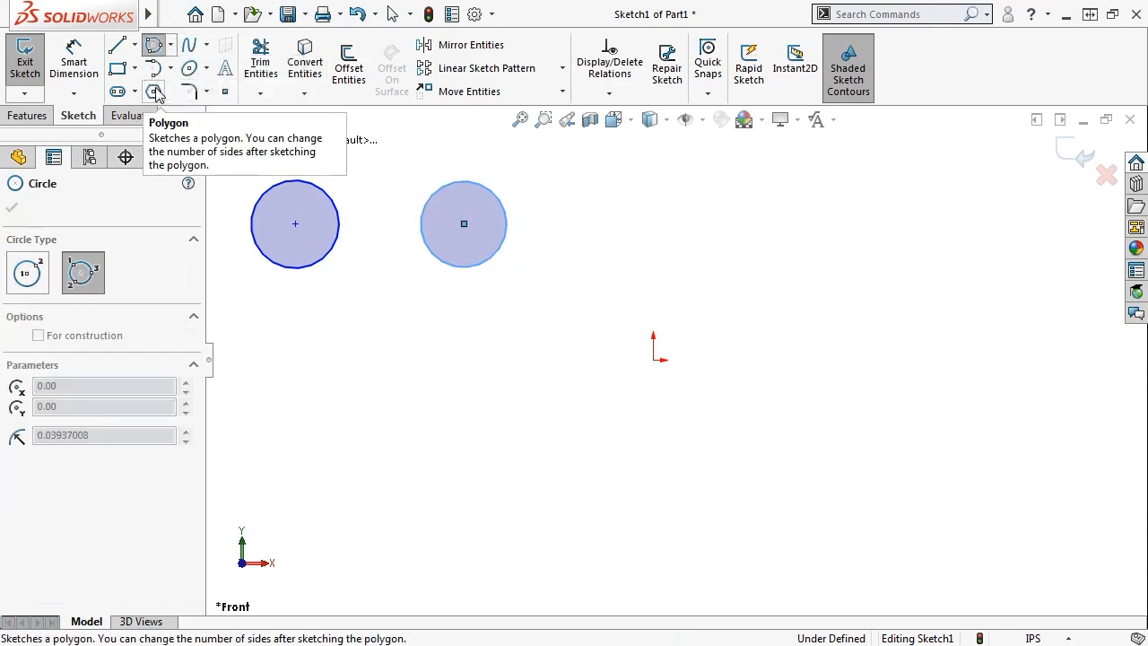
left_click(274, 386)
left_click(359, 340)
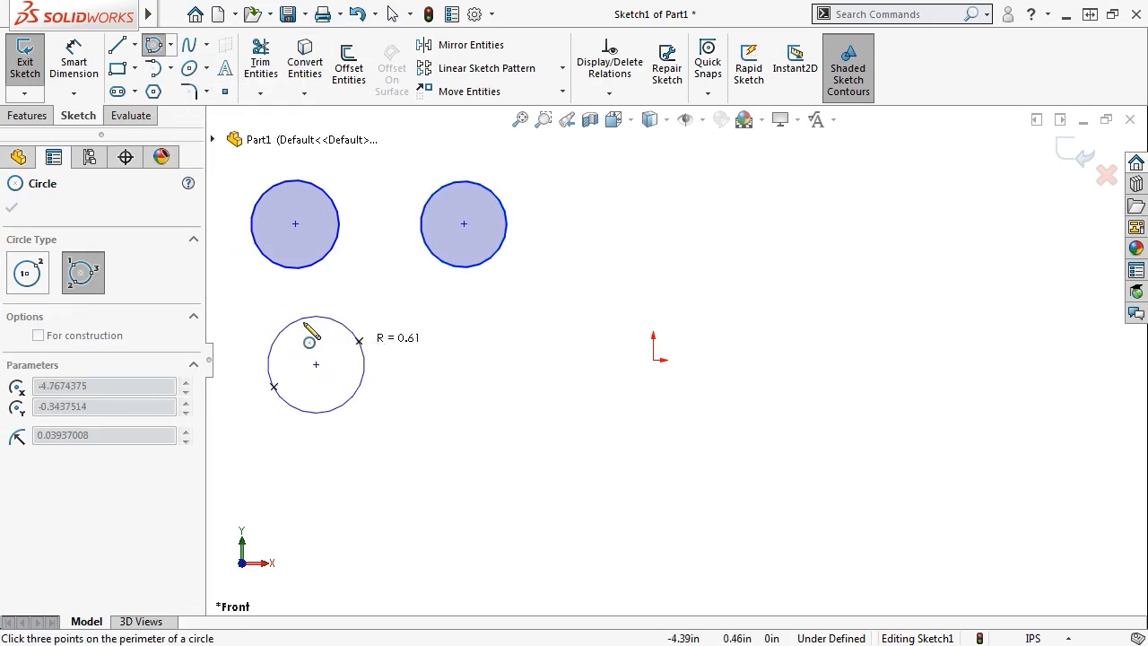
left_click(277, 314)
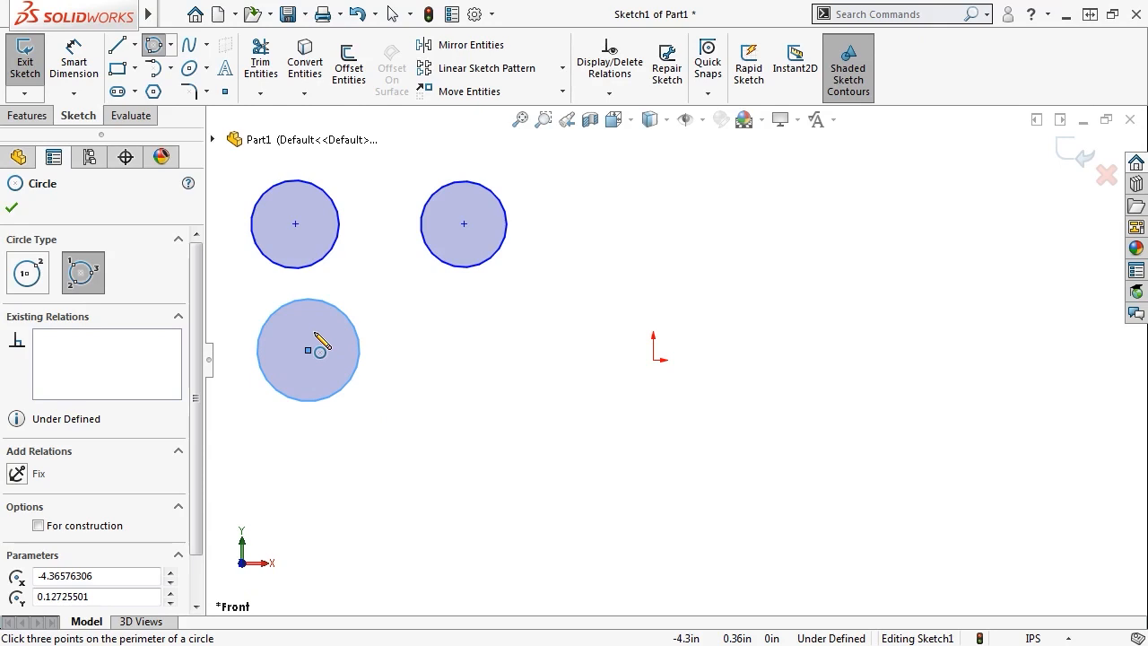
left_click(171, 70)
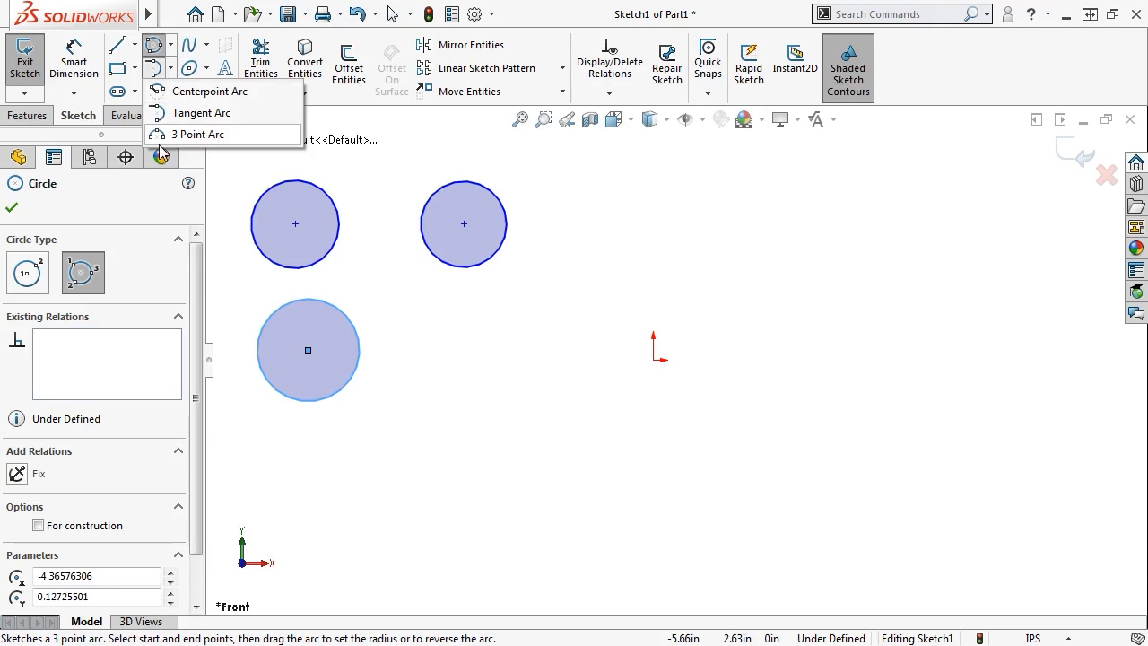
right_click(448, 321)
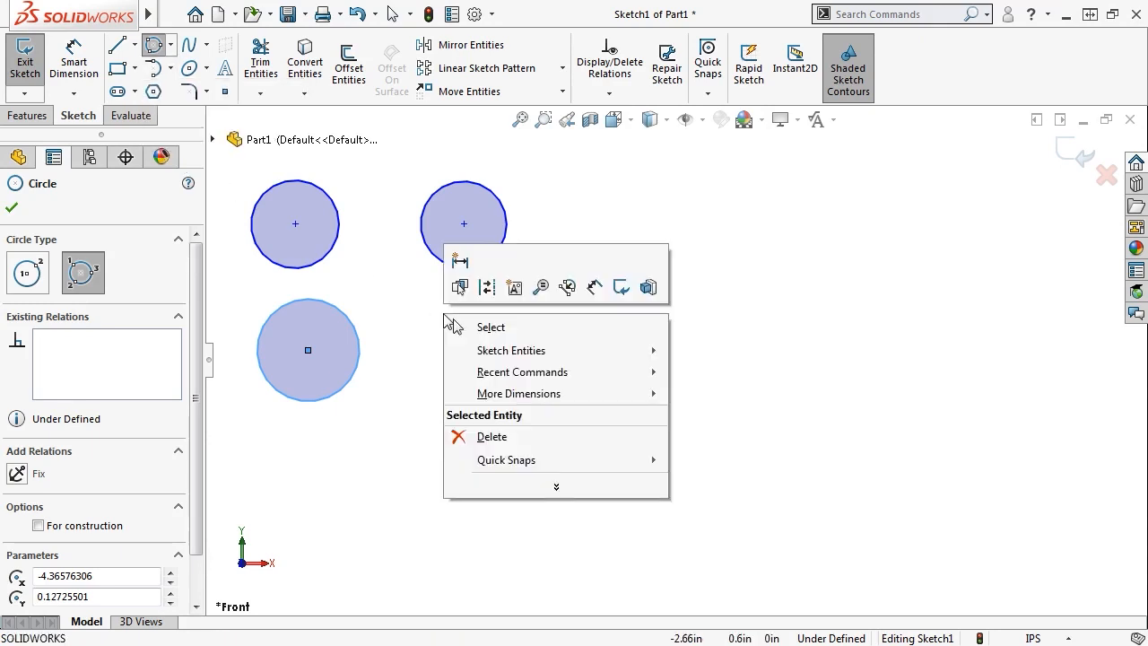
mouse_move(480, 351)
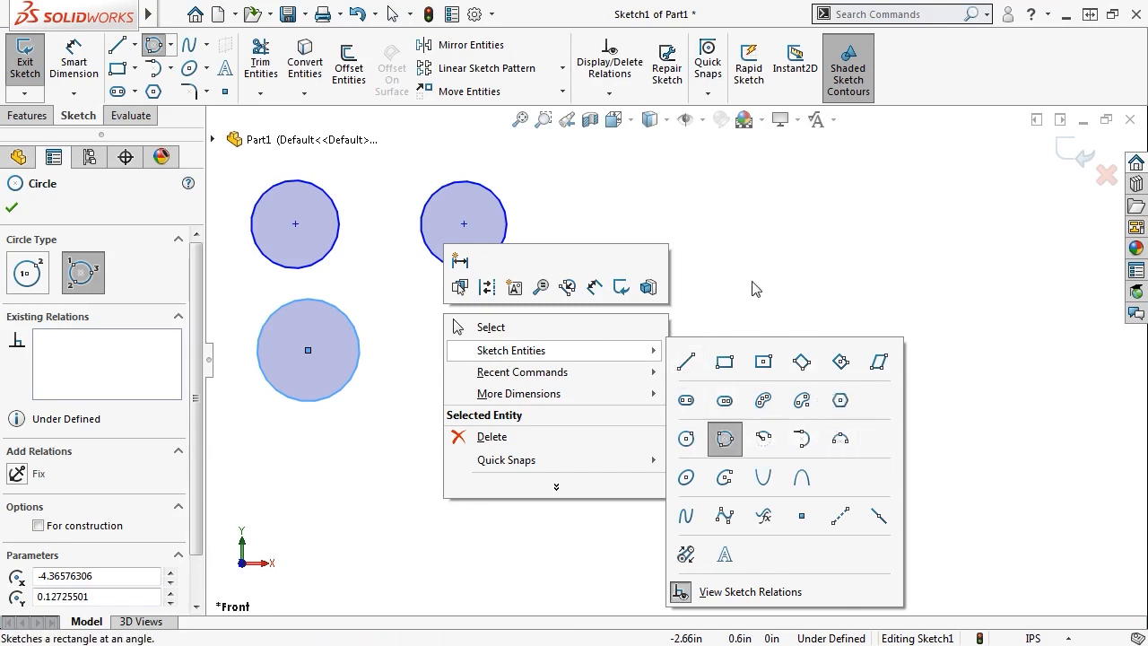
key("Escape")
key("s")
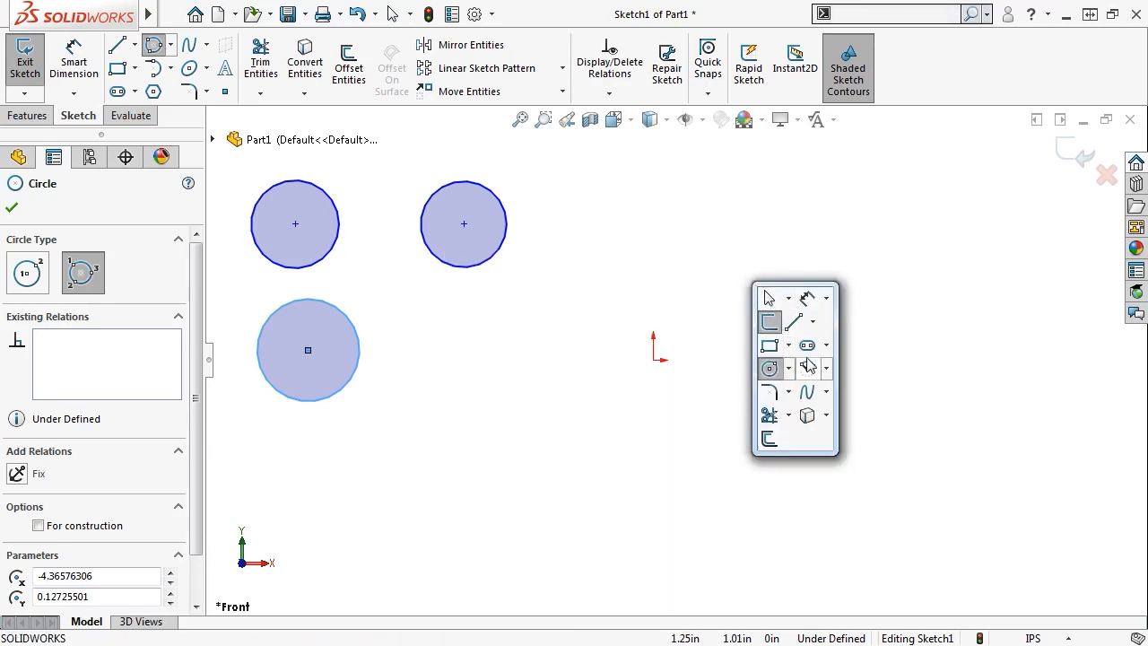
left_click(826, 368)
left_click(826, 368)
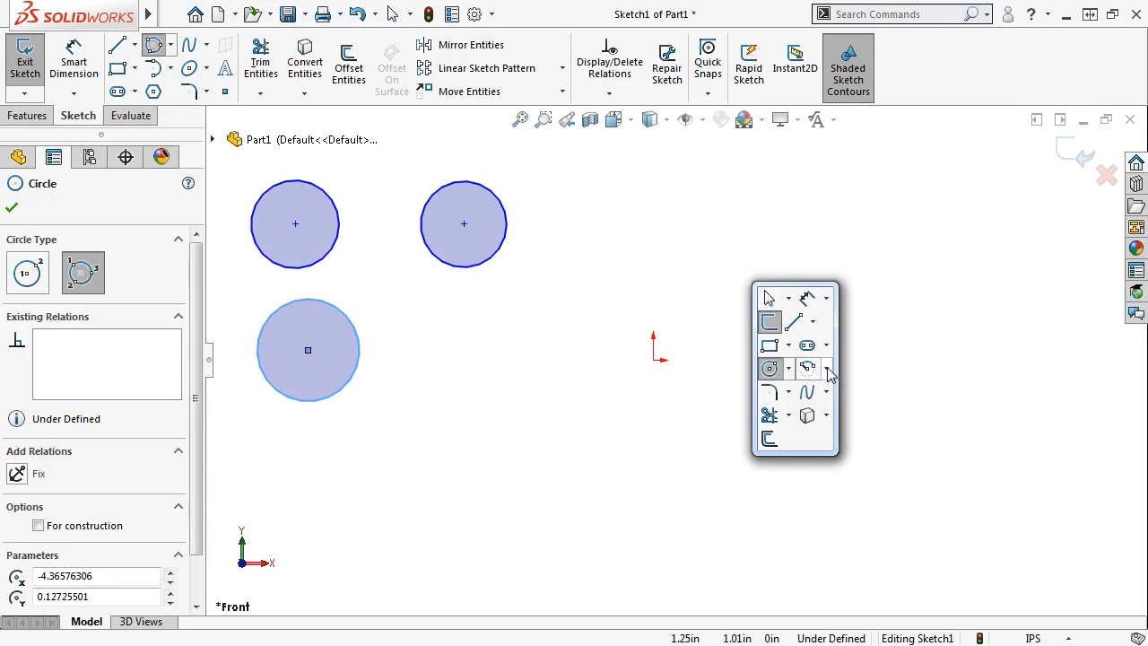
Sketch an upward-bulging centerpoint arc below the perimeter circle, with a radius of about 0.77 in and spanning about 153°.
right_click(559, 311)
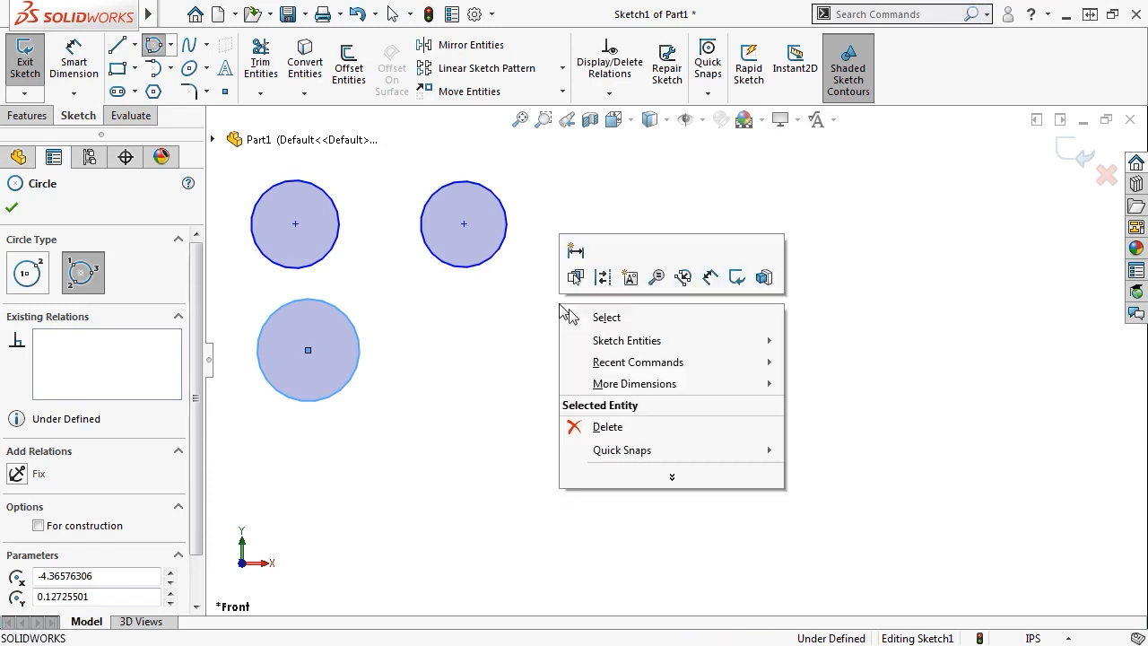
mouse_move(587, 341)
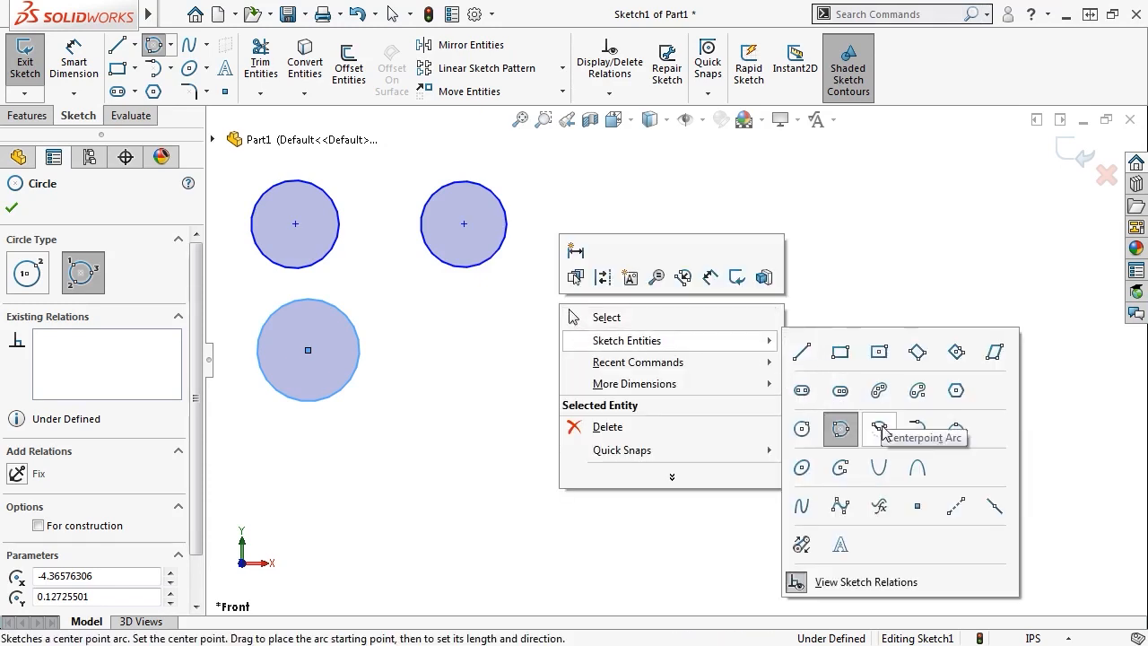
left_click(840, 430)
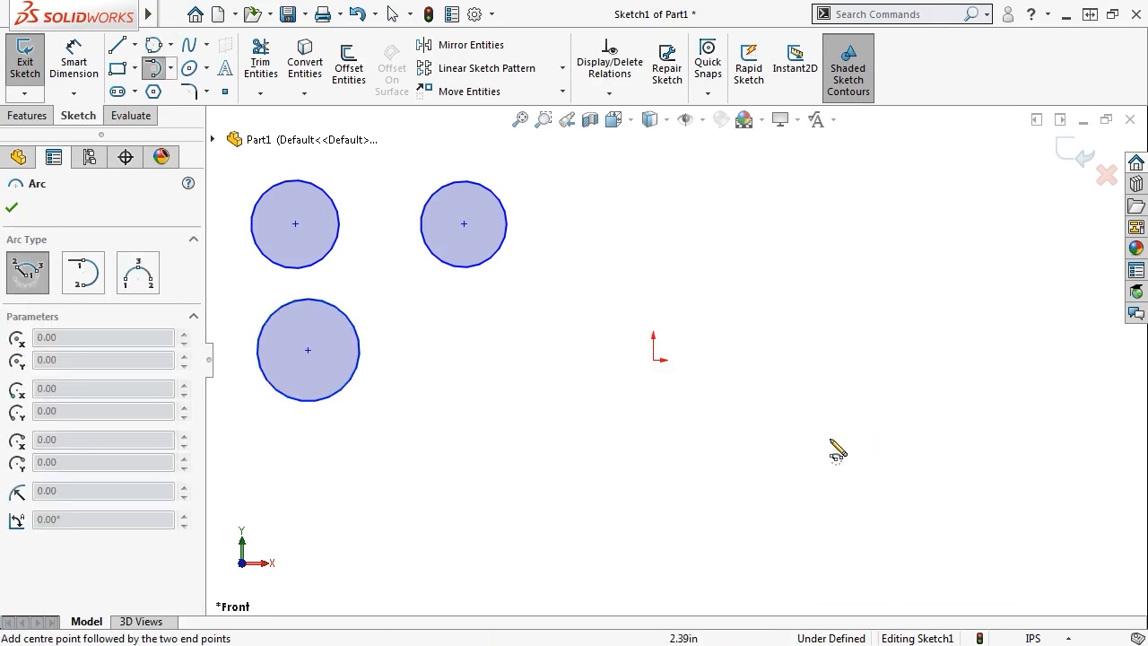
left_click(319, 534)
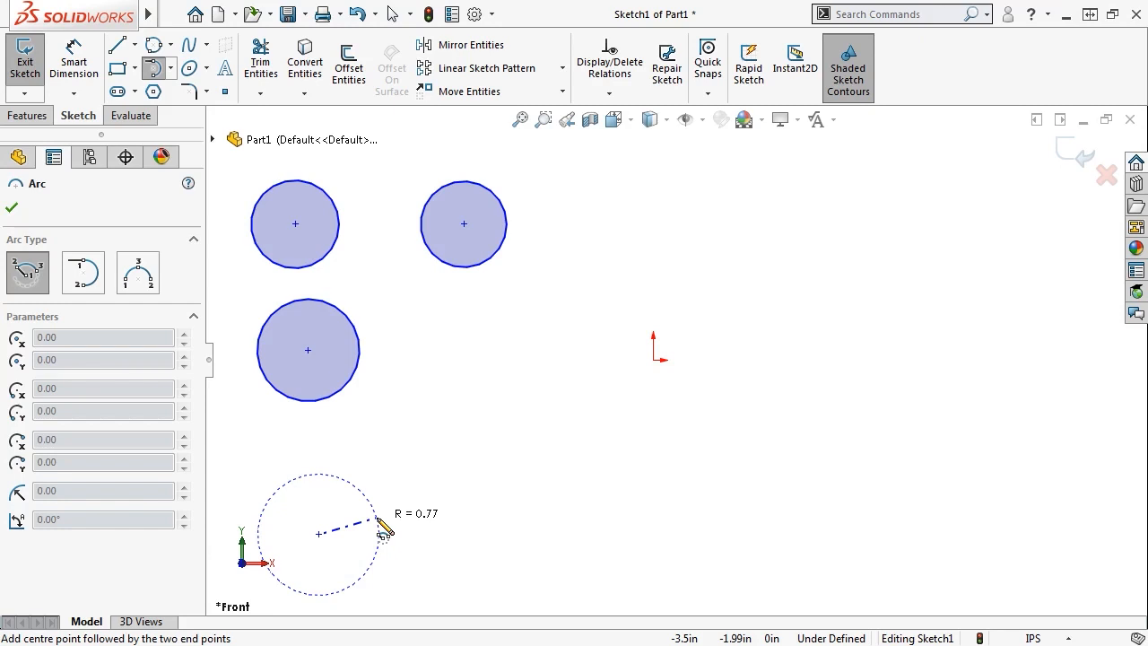
left_click(378, 518)
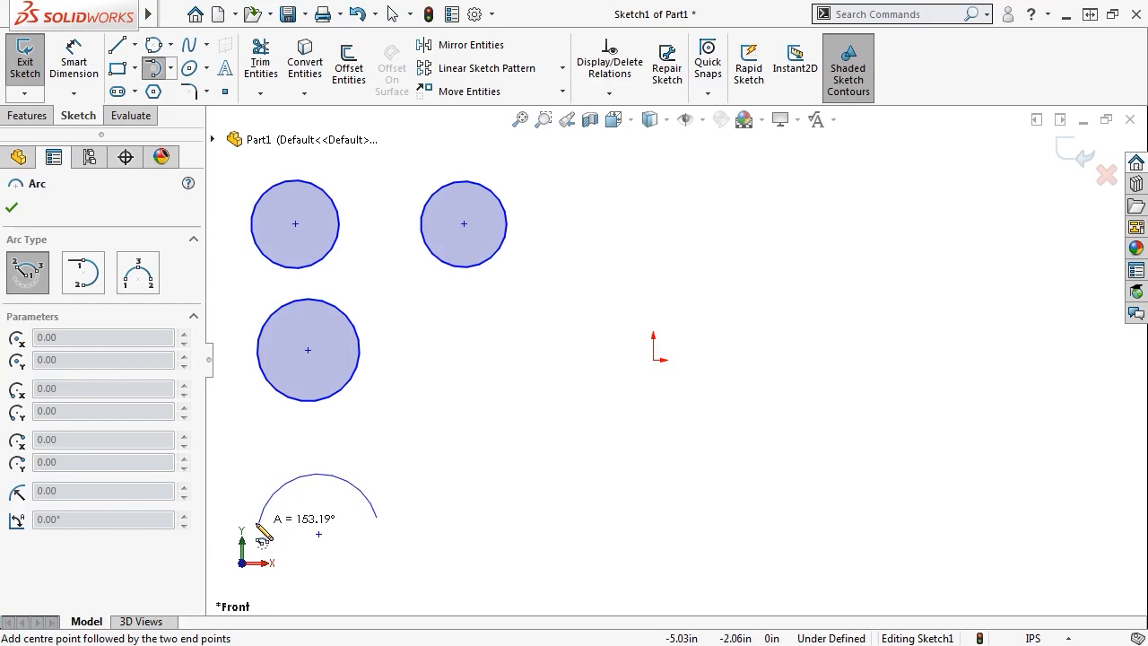
left_click(258, 523)
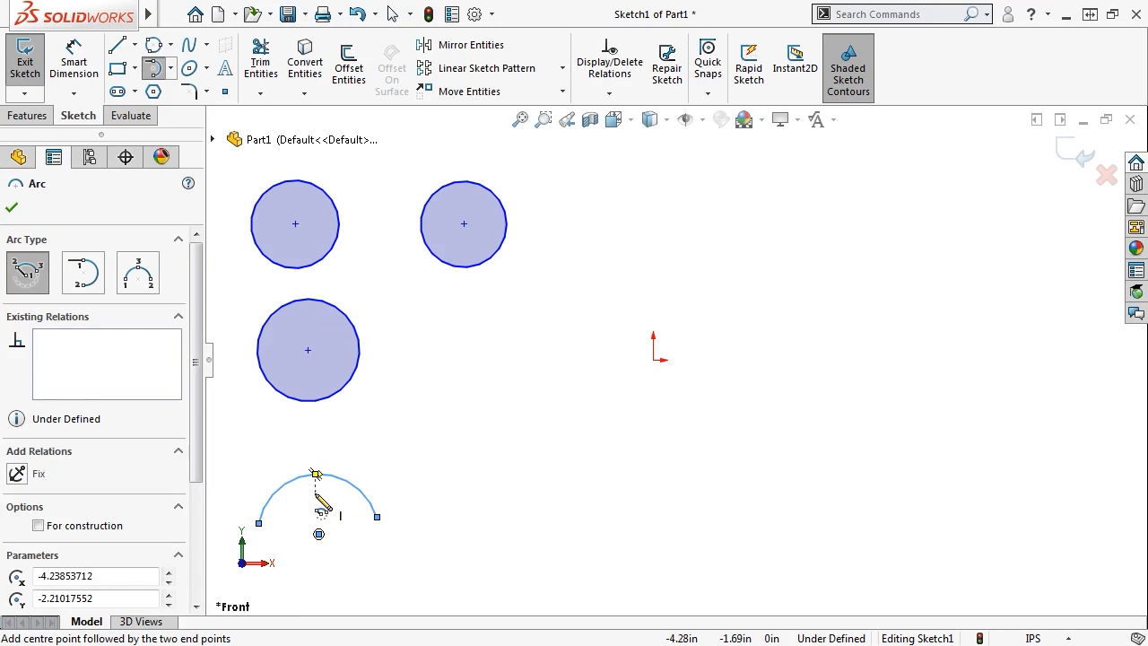
Try to start a tangent arc in the empty area between the perimeter circle and the origin.
left_click(85, 283)
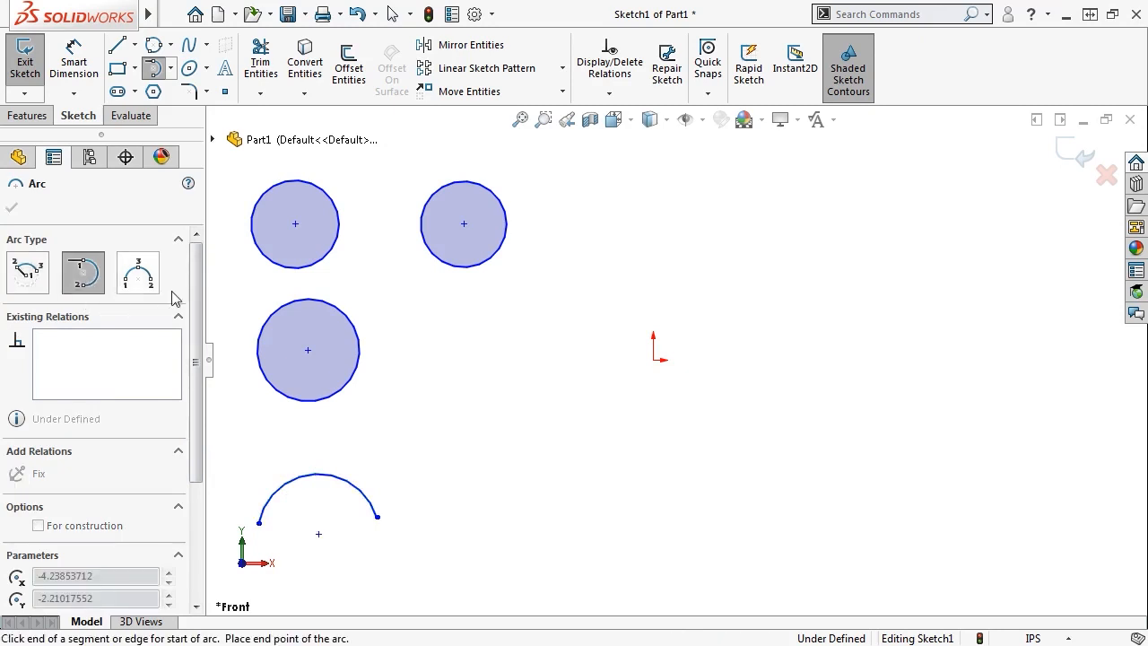
left_click(531, 356)
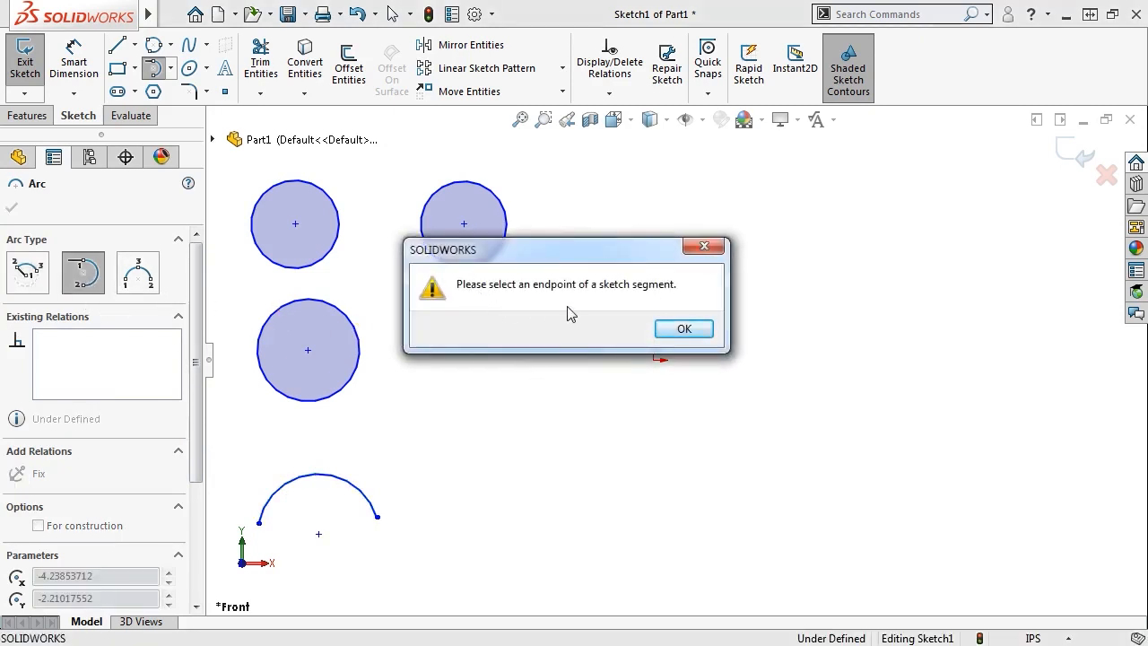
left_click(680, 328)
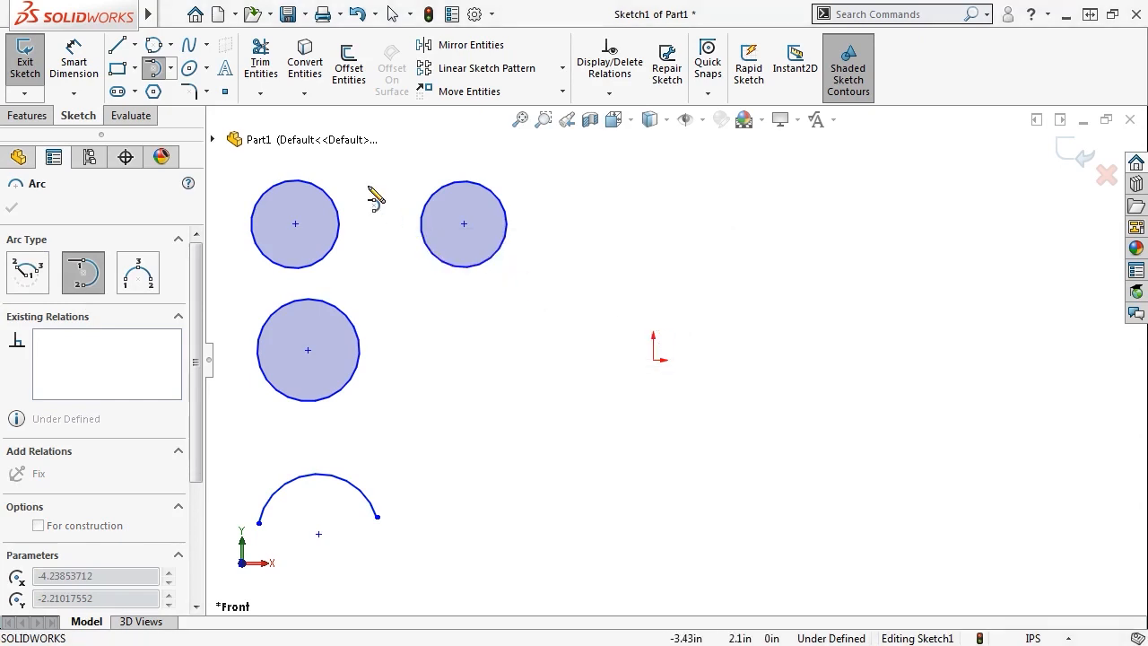
Sketch a single horizontal line just above the origin, extending past it on both sides.
left_click(117, 45)
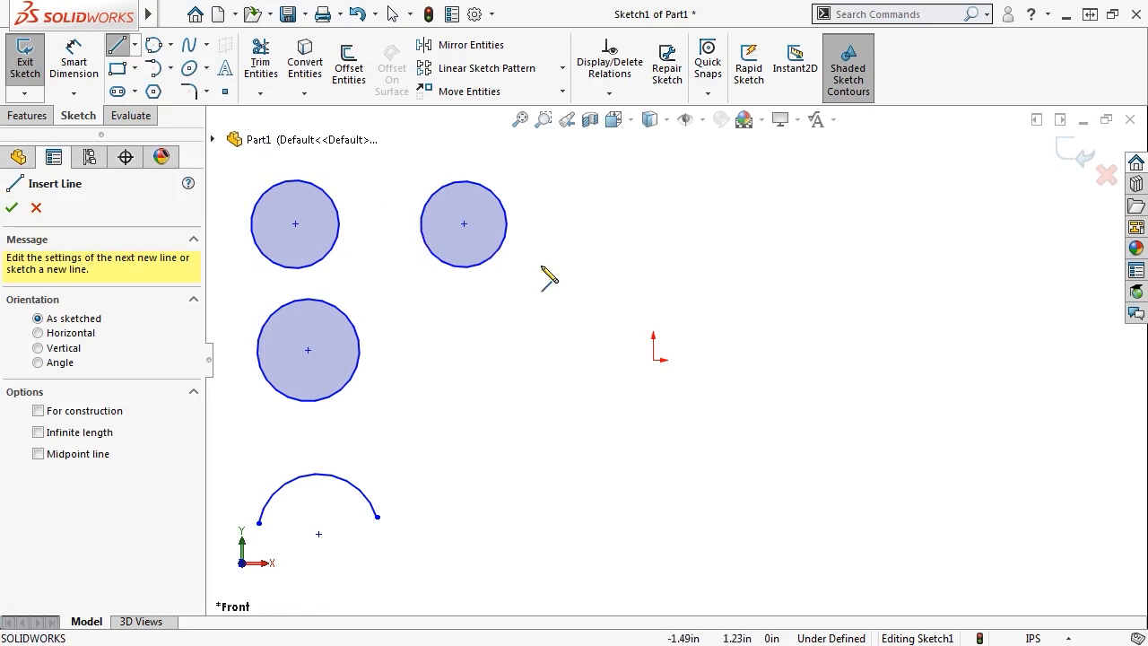
left_click(579, 288)
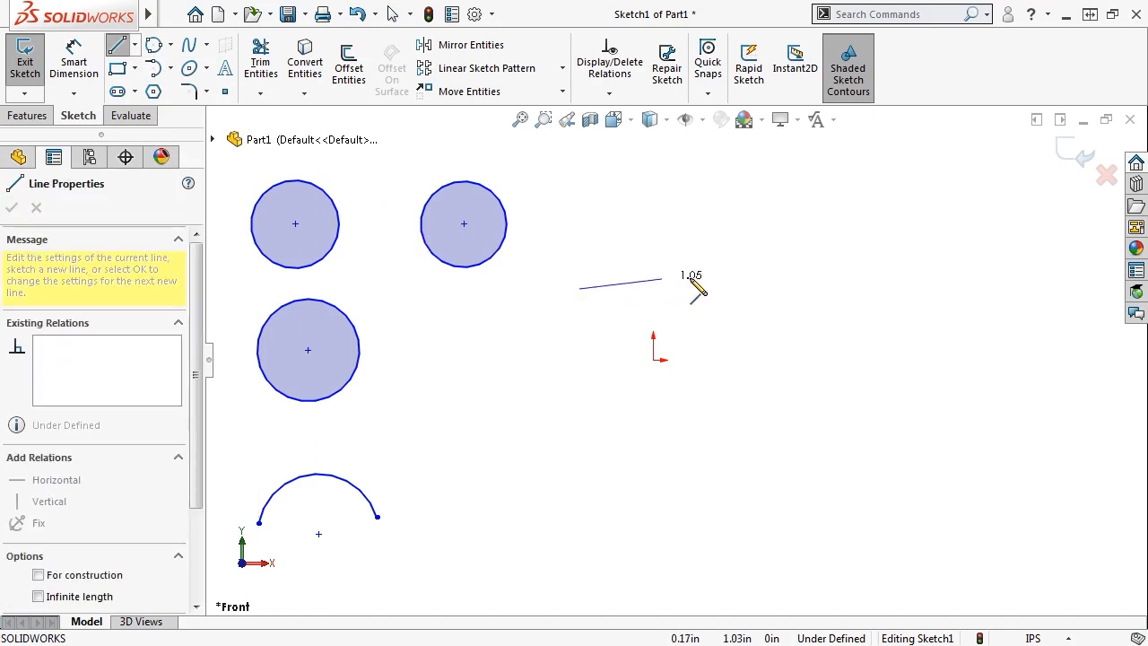
double_click(773, 289)
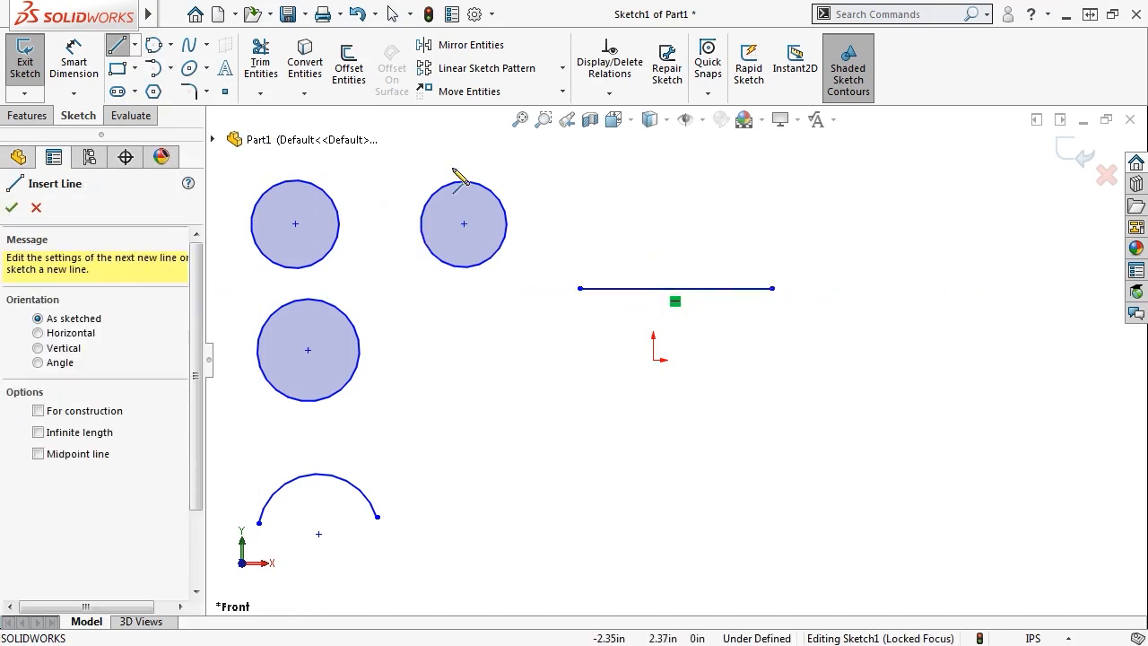
Add a downward-curving tangent arc at the line's right endpoint, with a radius of about 0.78 in and spanning about 79°.
left_click(170, 68)
left_click(179, 113)
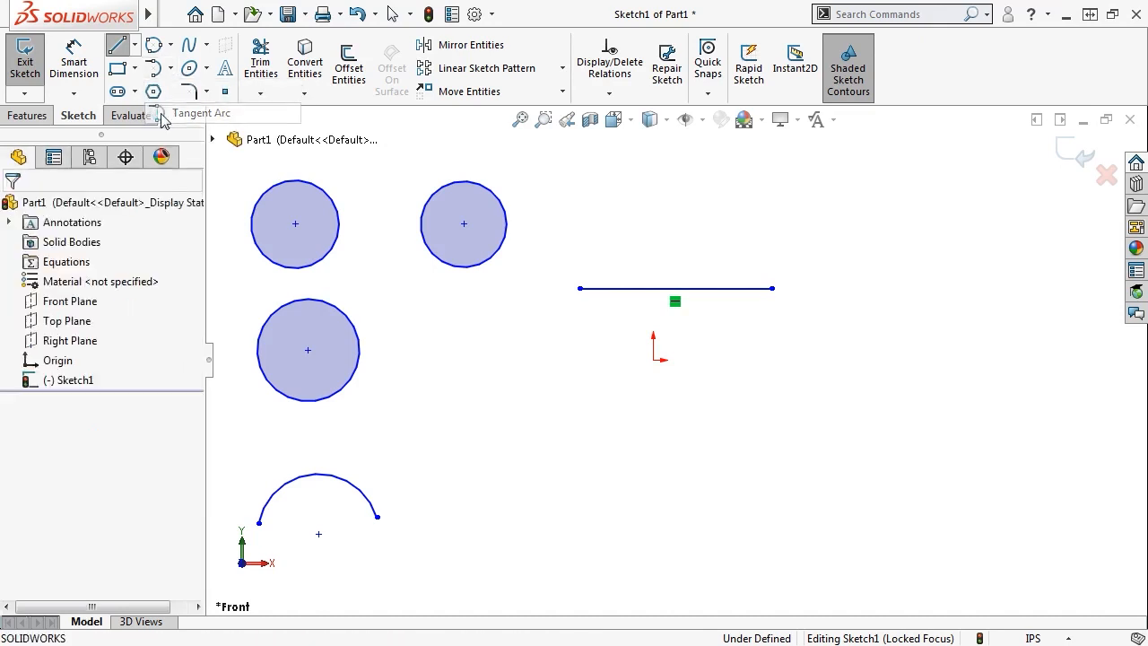
left_click(773, 289)
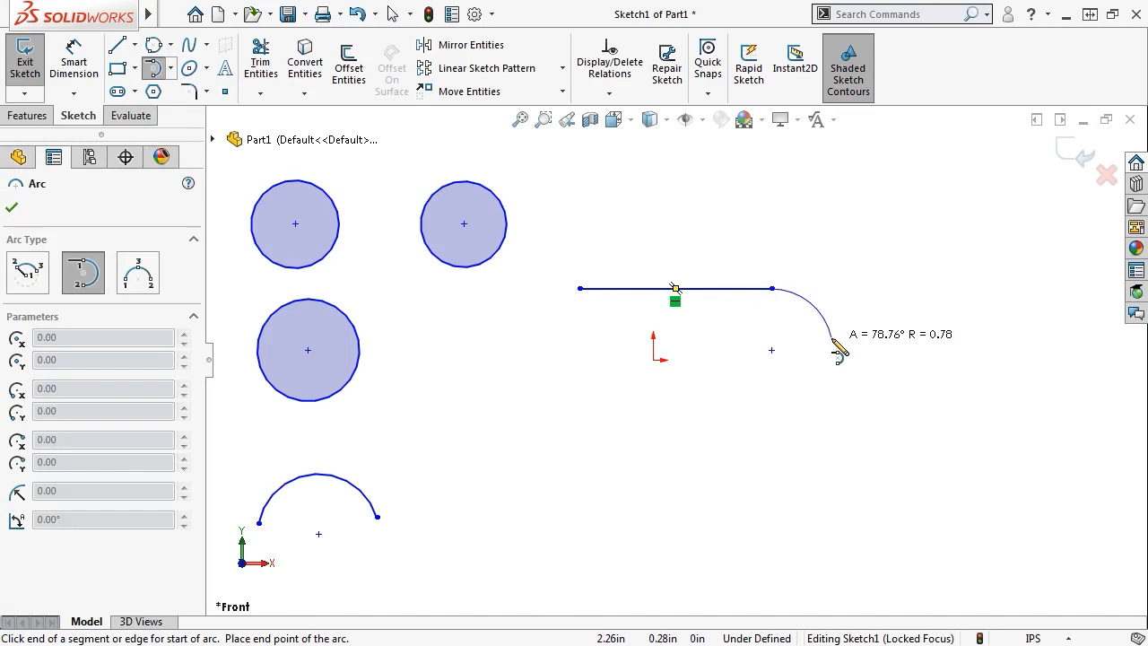
left_click(832, 338)
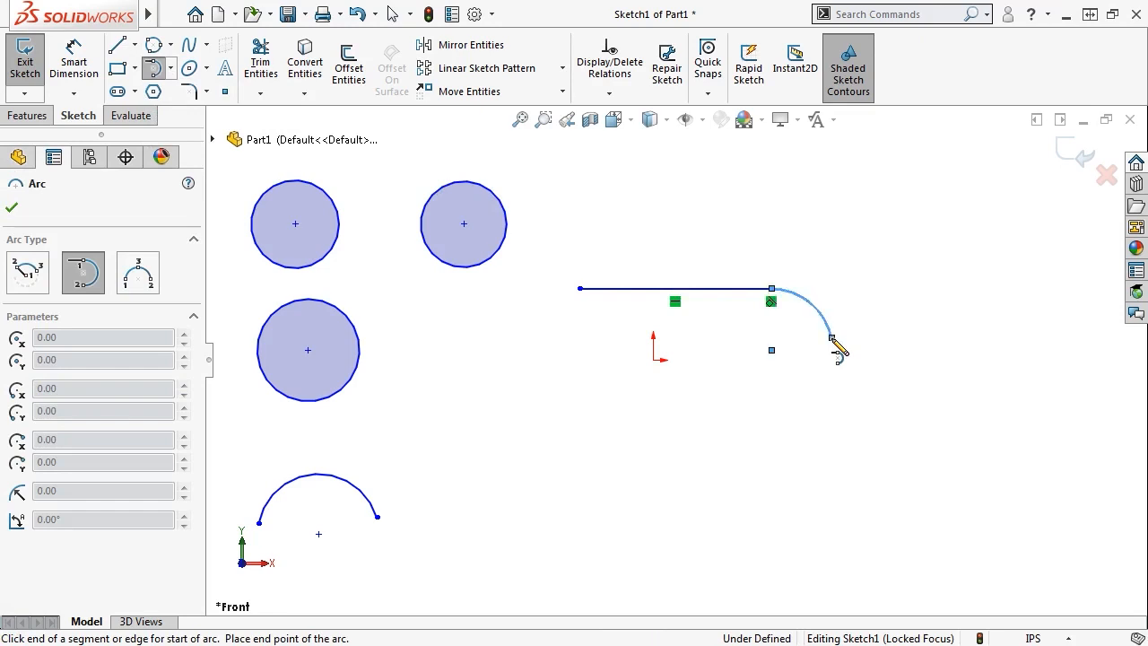
left_click(832, 338)
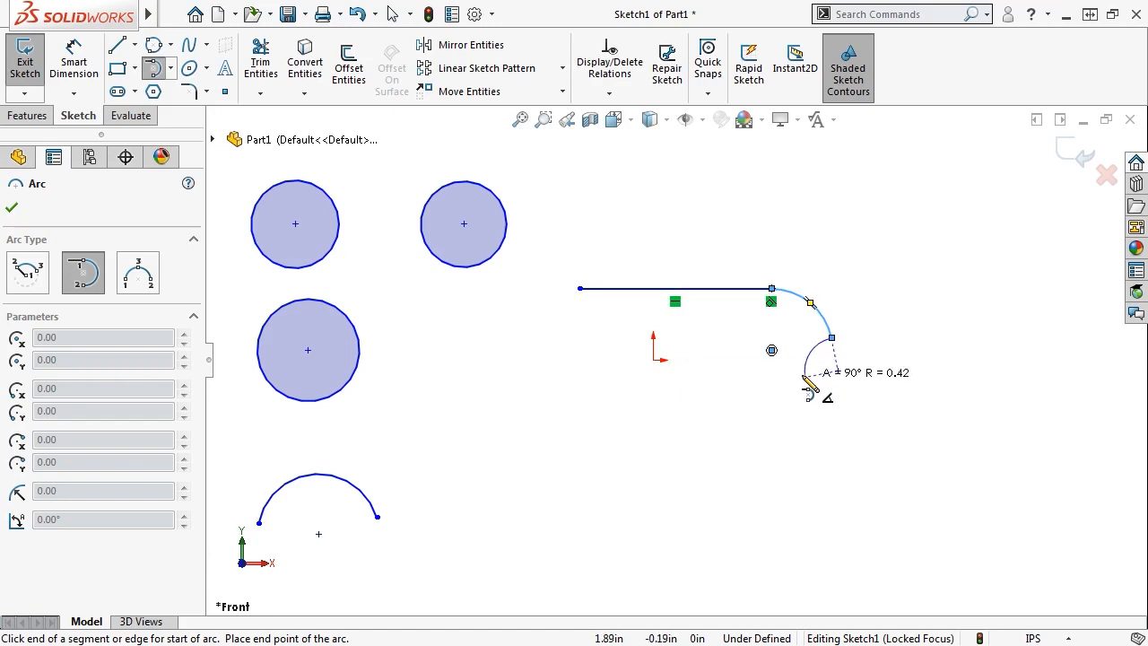
key("Escape")
right_click(805, 383)
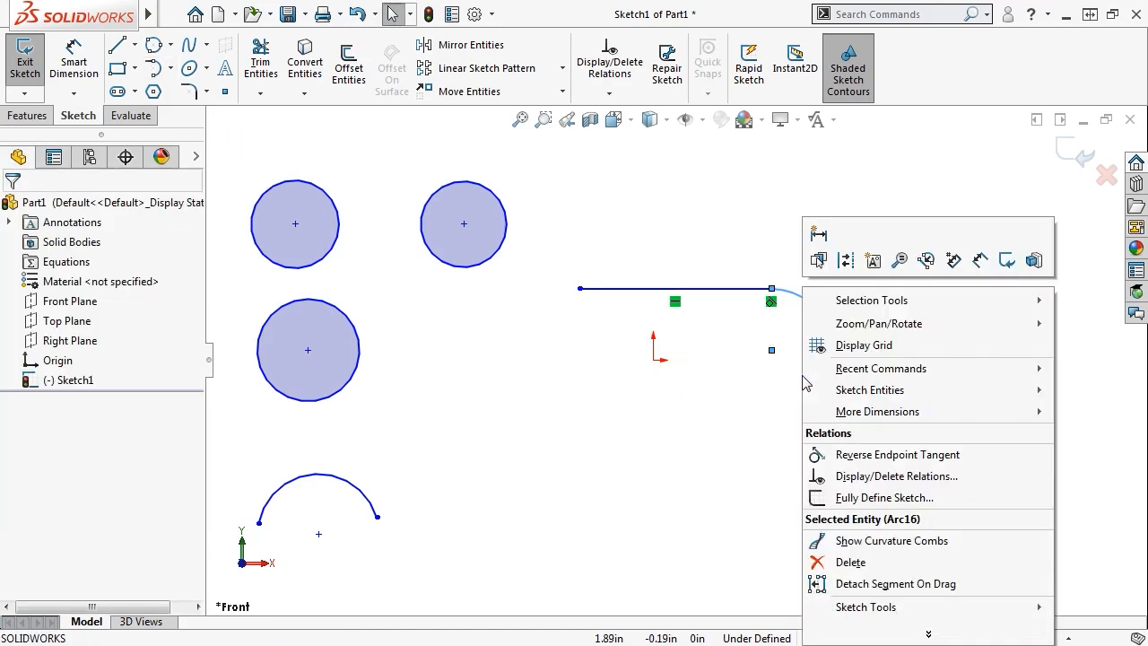
key("Escape")
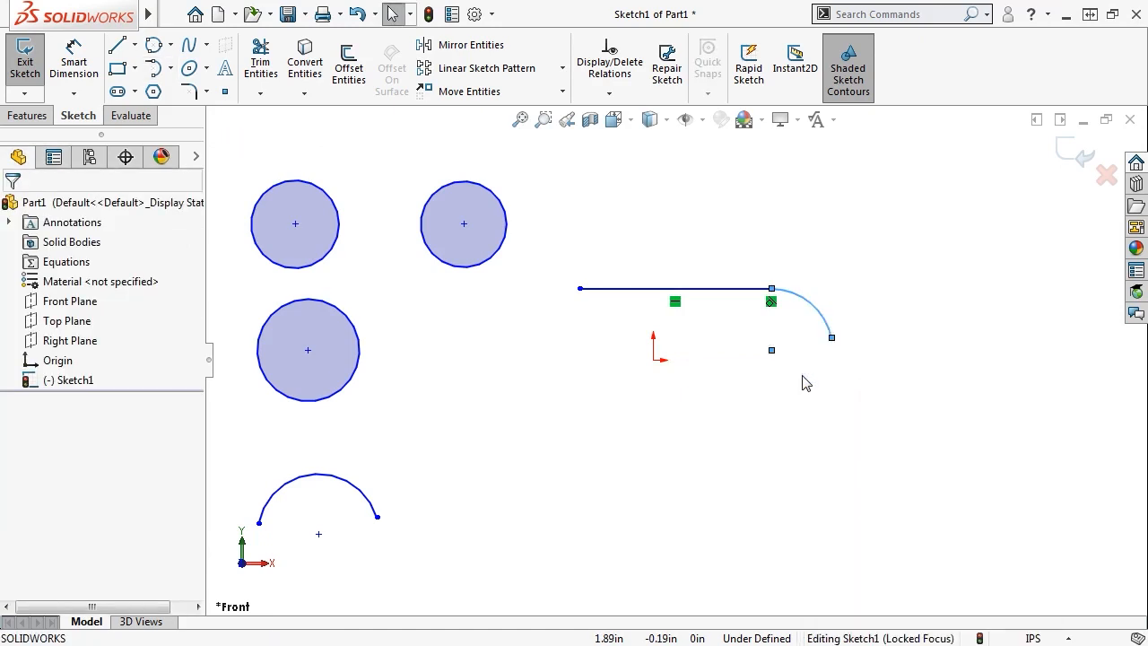
Add an upward-bulging tangent arc at the line's left endpoint, with a radius of about 0.58 in and spanning about 116°.
key("s")
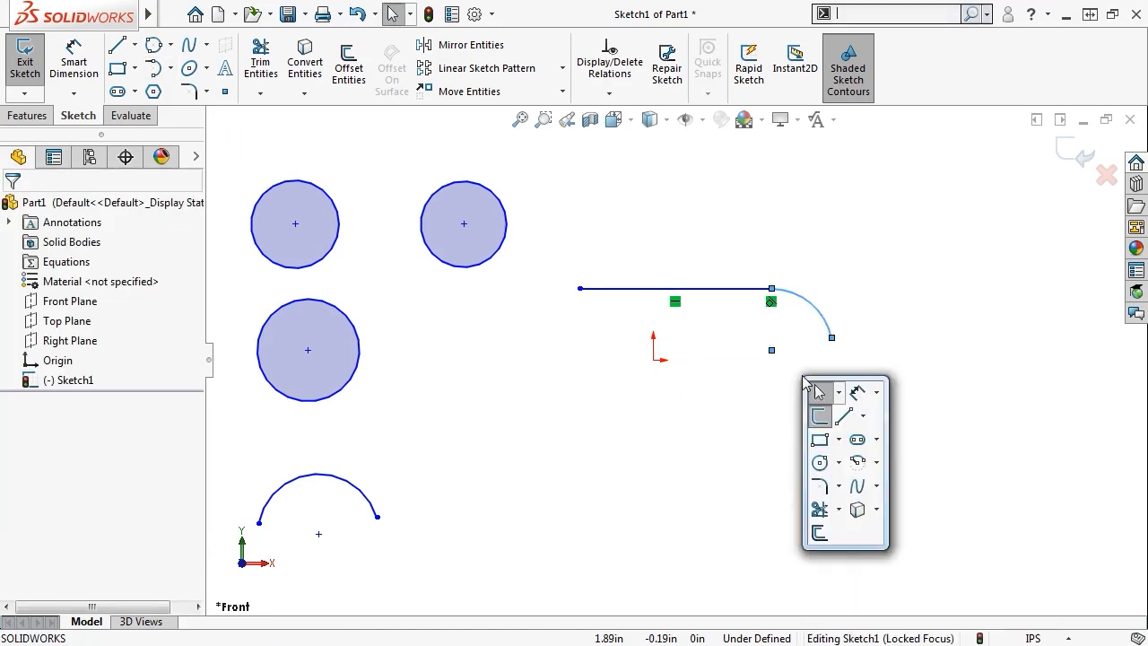
left_click(879, 463)
left_click(897, 505)
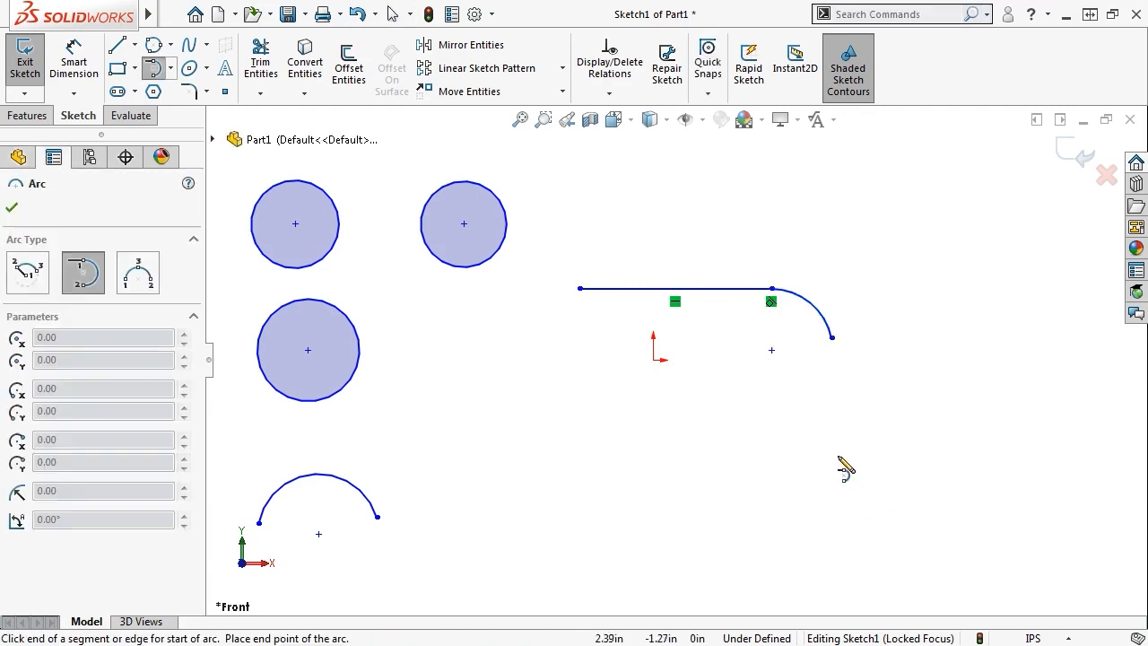
left_click(580, 289)
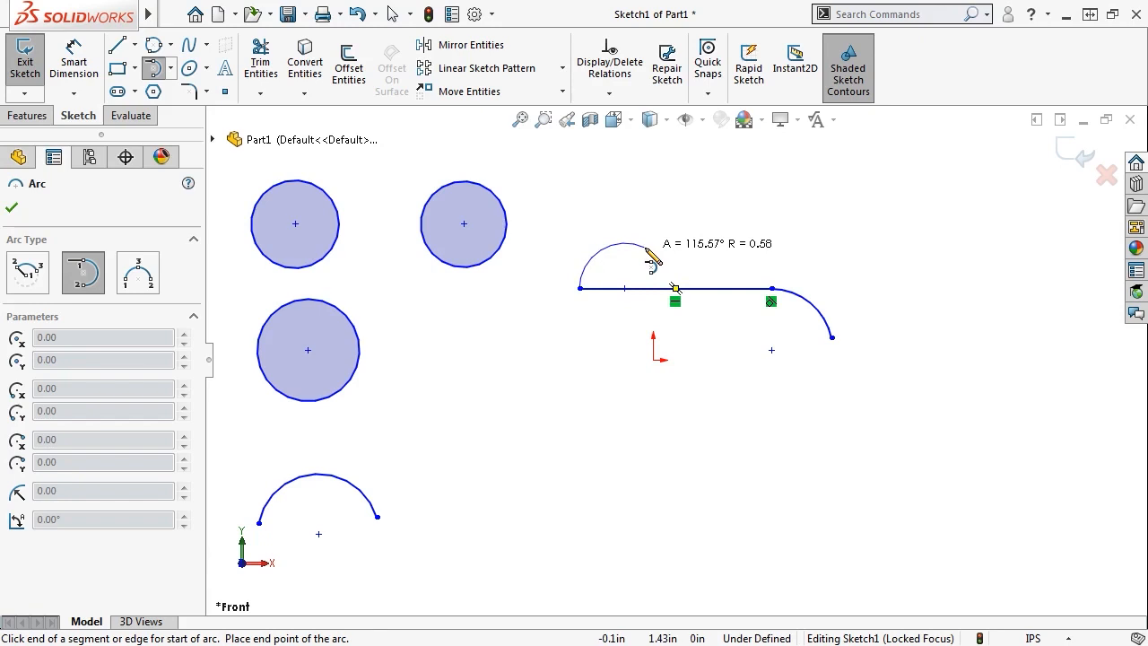
left_click(645, 249)
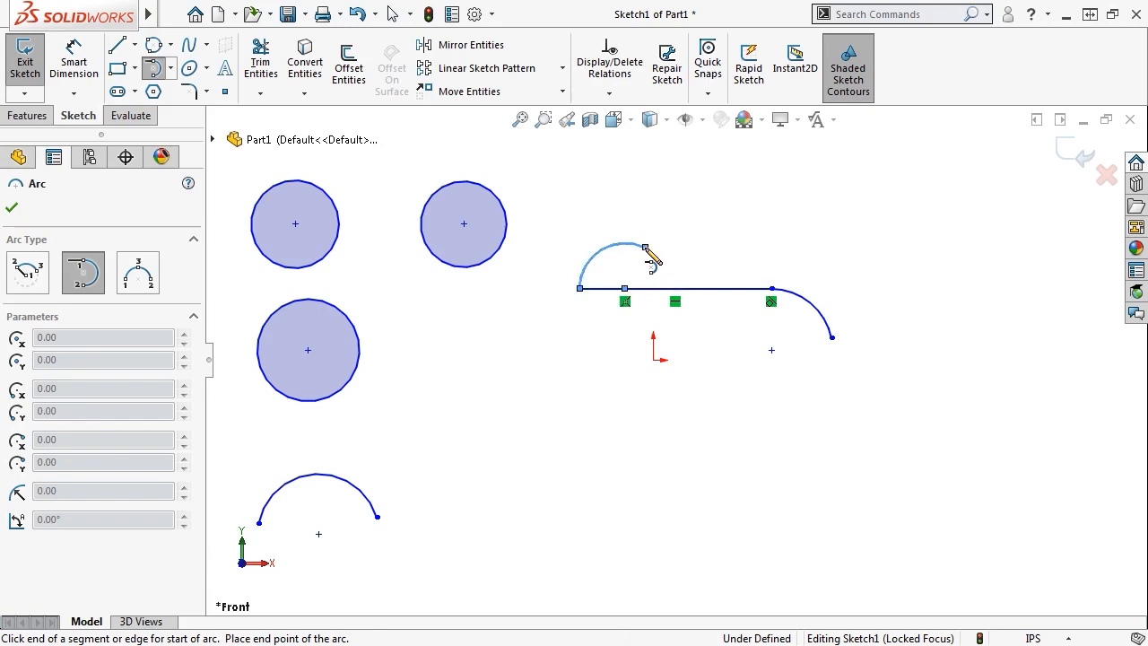
key("Escape")
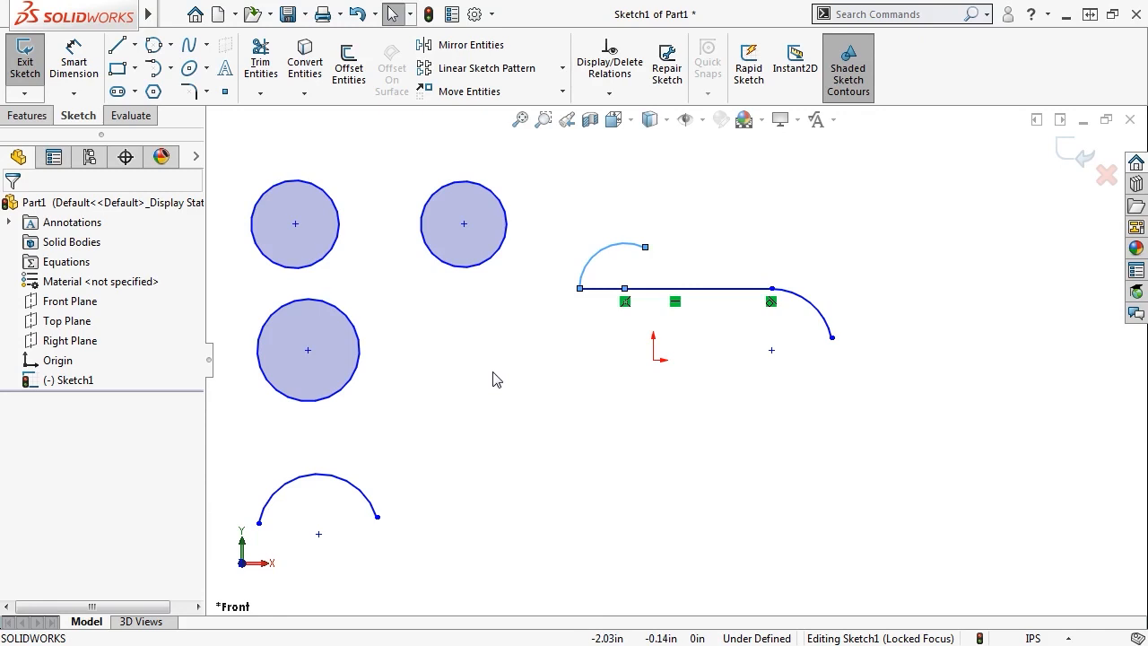
Sketch a 3 point arc between the centerpoint arc and the origin, with a radius of about 0.76 in and spanning about 199°.
key("s")
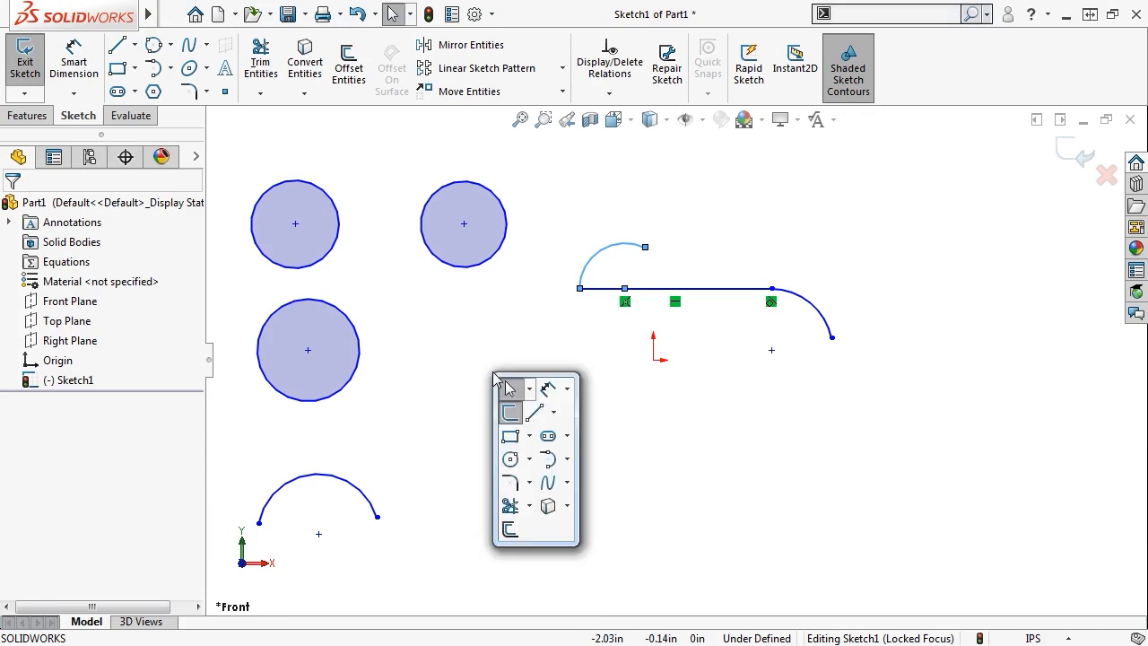
left_click(566, 460)
left_click(559, 521)
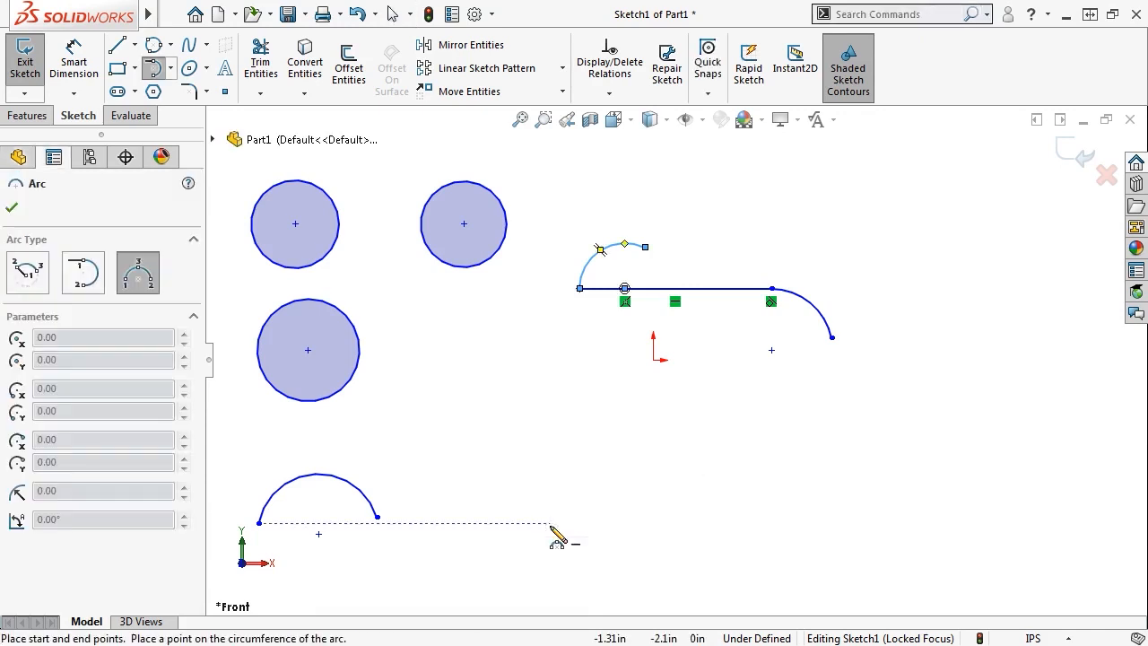
left_click(449, 441)
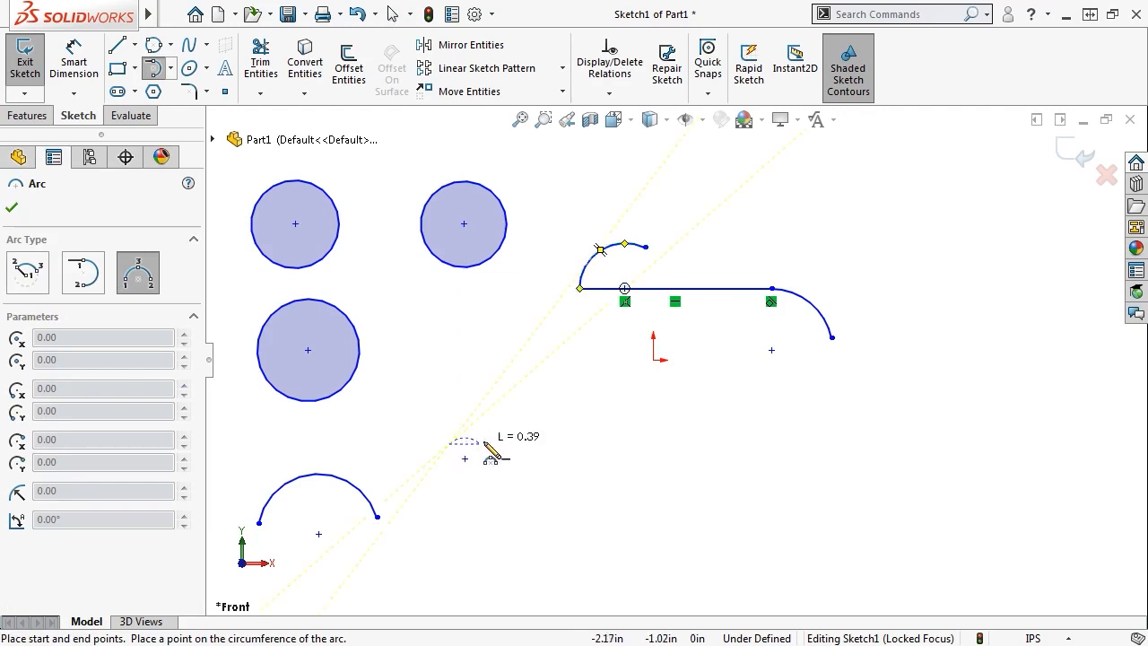
left_click(541, 517)
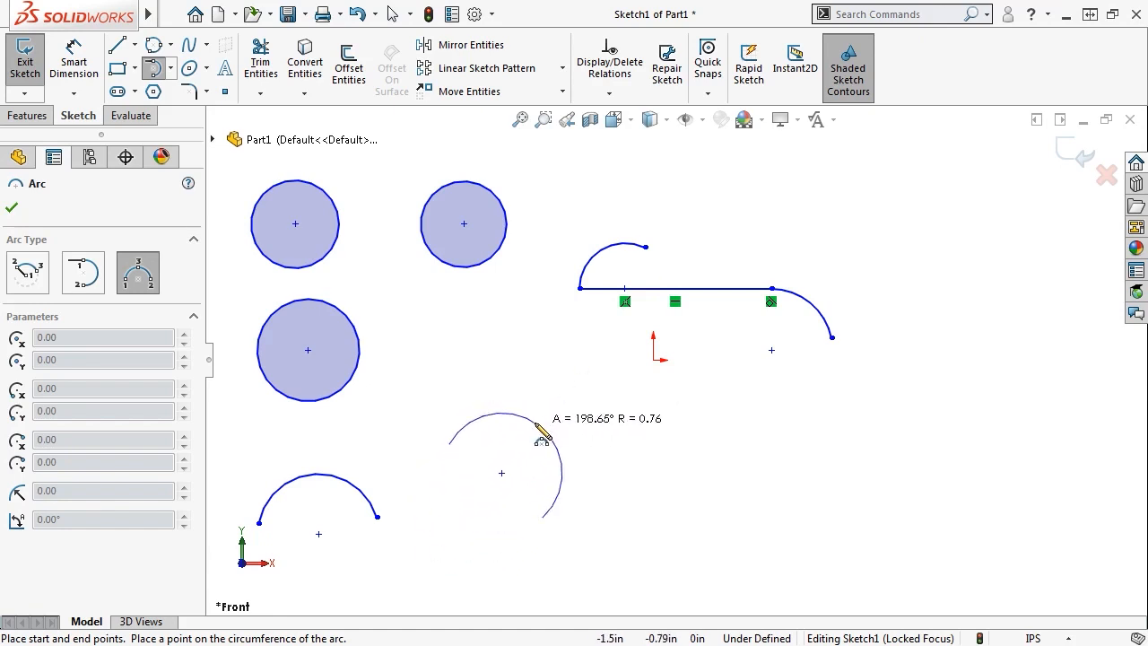
left_click(537, 425)
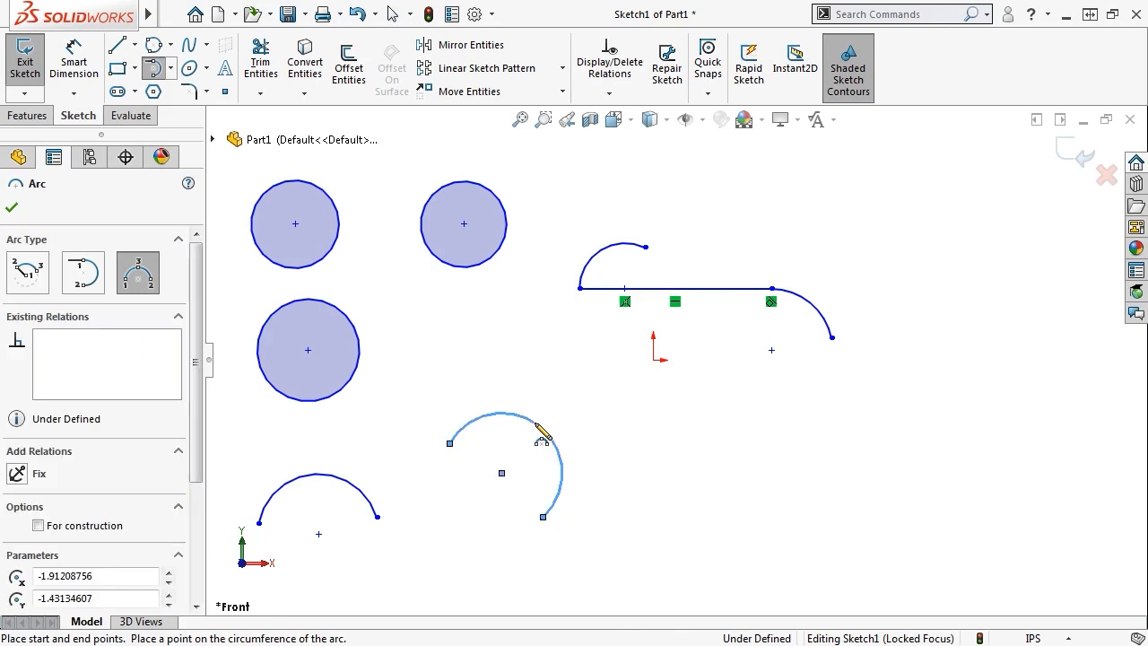
Sketch a second 3 point arc below the origin, centred at about (0.49, -1.15) in.
left_click(653, 418)
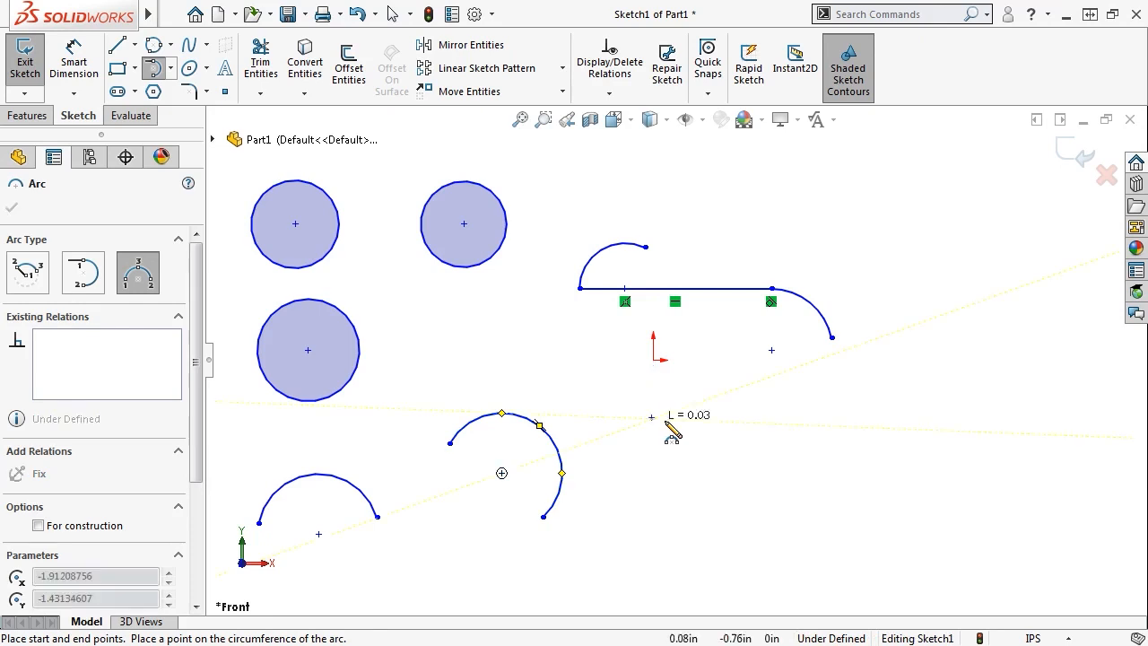
left_click(716, 494)
left_click(743, 437)
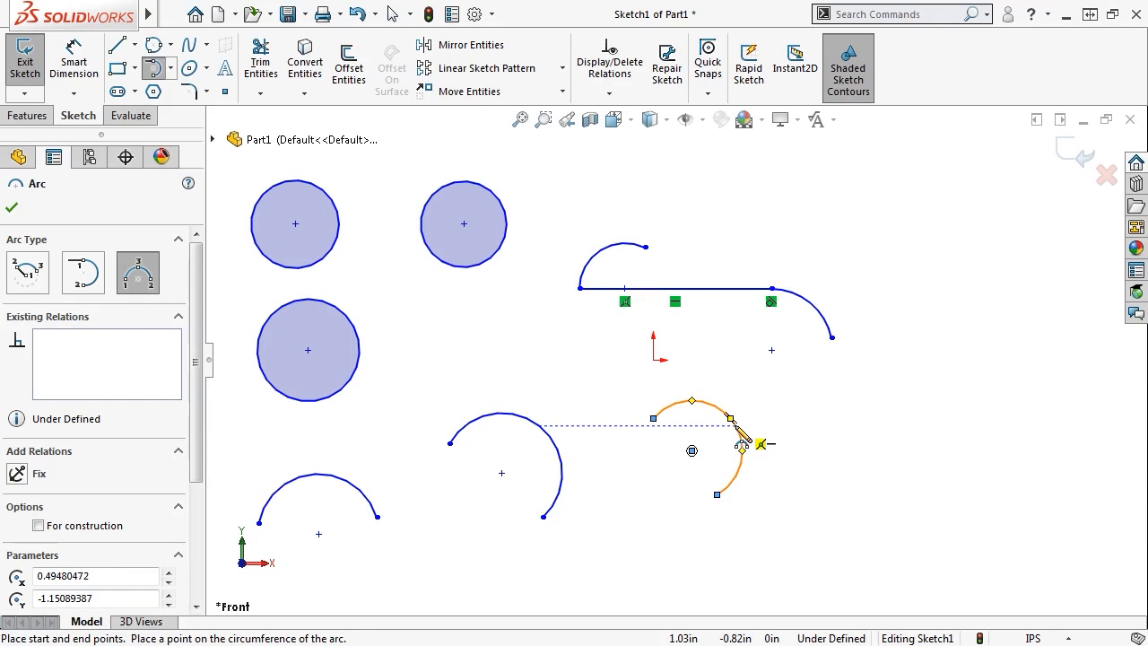
key("Escape")
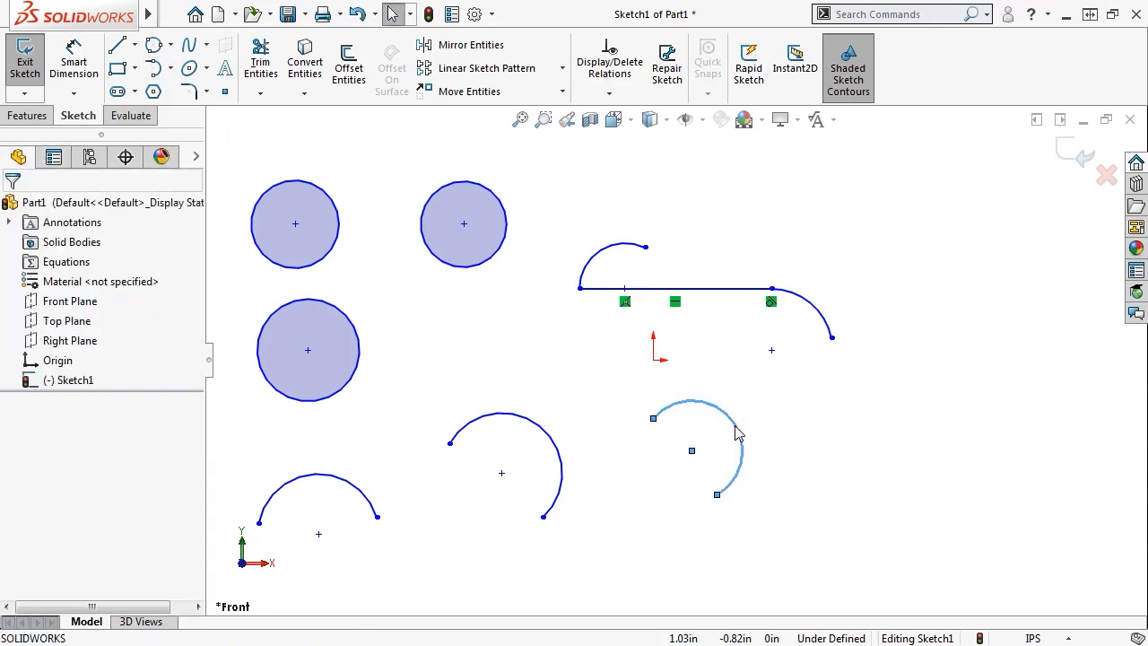
Sketch a chain above the first horizontal line: a horizontal line, a tangent arc of about 0.58 in radius and 83°, and another line segment.
key("s")
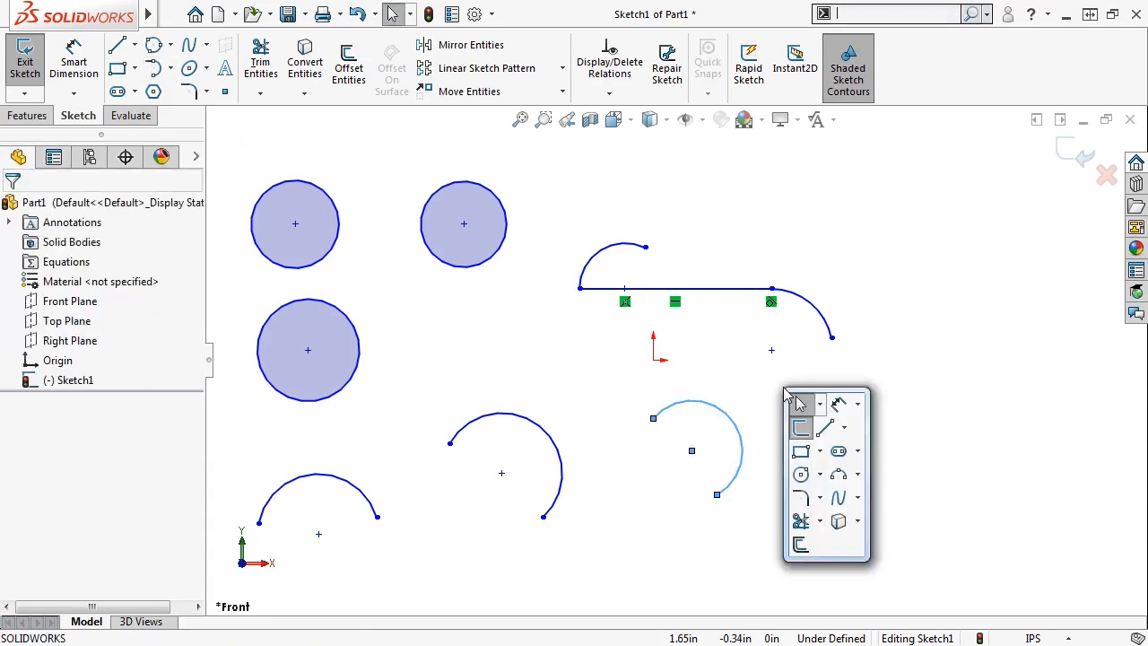
left_click(823, 424)
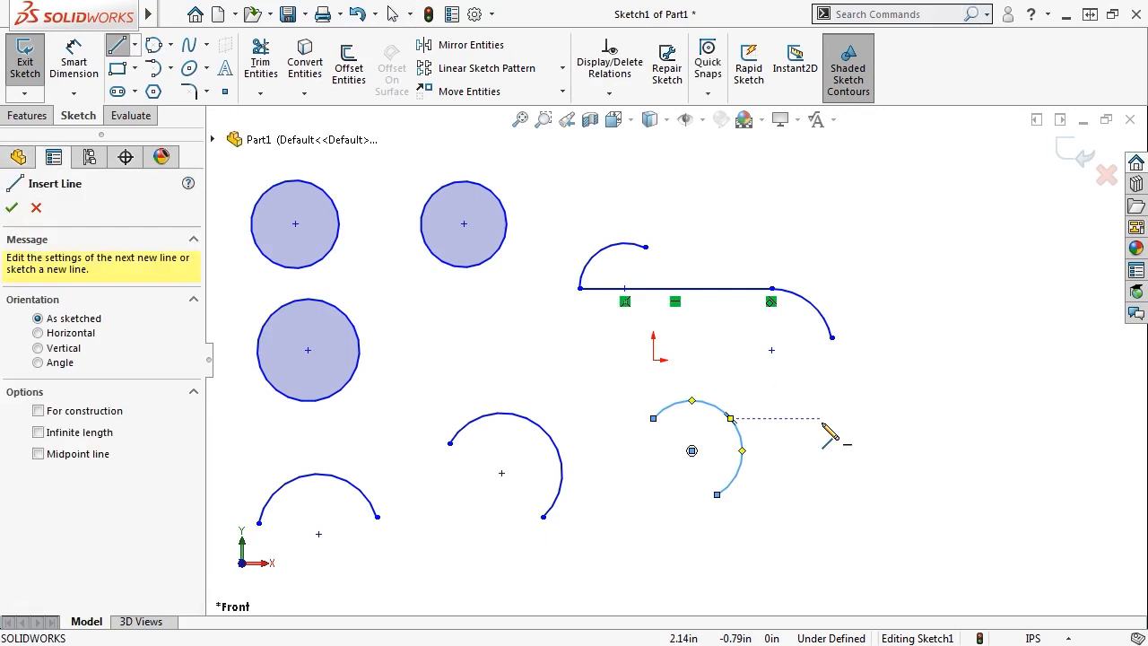
left_click(756, 206)
left_click(907, 207)
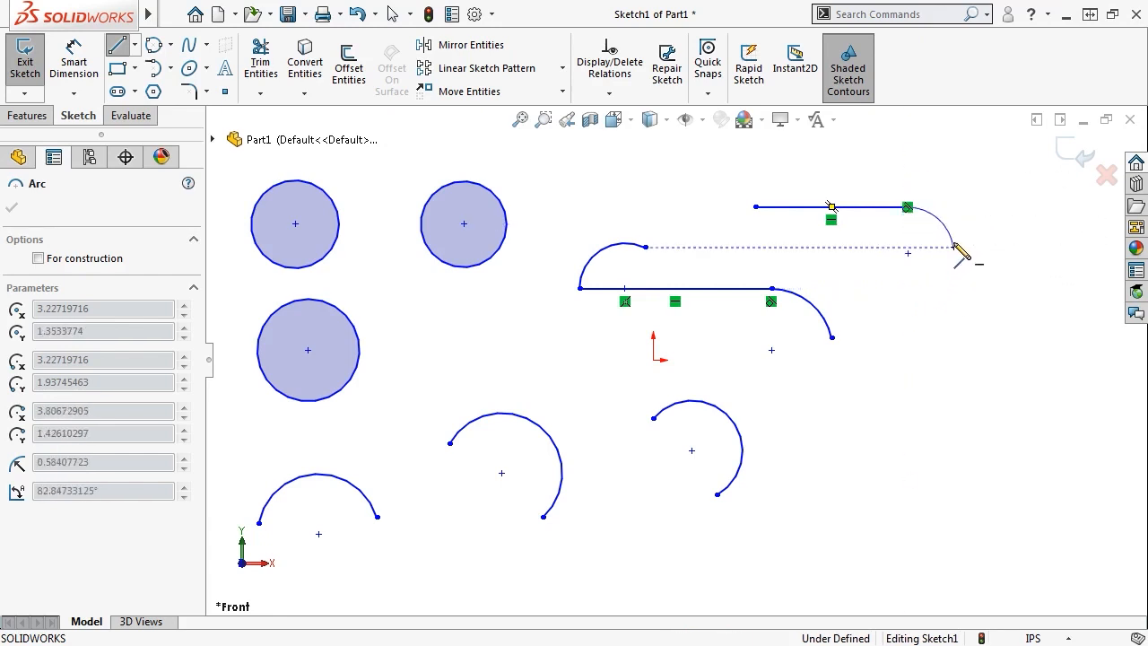
left_click(954, 247)
left_click(1039, 247)
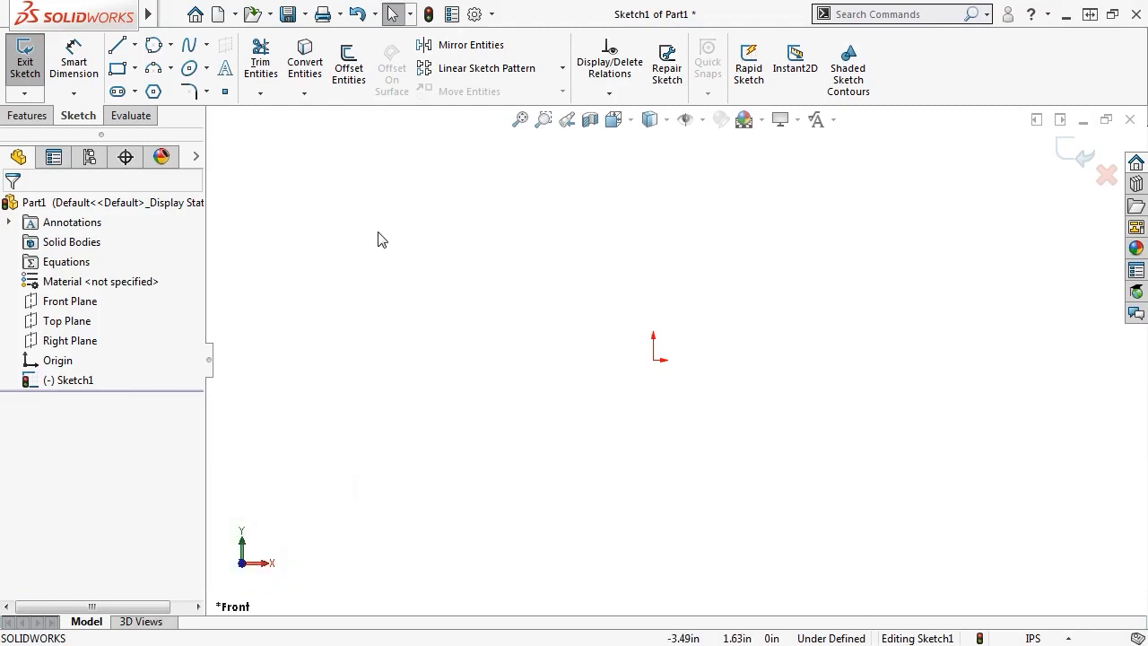
Start the Slot command and look through the centerpoint straight, 3 point arc and centerpoint arc slot types.
left_click(136, 92)
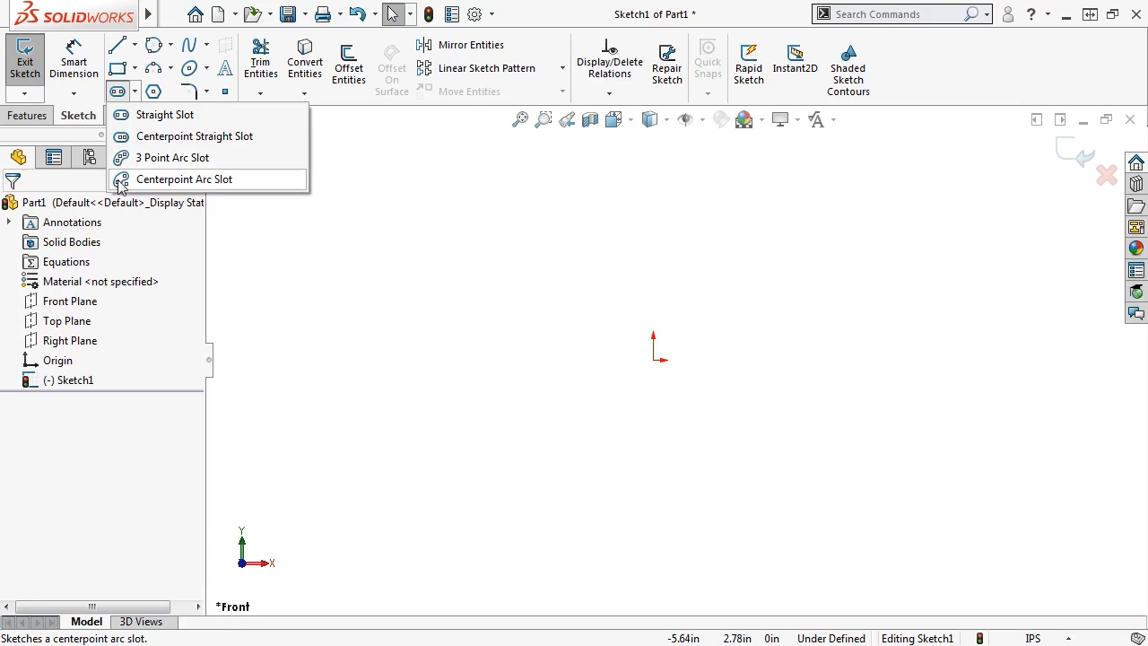
left_click(171, 14)
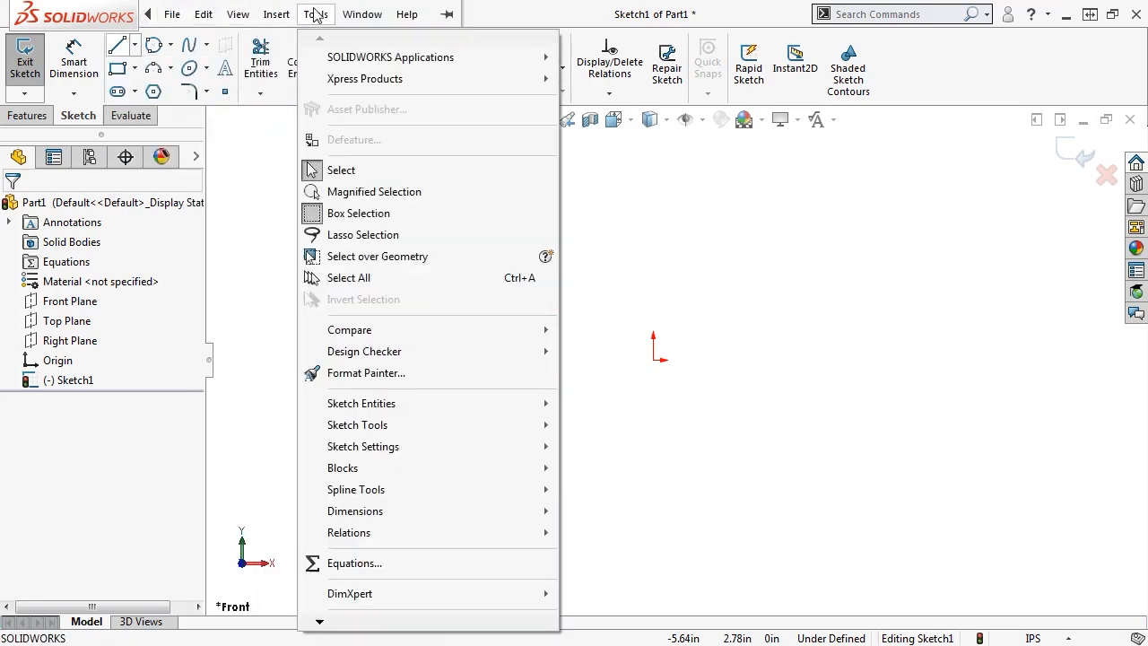
mouse_move(359, 405)
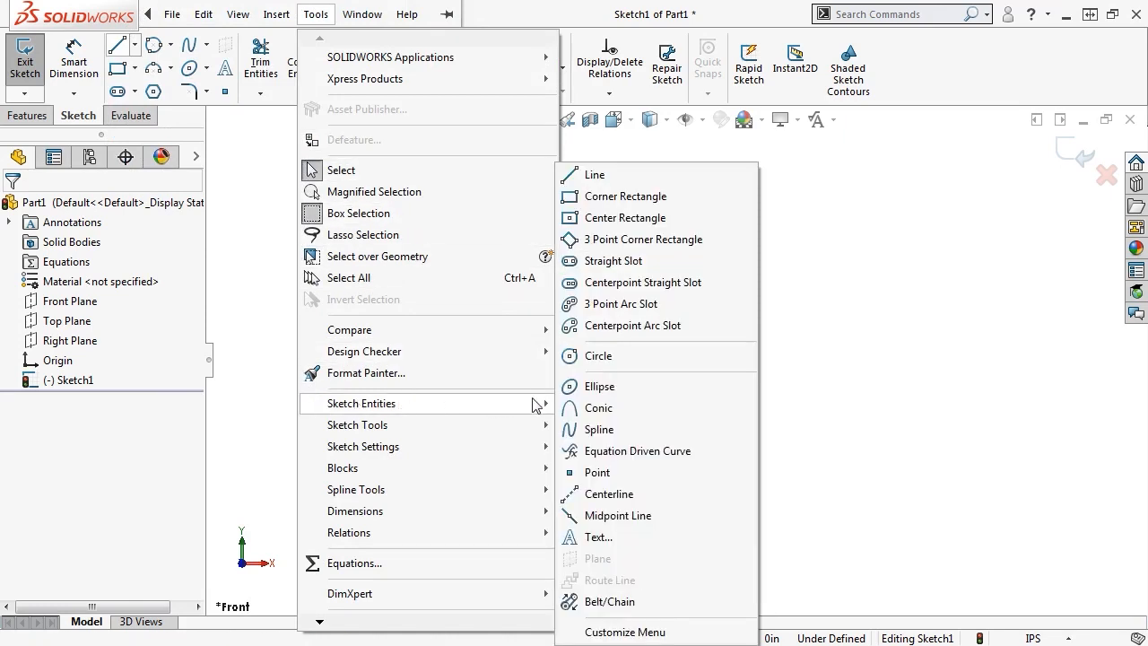
left_click(601, 261)
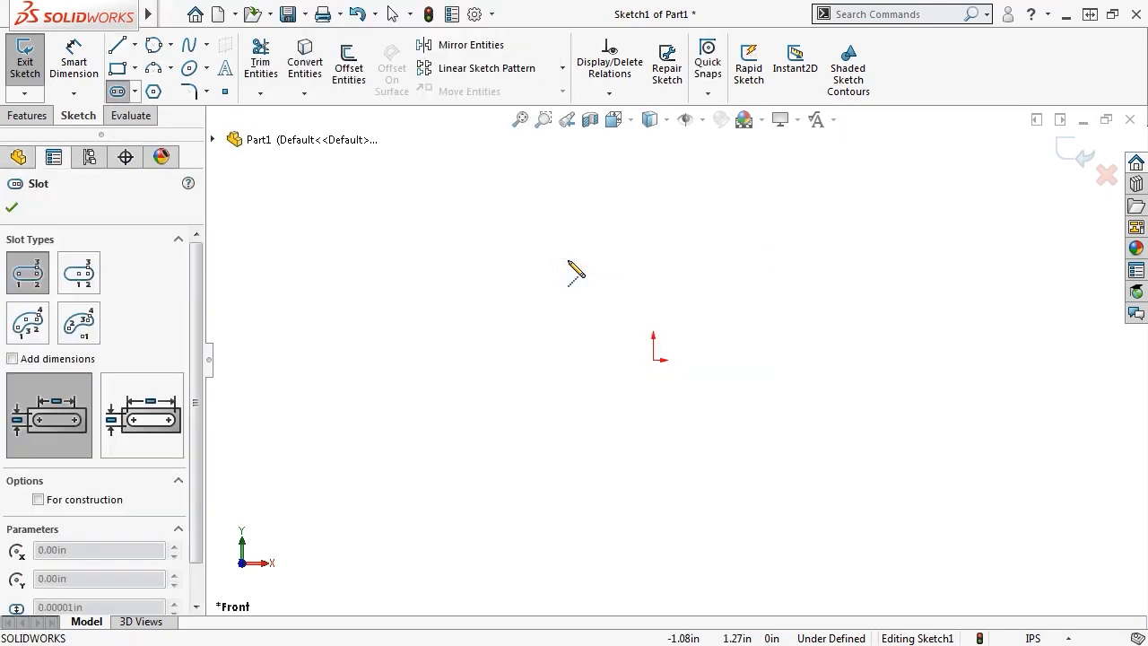
left_click(79, 274)
left_click(27, 323)
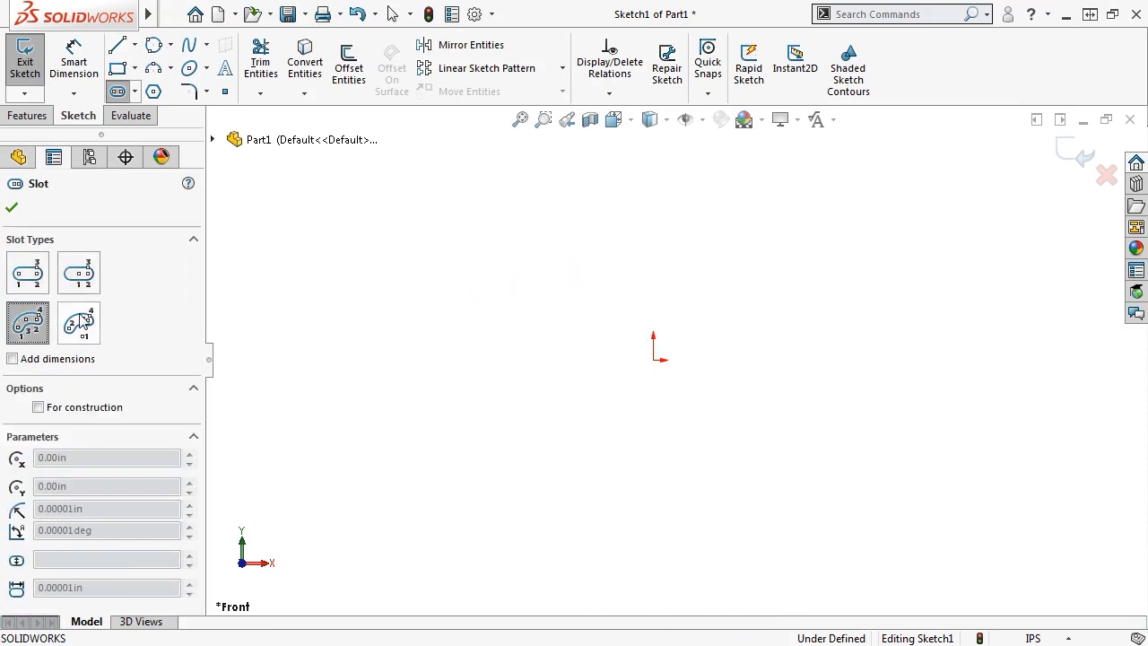
left_click(81, 323)
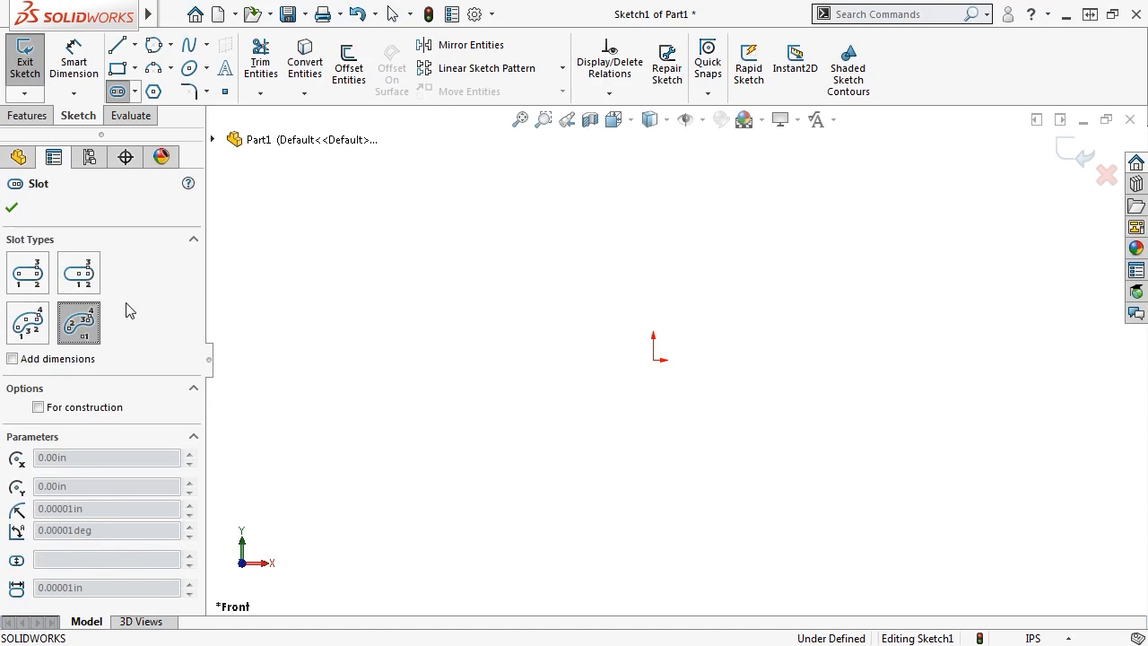
Sketch a horizontal straight slot about 0.75 in wide, above and well to the left of the origin.
left_click(32, 286)
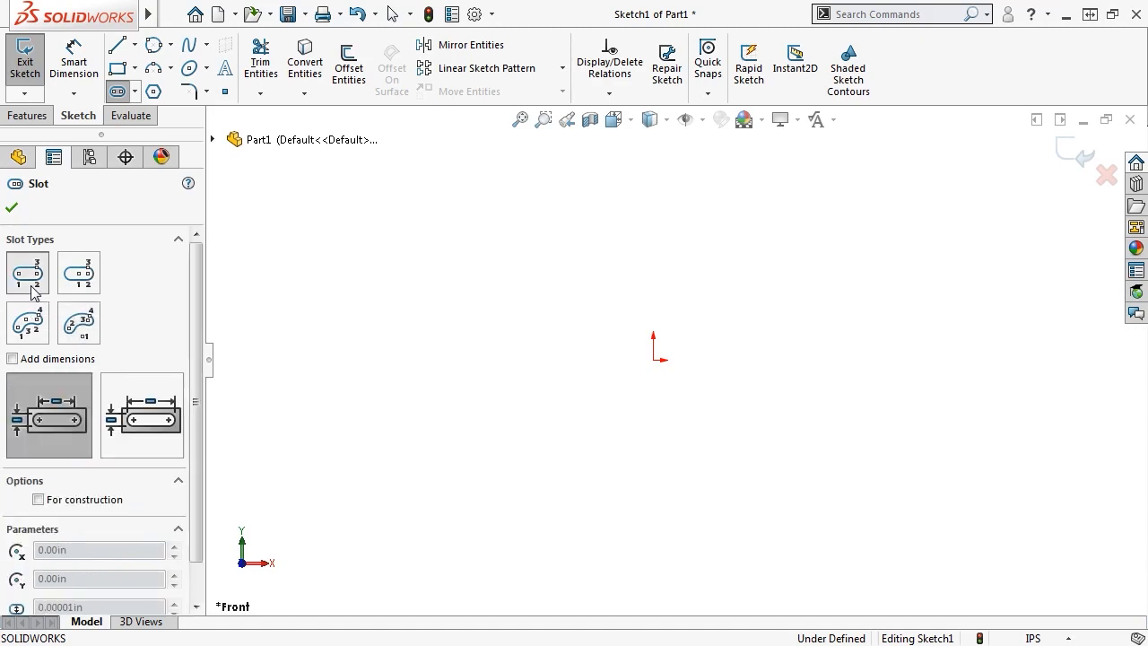
left_click(290, 219)
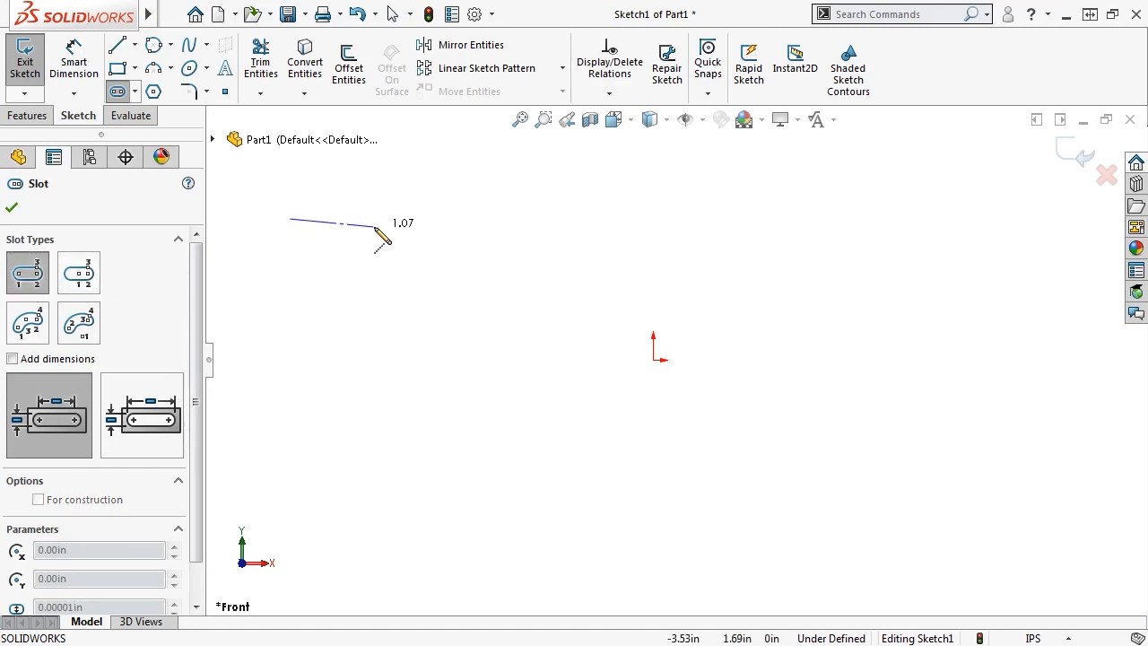
left_click(425, 220)
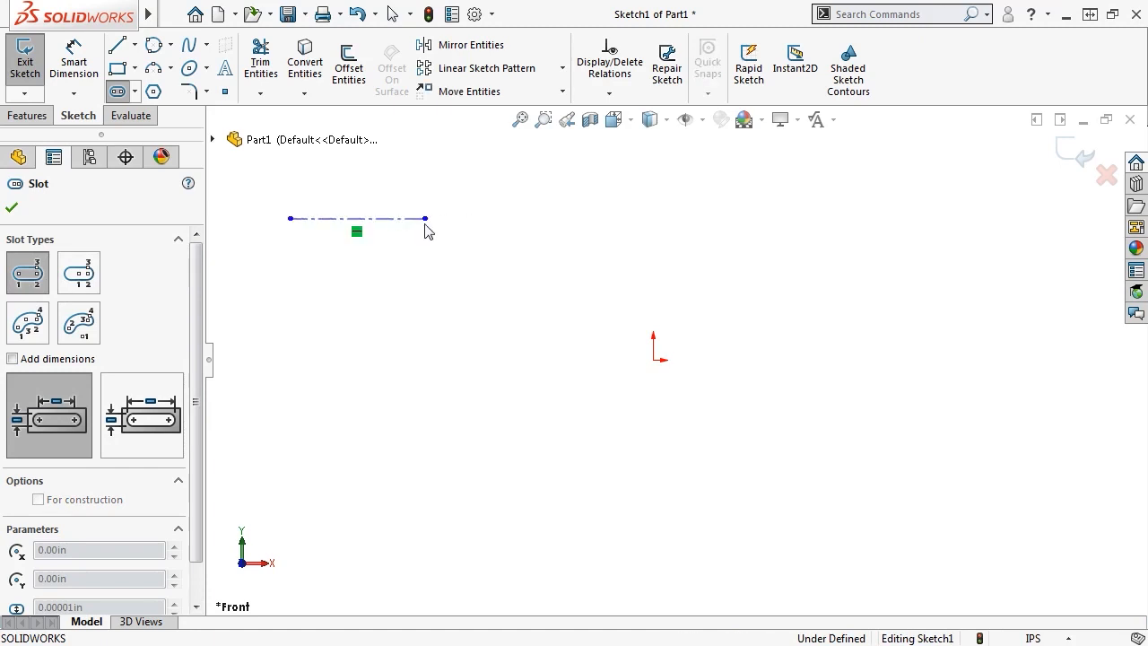
left_click(426, 248)
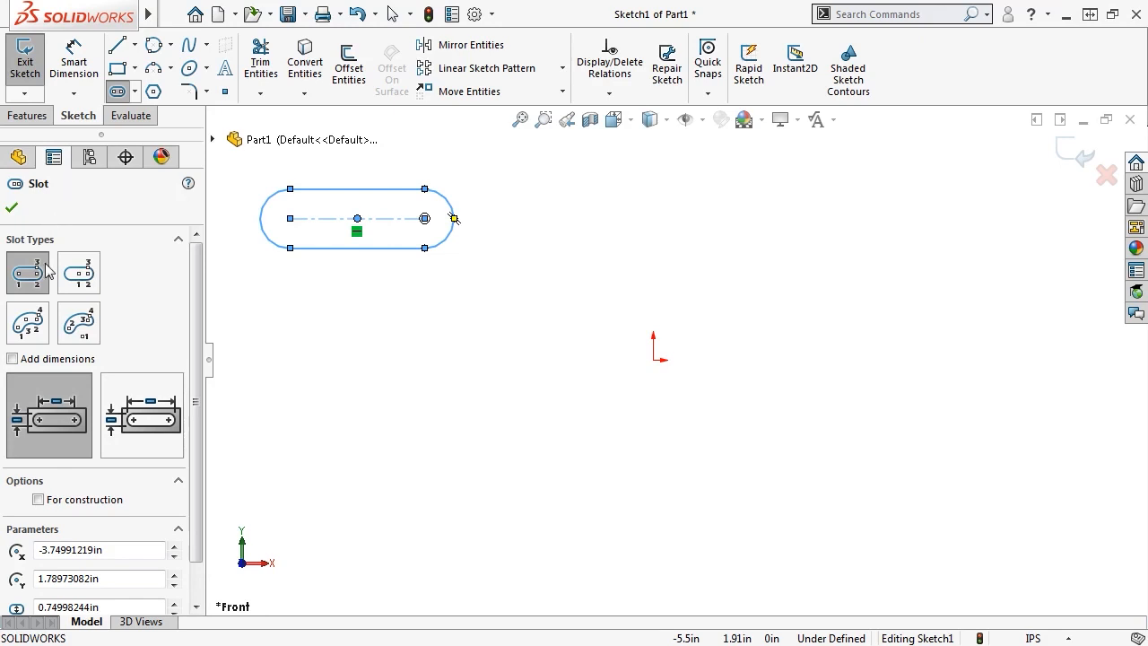
Enable automatic dimensions and sketch a second straight slot below the first, about 2.08 in between centres and 0.36 in wide.
left_click(13, 359)
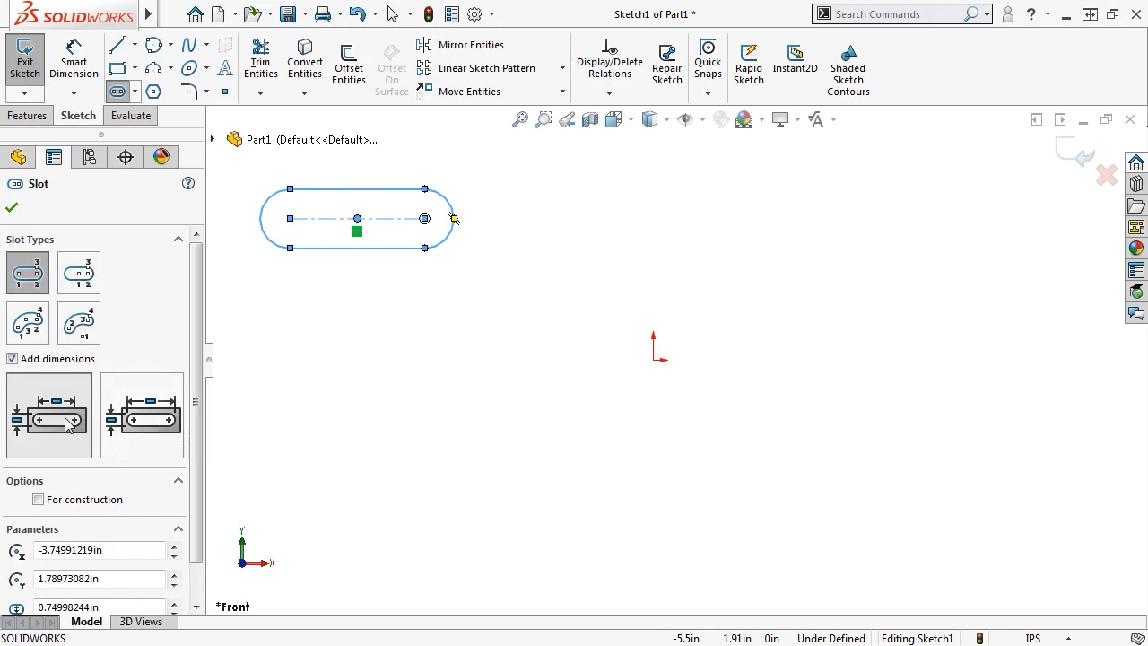
left_click(260, 337)
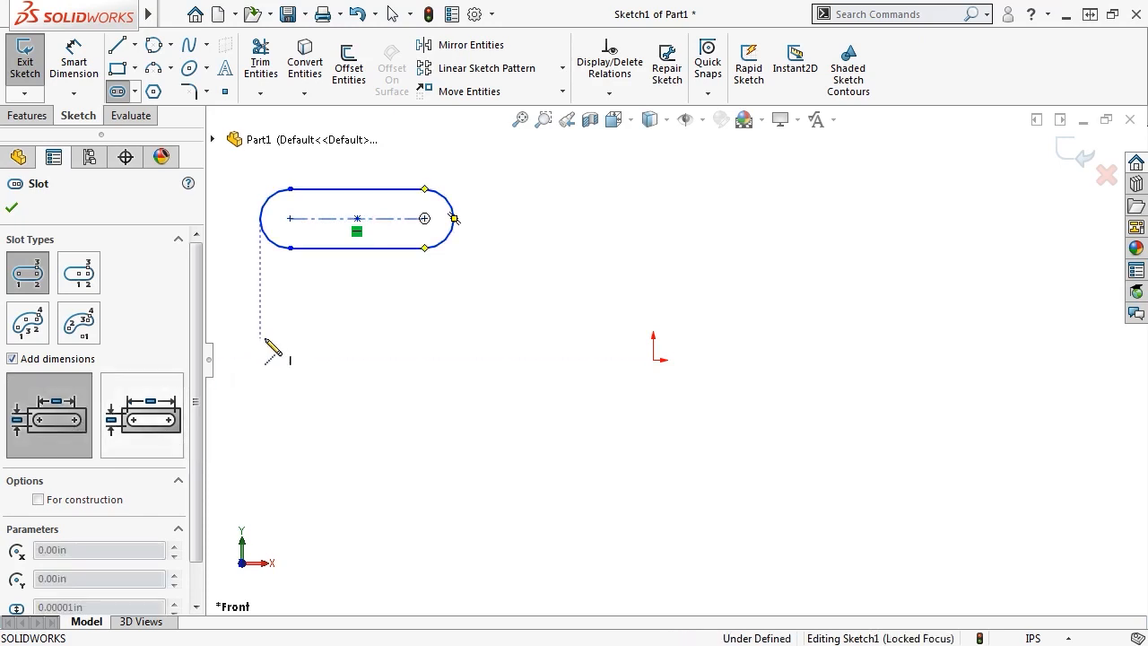
left_click(426, 337)
left_click(425, 352)
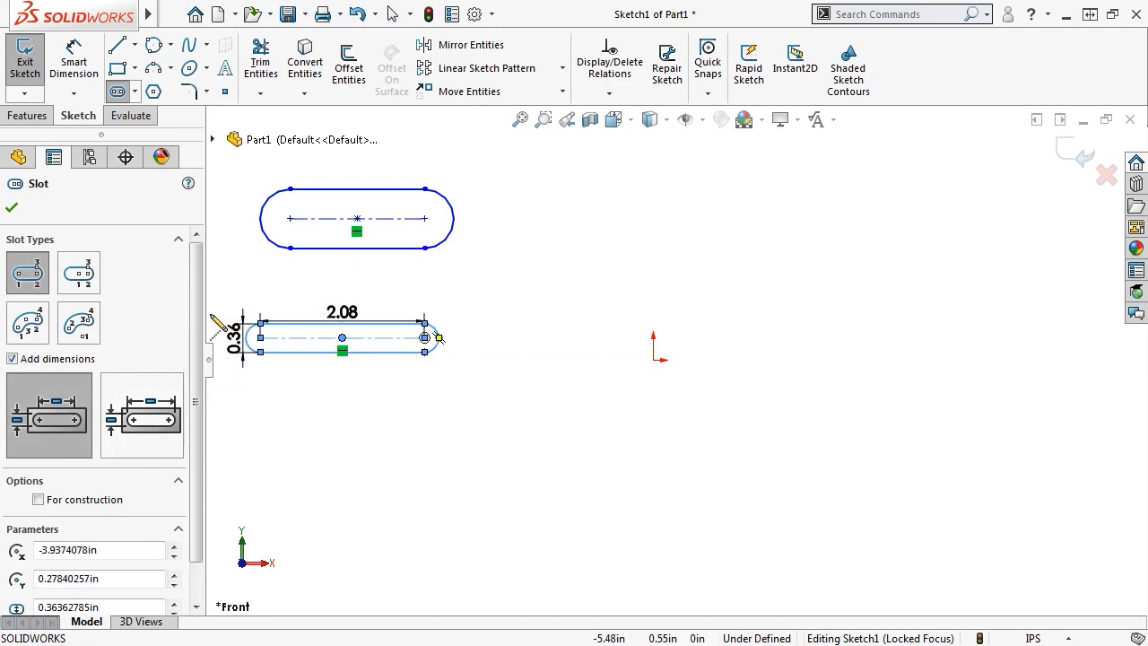
Sketch a horizontal centerpoint straight slot below the dimensioned slot, about 2.08 in between centres and 0.52 in wide.
left_click(95, 285)
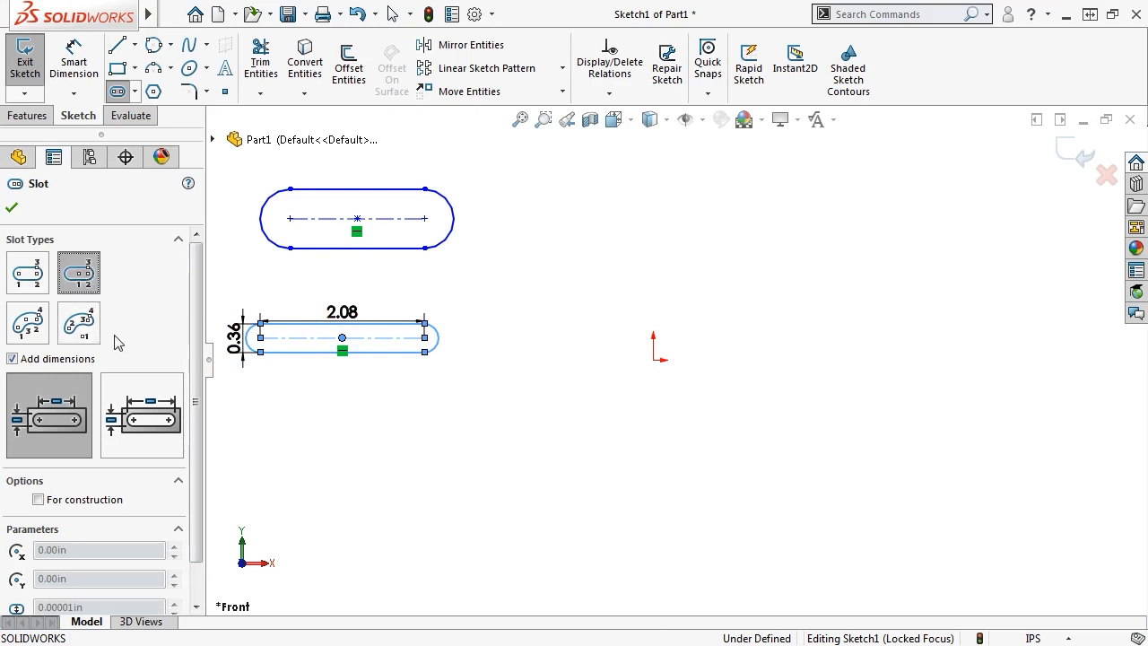
left_click(342, 404)
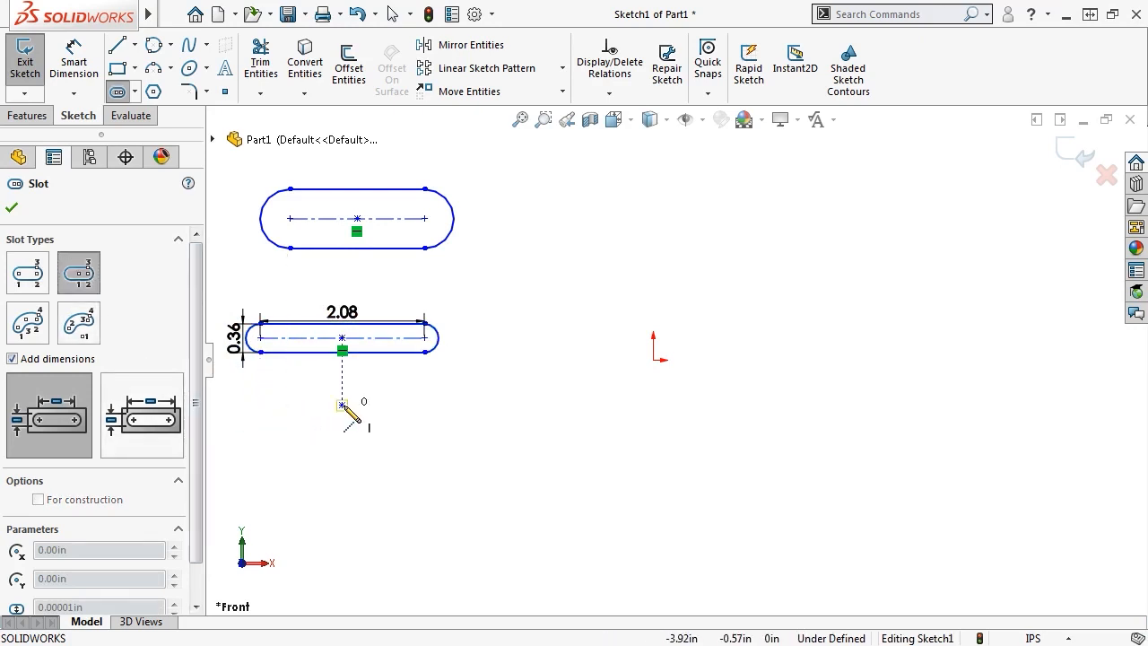
left_click(423, 406)
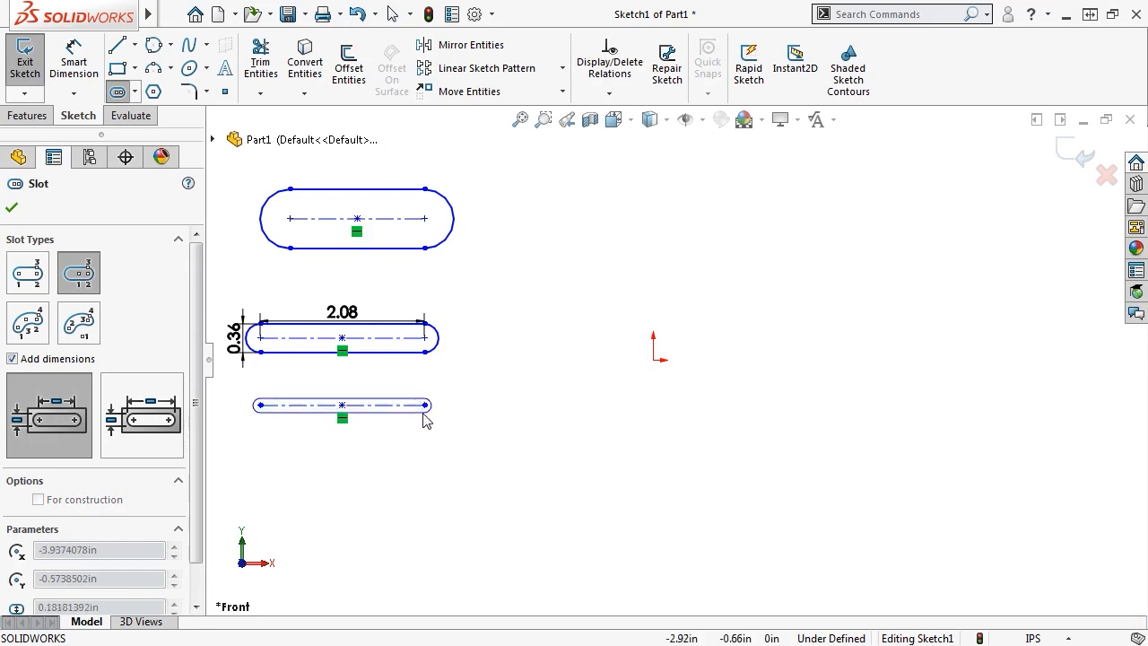
left_click(425, 427)
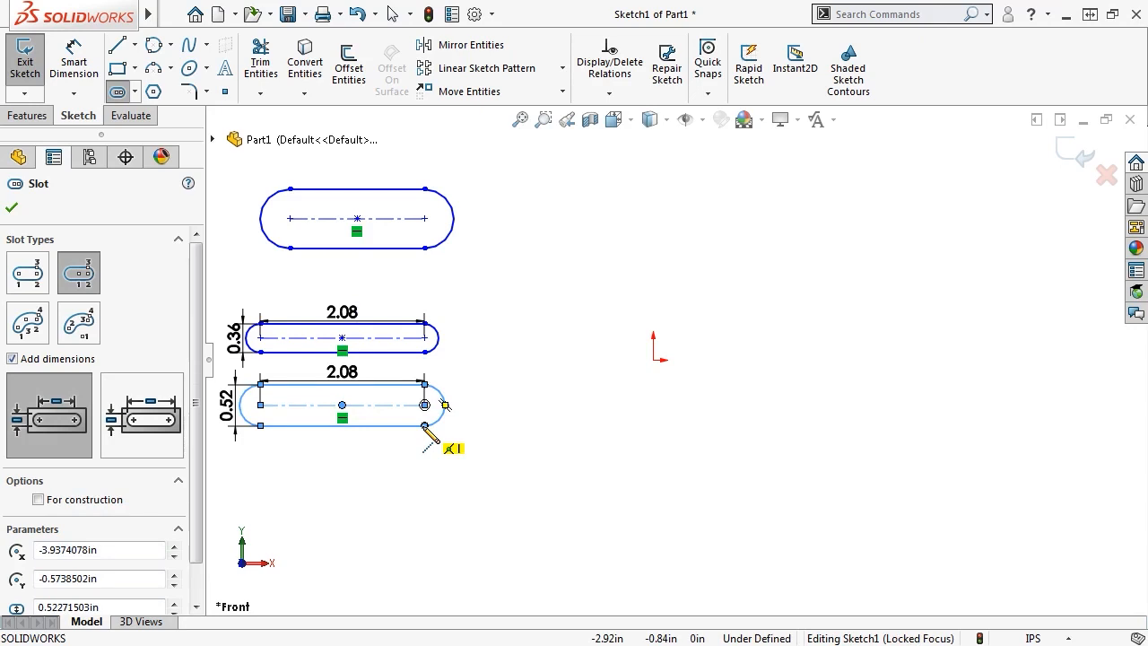
Sketch a 3 point arc slot above the origin with a radius of about 0.81 in, spanning about 159.55° and 0.54 in wide.
left_click(29, 325)
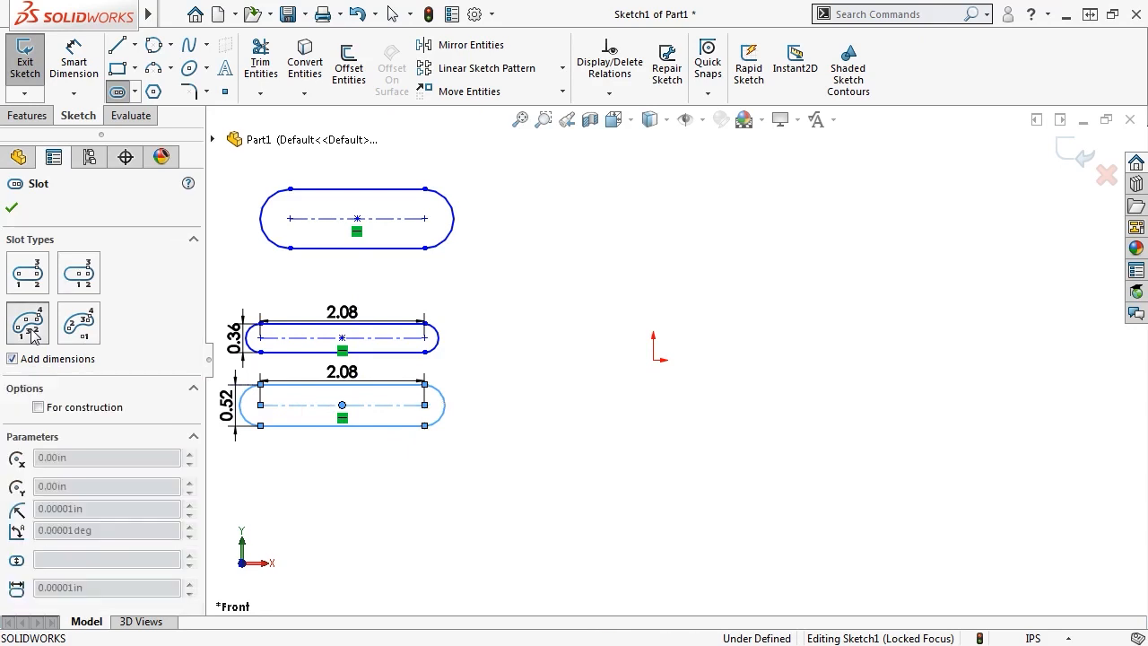
left_click(607, 272)
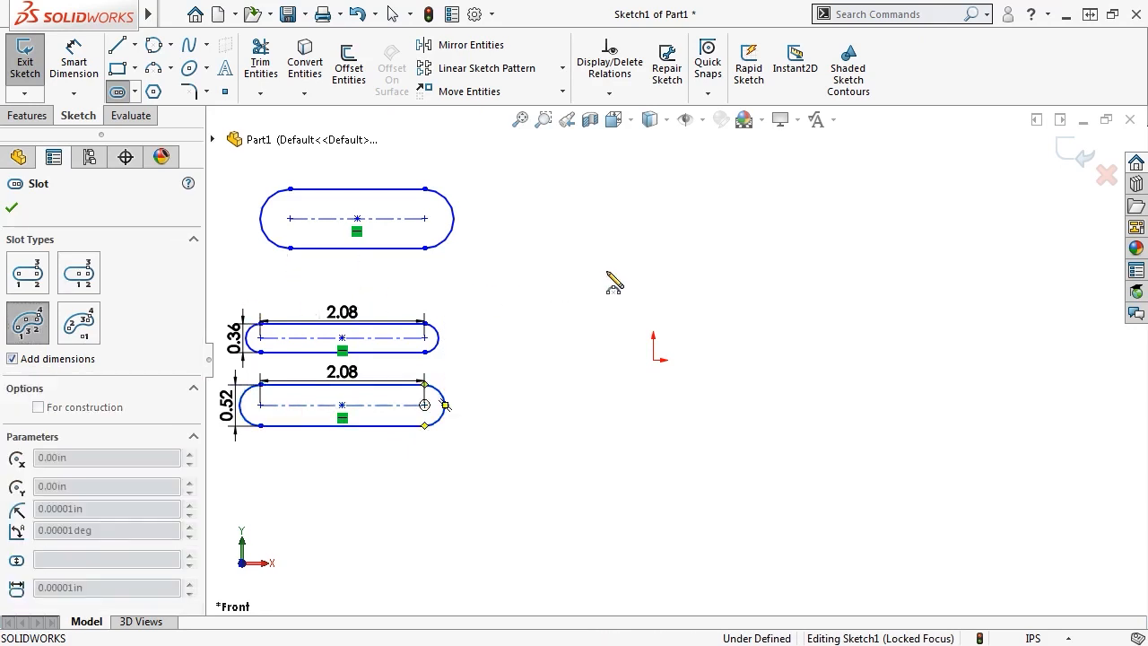
left_click(722, 218)
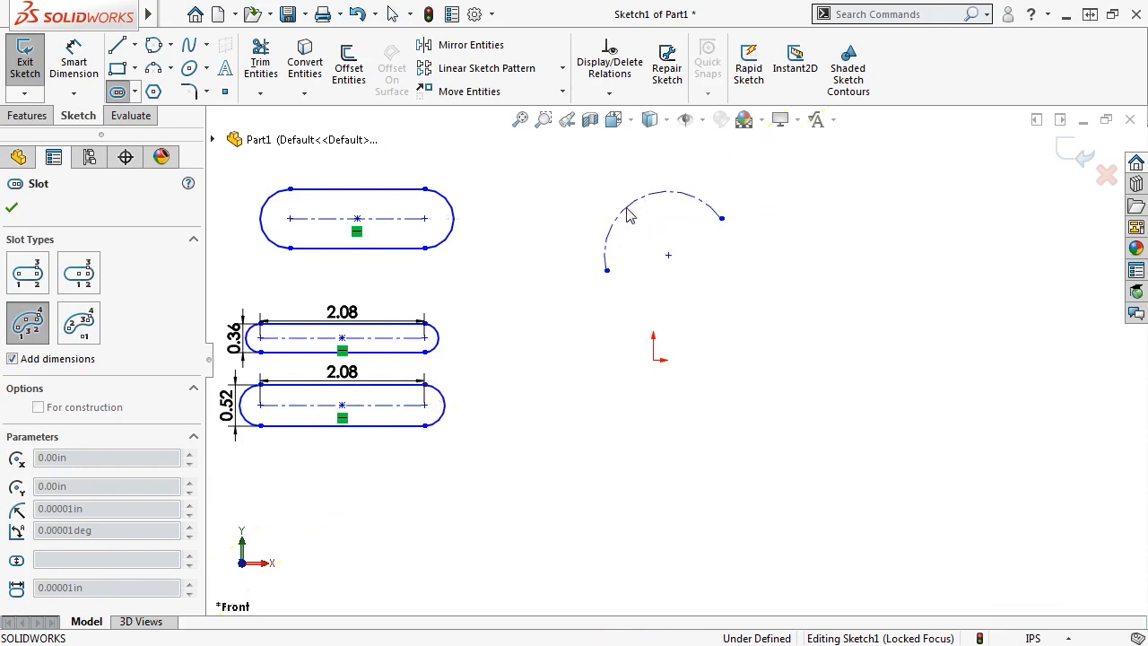
left_click(628, 210)
left_click(646, 230)
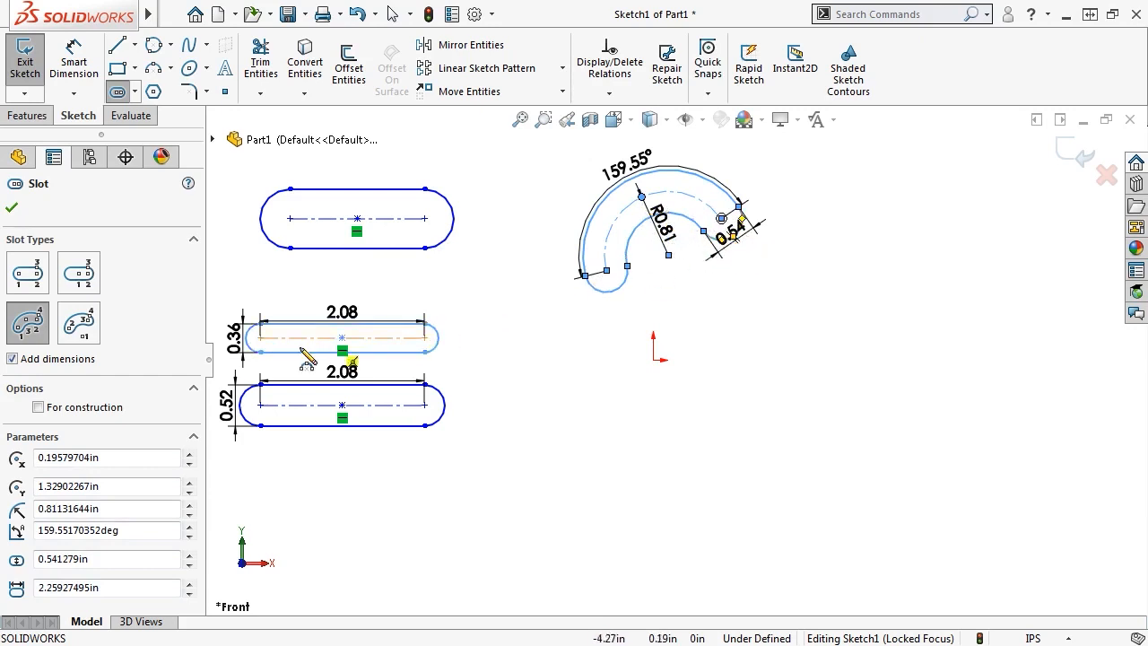
Disable automatic dimensions and sketch a centerpoint arc slot below the origin with a radius of about 0.62 in, spanning about 270°.
left_click(10, 358)
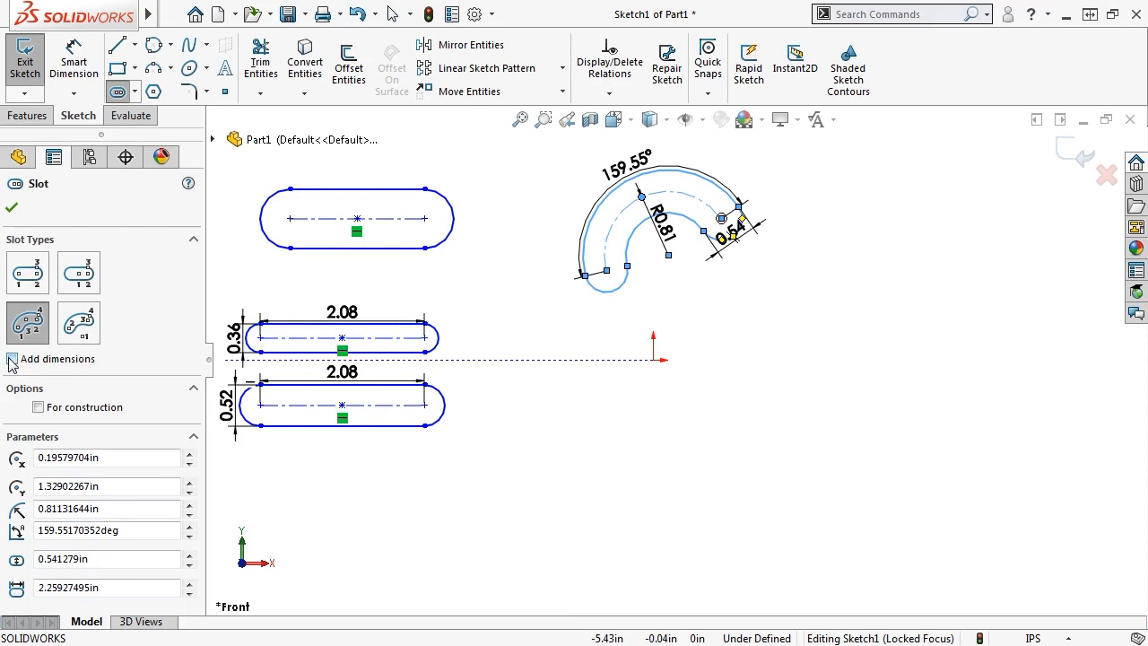
left_click(93, 313)
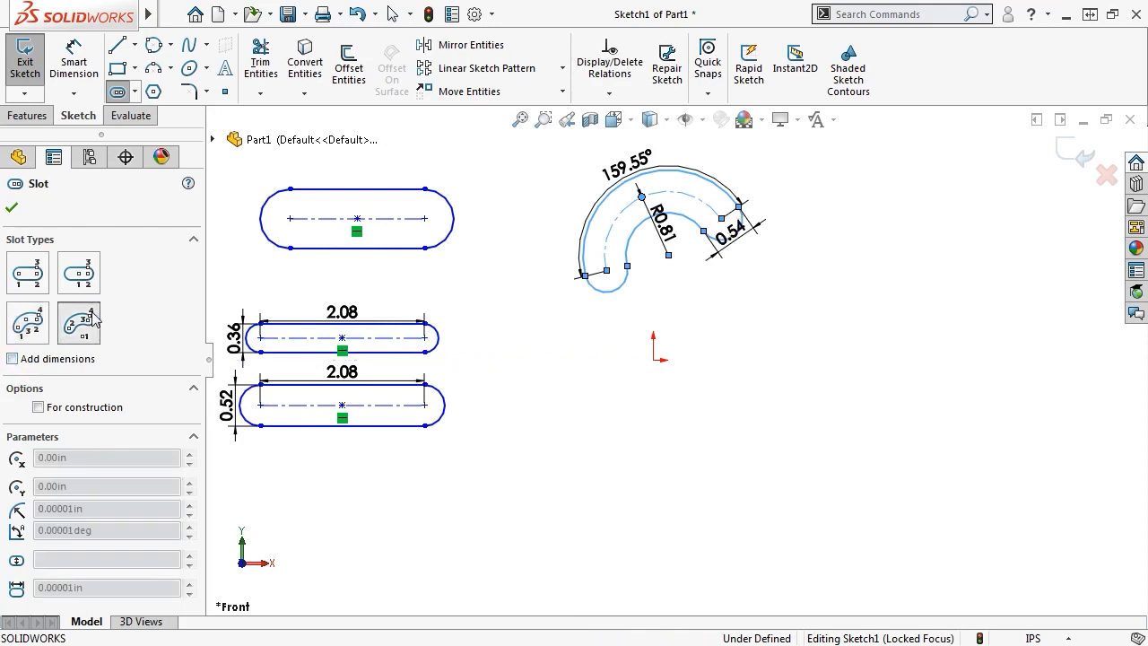
left_click(586, 440)
left_click(631, 465)
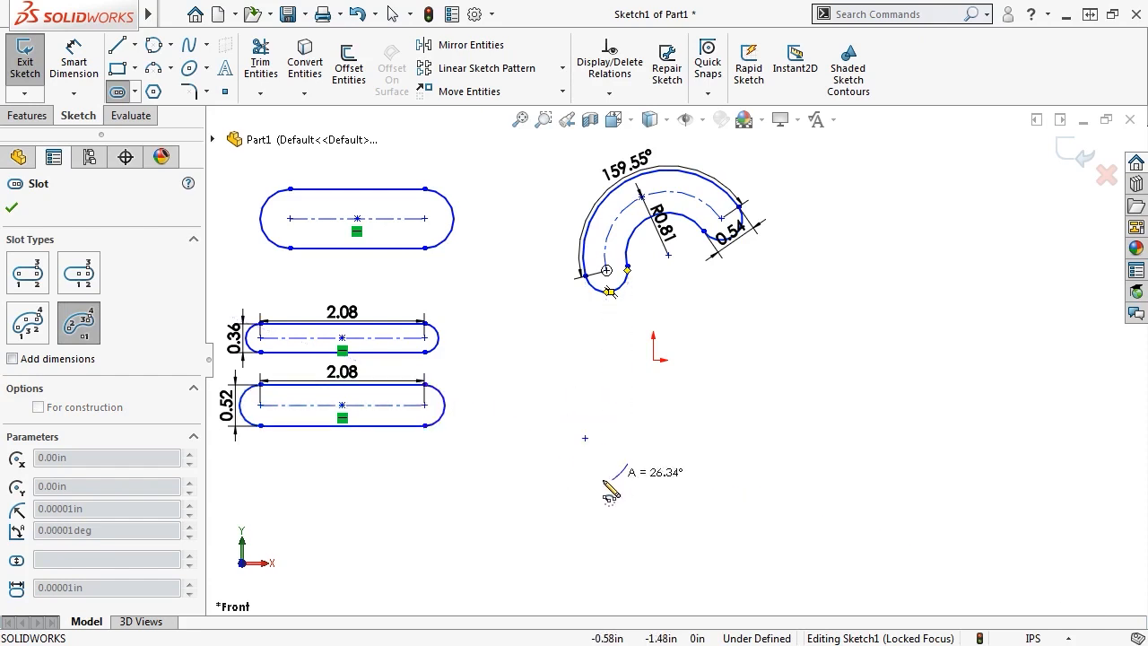
left_click(619, 382)
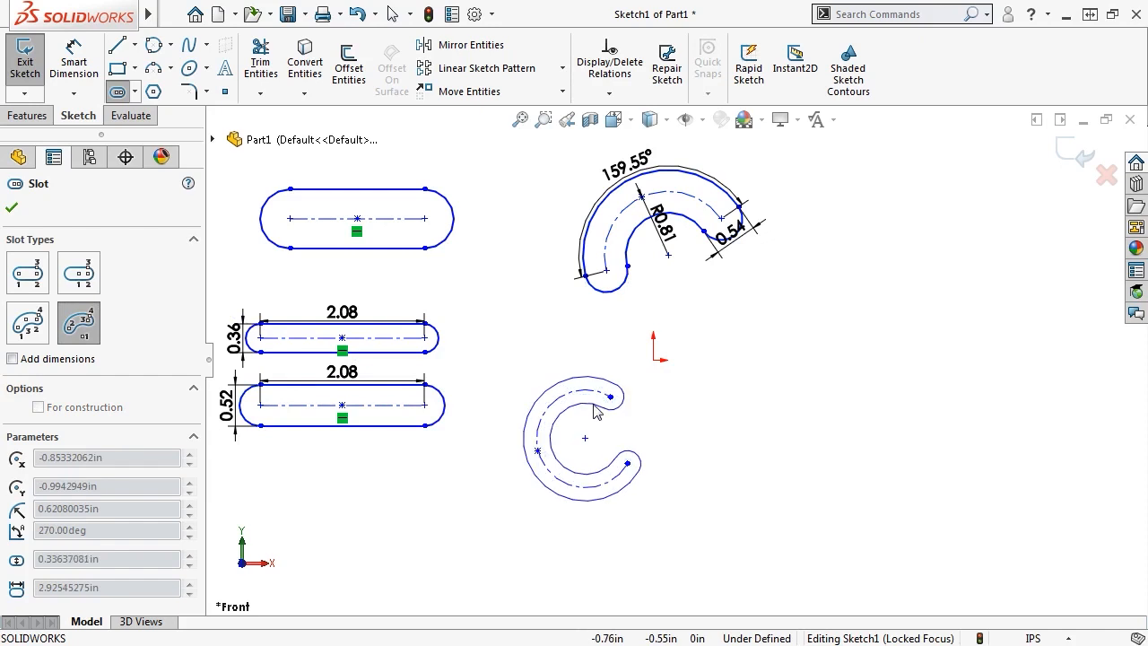
left_click(599, 414)
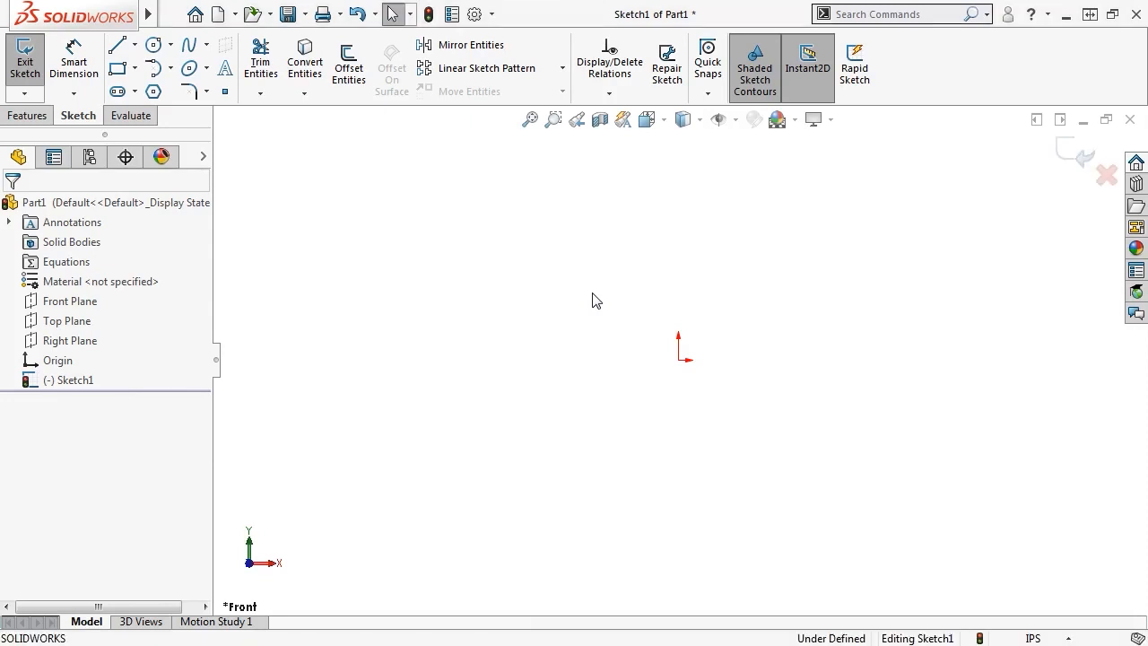
Sketch a vertical line about 1.88 in long up from the origin and stretch its free endpoint to about 1.98 in.
key("s")
left_click(638, 333)
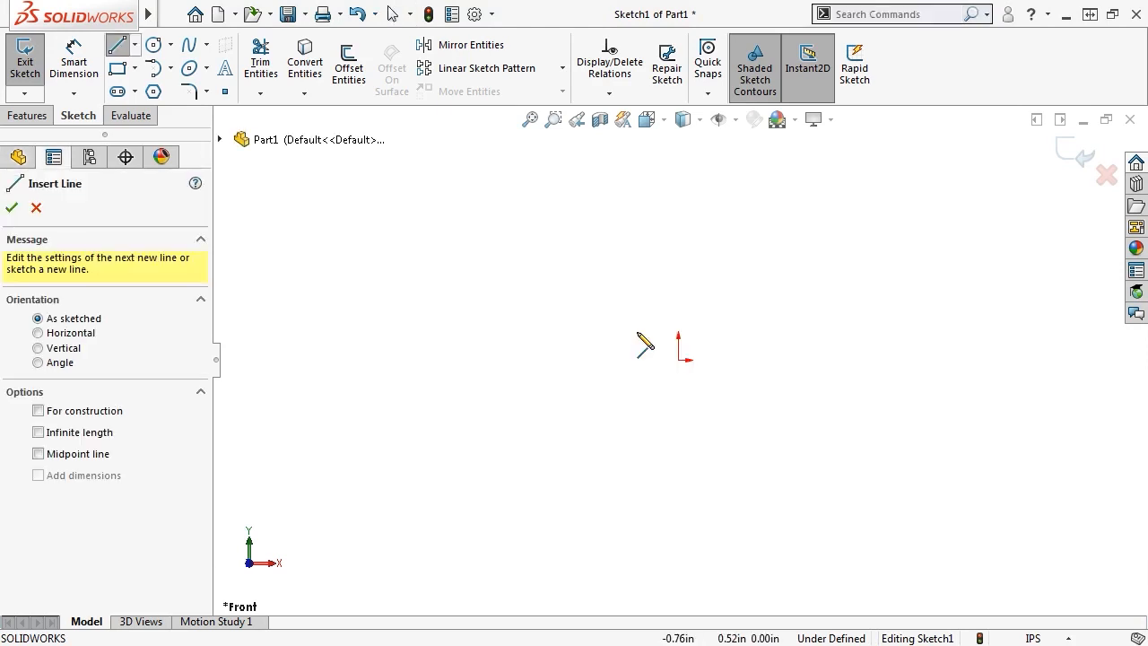
left_click(679, 361)
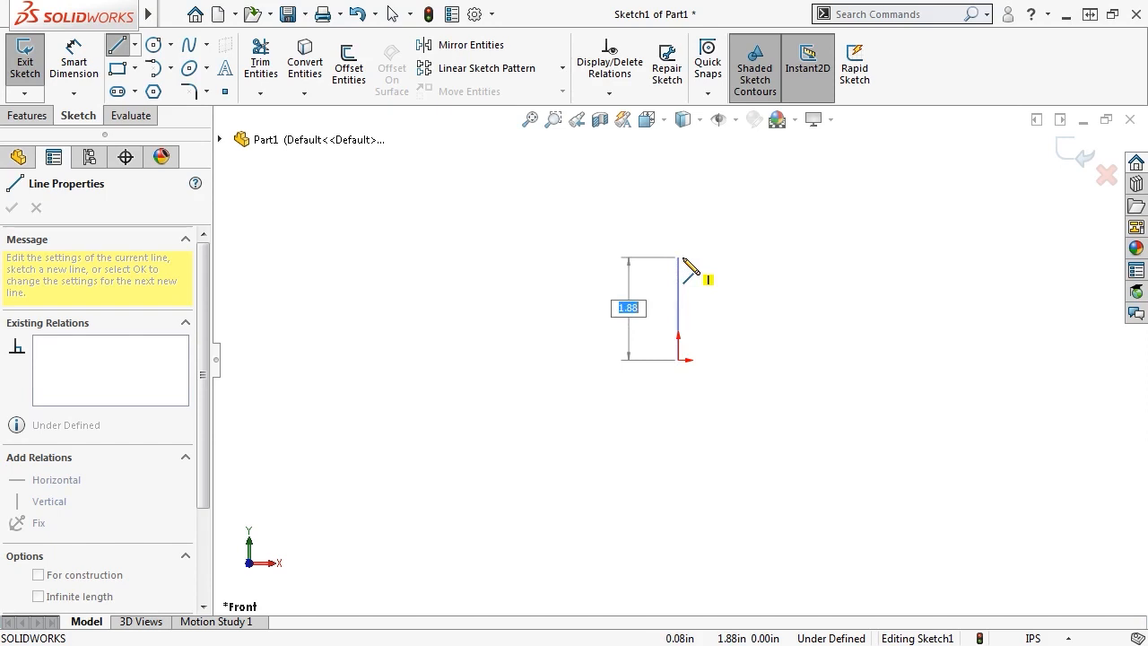
key("Return")
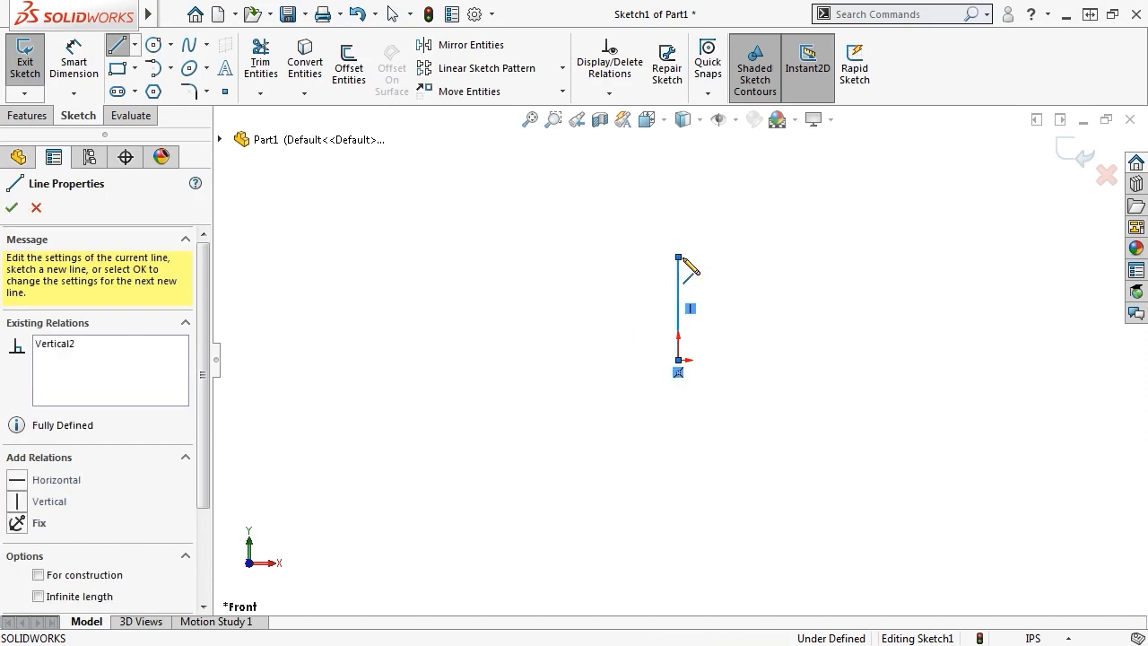
key("Escape")
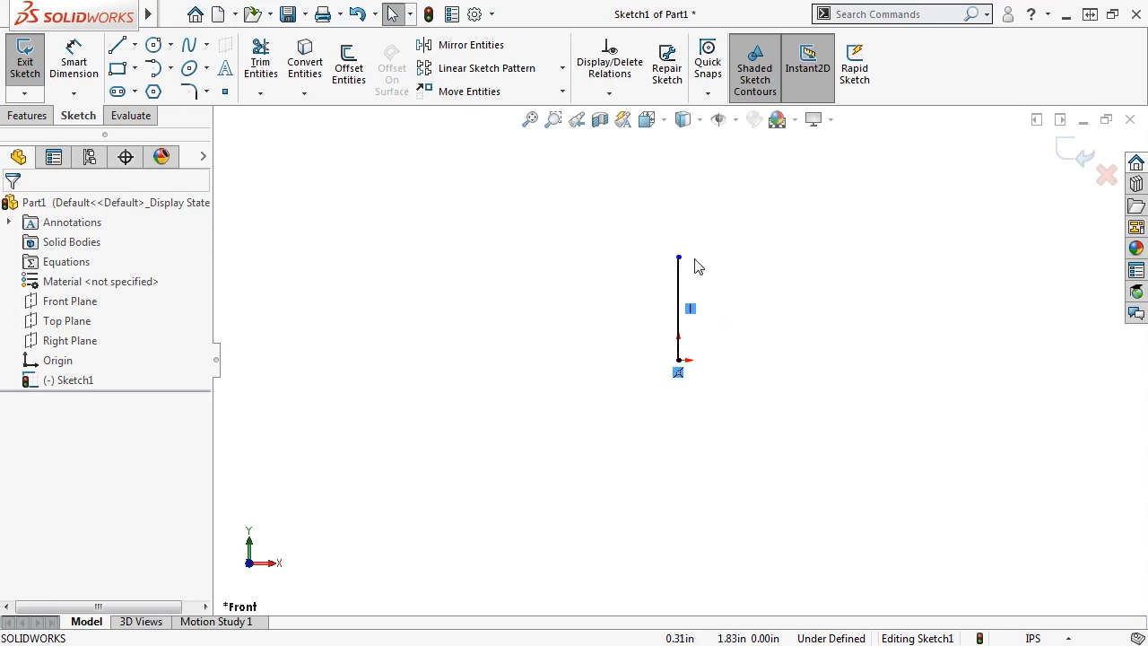
mouse_move(679, 257)
left_mouse_down()
mouse_move(680, 328)
mouse_move(681, 266)
mouse_move(680, 310)
mouse_move(682, 269)
mouse_move(611, 266)
mouse_move(729, 267)
mouse_move(615, 257)
mouse_move(678, 252)
left_mouse_up()
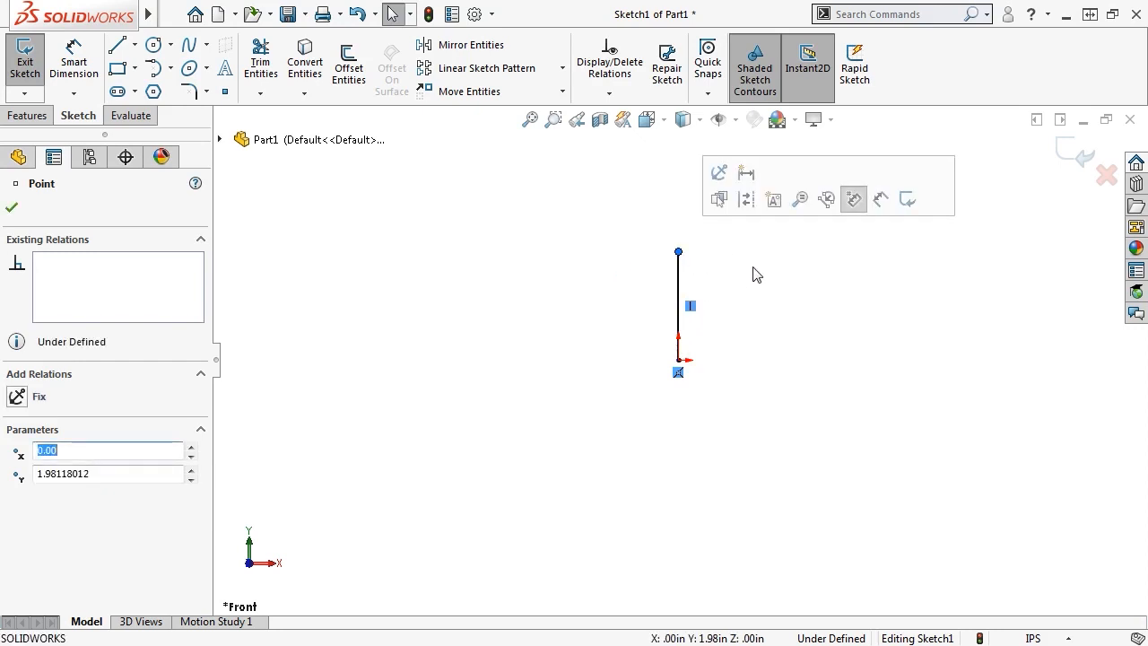
From the vertical line's free end, chain another vertical line, a sloping line about 2.87 in long and a perpendicular one about 1.31 in long.
key("s")
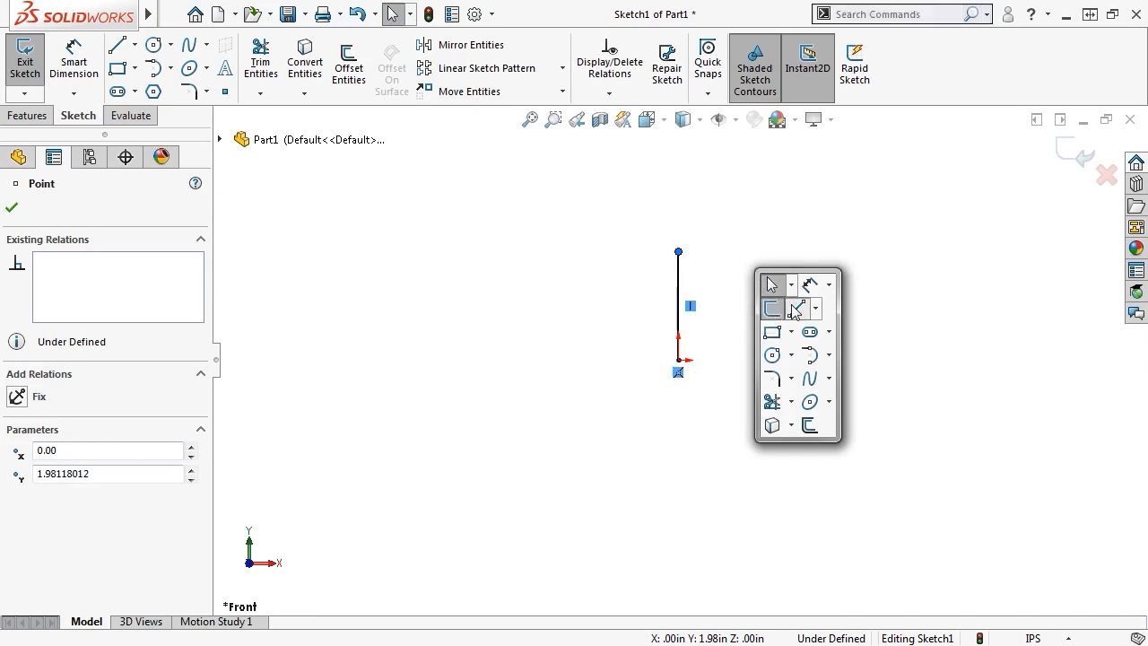
left_click(794, 307)
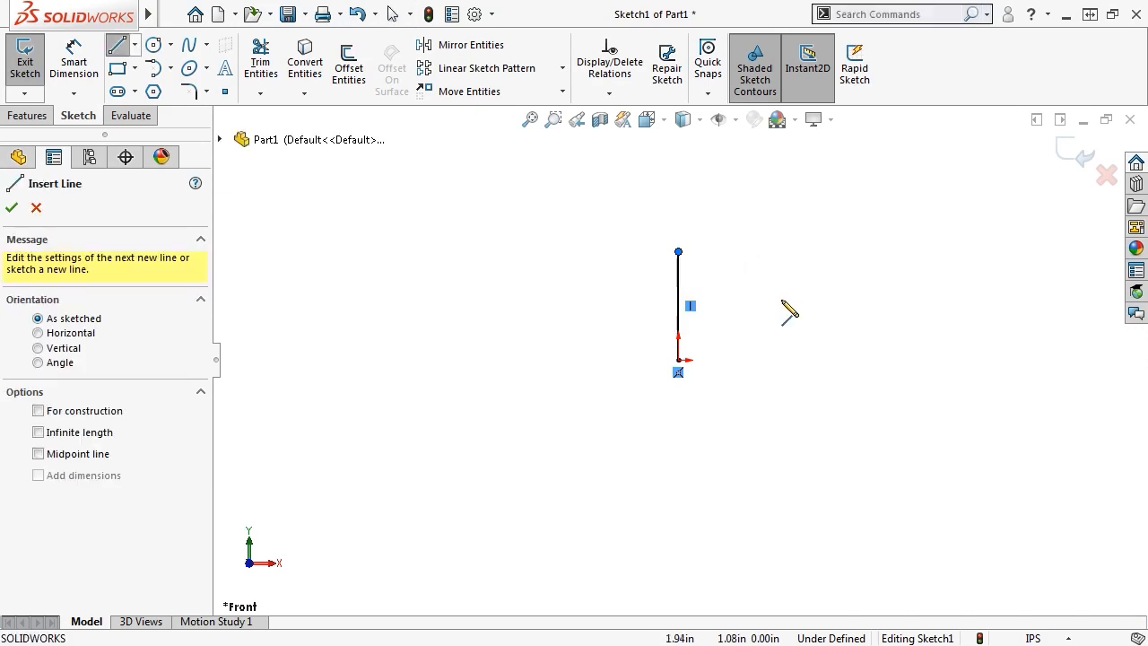
left_click(679, 254)
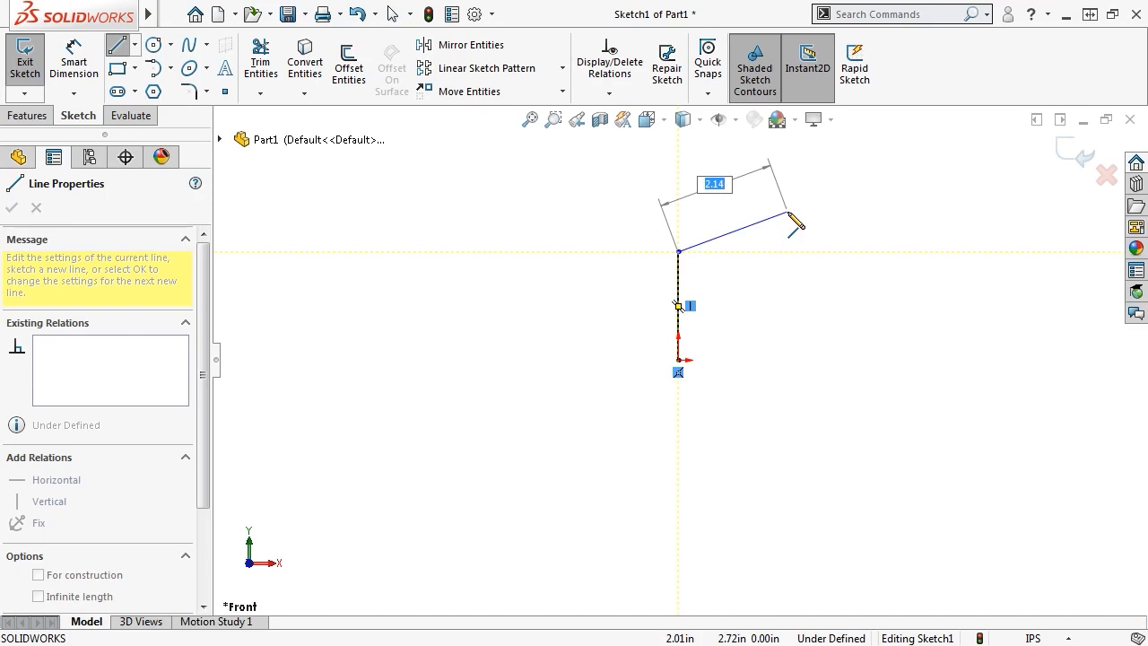
left_click(678, 197)
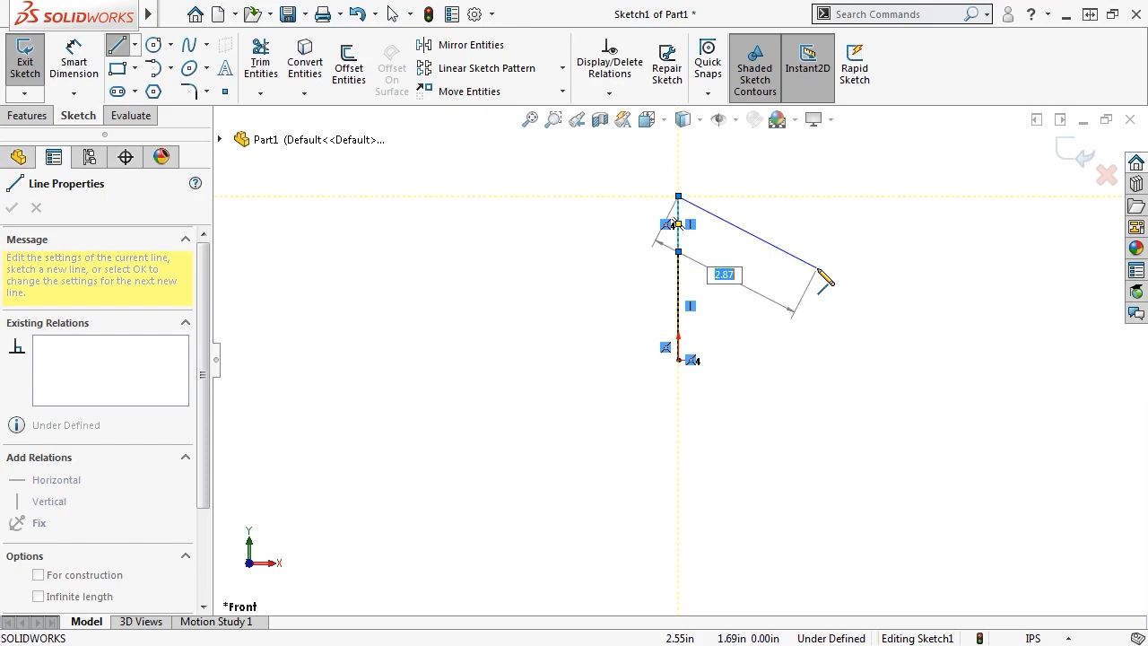
left_click(817, 268)
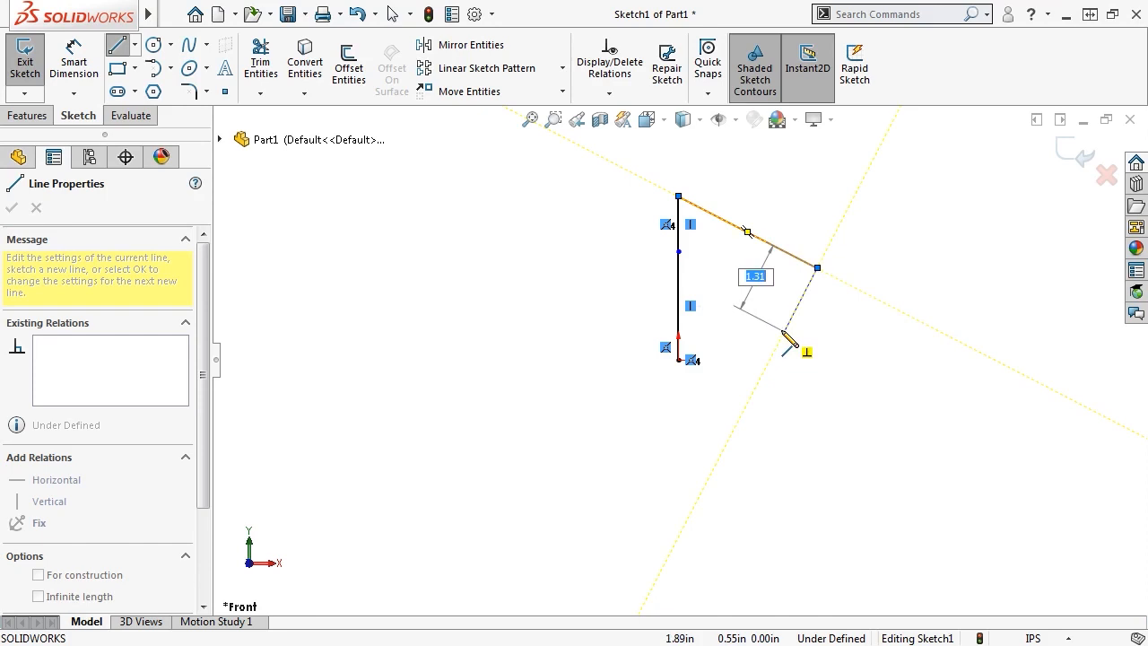
left_click(785, 331)
key("Escape")
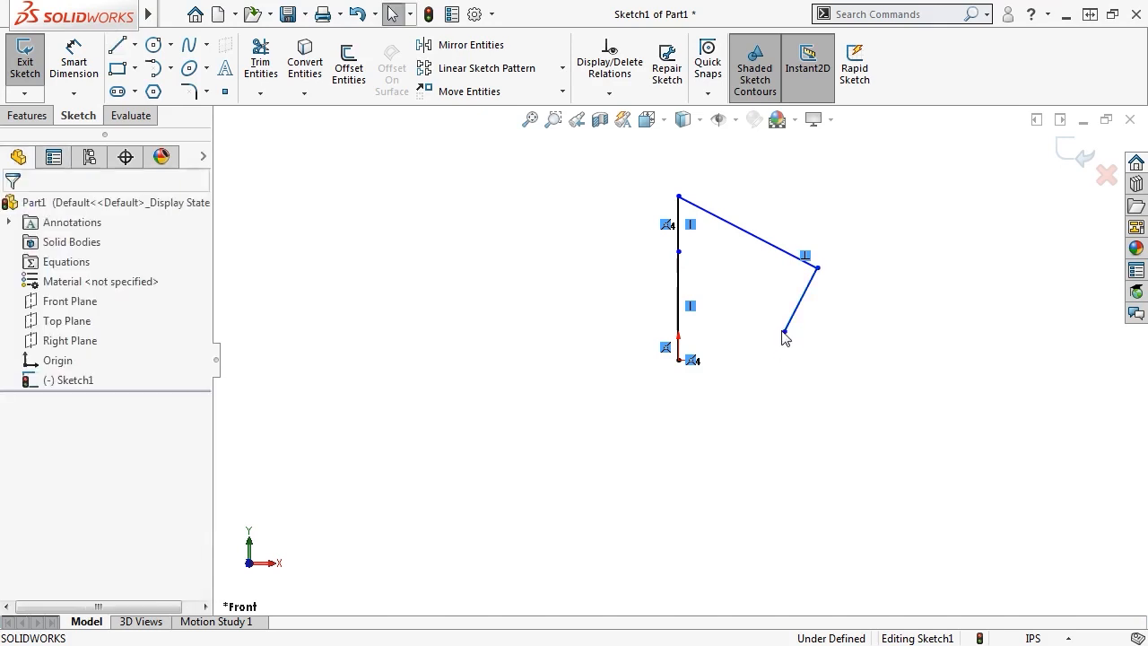
Move the perpendicular corner to about (2.68, 1.83) in and delete all the sketch lines.
mouse_move(817, 267)
left_mouse_down()
mouse_move(854, 253)
mouse_move(817, 259)
mouse_move(814, 282)
mouse_move(763, 313)
mouse_move(846, 272)
mouse_move(820, 231)
mouse_move(780, 223)
mouse_move(859, 272)
mouse_move(825, 292)
mouse_move(820, 266)
mouse_move(836, 278)
left_mouse_up()
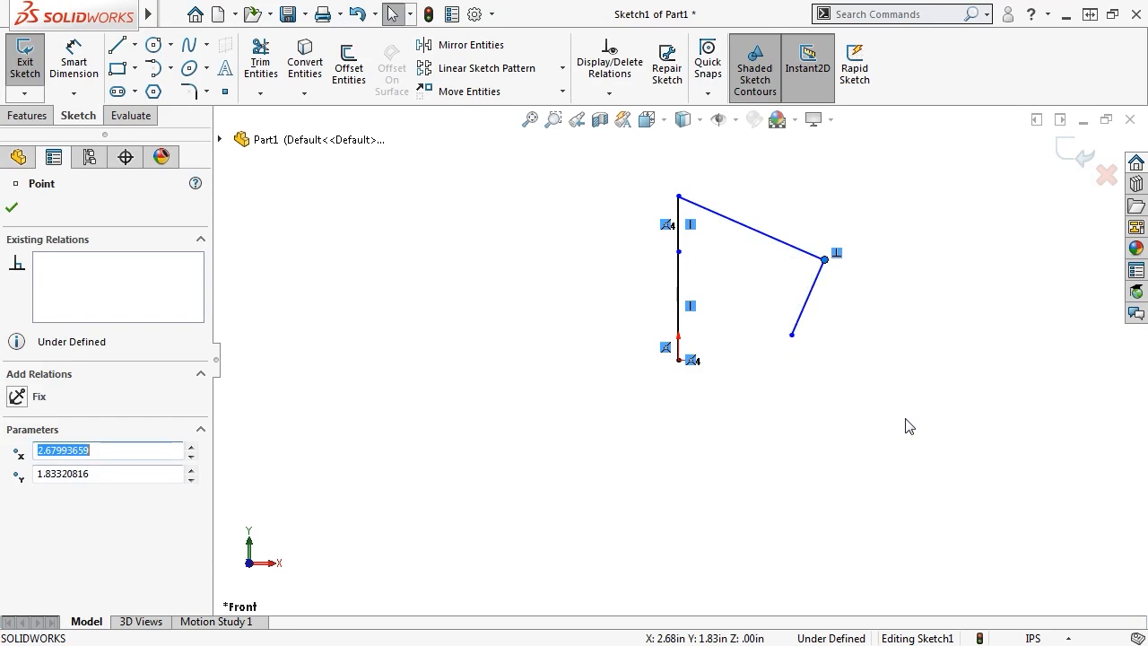
mouse_move(905, 419)
left_mouse_down()
mouse_move(694, 277)
mouse_move(550, 159)
left_mouse_up()
key("Delete")
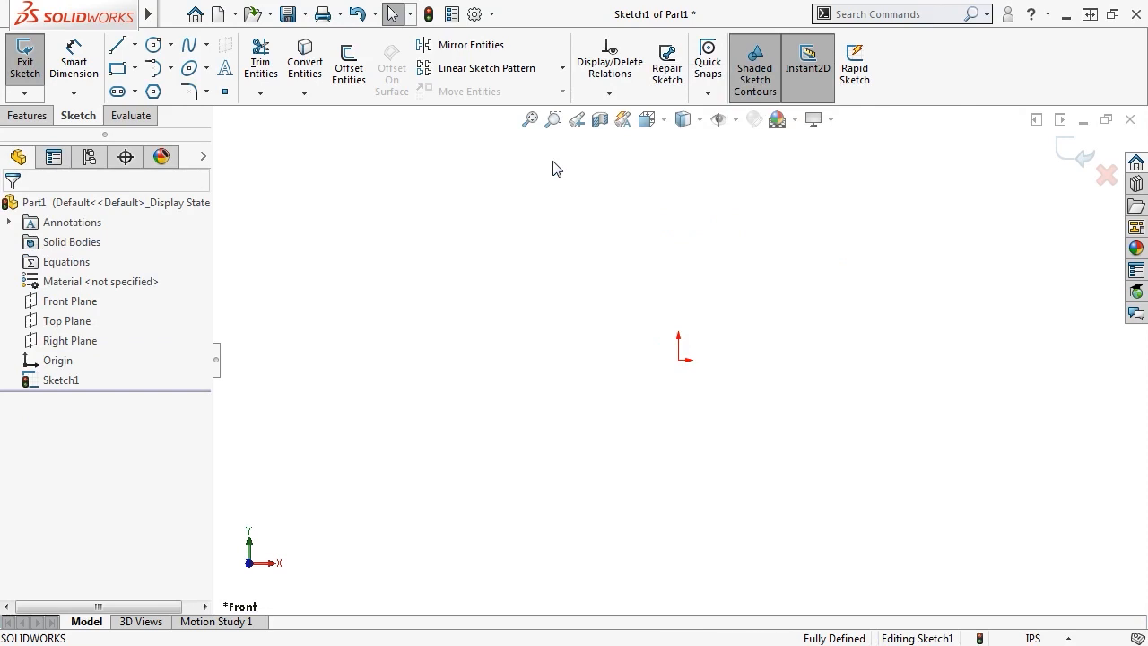
Sketch a sloping line about 3.89 in long at about 40°, starting level with the origin and well to its left.
key("s")
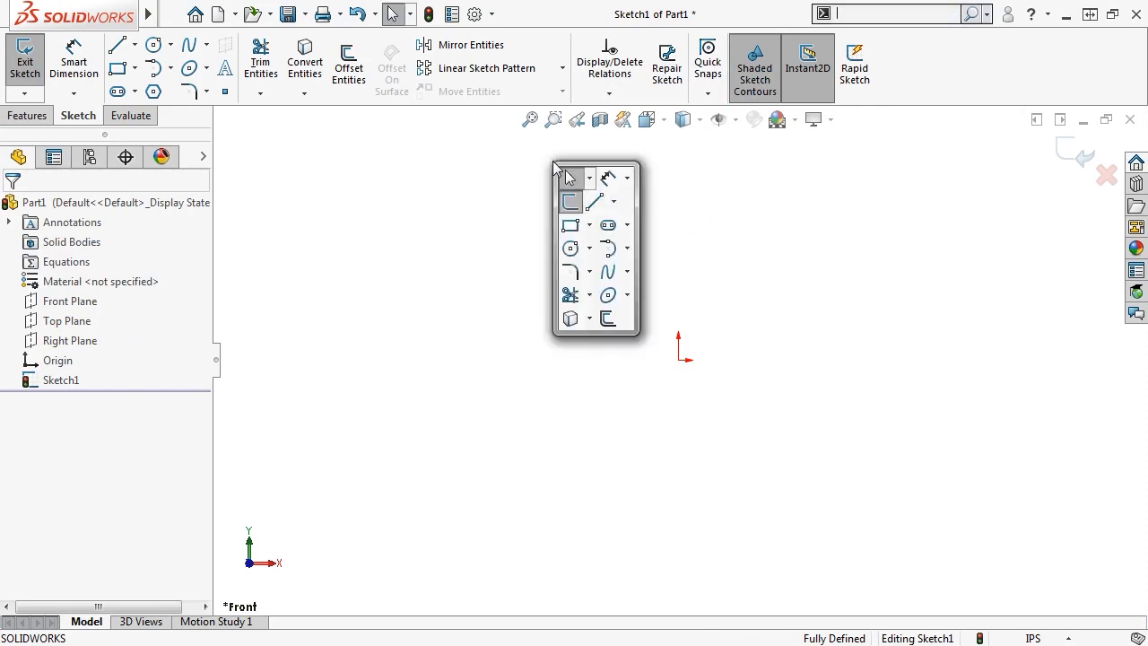
left_click(596, 204)
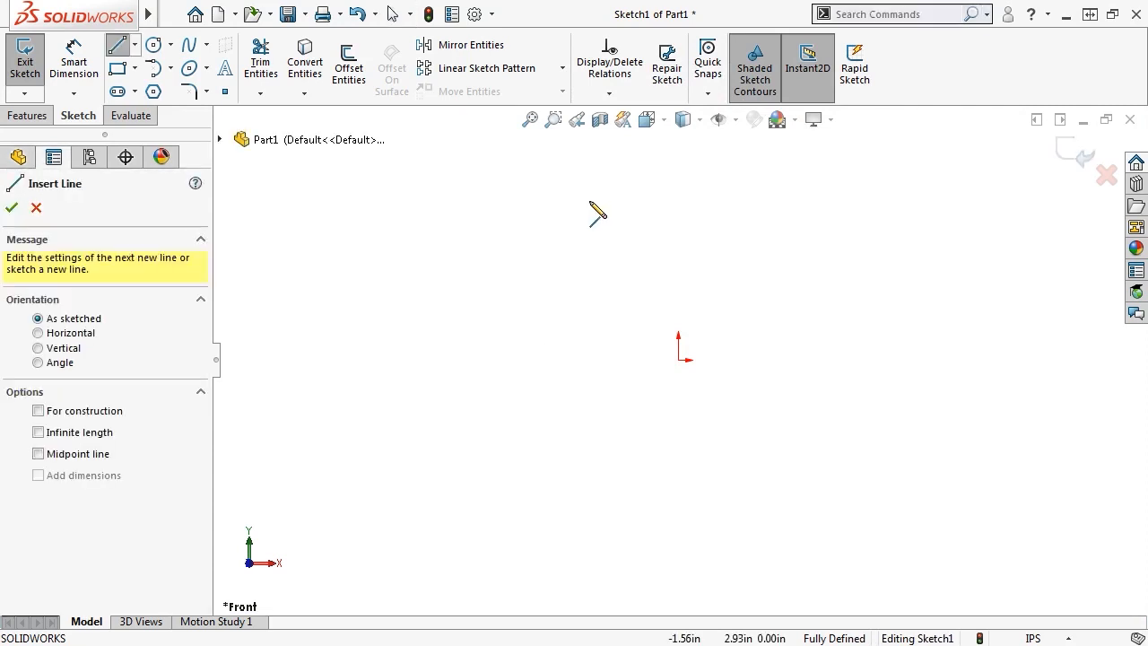
left_click(268, 360)
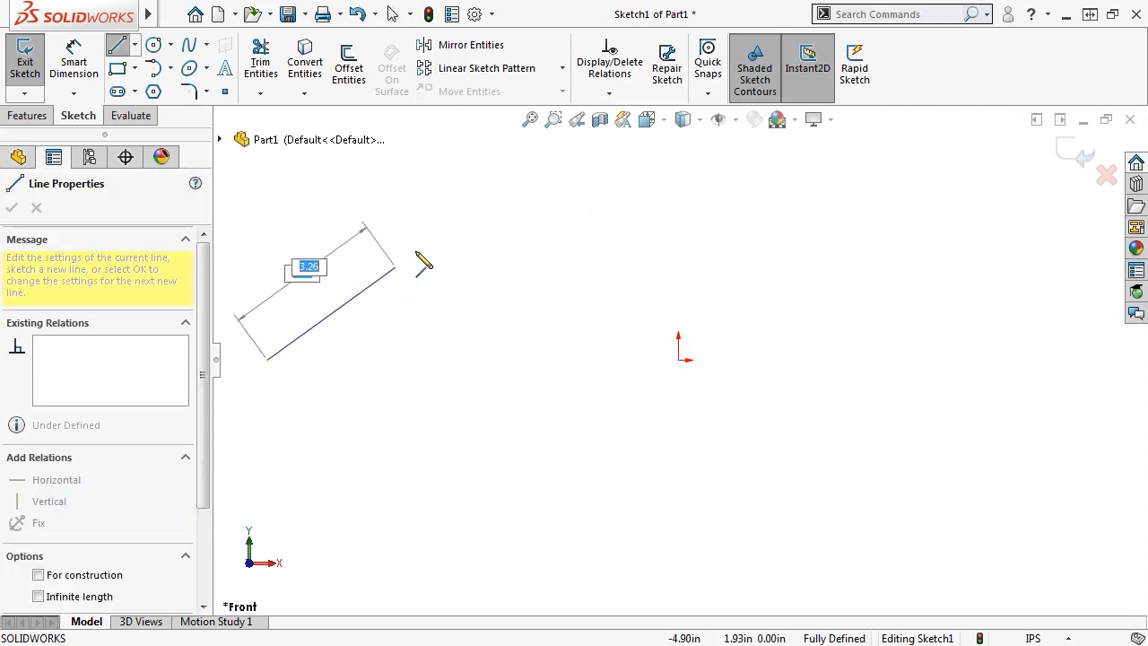
left_click(430, 222)
key("Escape")
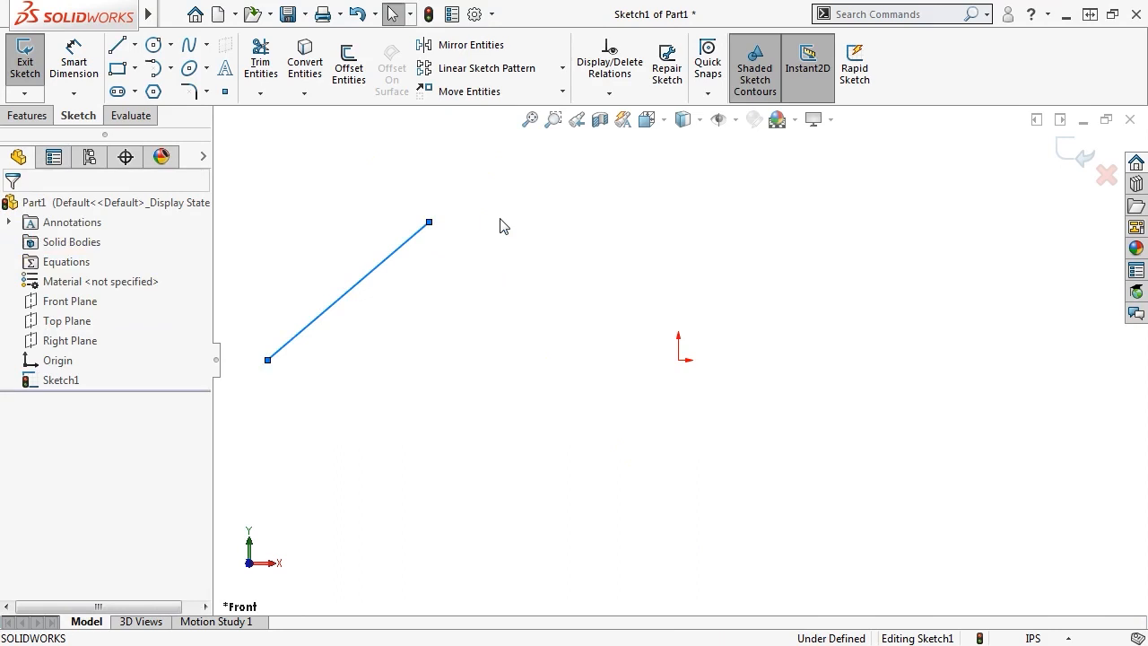
Sketch a second, slightly shorter line below the sloping line, parallel to it through the automatic parallel relation.
left_click(391, 262)
key("s")
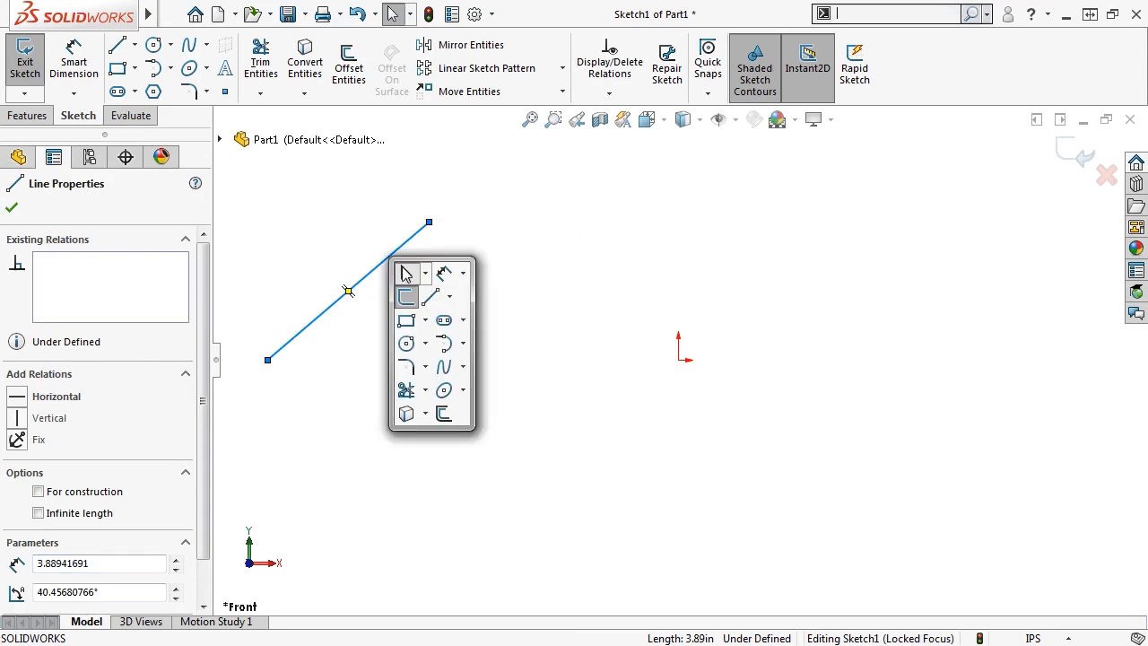
left_click(429, 293)
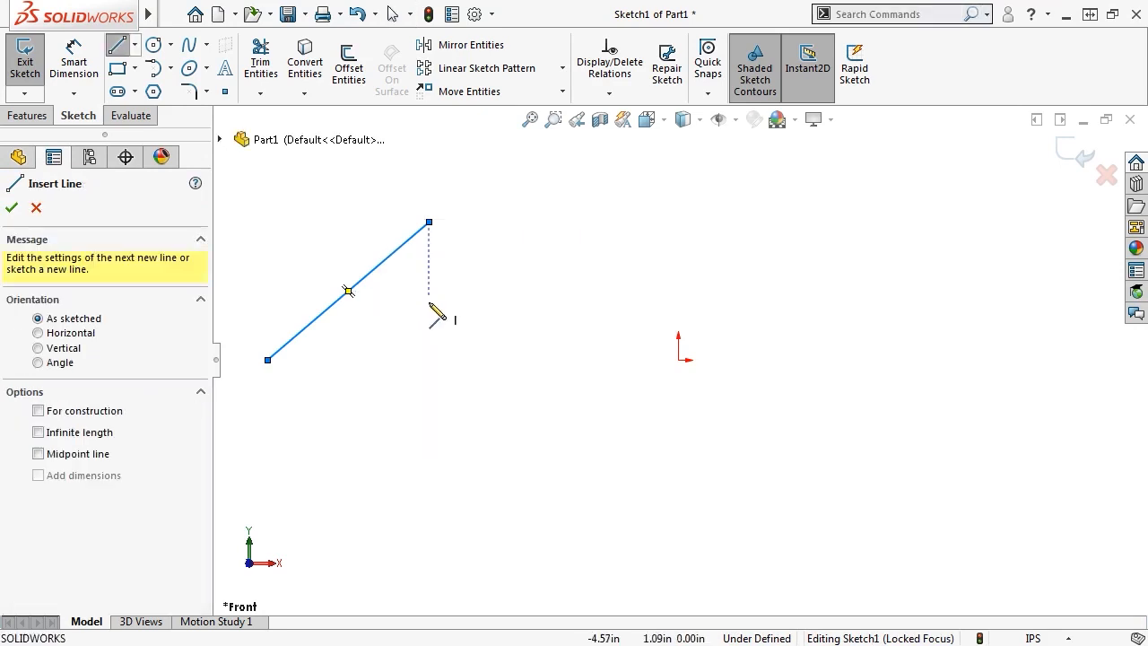
left_click(369, 398)
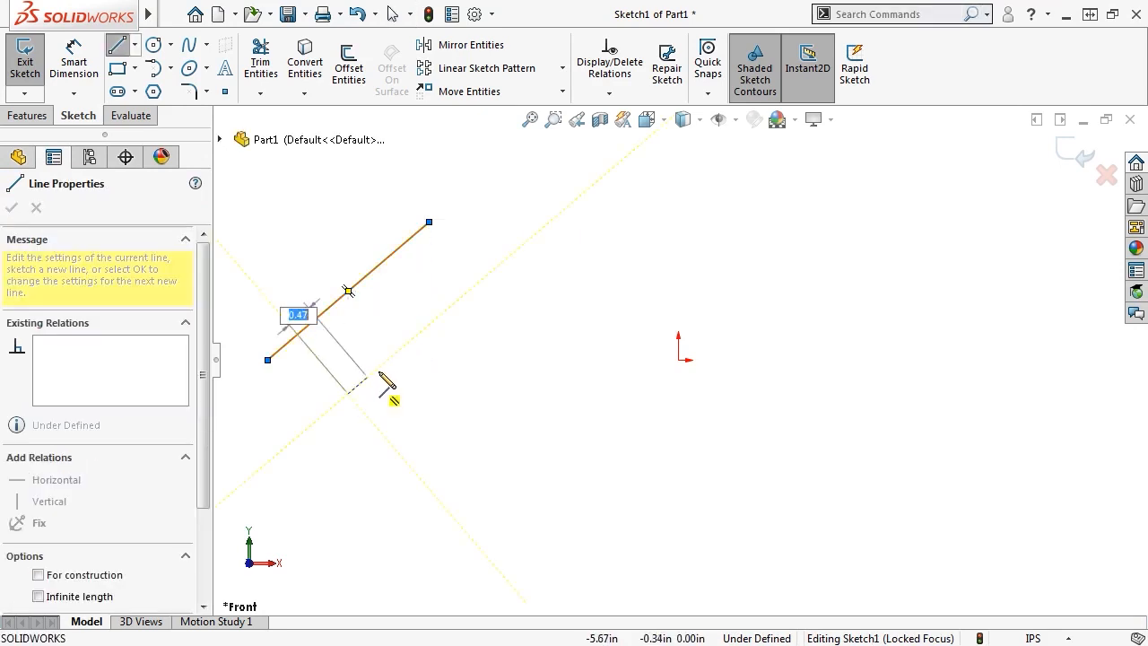
left_click(496, 269)
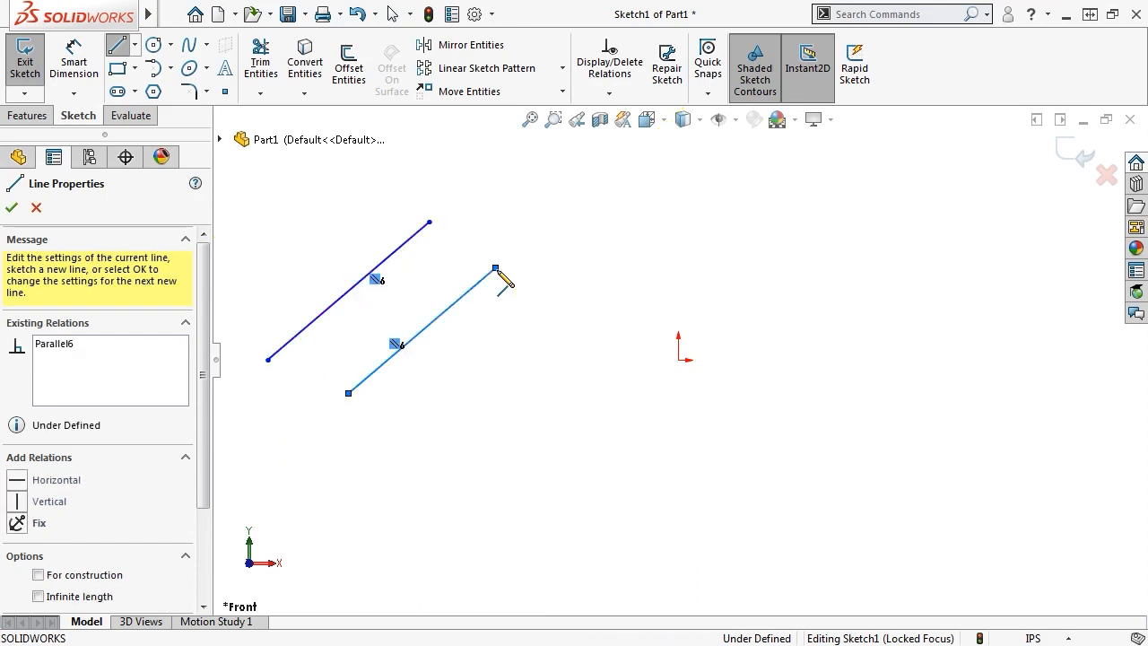
key("Escape")
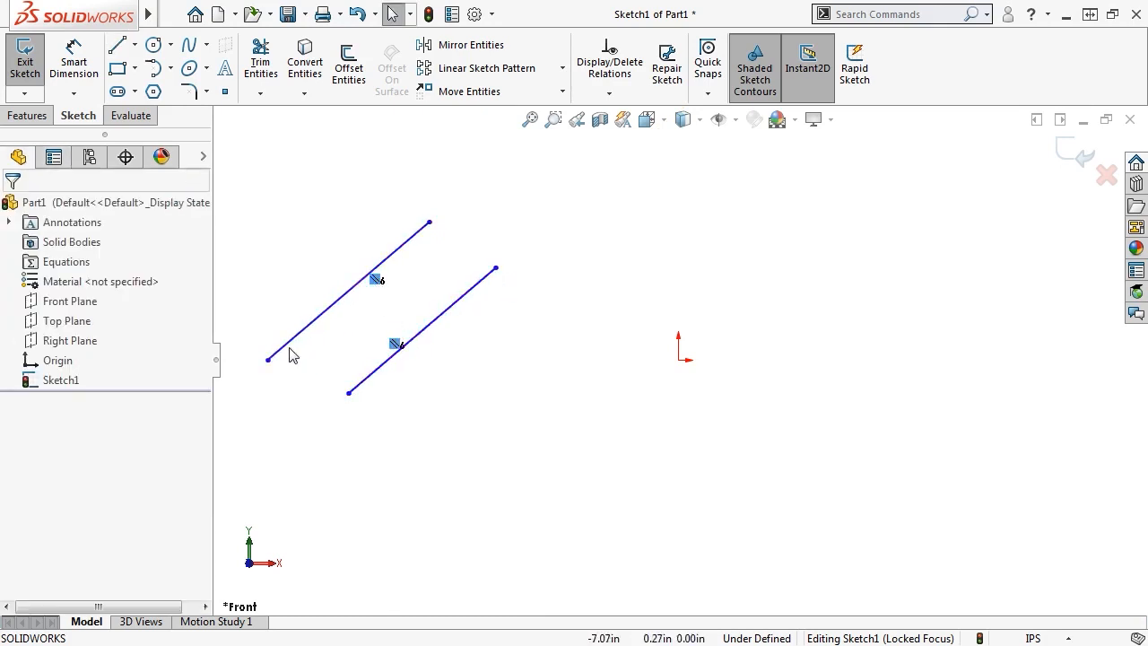
Move the first line's lower endpoint slightly towards the origin to test the parallel relation, and delete both lines.
mouse_move(267, 361)
left_mouse_down()
mouse_move(334, 394)
mouse_move(277, 235)
mouse_move(278, 359)
left_mouse_up()
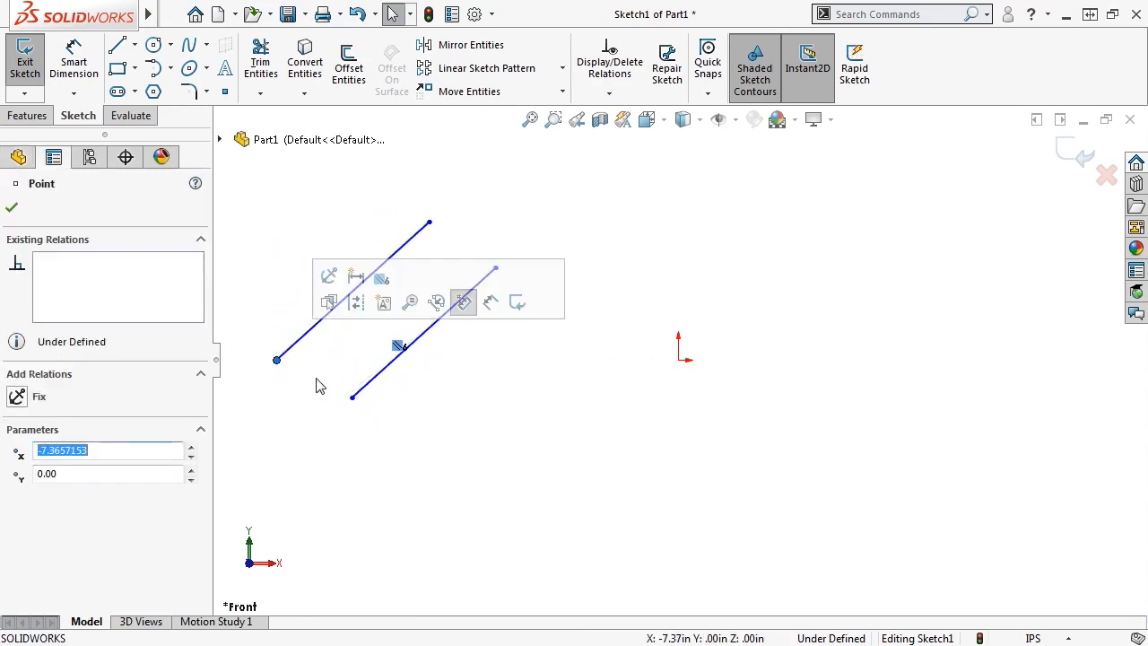
left_click_drag(602, 440, 231, 166)
key("Delete")
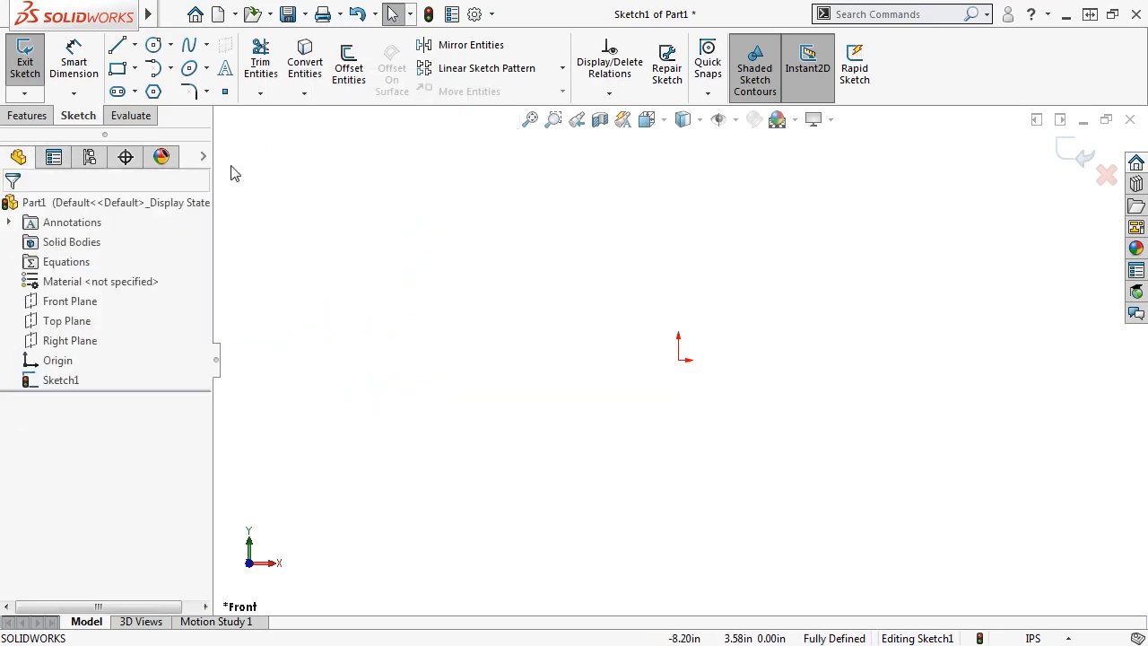
Sketch a center-defined circle above and well to the left of the origin, keeping it clear of the origin.
key("s")
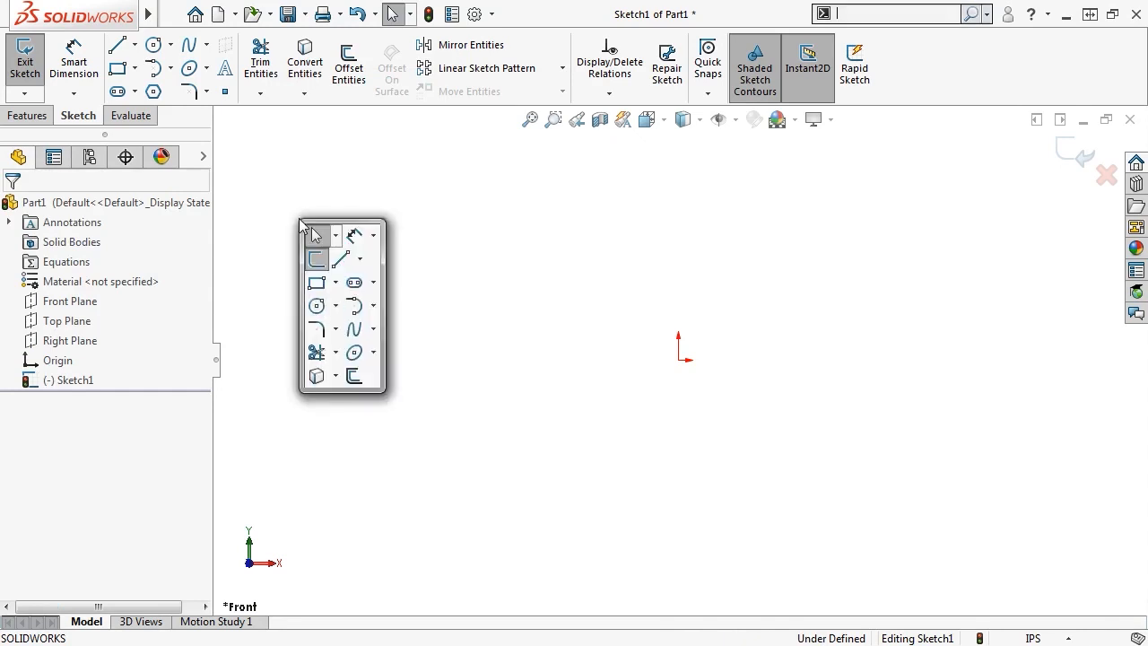
left_click(326, 290)
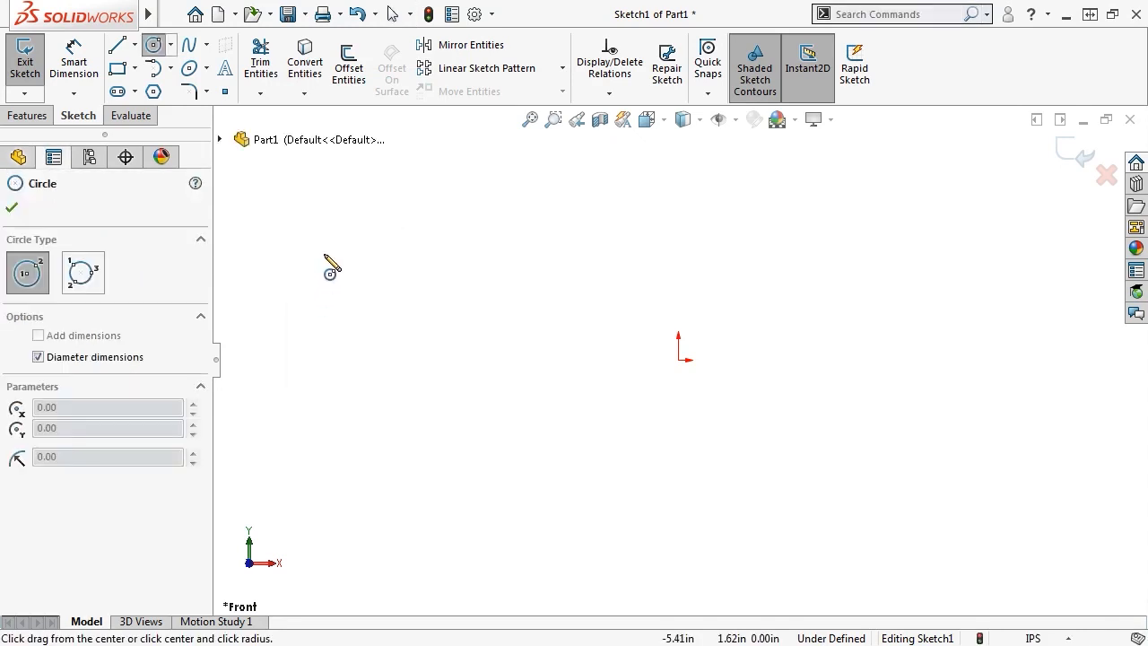
left_click(324, 253)
left_click(410, 288)
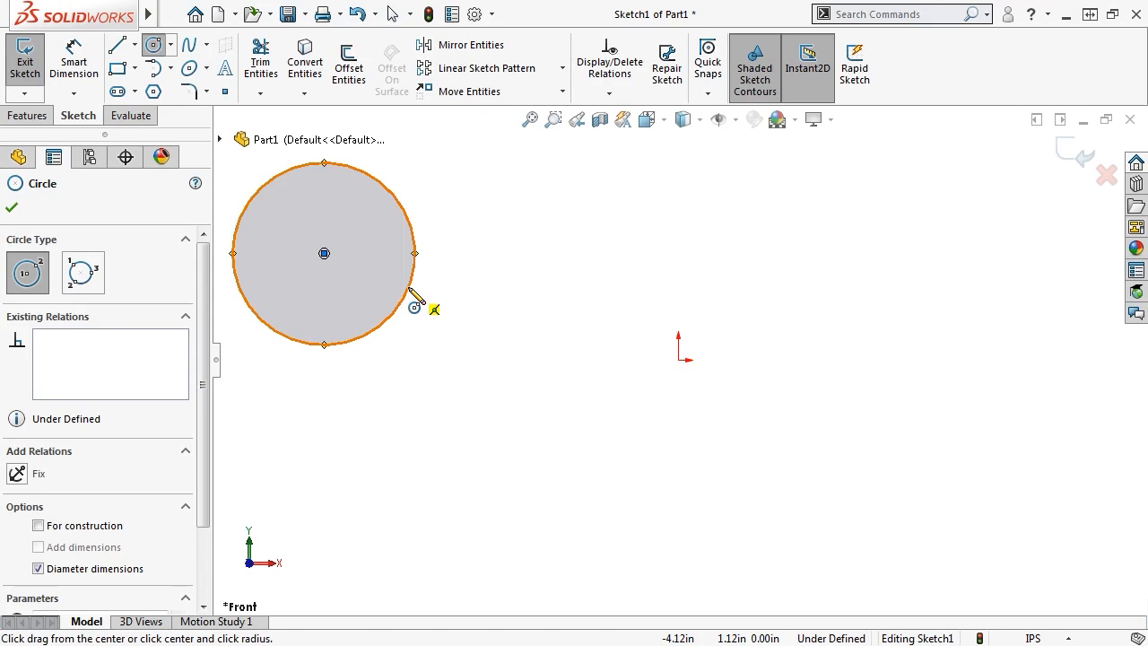
left_click(409, 288)
key("Escape")
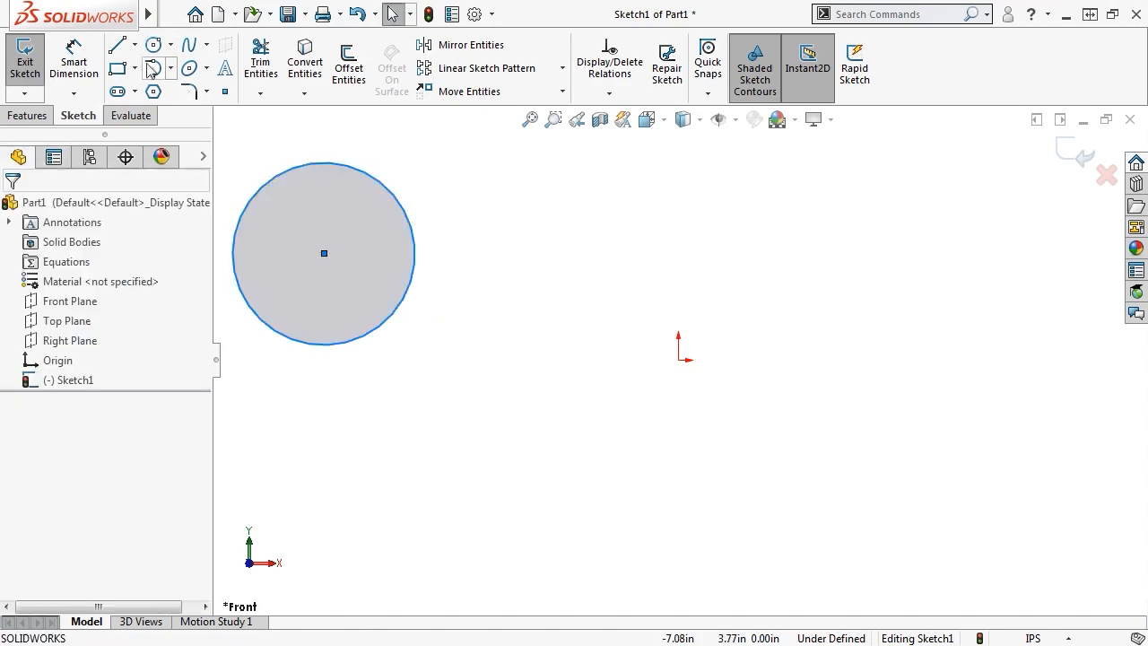
Start the Line tool with the orientation left as sketched.
left_click(116, 45)
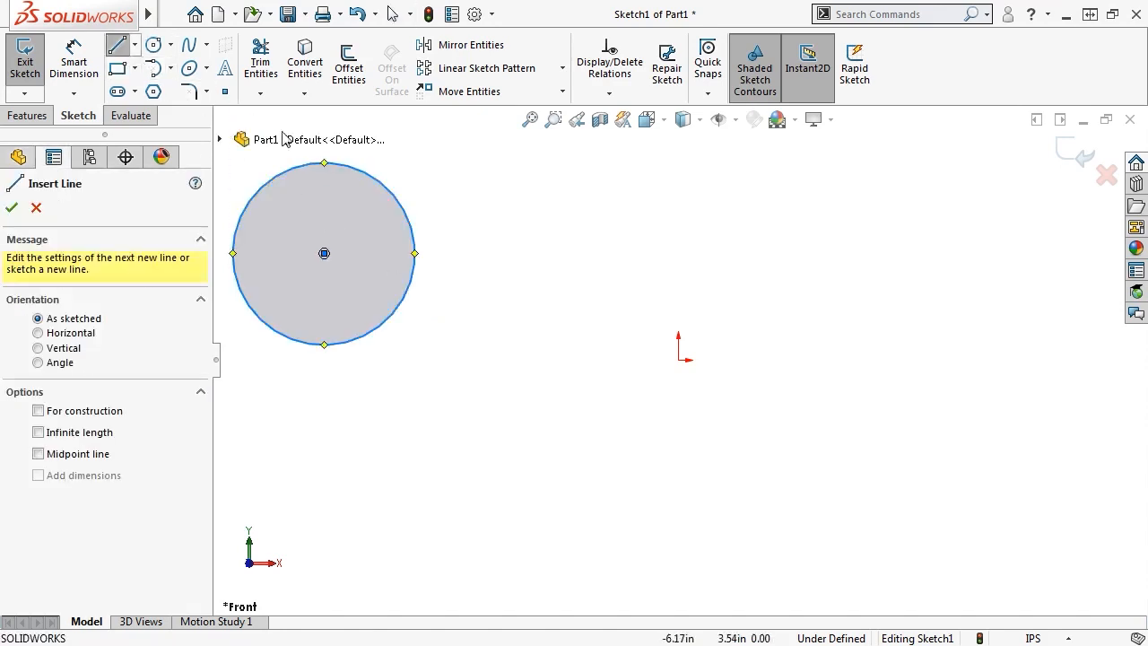
Sketch a line from the circle's upper-right edge sloping down toward the sketch origin.
left_click(401, 204)
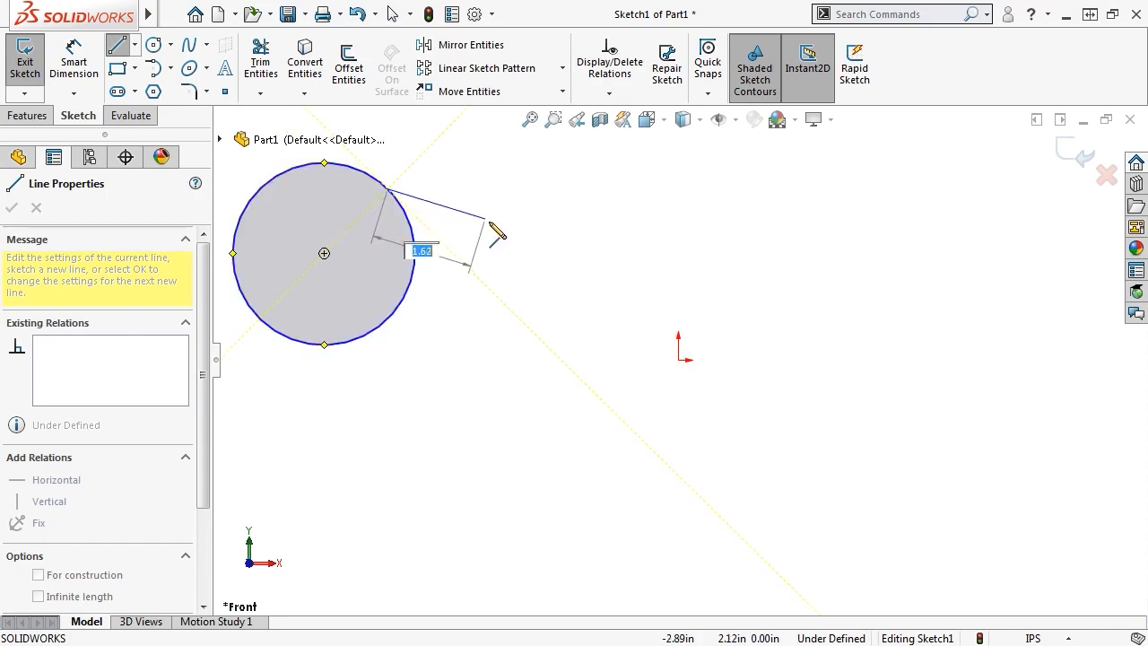
left_click(568, 272)
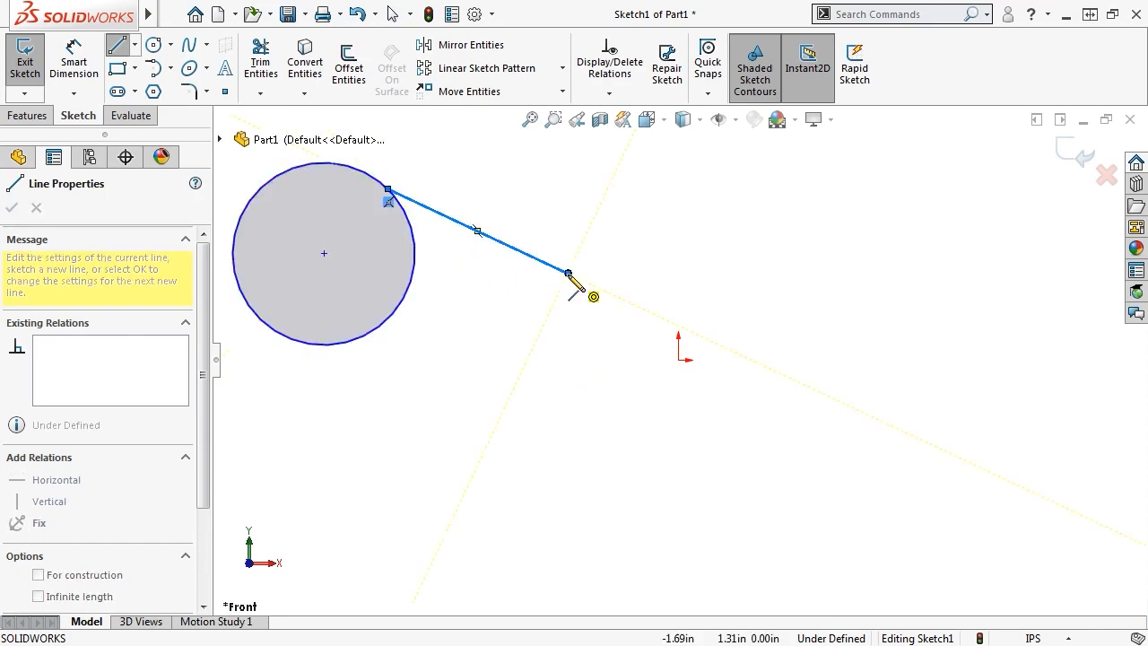
key("Escape")
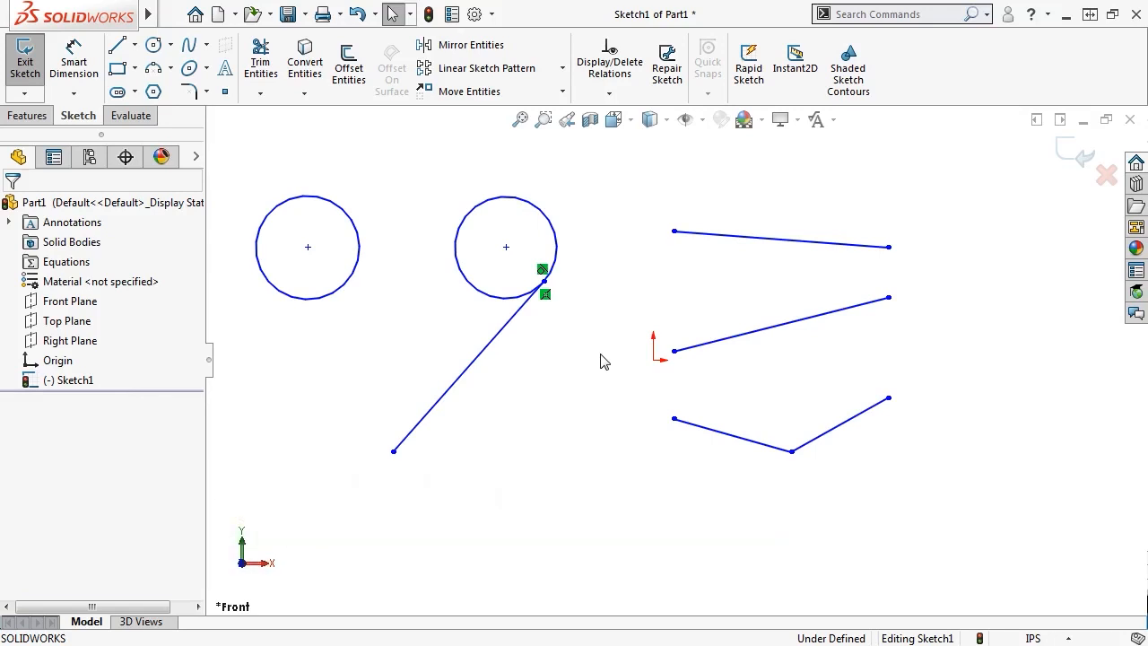
Add horizontal relations to the sloped line beside the origin and to the sloped line above it.
left_click(768, 330)
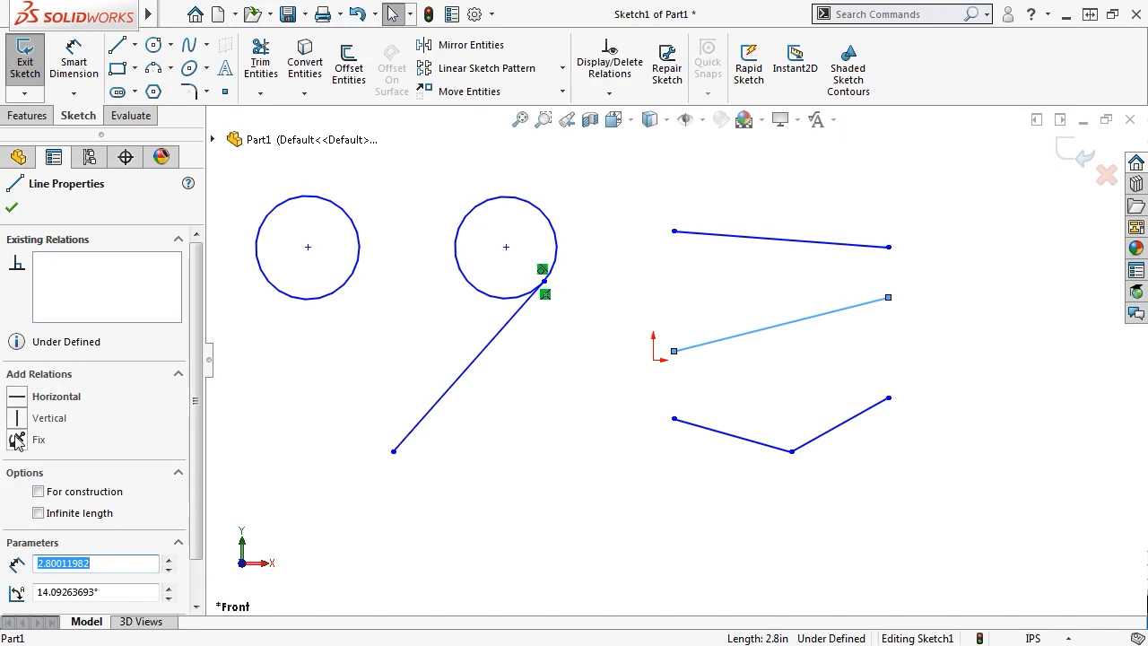
left_click(18, 398)
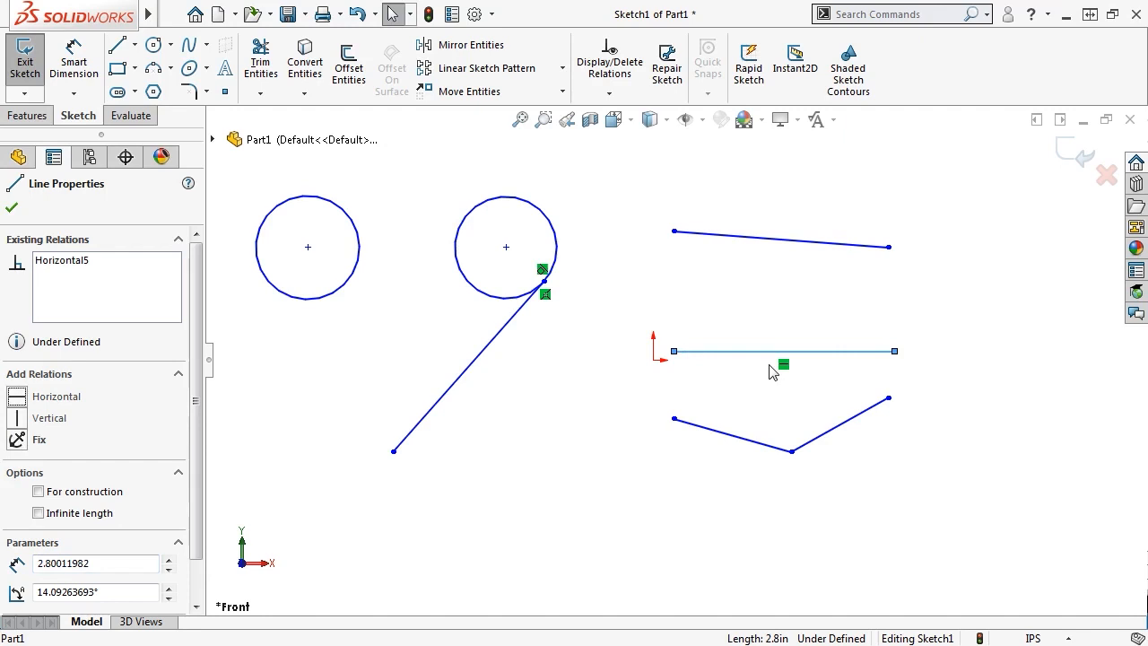
left_click(779, 240)
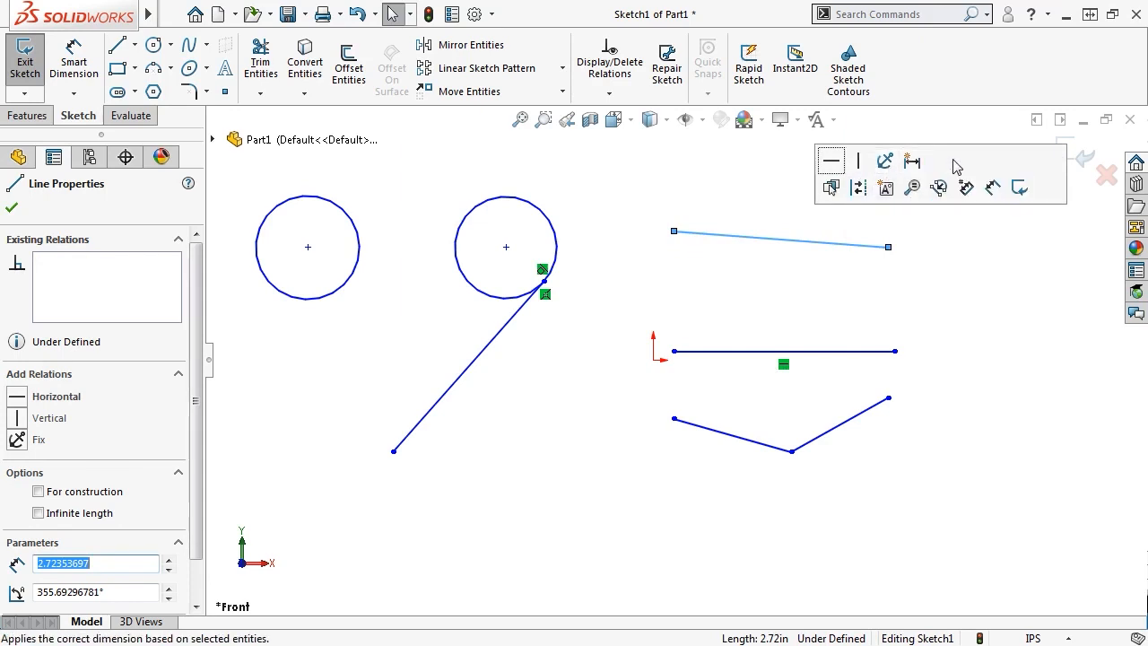
left_click(832, 164)
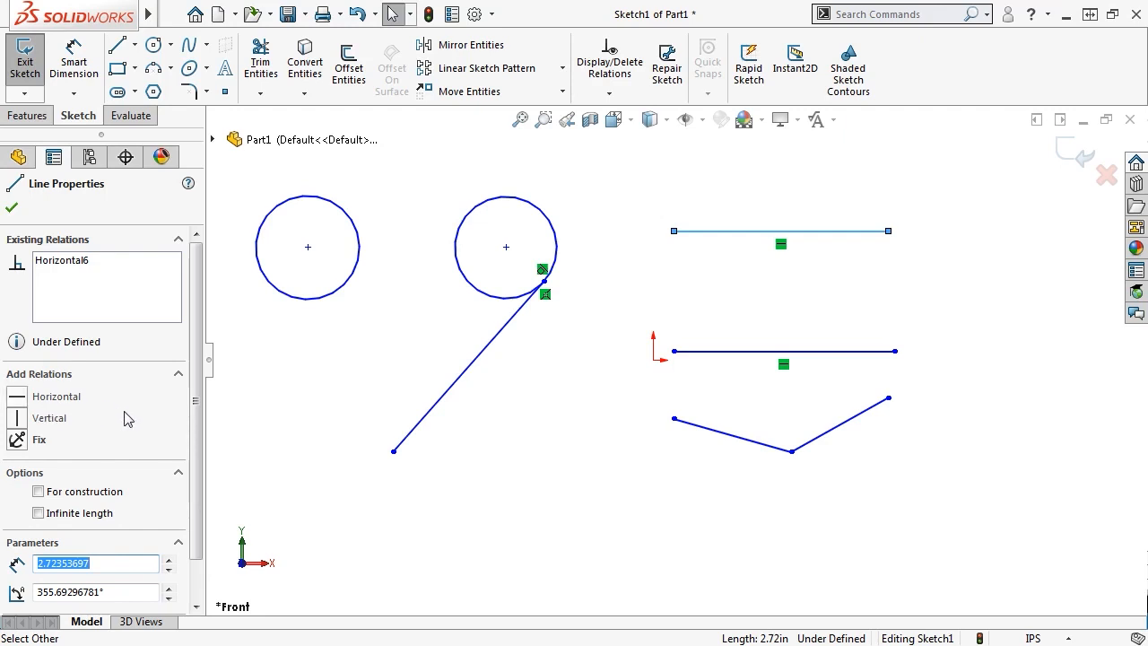
left_click(12, 209)
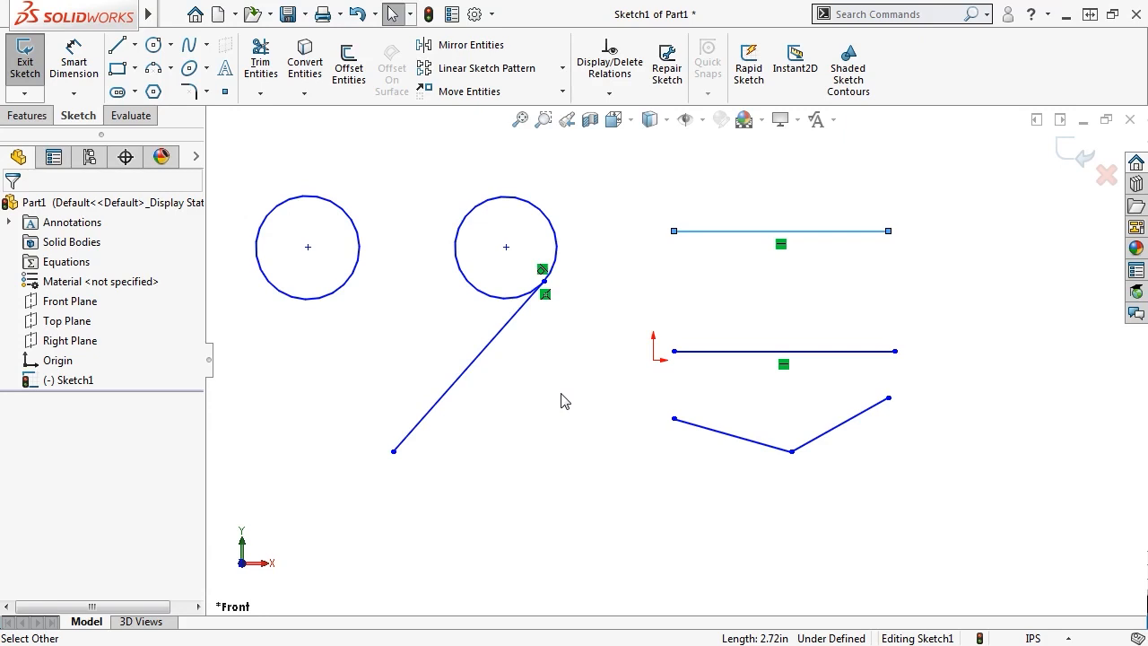
Sketch a three-point arc that starts at the right endpoint of the uppermost line and curls above it.
key("s")
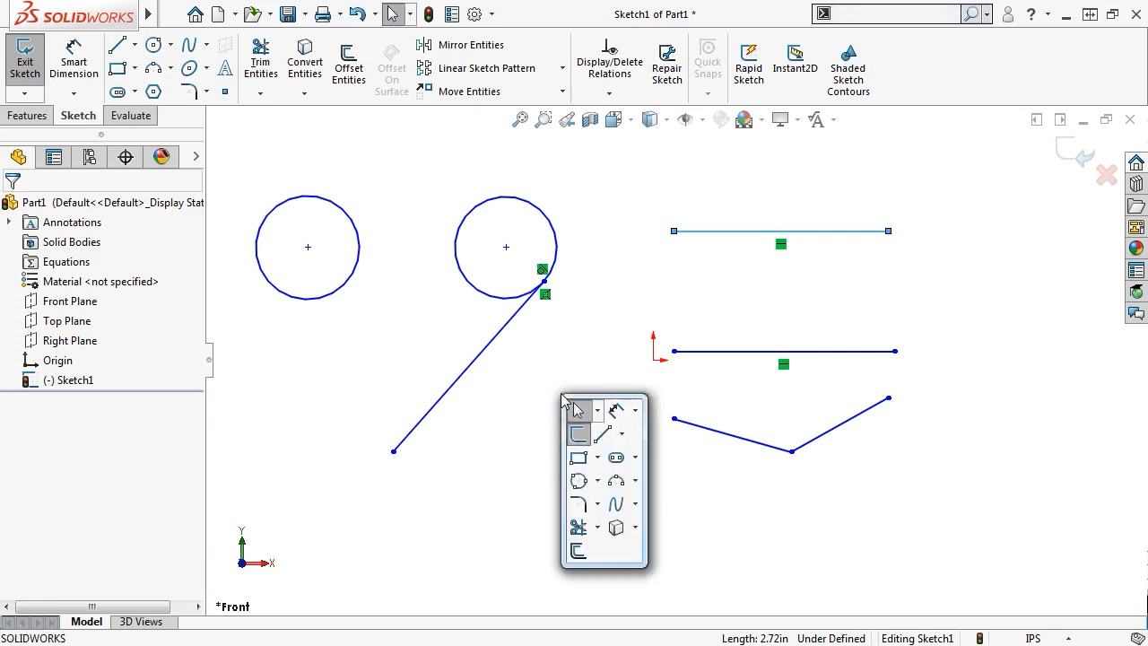
left_click(617, 481)
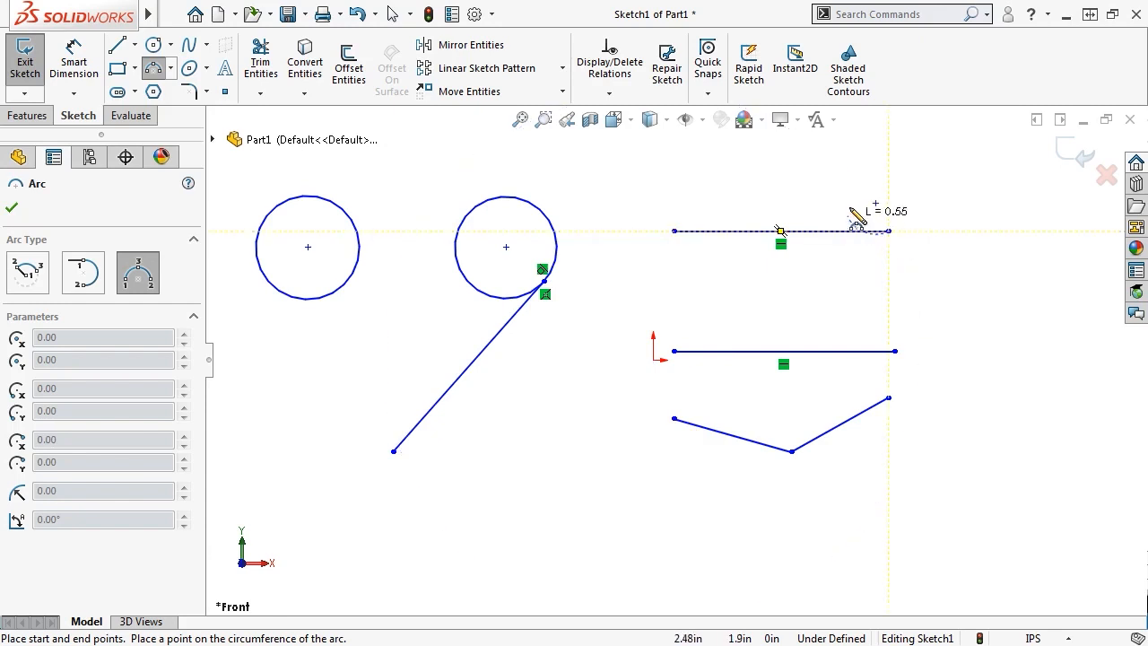
left_click(859, 193)
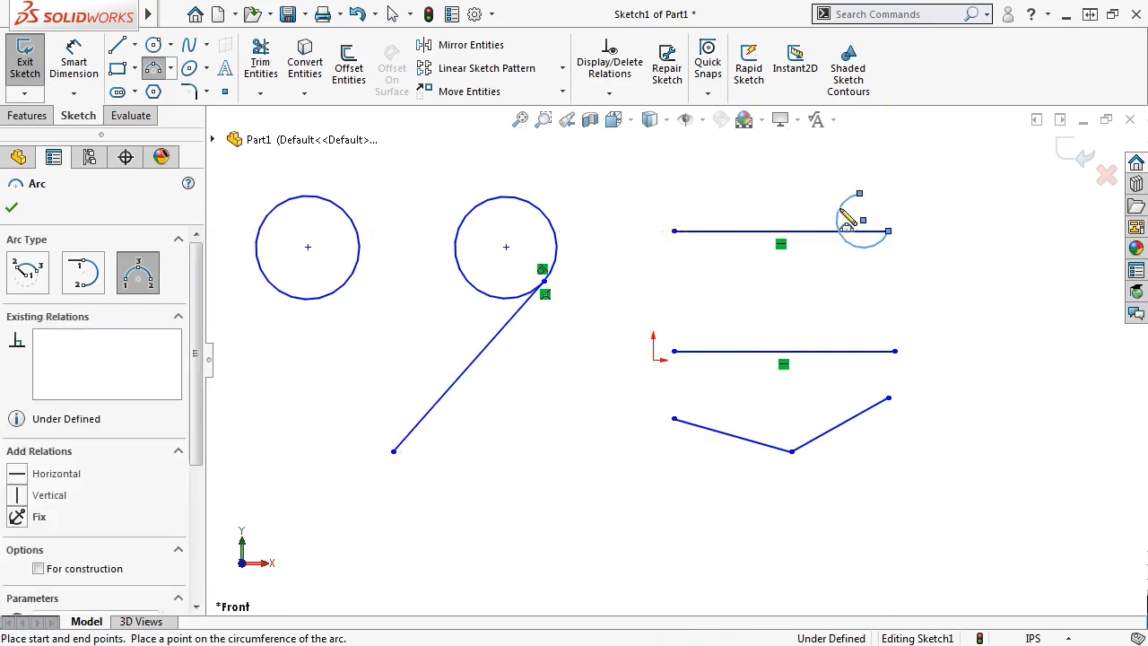
left_click(846, 222)
key("Escape")
Make the arc tangent to the uppermost line and the two joined lower lines perpendicular at their shared endpoint.
left_click(810, 235, "ctrl")
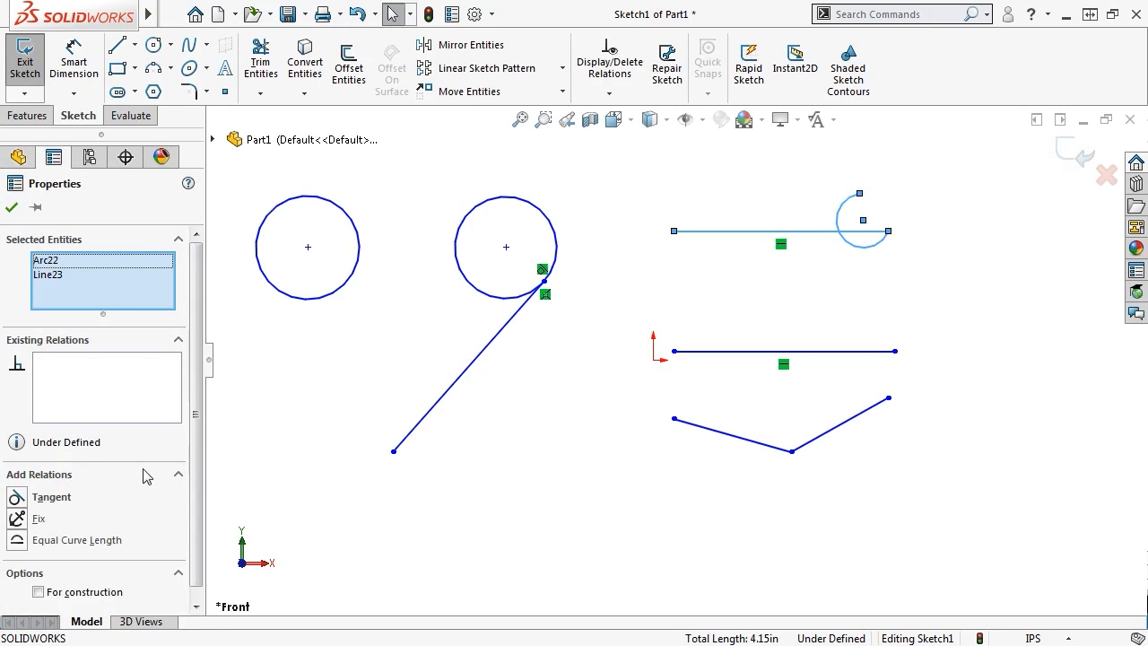
left_click(17, 499)
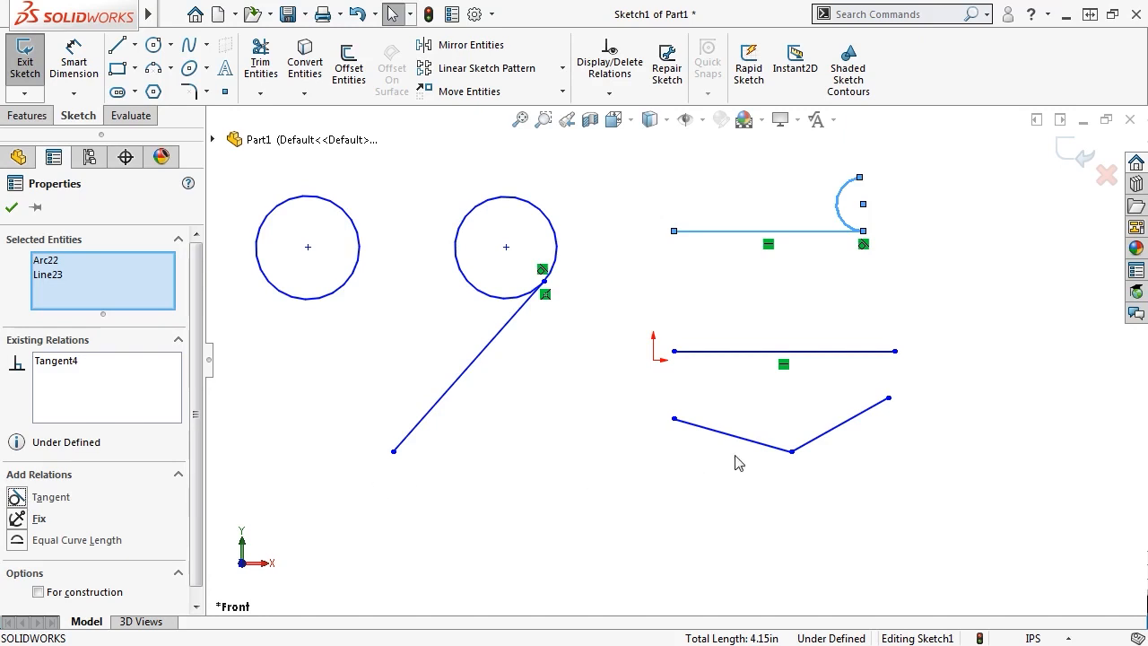
left_click(792, 453)
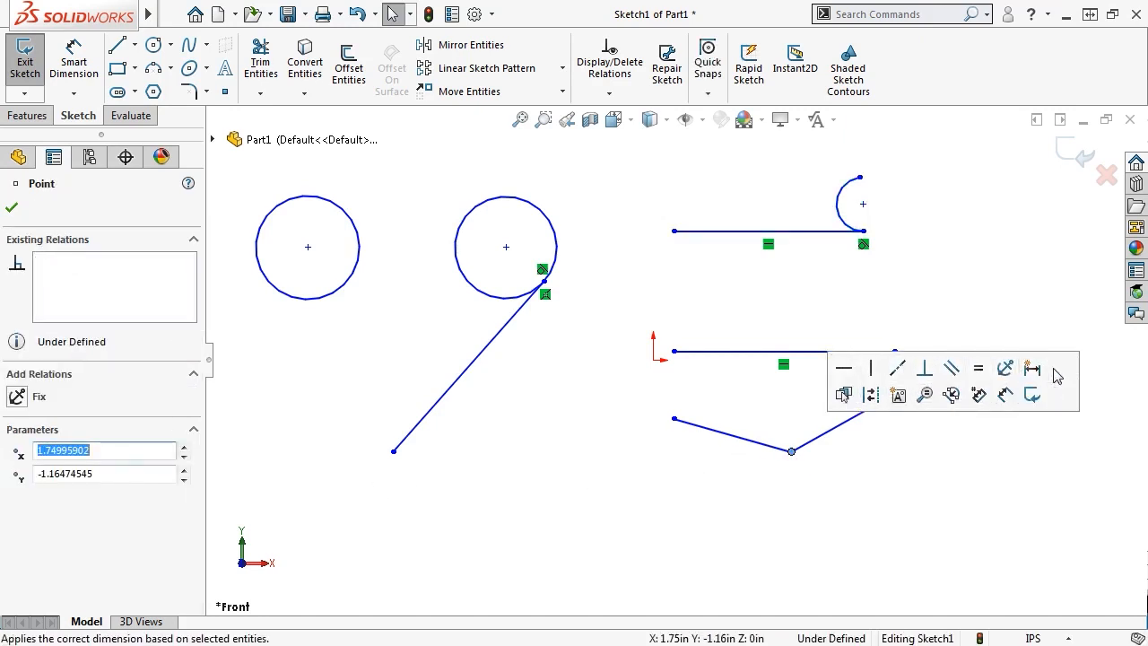
left_click(923, 373)
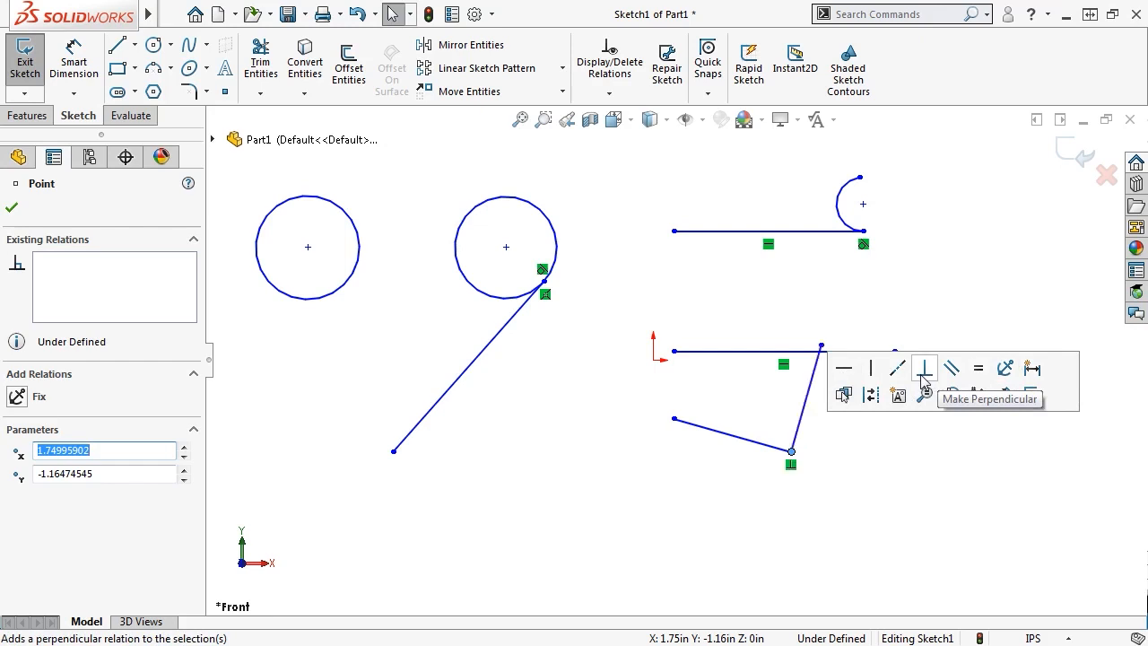
Use Add Relation to make the uppermost horizontal line tangent to the circle that has the sloped line attached.
left_click(607, 96)
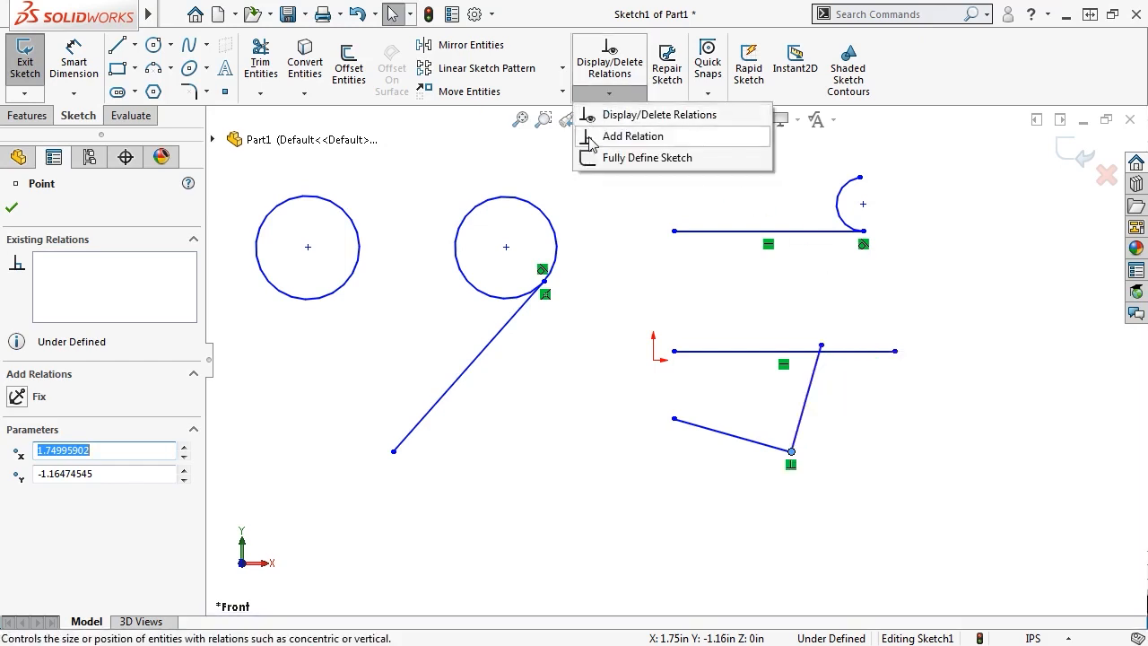
left_click(628, 136)
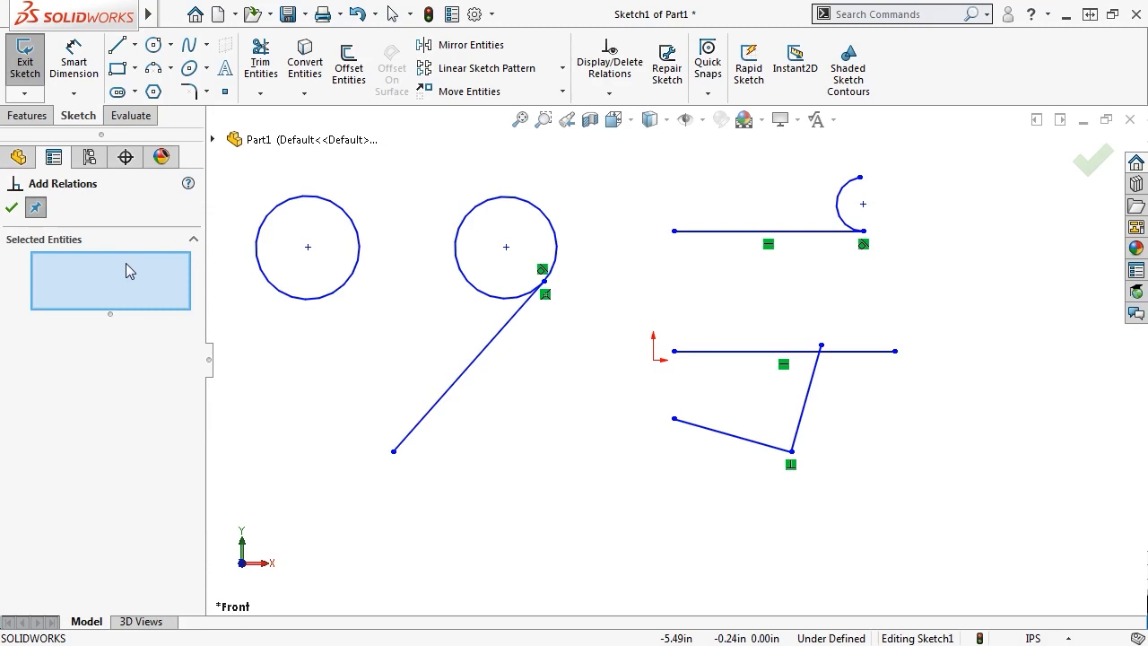
left_click(686, 231)
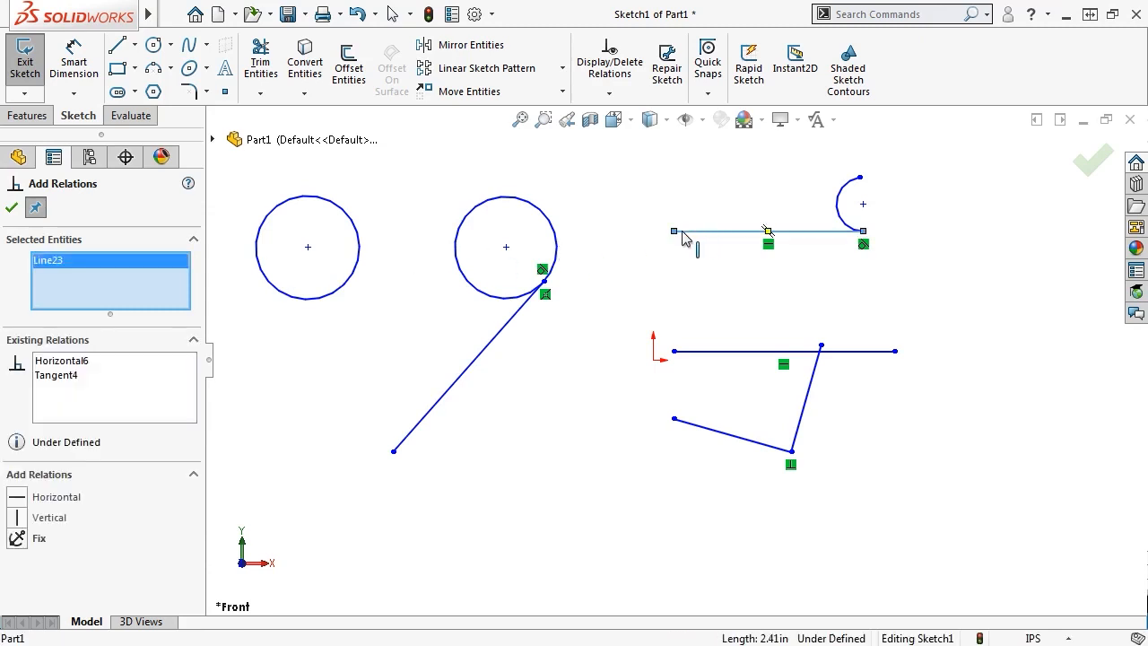
left_click(557, 244)
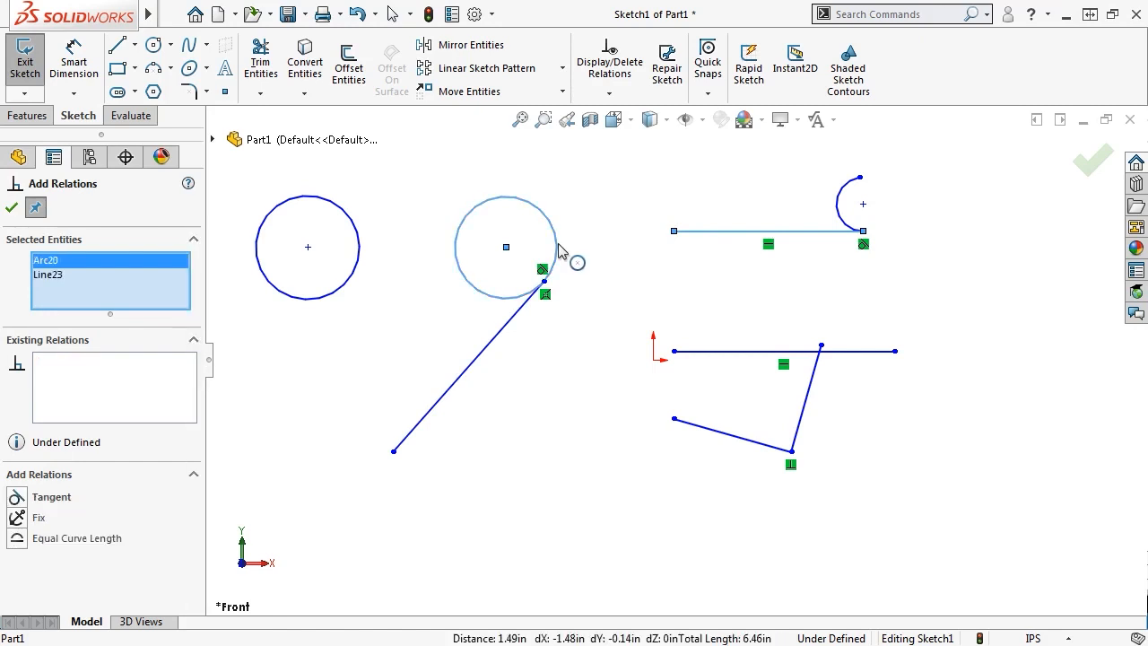
left_click(16, 497)
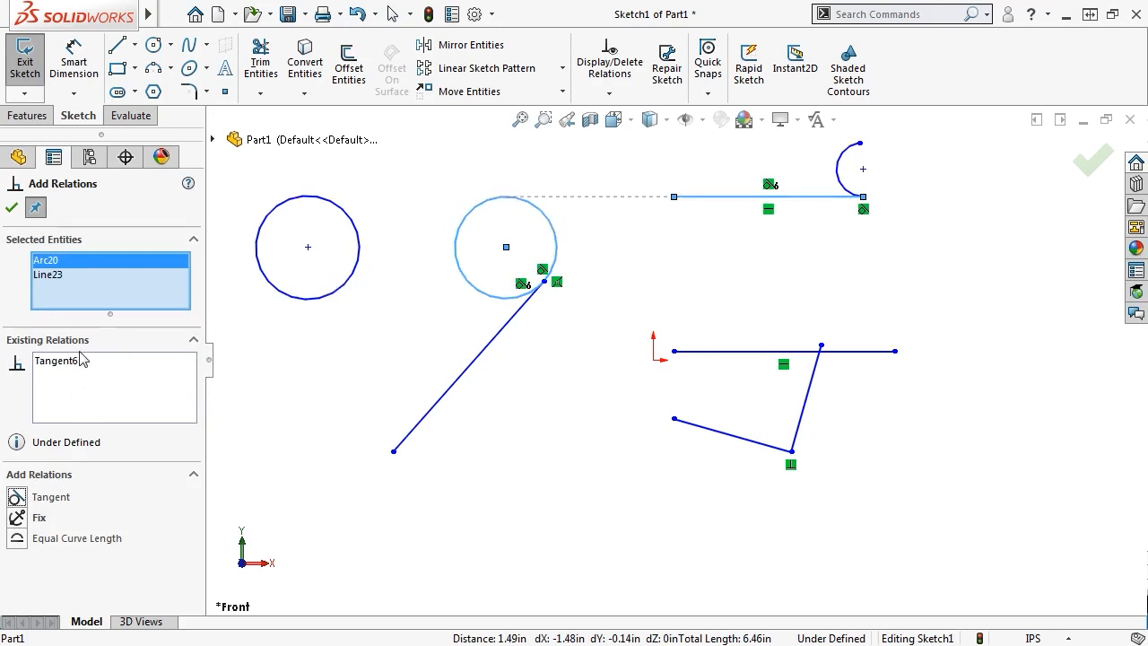
left_click(37, 209)
Delete that circle's coincident relation and its tangent relation to the uppermost line, and move the circle's centre slightly upward.
left_click(557, 282)
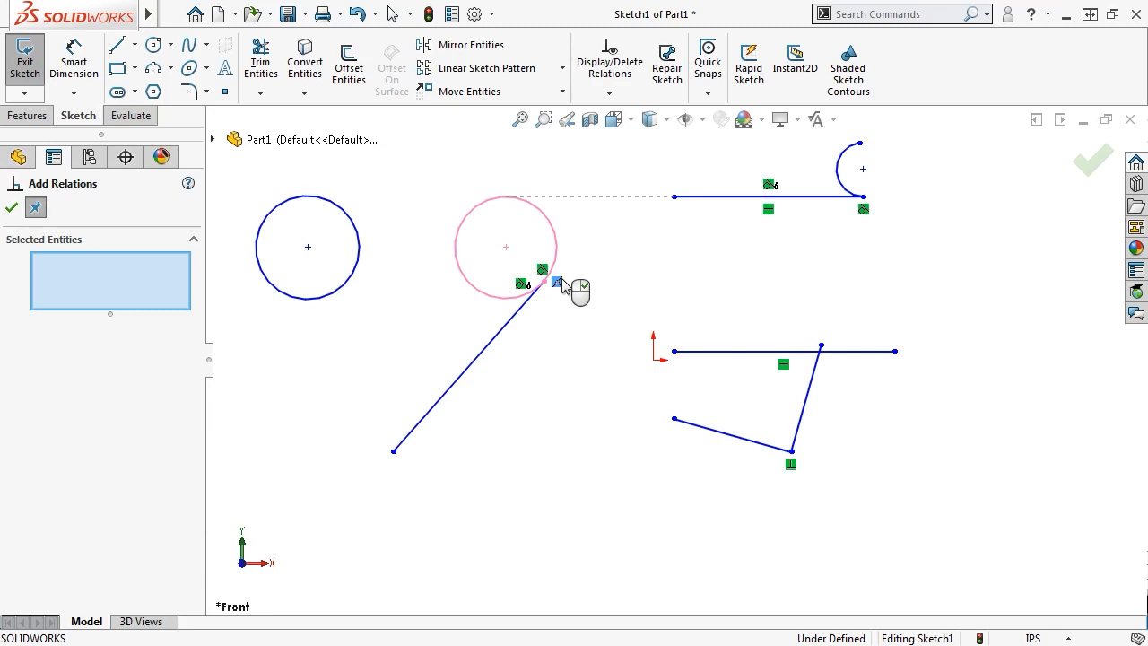
left_click(768, 186)
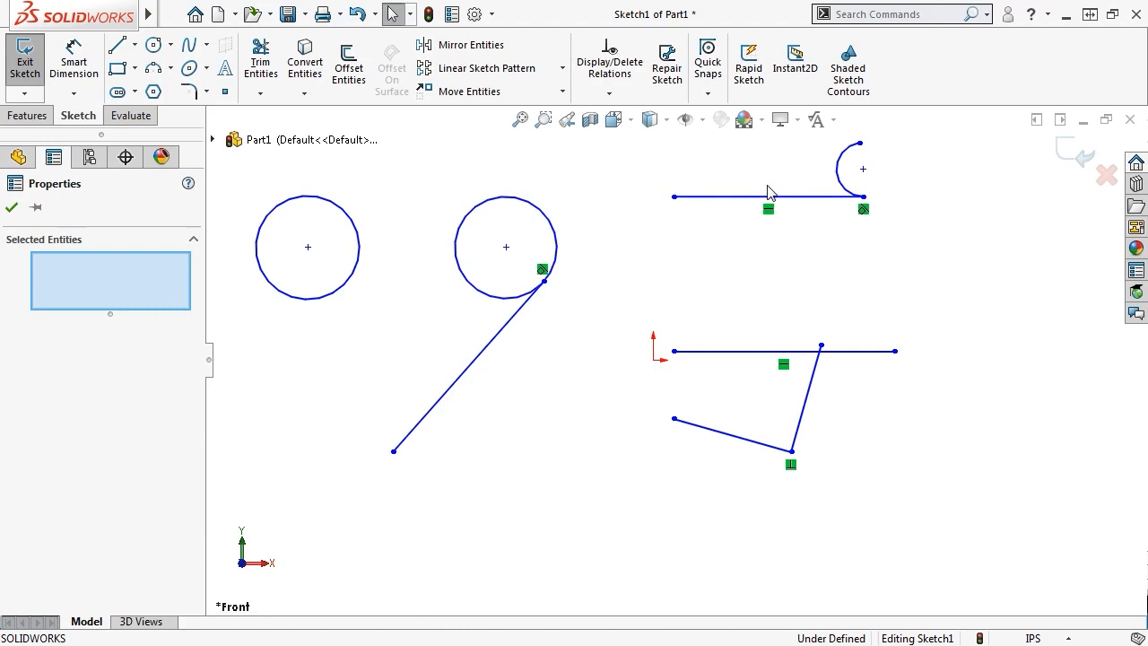
mouse_move(507, 247)
left_mouse_down()
mouse_move(541, 242)
mouse_move(510, 231)
left_mouse_up()
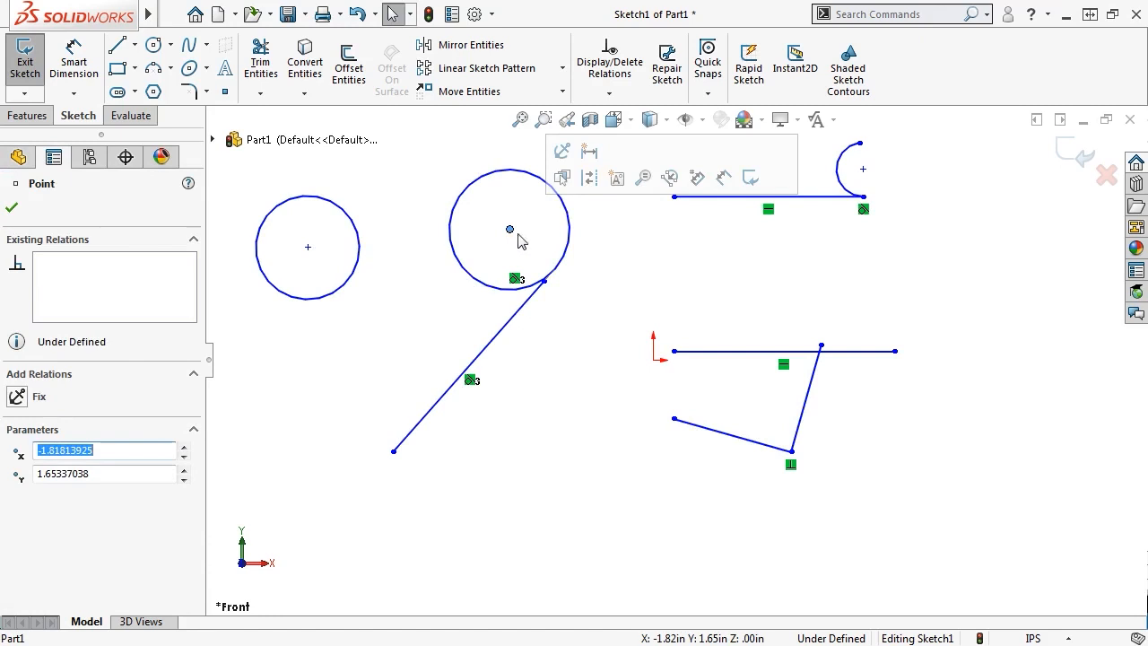
Delete the horizontal relation of the line beside the origin, undo the deletion, and delete the relation again.
left_click(746, 353)
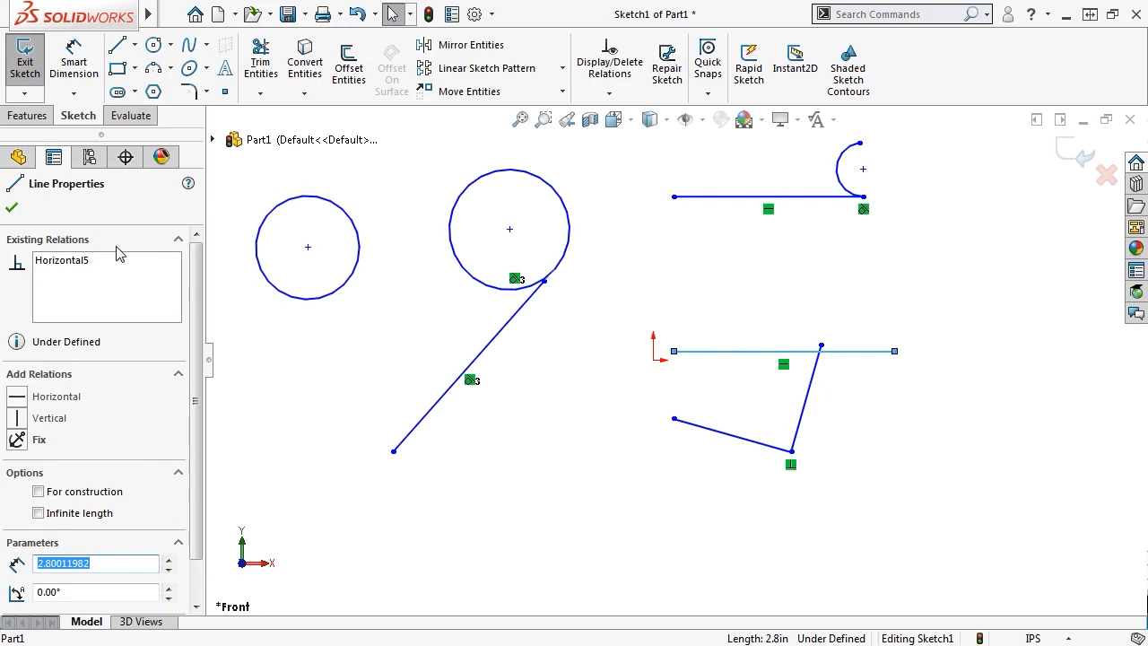
left_click(85, 261)
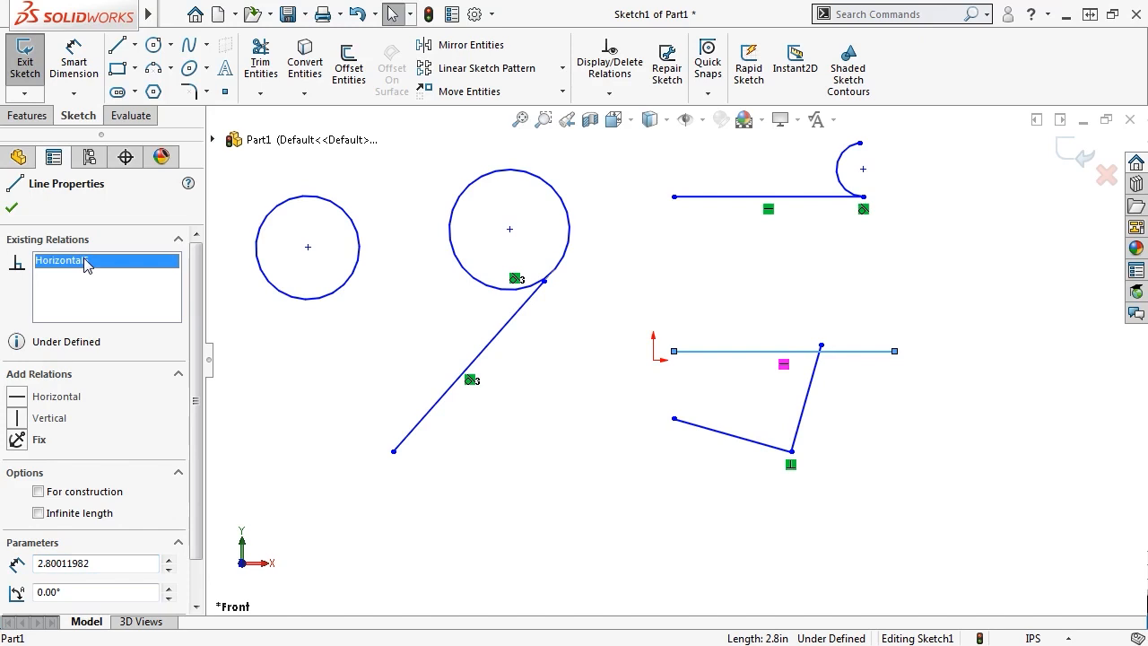
key("Delete")
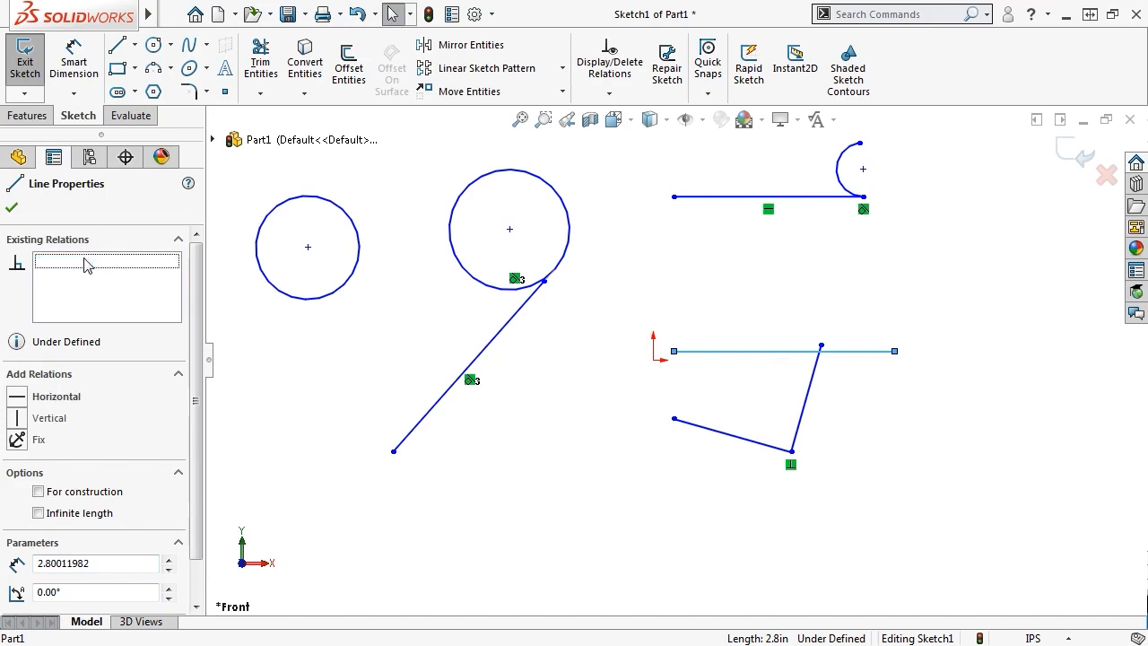
key("ctrl+z")
right_click(86, 261)
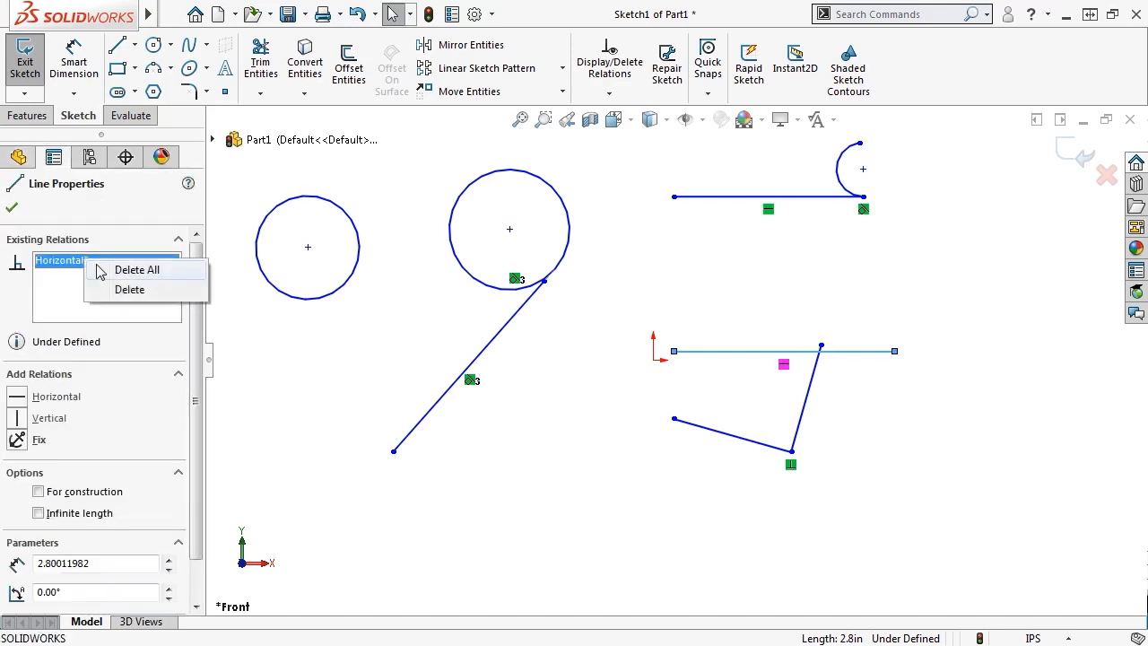
left_click(104, 288)
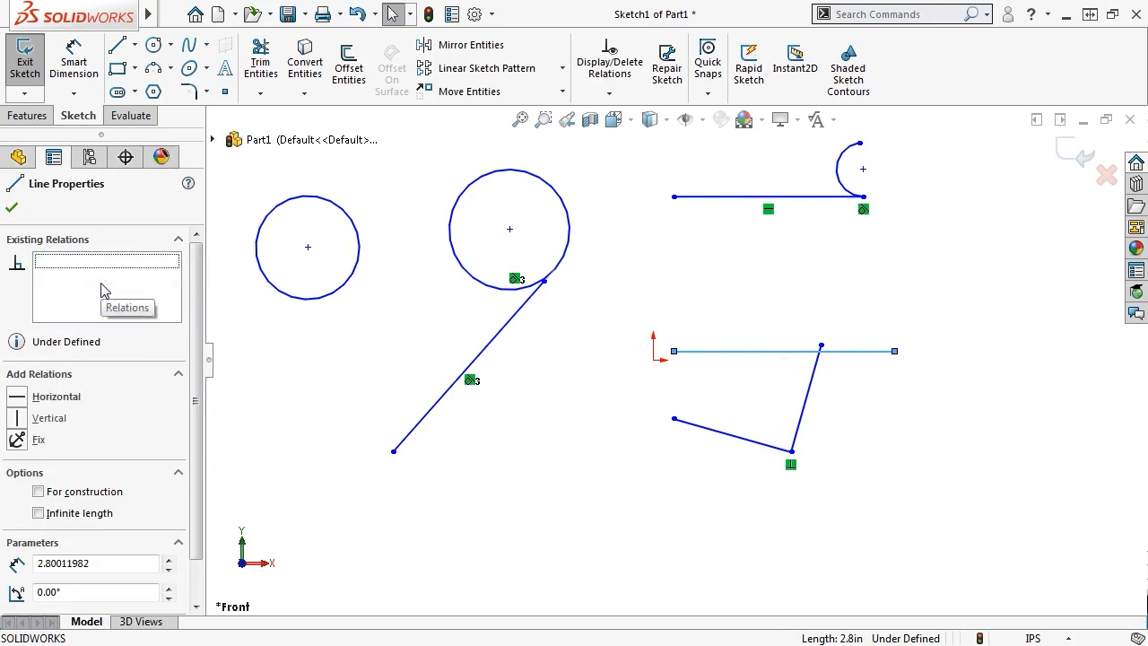
Review the relations of the whole sketch and the available filter options with Display/Delete Relations.
left_click(610, 96)
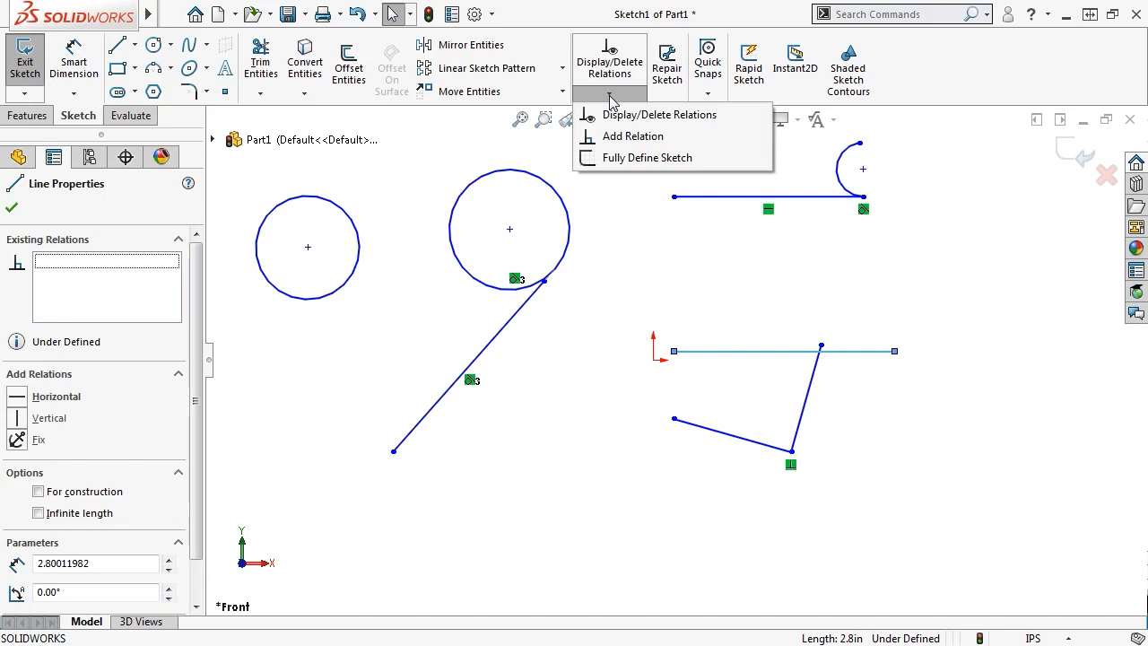
left_click(628, 115)
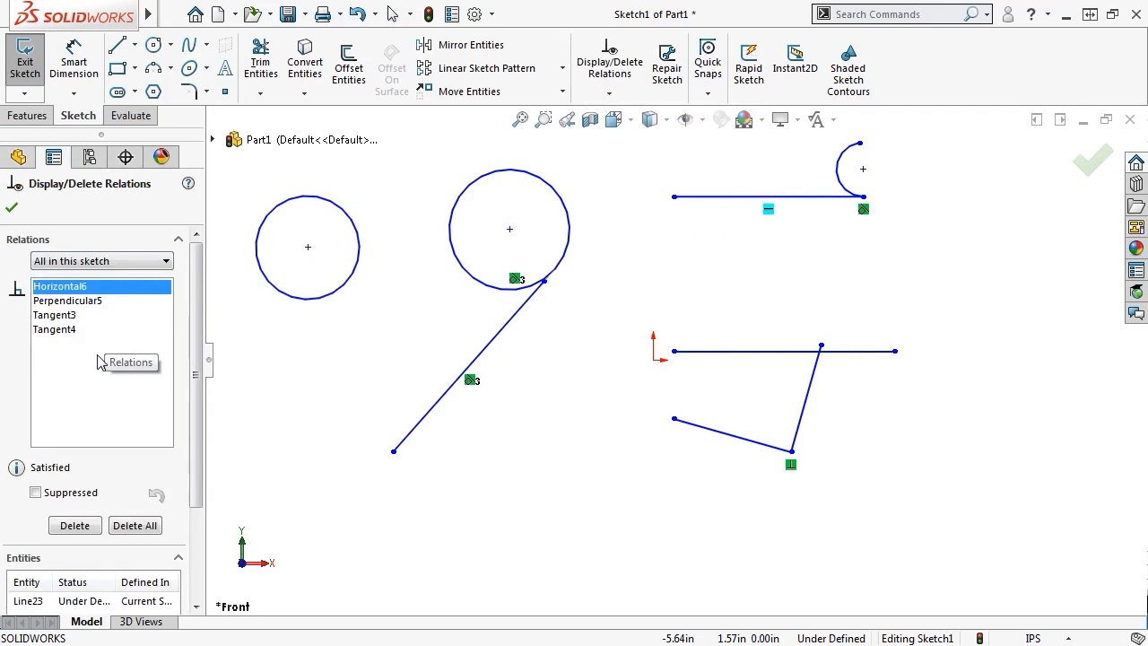
left_click(147, 265)
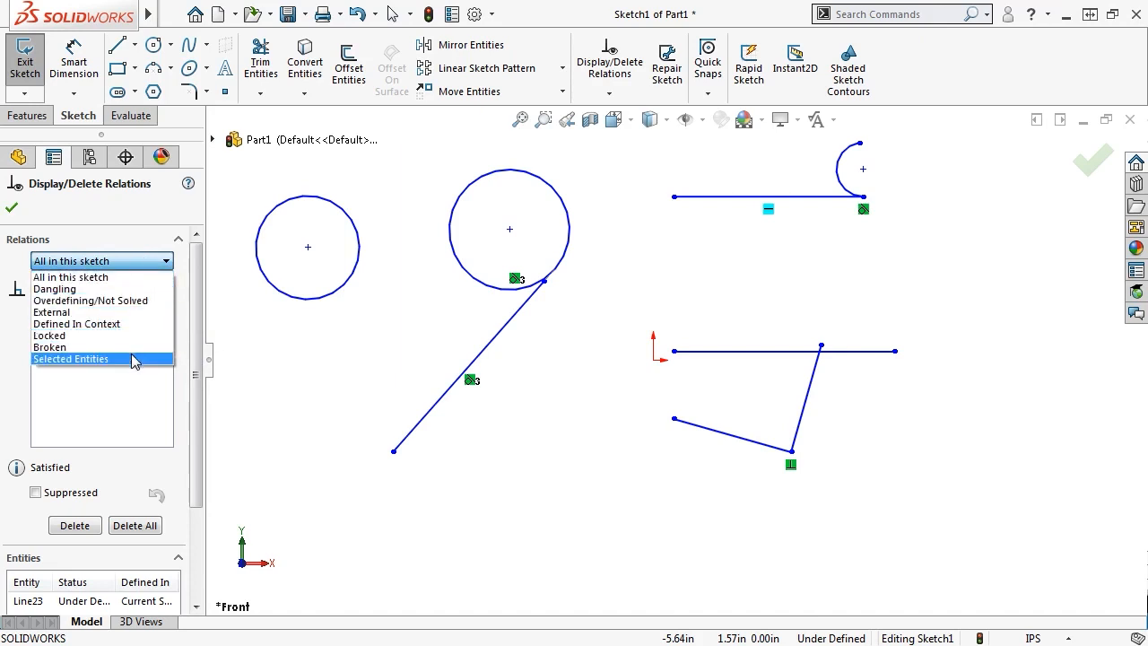
left_click(150, 266)
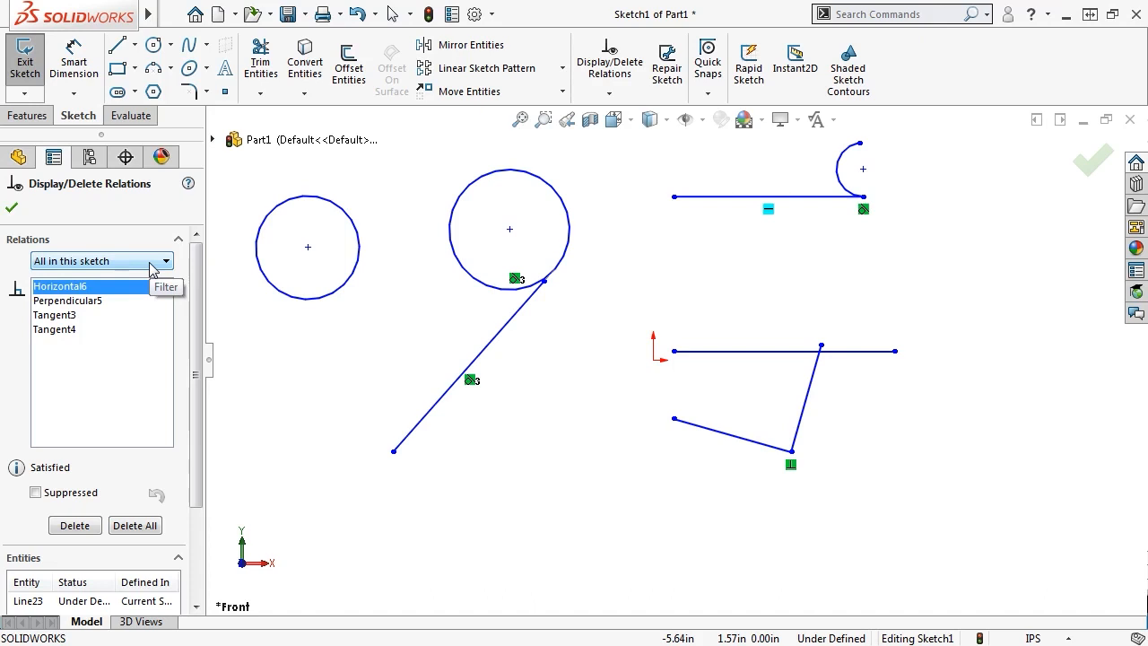
left_click(12, 207)
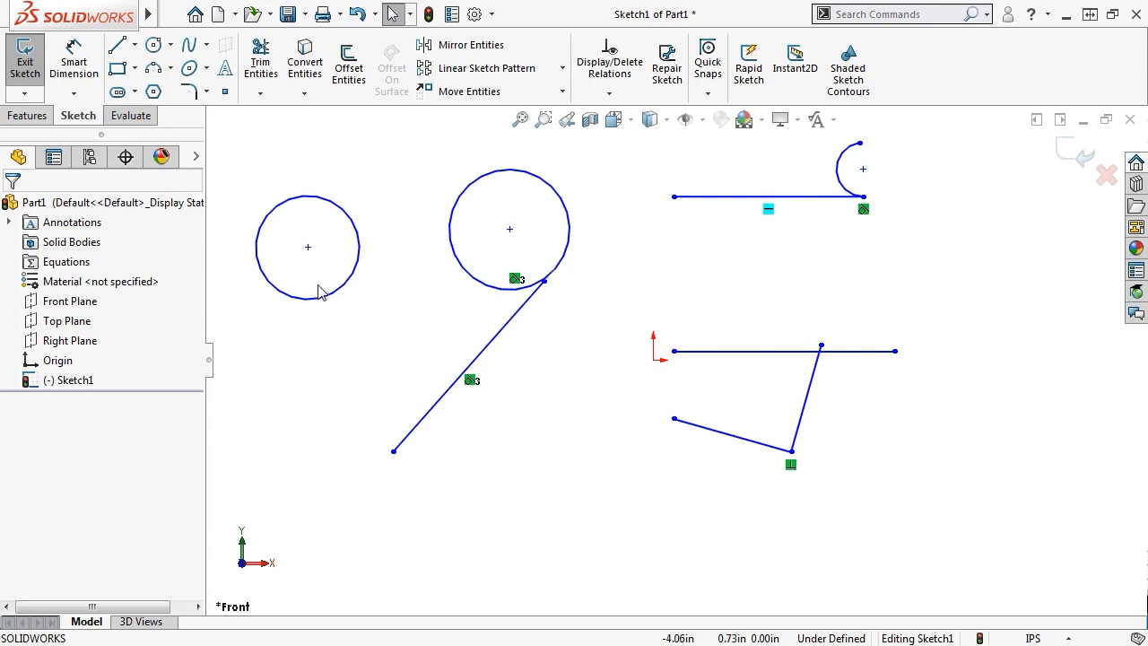
Toggle the visibility of sketch relations off and on to compare the sketch with and without relation symbols.
mouse_move(148, 15)
left_click(211, 13)
mouse_move(235, 14)
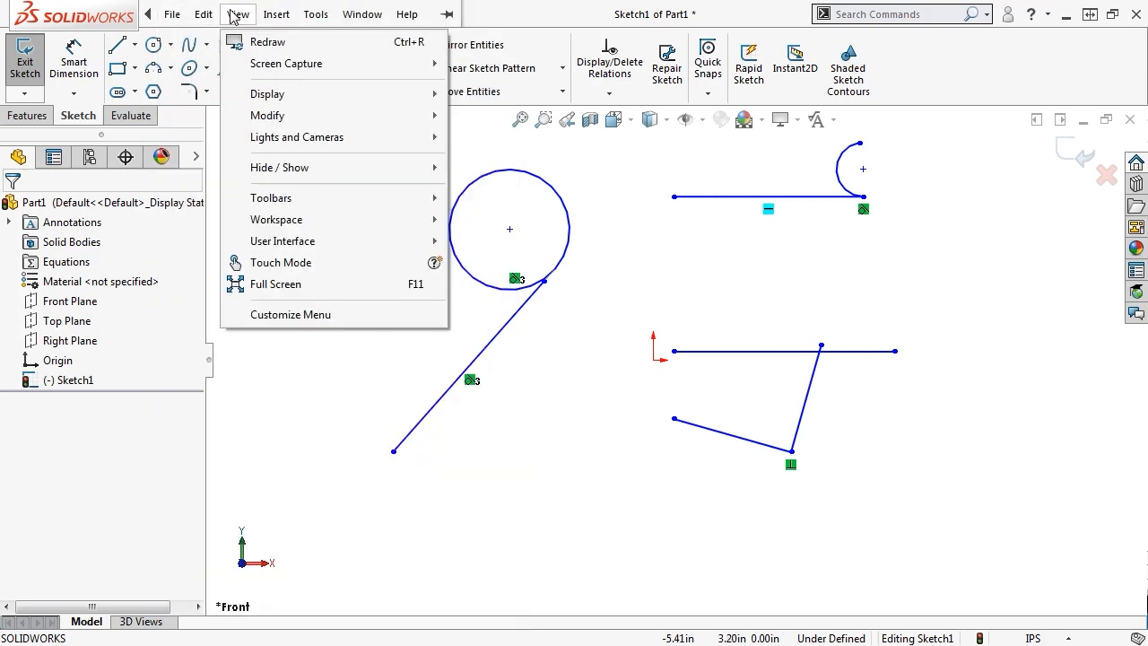
mouse_move(252, 169)
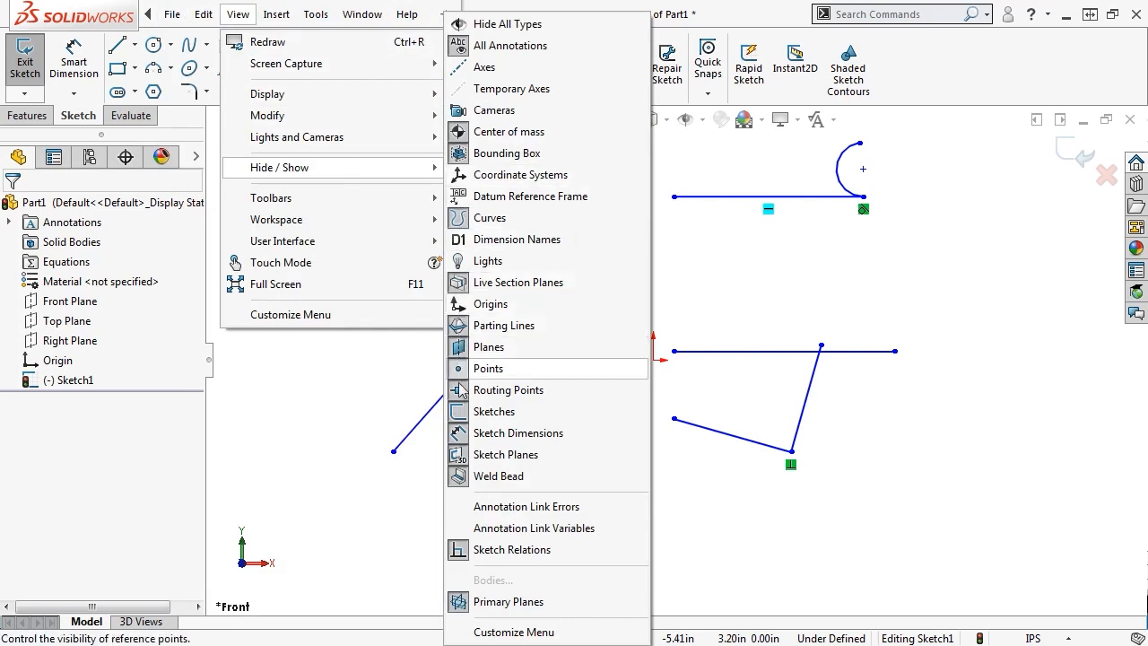
left_click(465, 553)
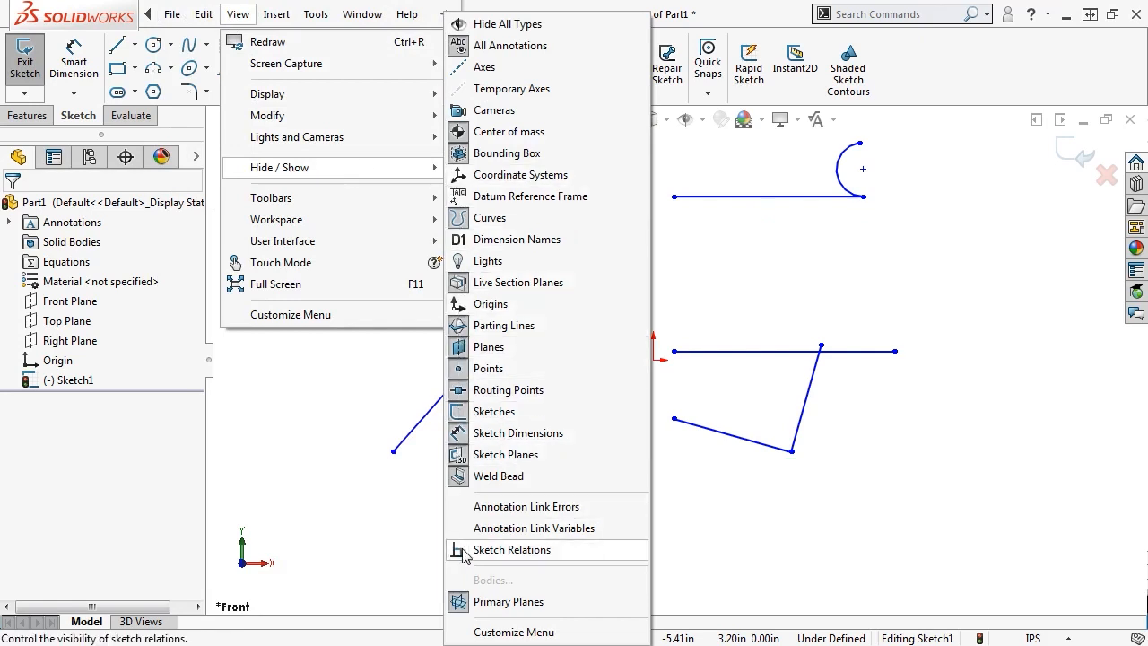
left_click(464, 553)
left_click(464, 553)
left_click(418, 546)
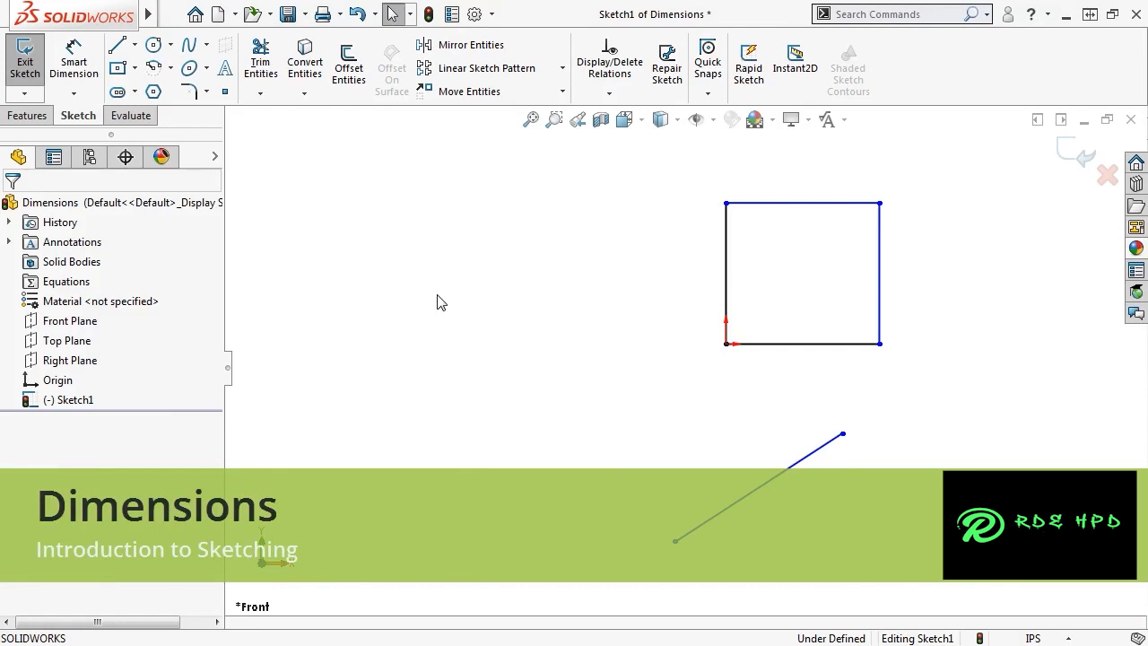
In the Dimensions part's sketch, draw a second sloped line about 4.95 in long, beside the existing sloped line below the square.
key("s")
left_click(472, 354)
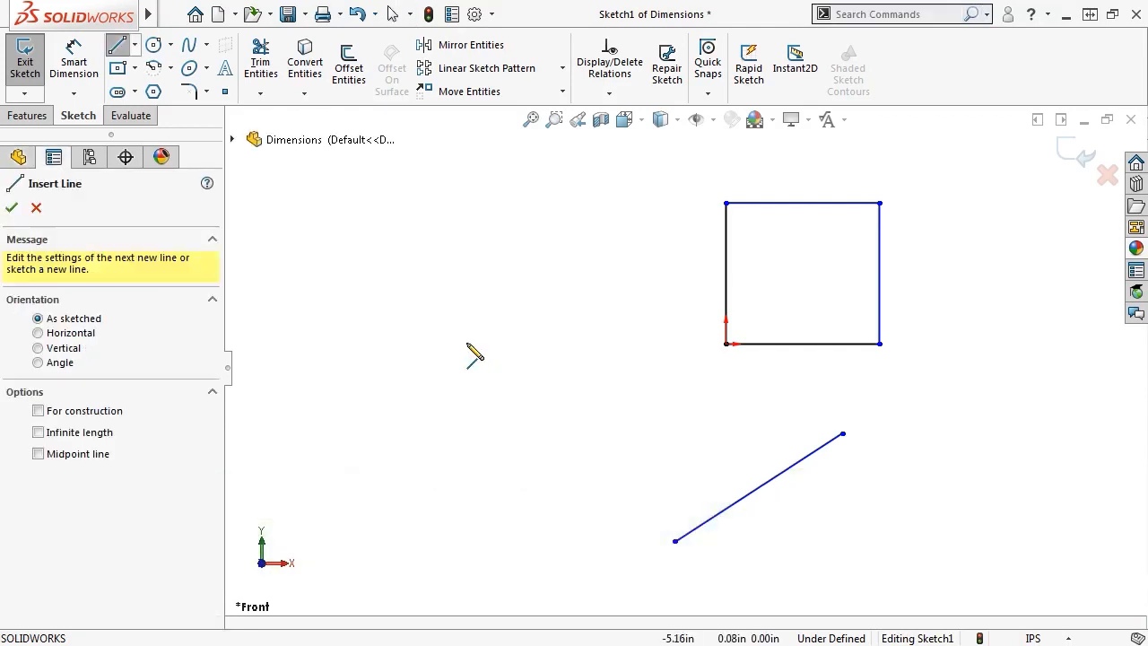
left_click(332, 518)
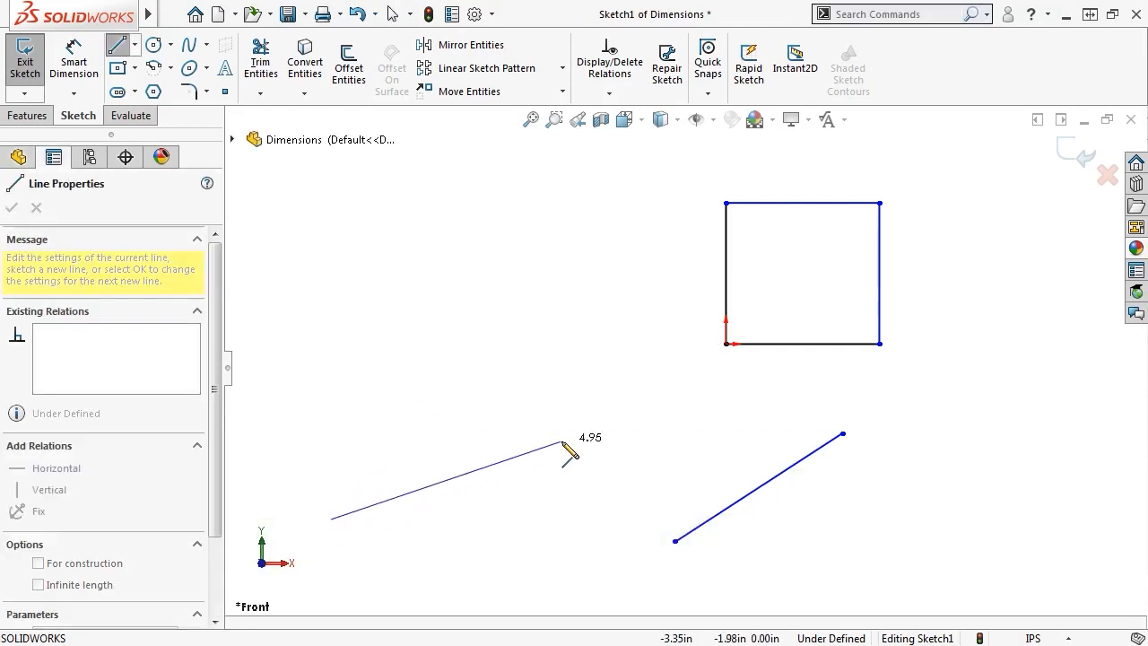
left_click(562, 442)
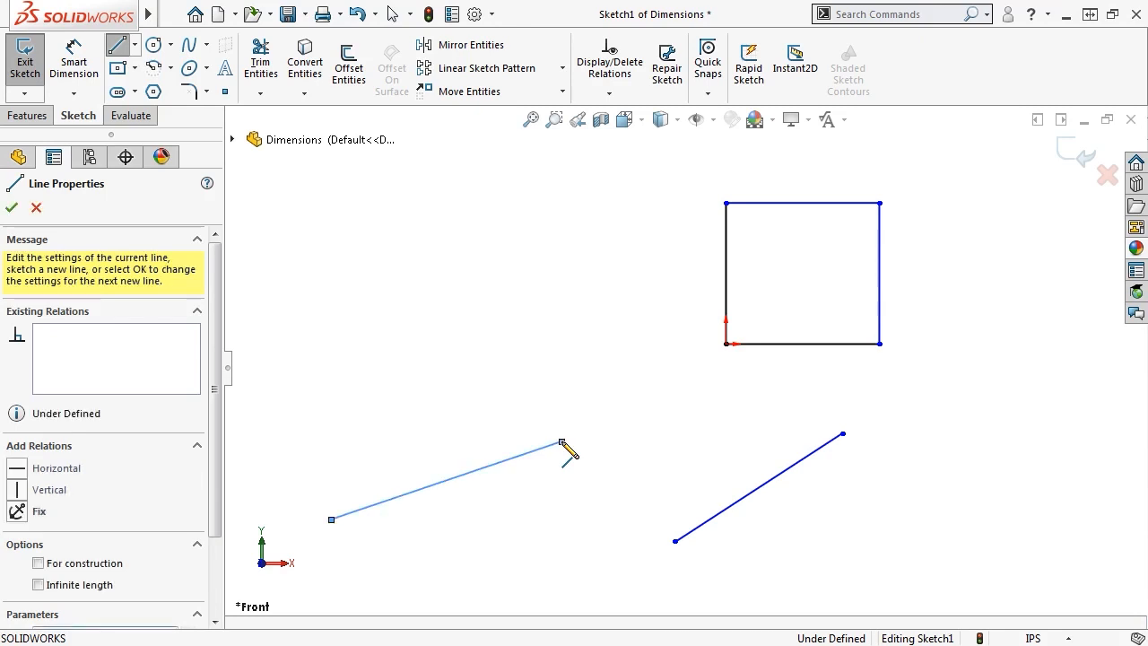
key("Escape")
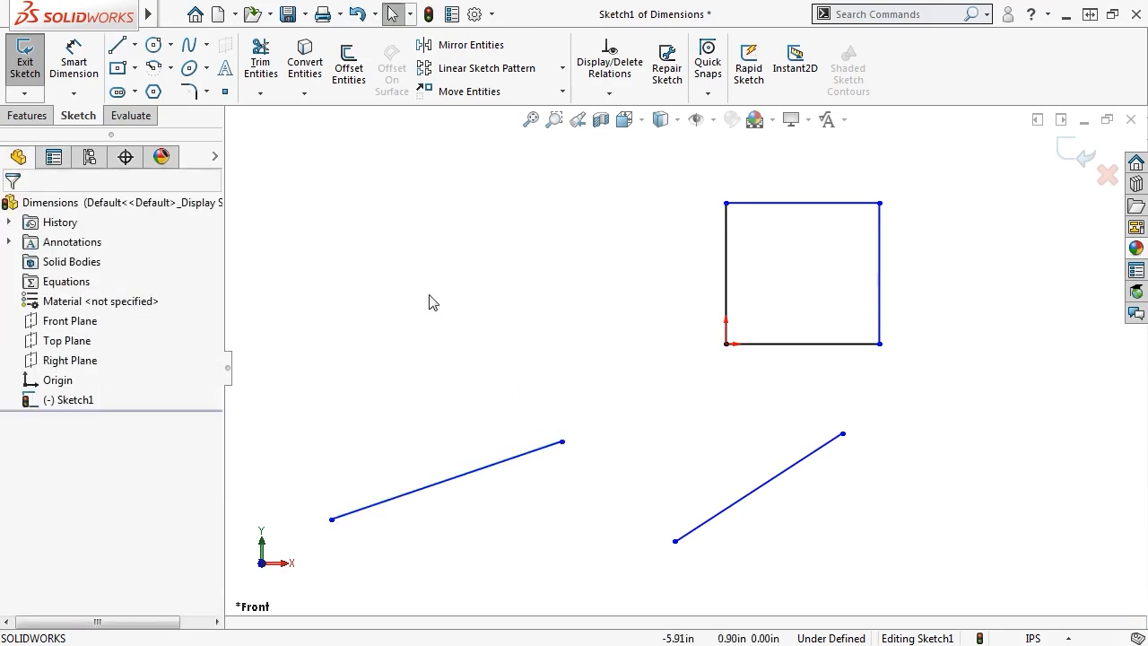
Sketch a centre-point circle with a radius of about 1.48 in above the new sloped line.
key("s")
left_click(413, 357)
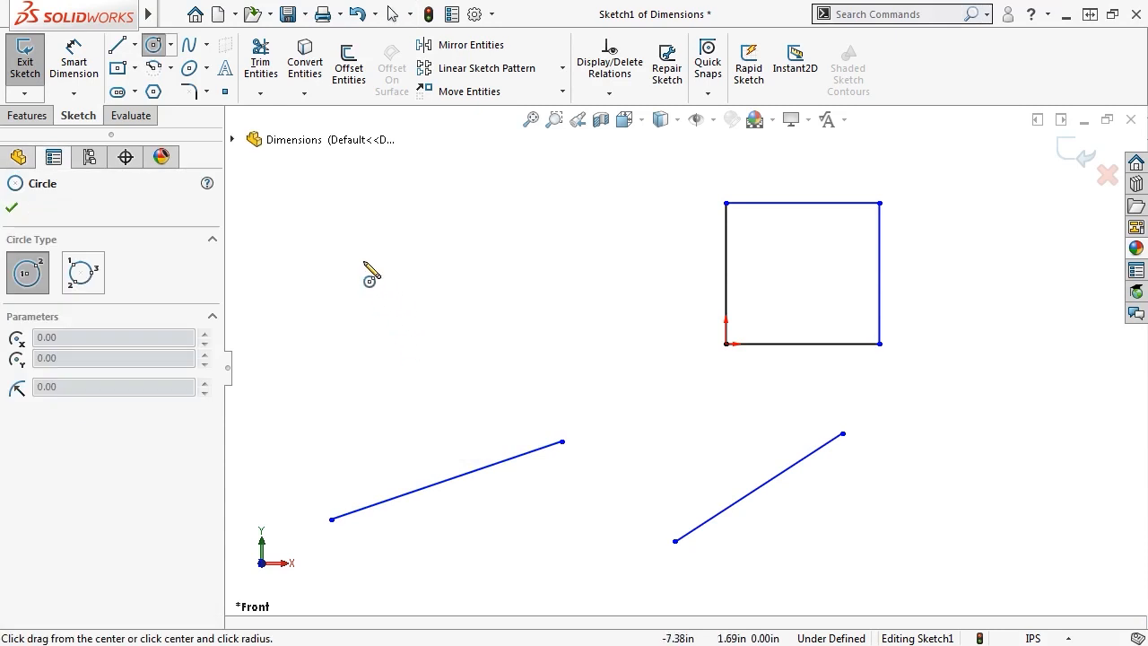
left_click(363, 260)
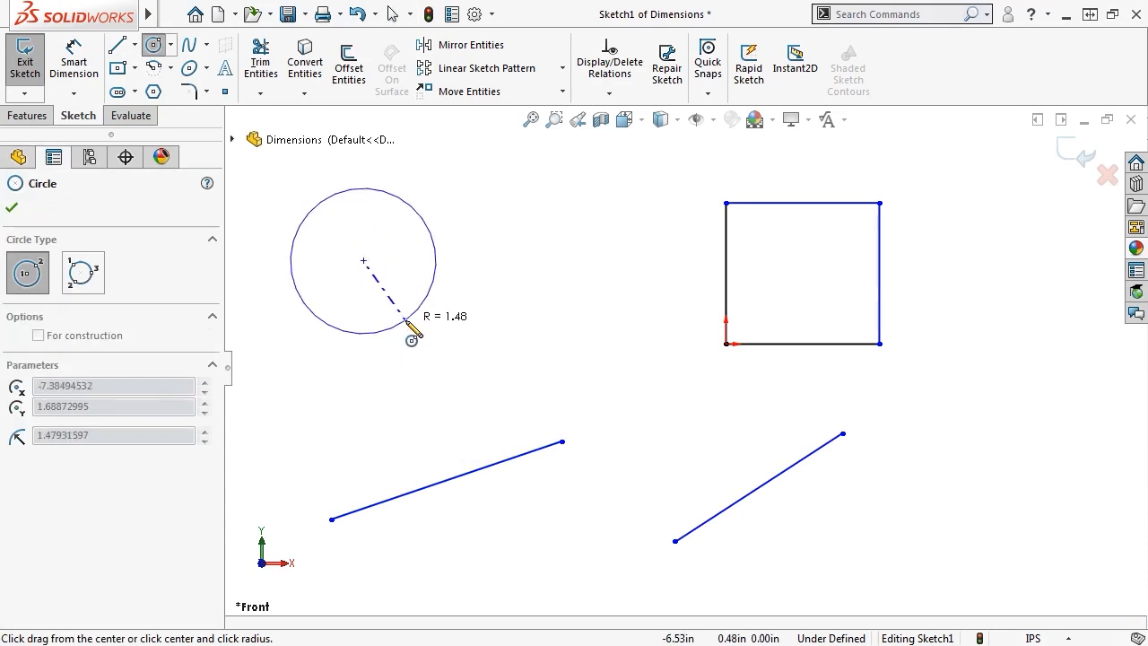
left_click(411, 339)
key("Escape")
key("Escape")
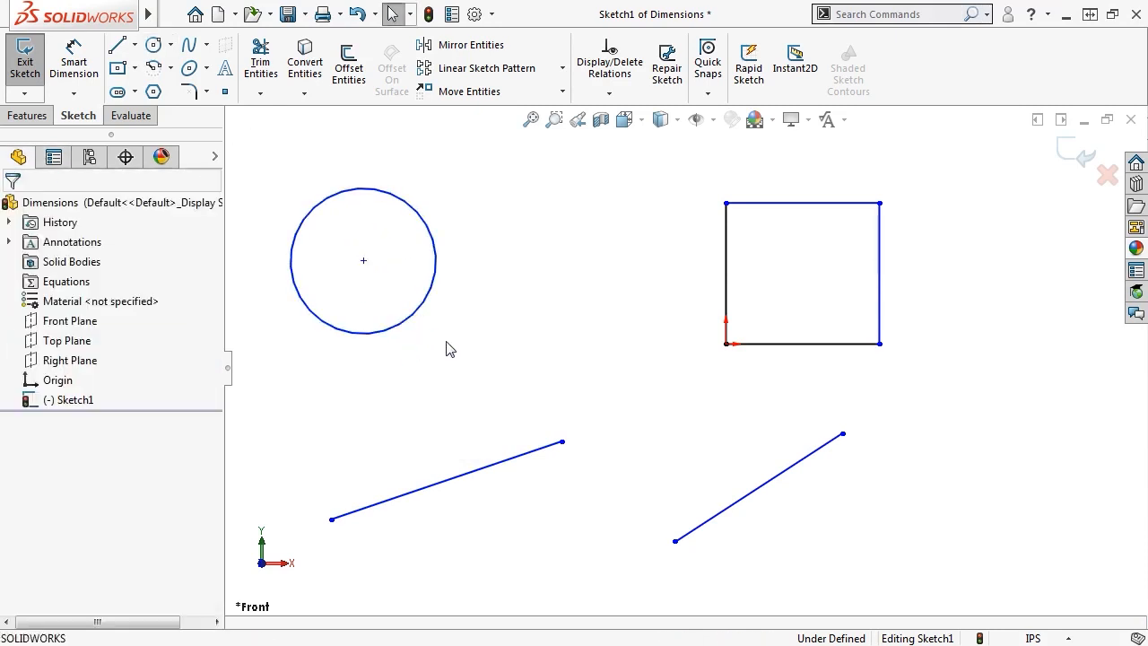
Move the new line's upper endpoint straight upward and enlarge the circle to a radius of about 2.29 in.
left_click_drag(563, 441, 564, 404)
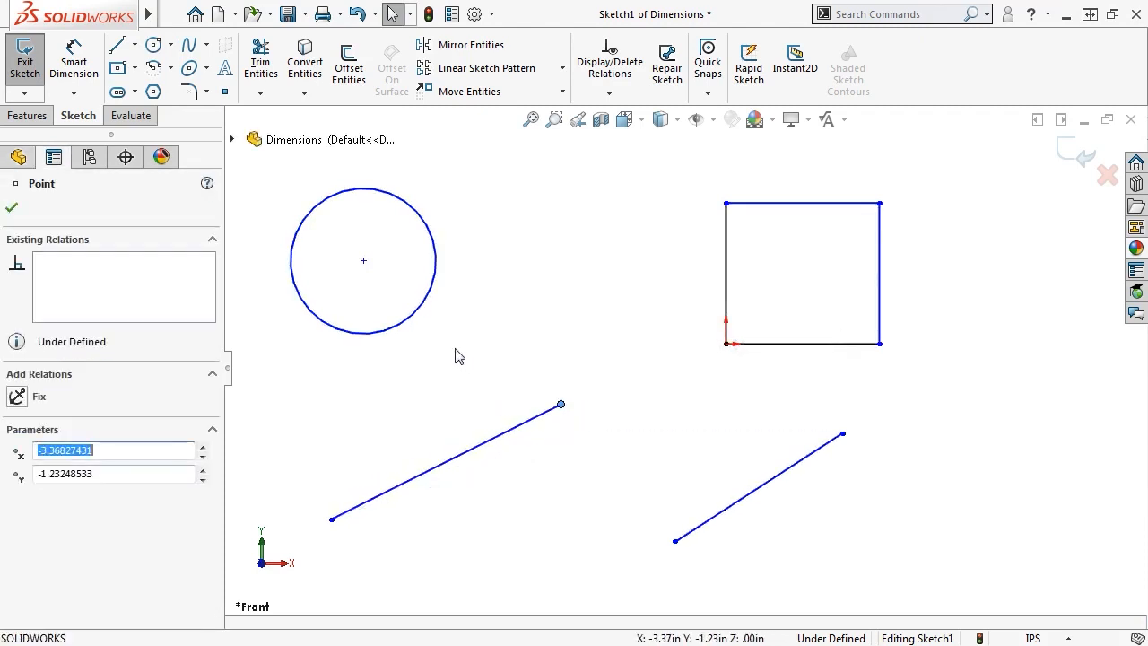
left_click(410, 337)
mouse_move(415, 358)
left_mouse_down()
mouse_move(436, 371)
mouse_move(428, 364)
left_mouse_up()
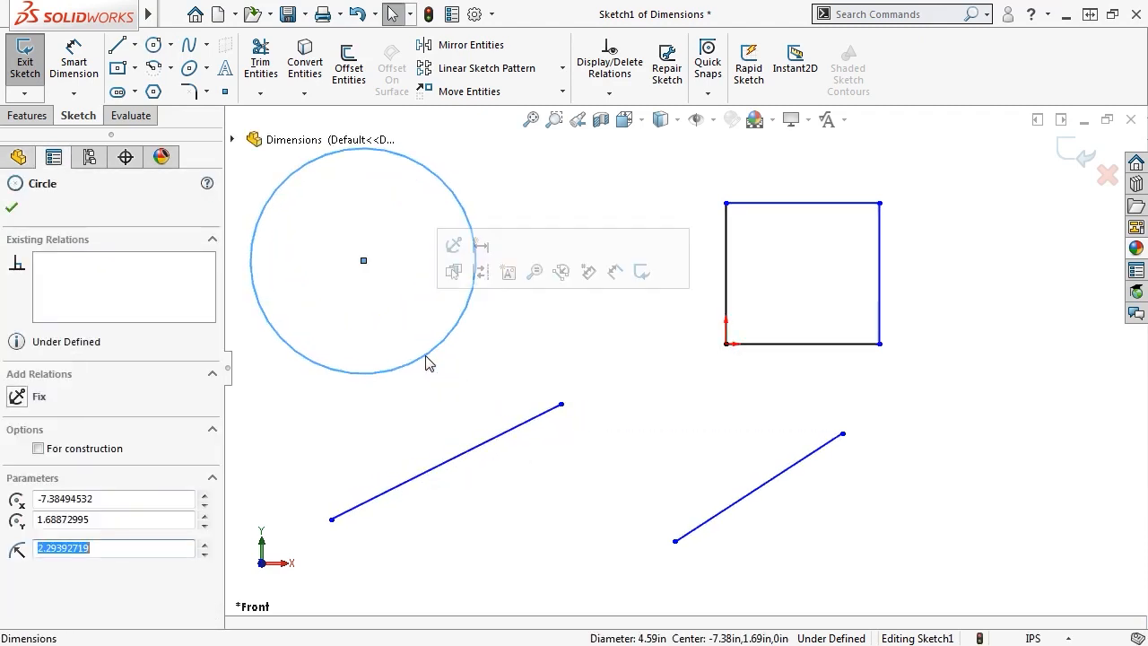
left_click(439, 384)
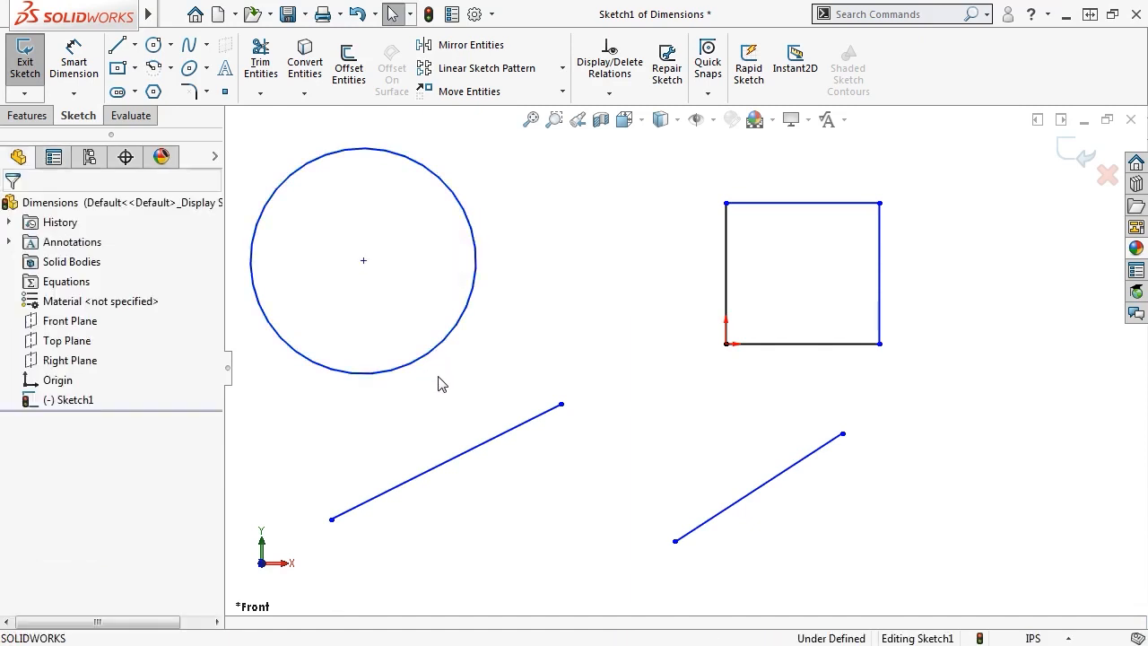
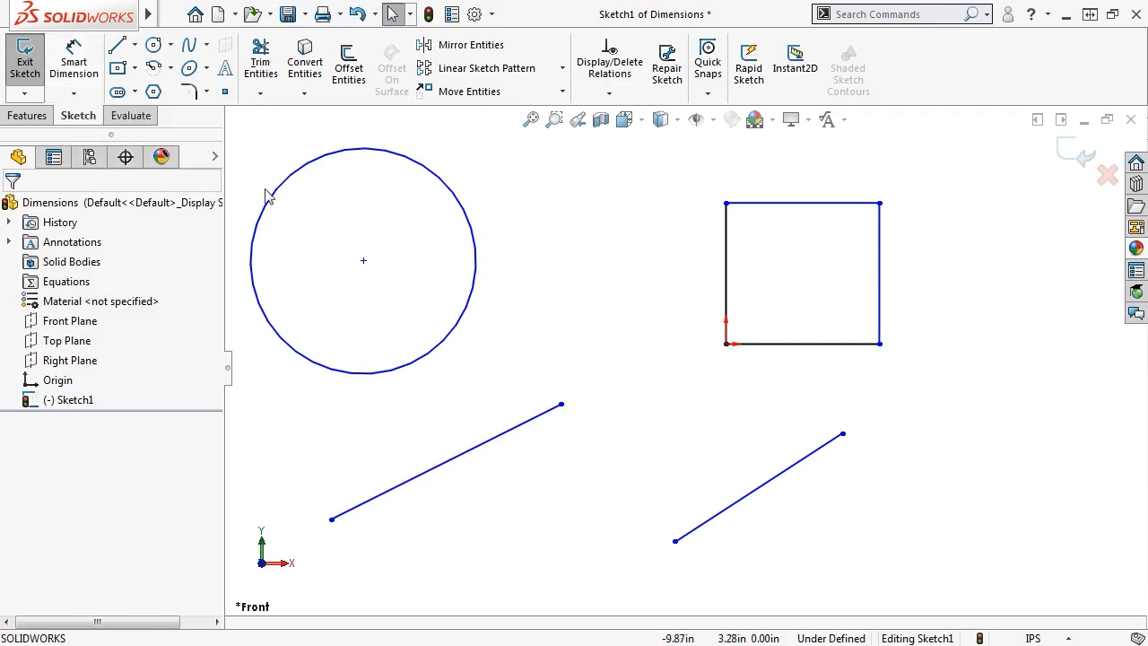
Use Smart Dimension to add a diameter dimension to the circle, placed in the space between circle and square.
key("s")
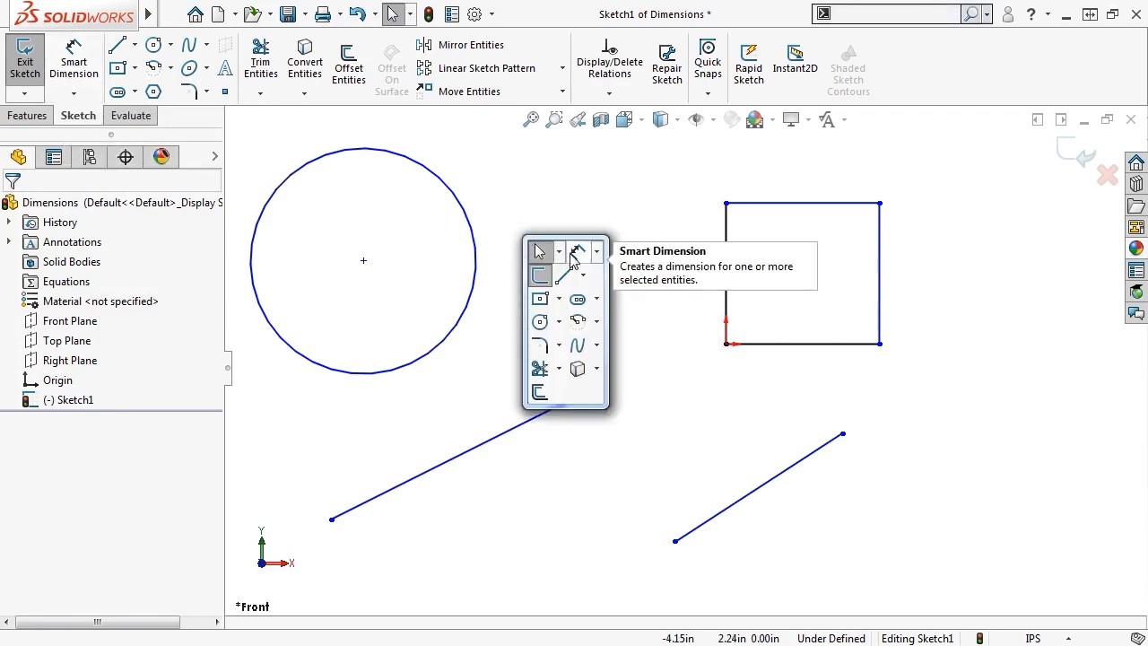
left_click(518, 223)
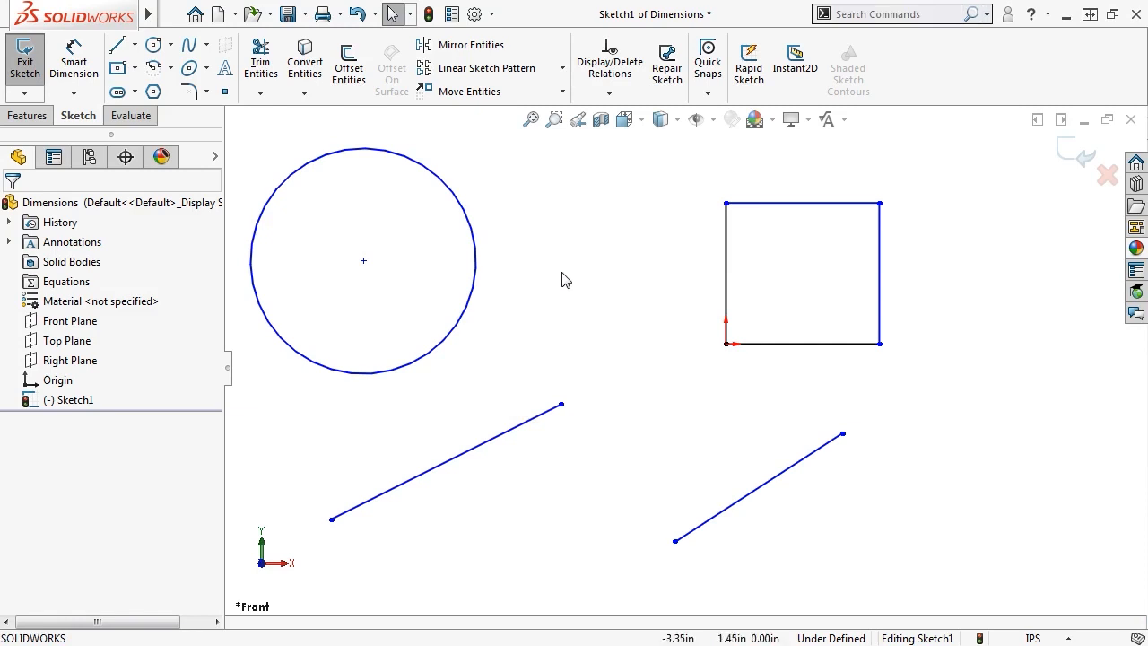
right_click_drag(562, 279, 559, 213)
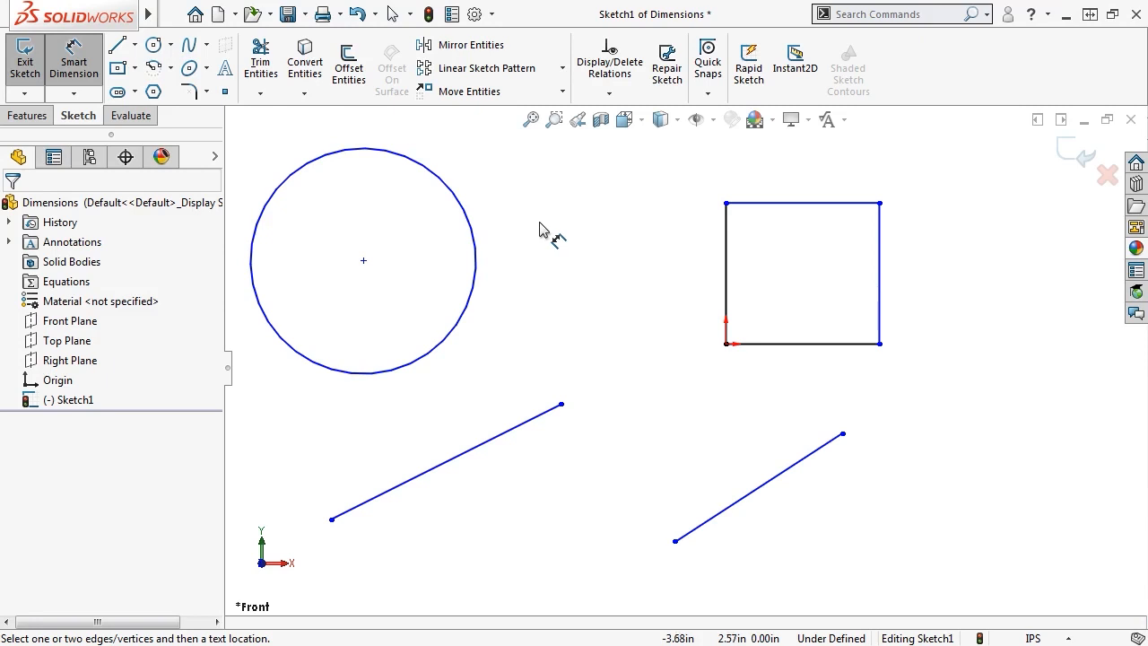
left_click(476, 279)
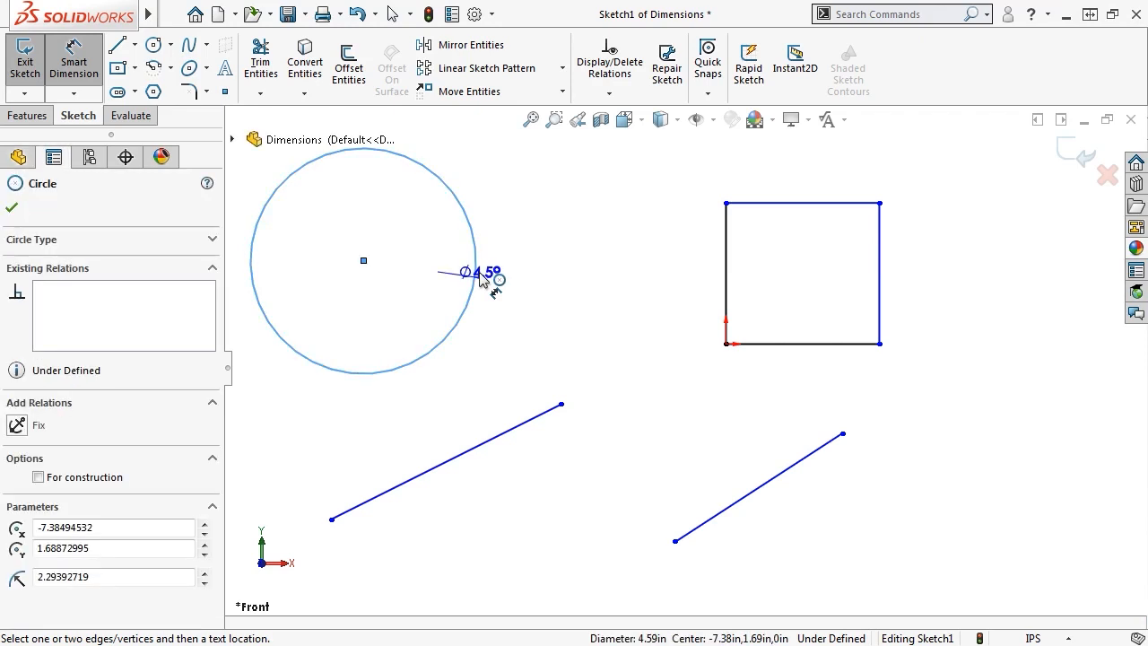
left_click(541, 269)
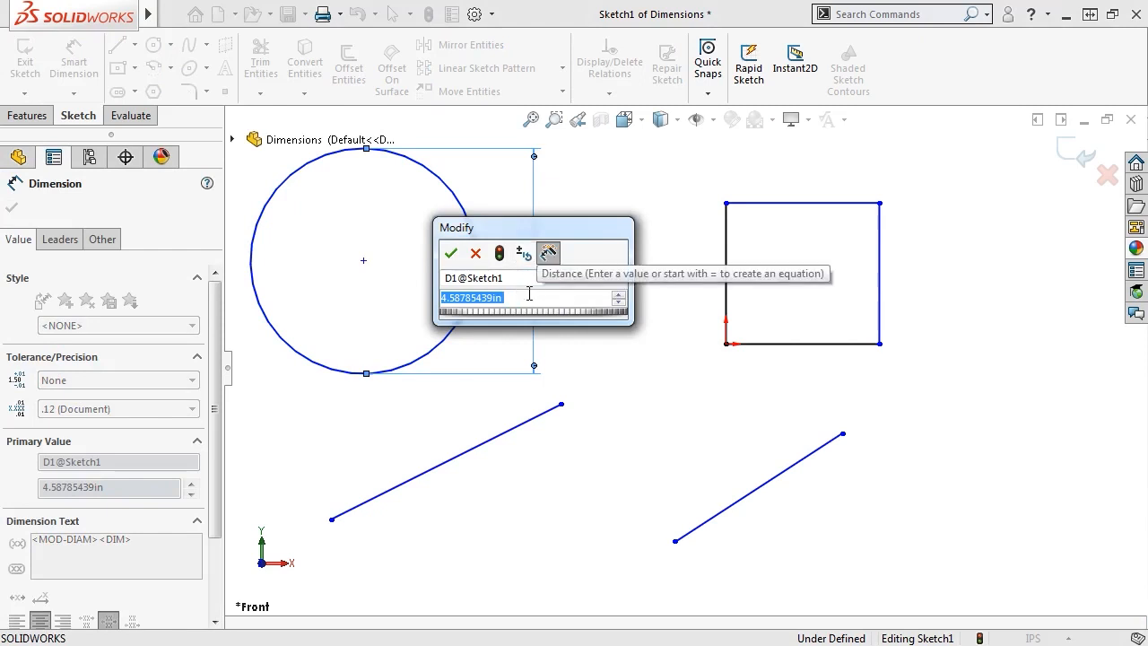
Try a circle diameter of 4 in, step it through 3.80 and 3.90 in, and adjust it to 3.70 in.
type("4")
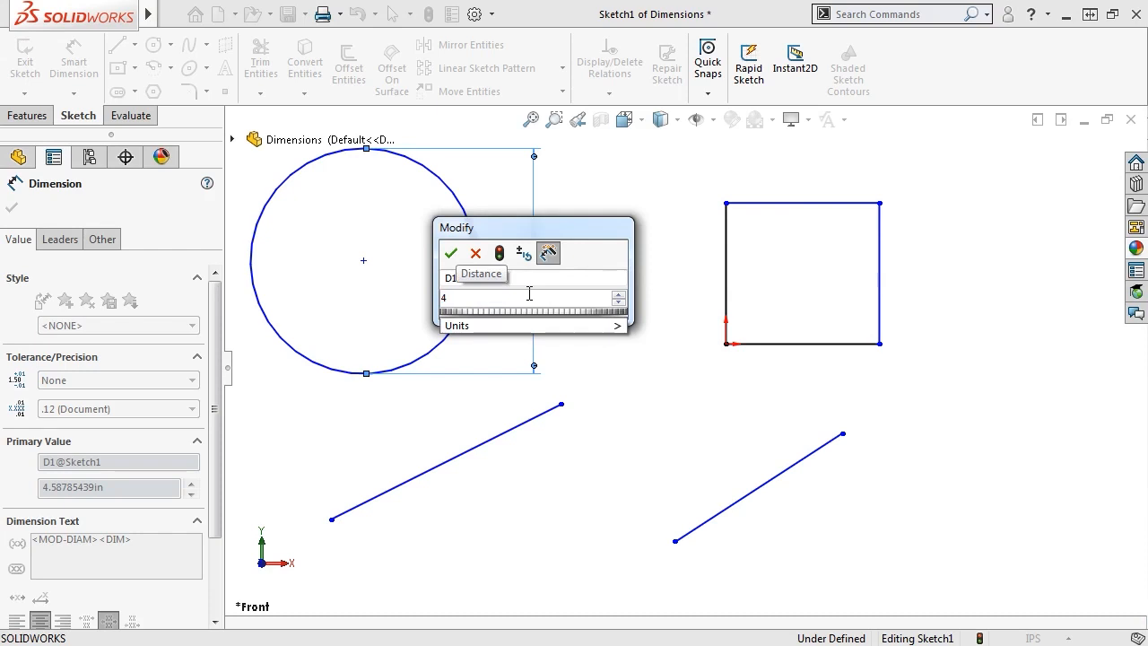
left_click(618, 303)
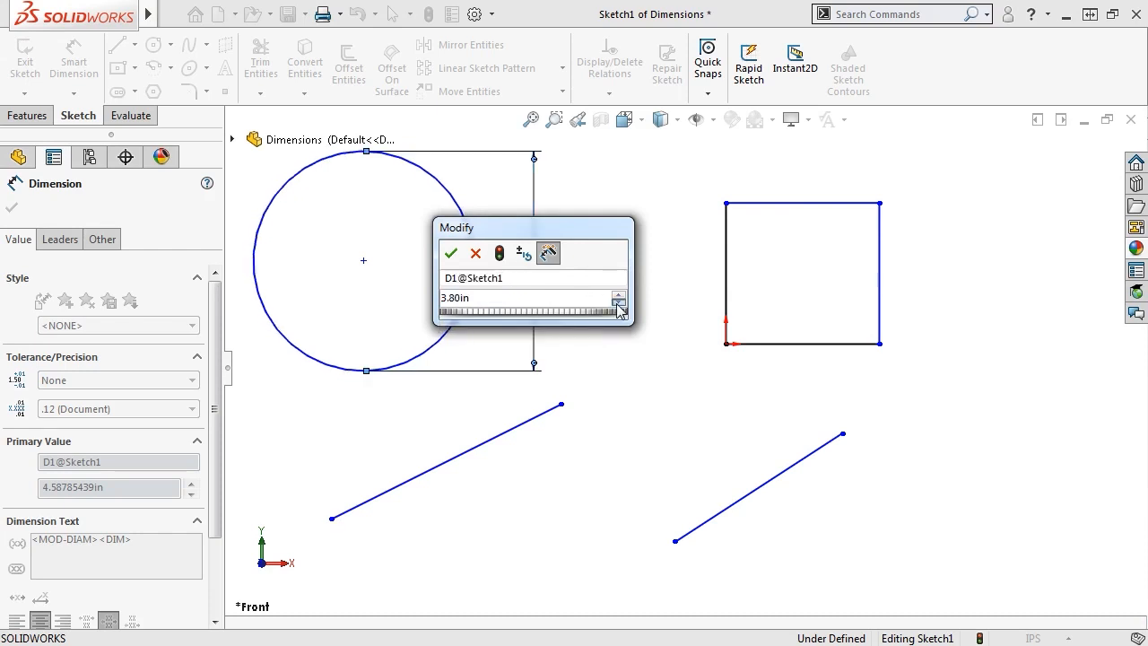
left_click(618, 295)
left_click(618, 295)
left_click(617, 295)
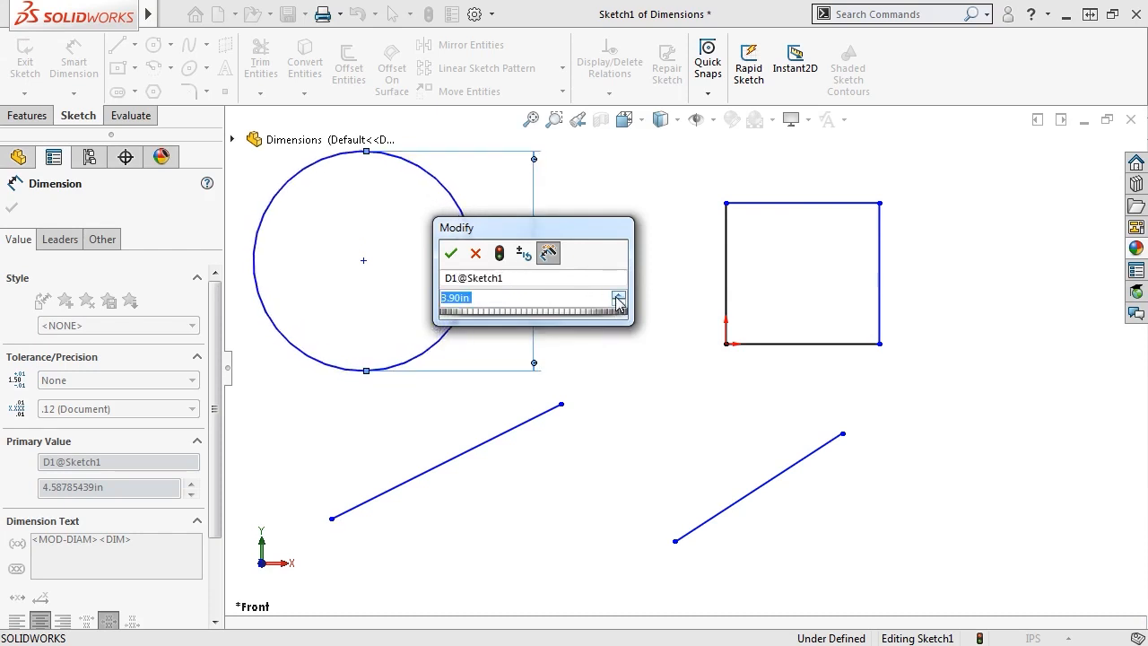
left_click_drag(578, 311, 462, 309)
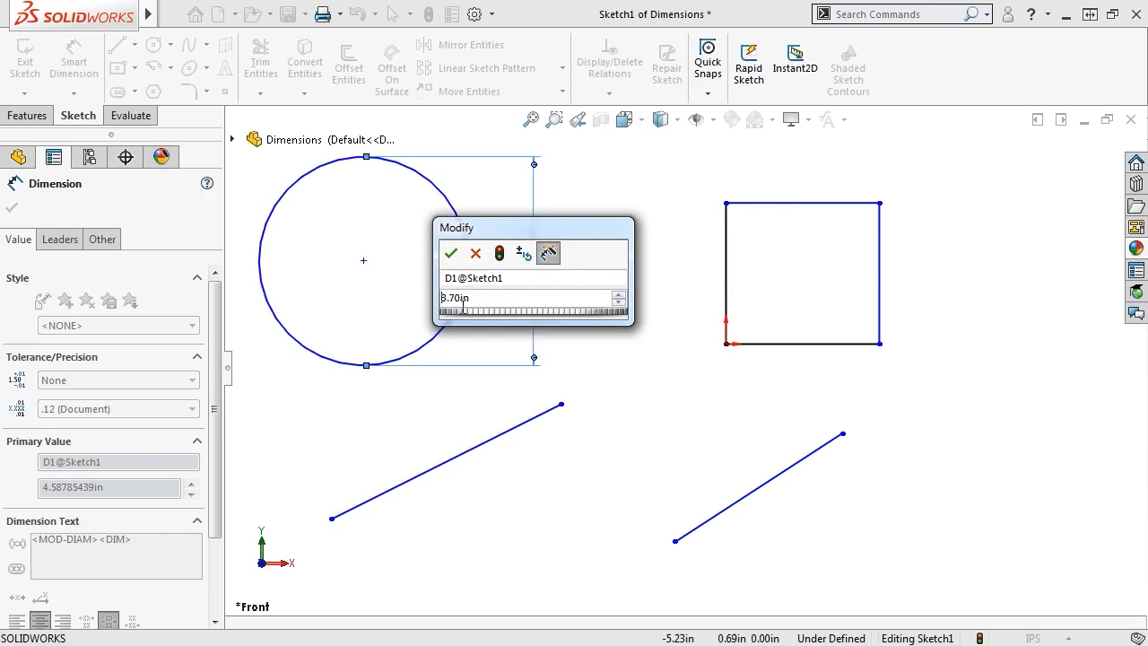
Rename the diameter dimension Circle, set its value to 2 in, and leave Smart Dimension.
left_click(514, 282)
type("C")
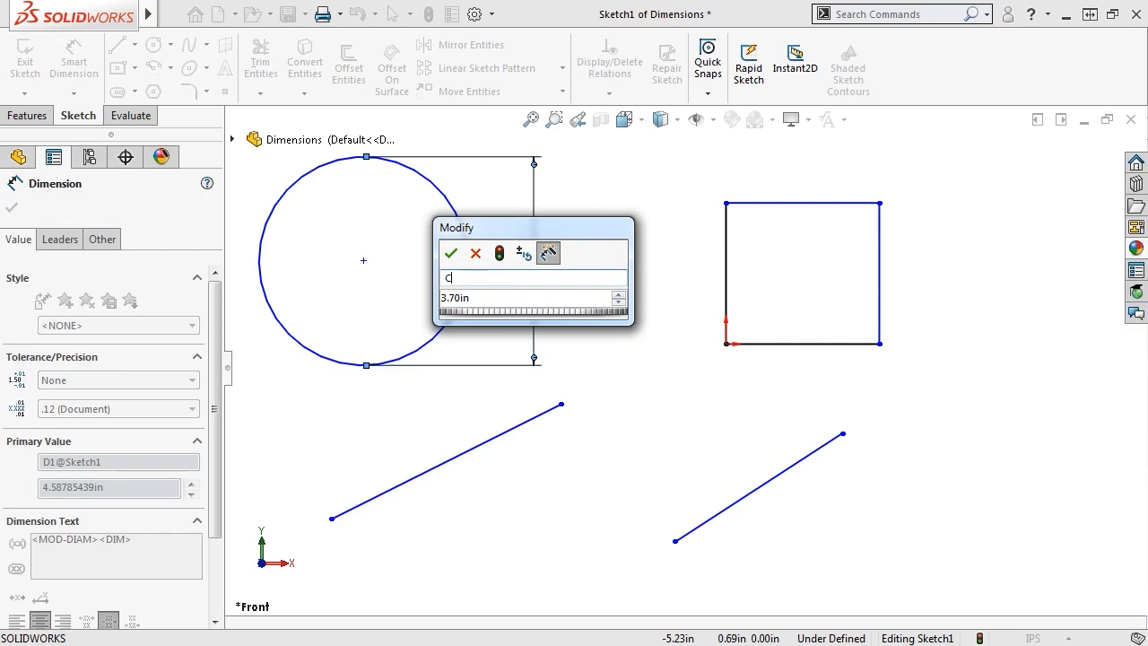
type("ircle")
key("Tab")
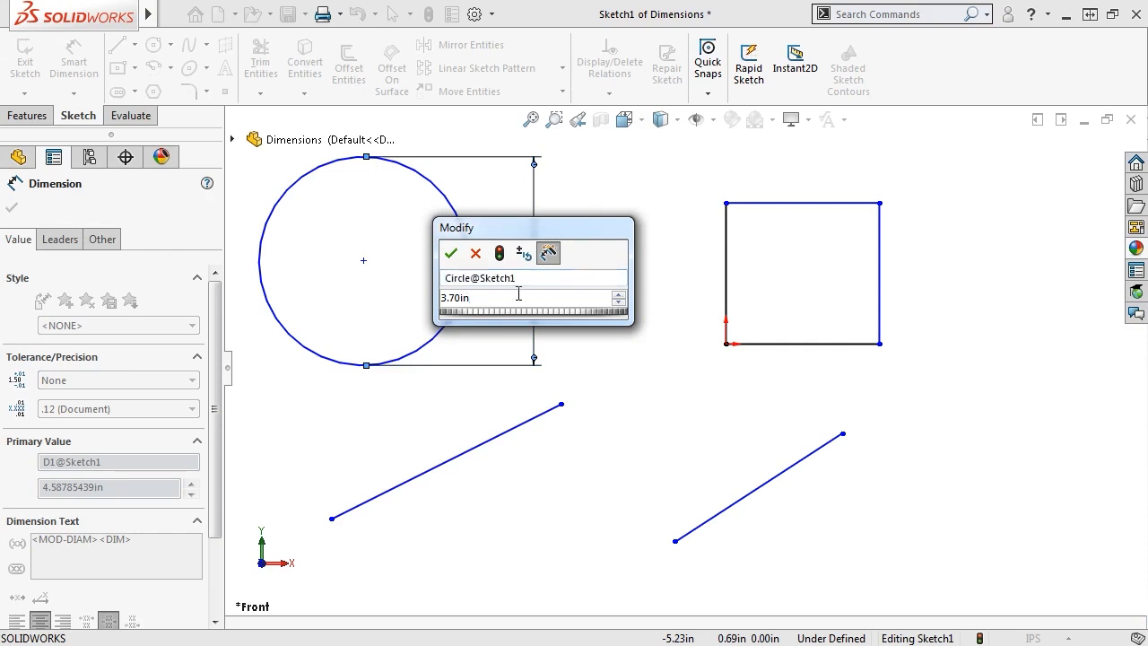
type("2")
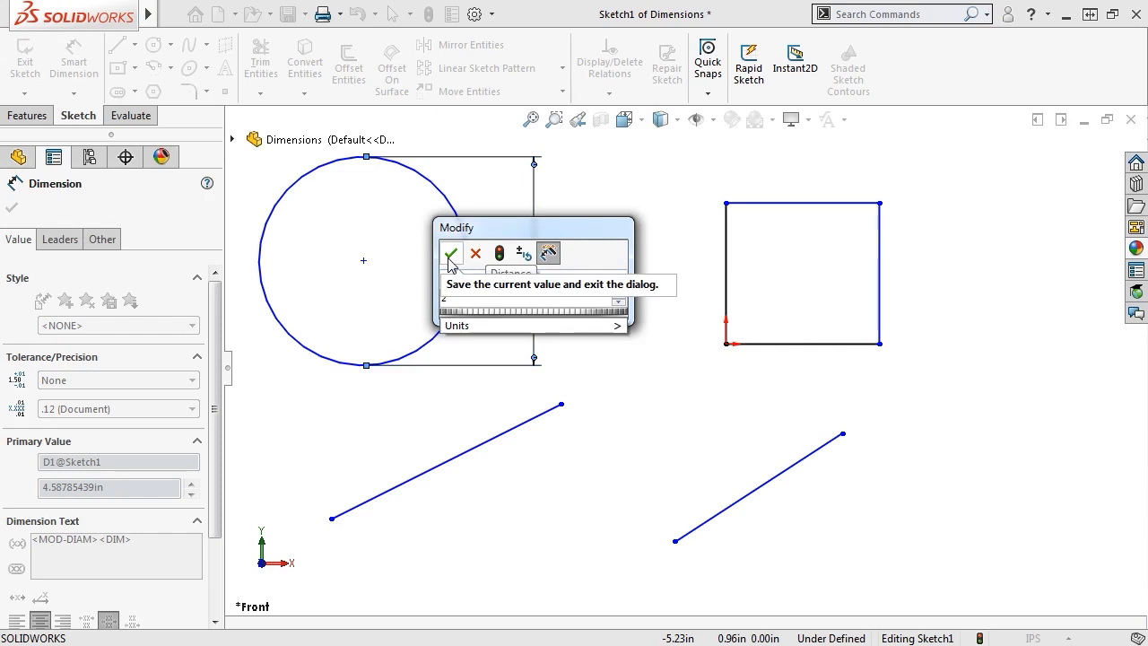
left_click(451, 255)
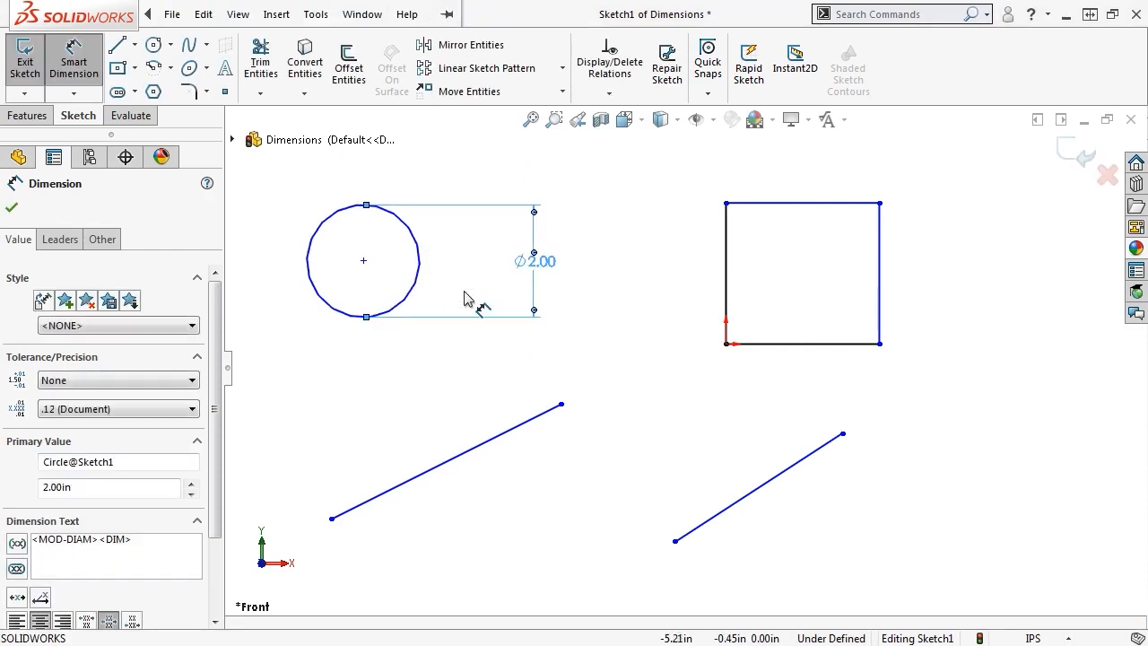
key("Escape")
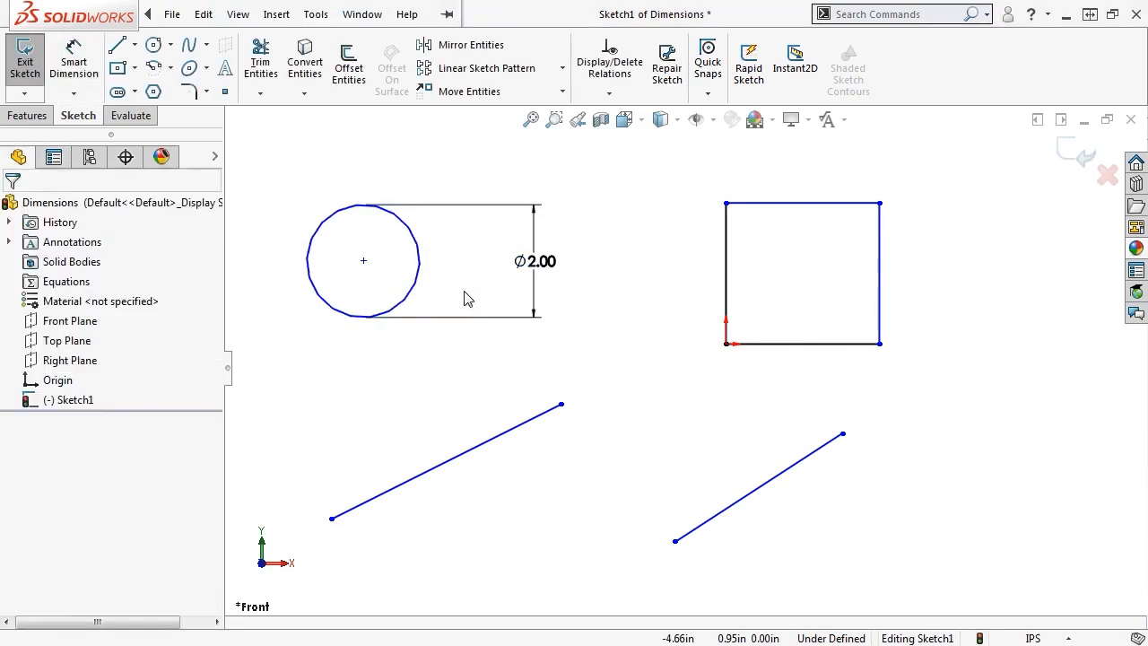
Examine the circle's diameter dimension in its value editor and its properties, leaving everything as is.
double_click(541, 260)
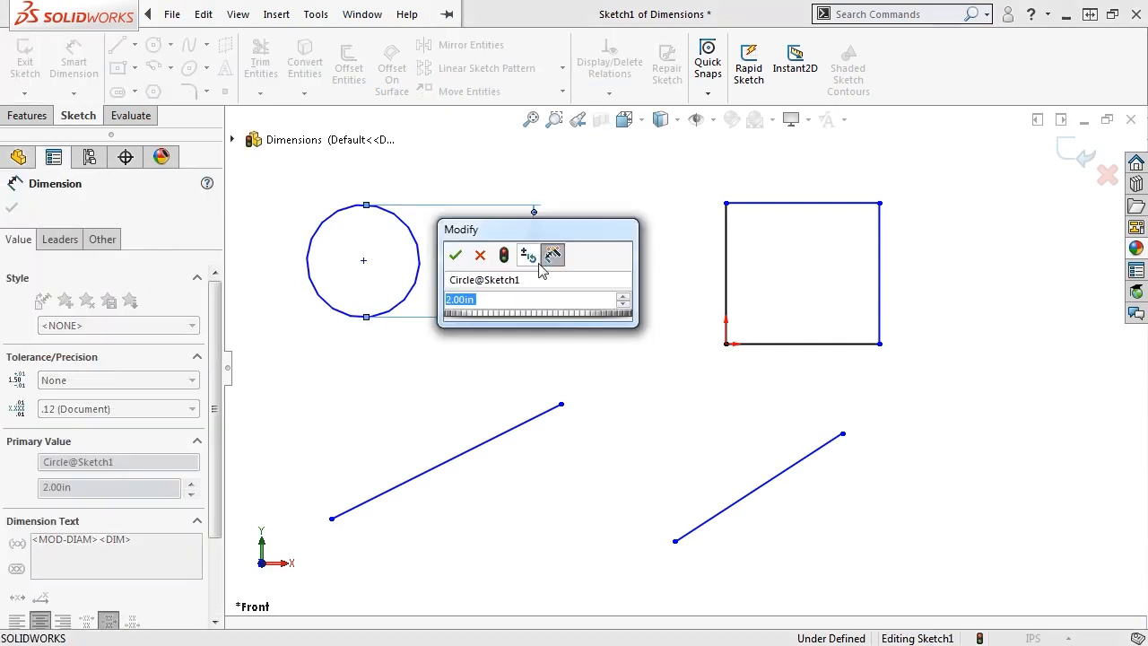
left_click(480, 255)
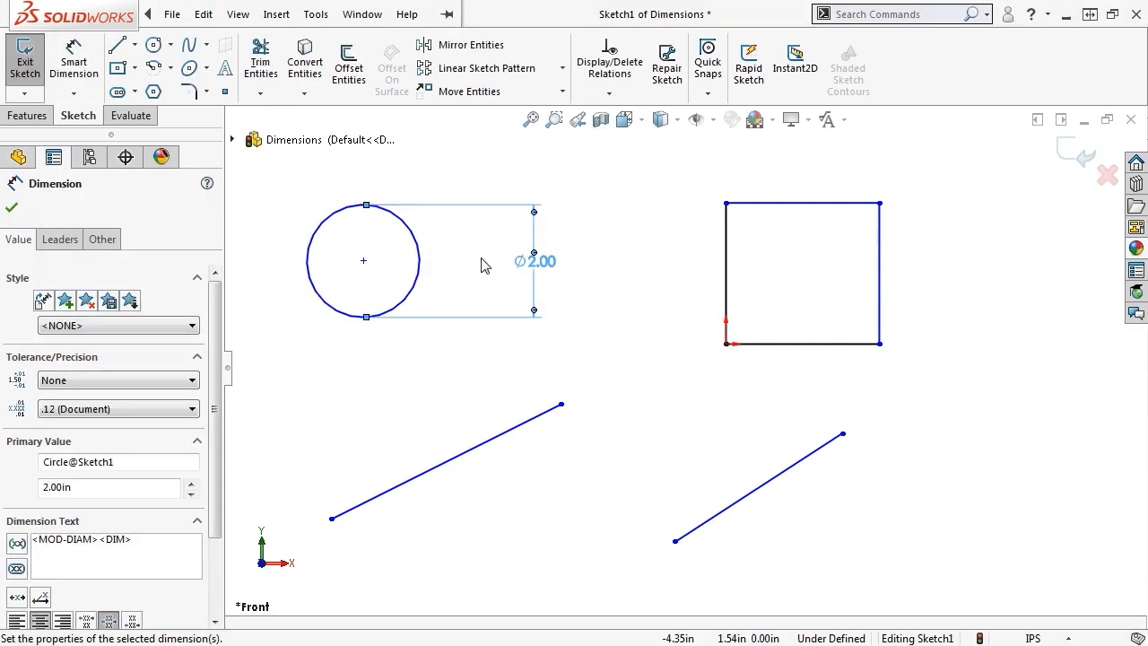
left_click(602, 289)
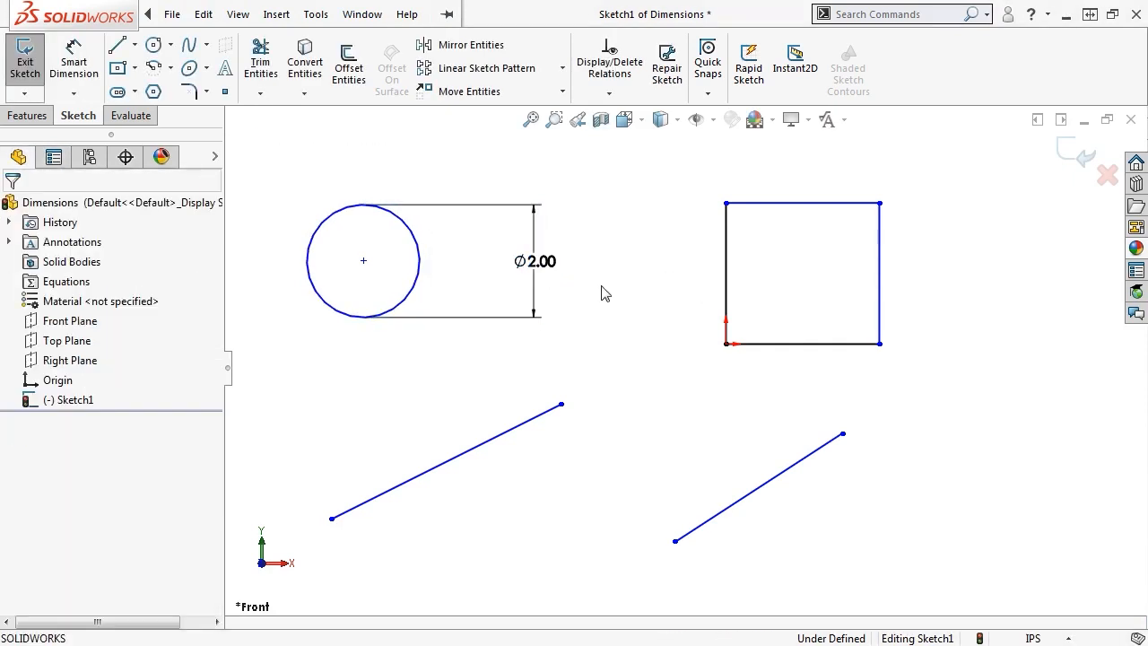
left_click(537, 300)
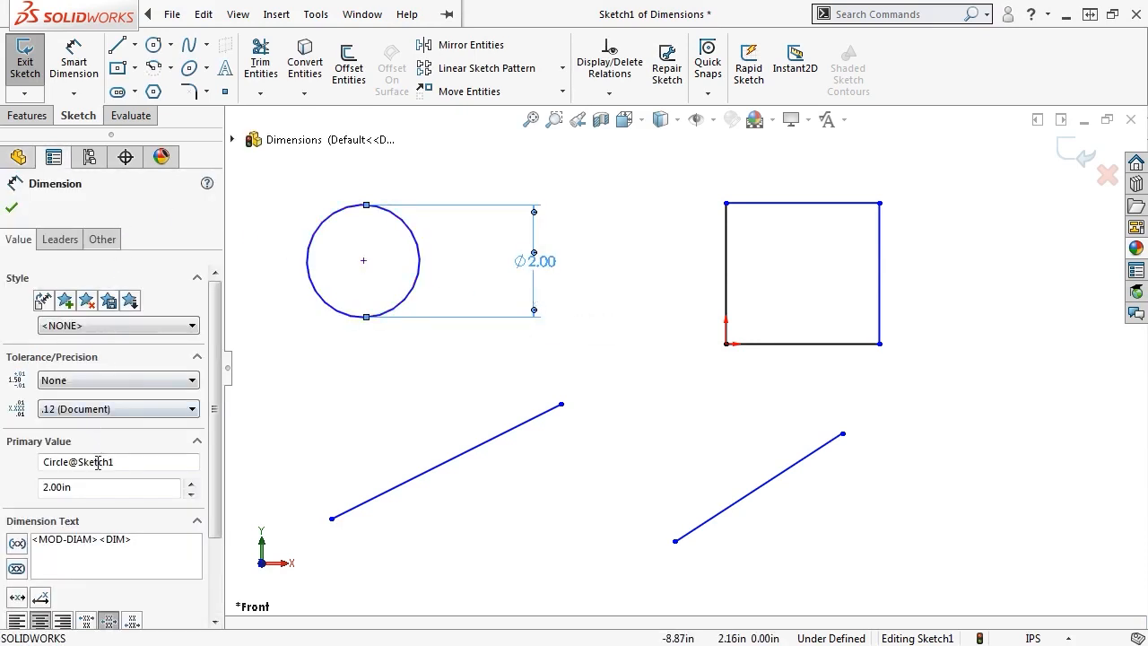
left_click(11, 208)
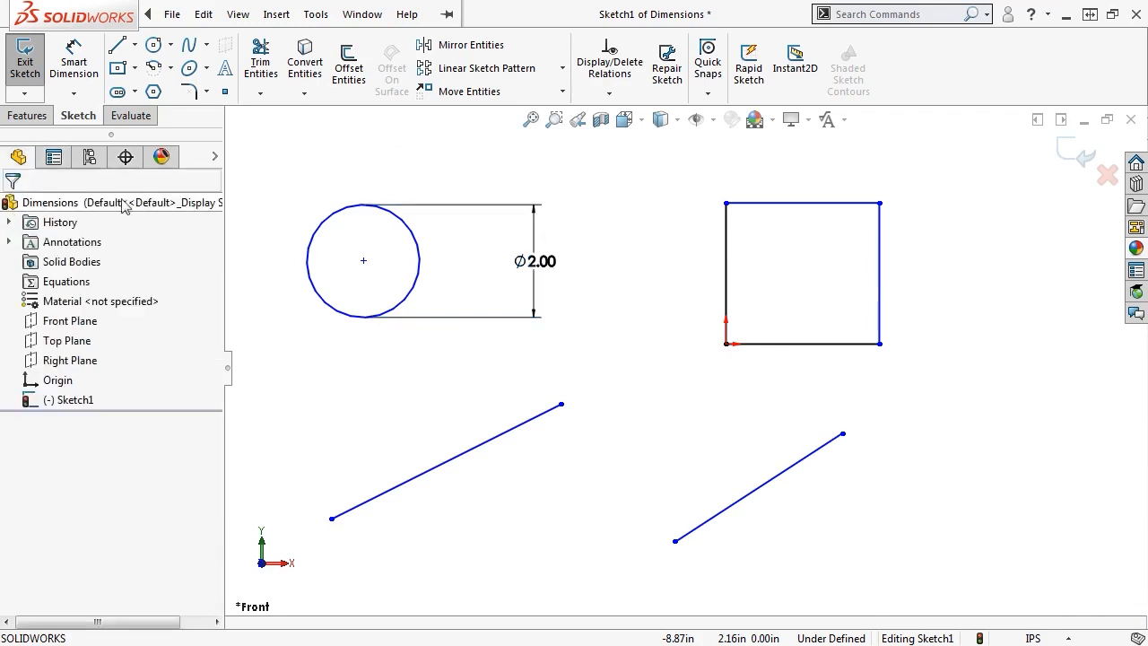
Turn on Instant2D and open the circle's diameter dimension for in-place editing, keeping its value.
left_click(795, 58)
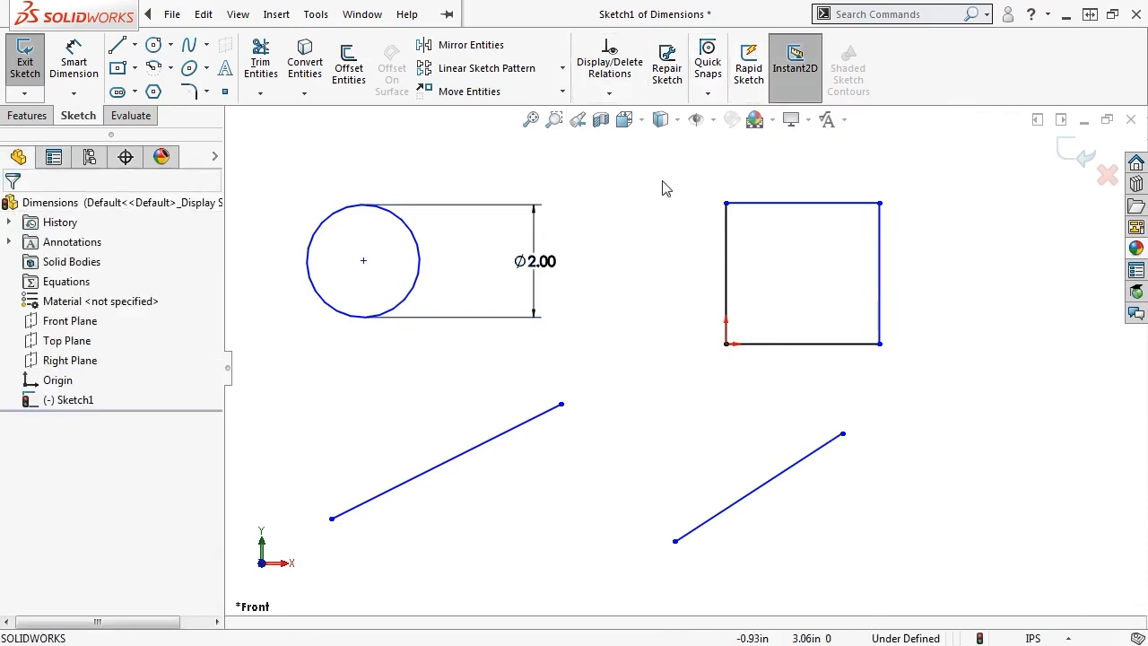
left_click(538, 265)
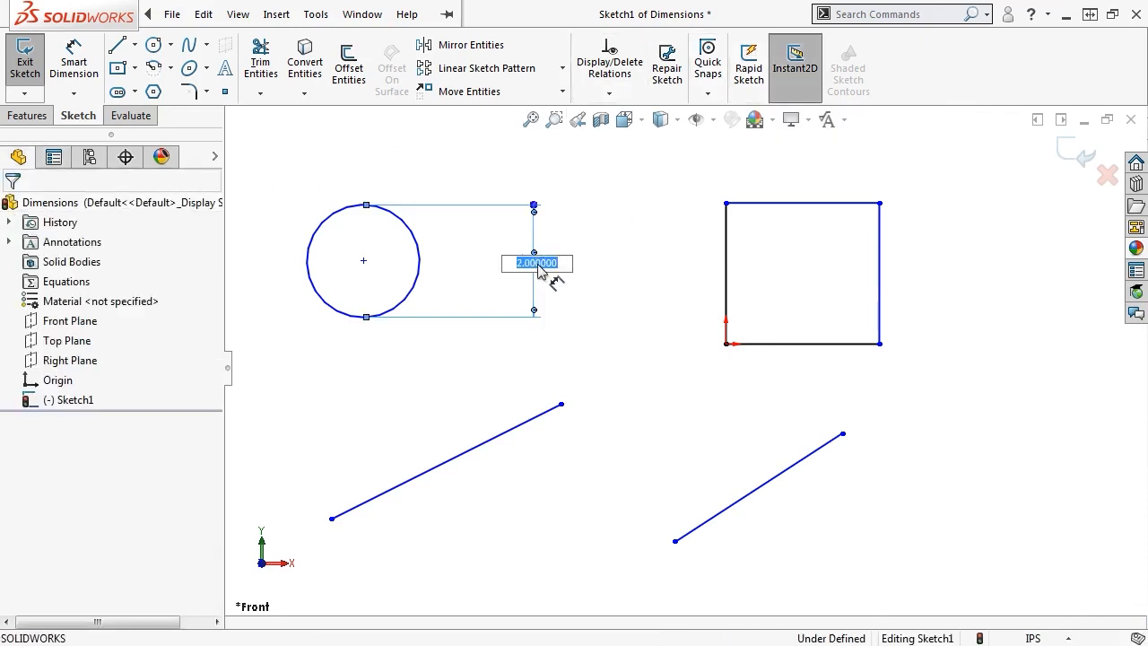
key("Return")
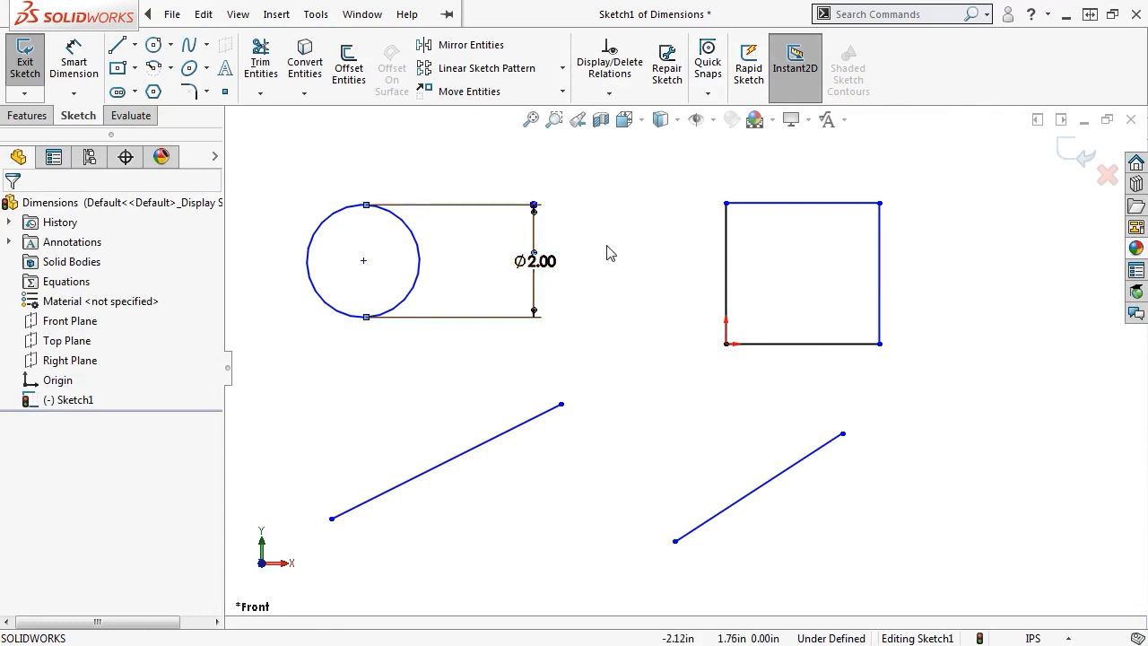
left_click(492, 16)
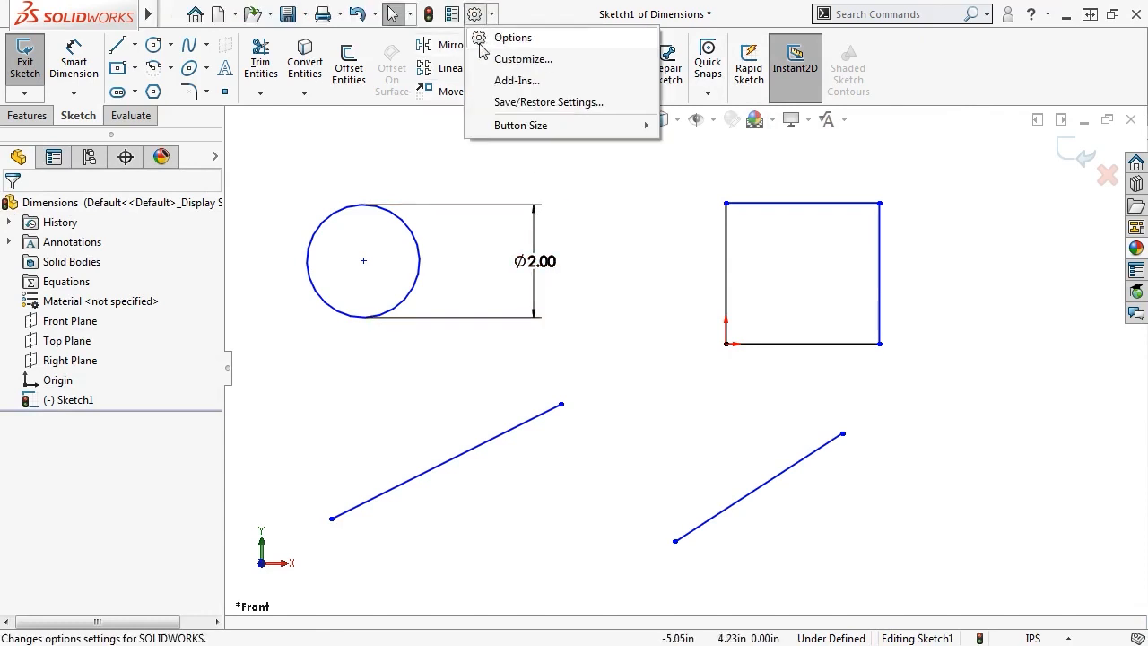
left_click(436, 165)
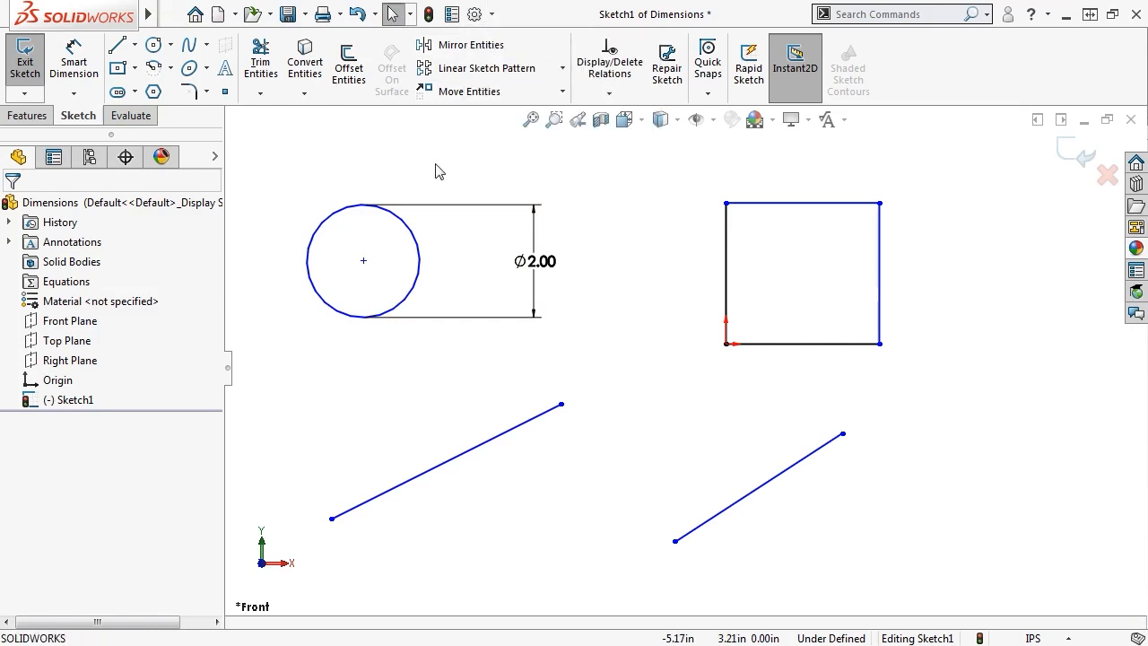
Use Smart Dimension on the square's left side, place the dimension outside it, and set the height to 1.5 in.
key("s")
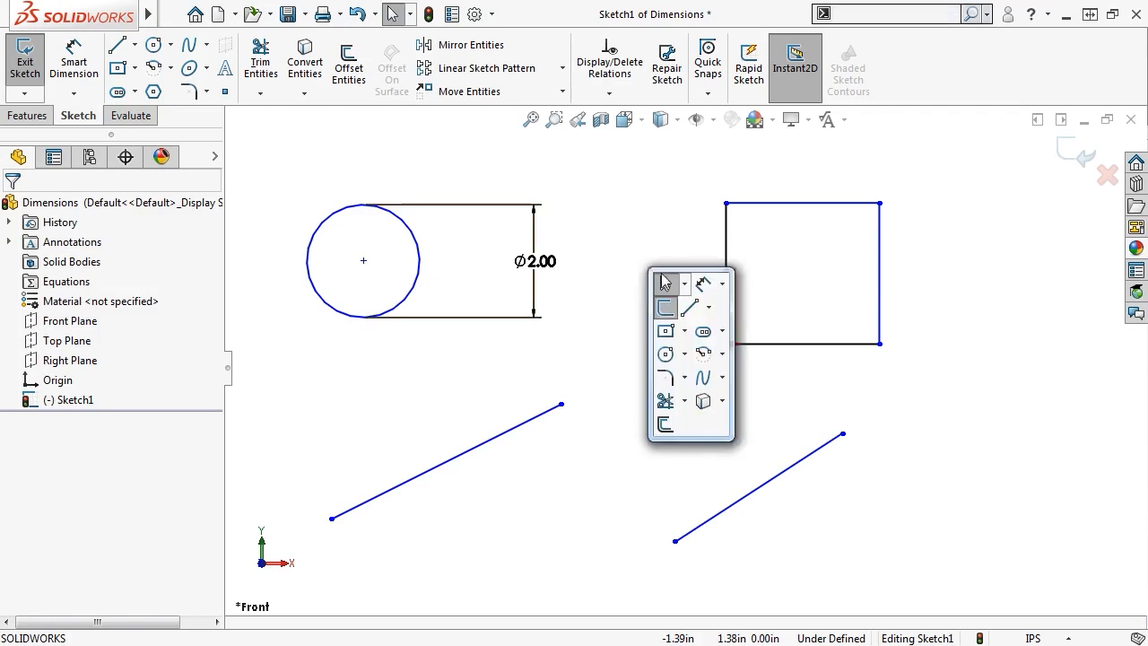
left_click(698, 285)
left_click(724, 289)
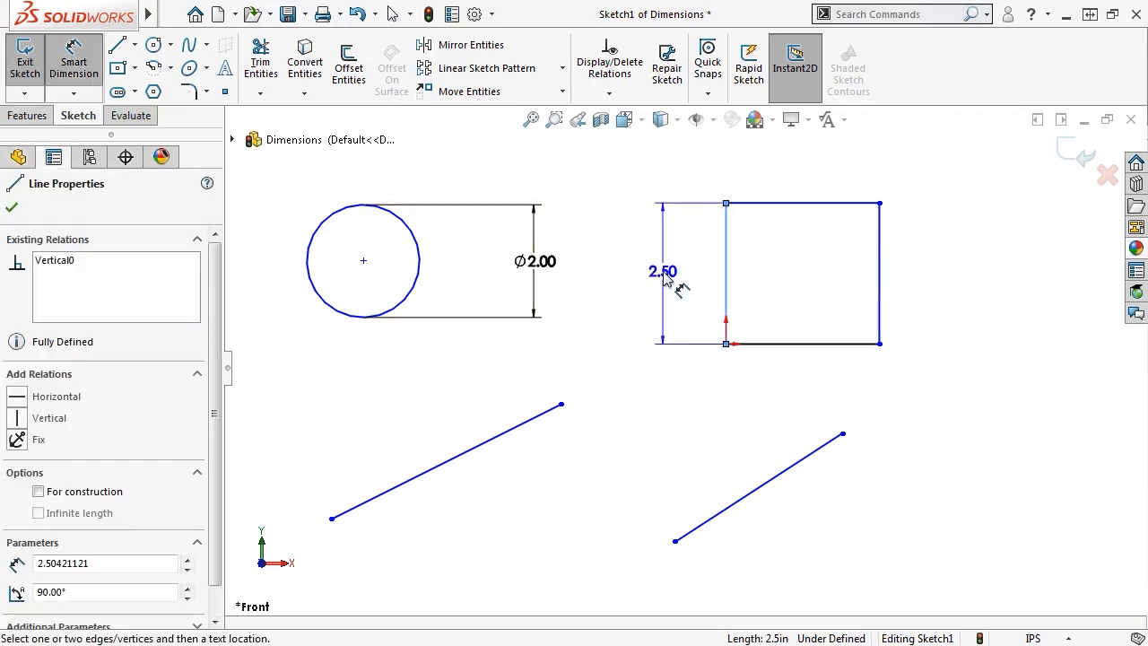
left_click(663, 277)
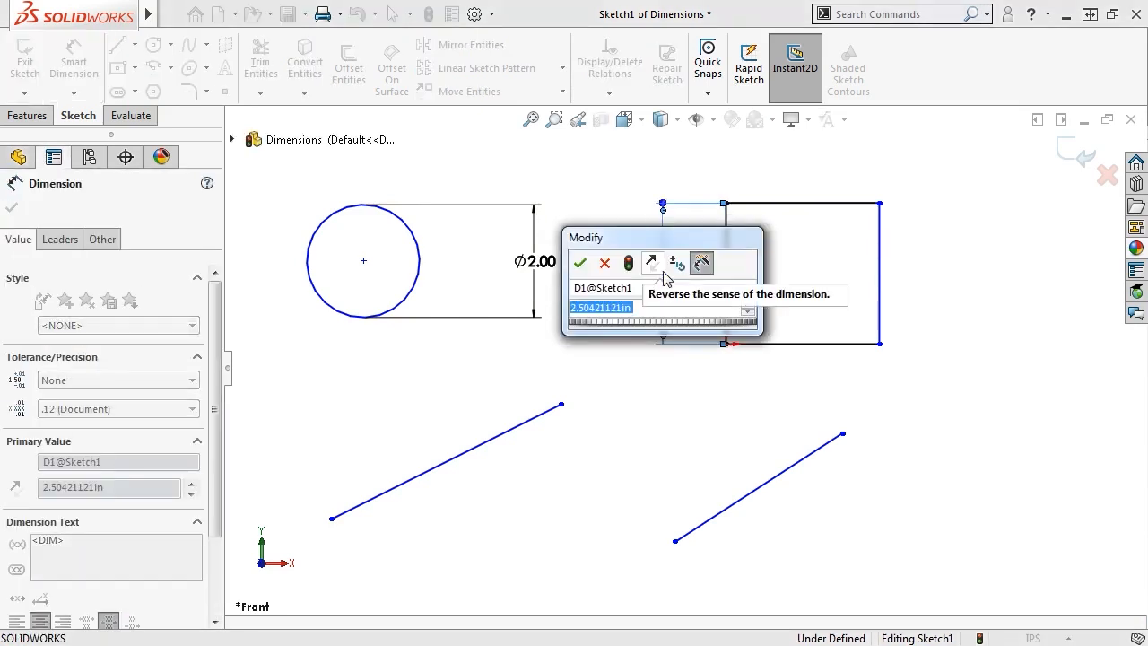
type("1.5")
key("Return")
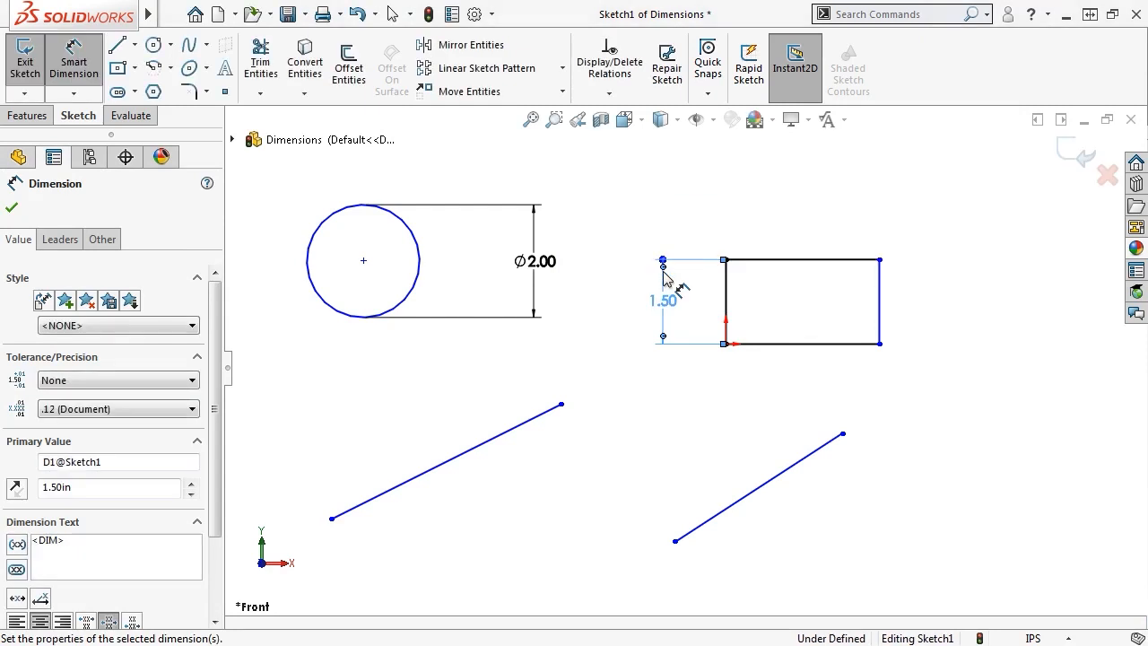
key("Escape")
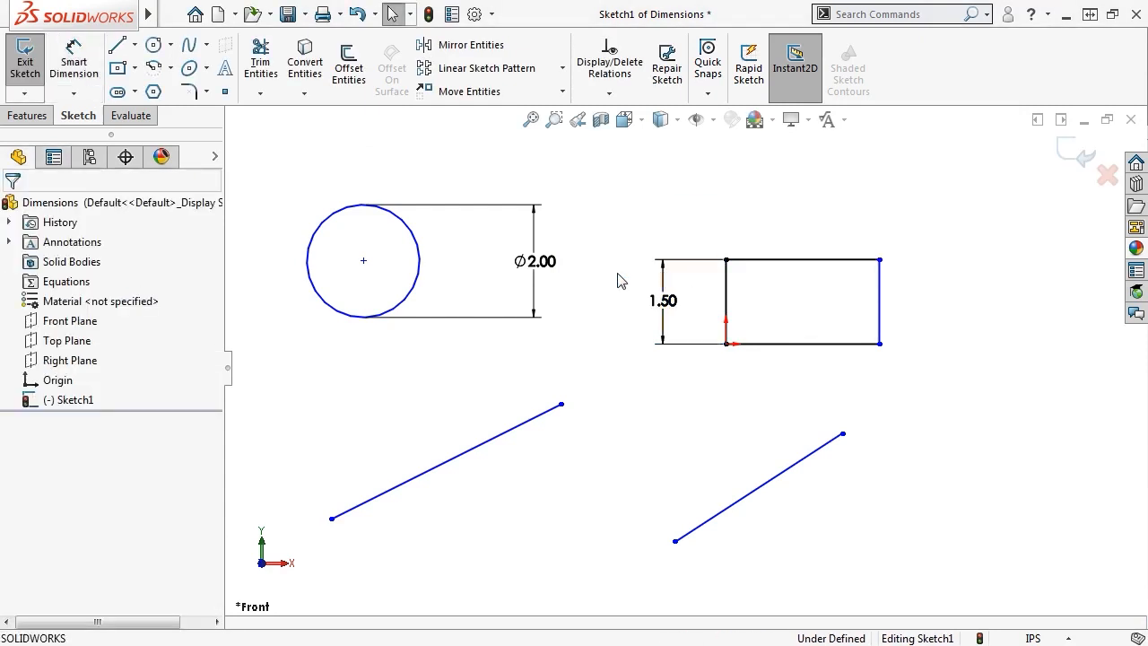
Dimension the rectangle's width between its two upper corner points, placed above the top edge, and set it to 1.5 in.
key("s")
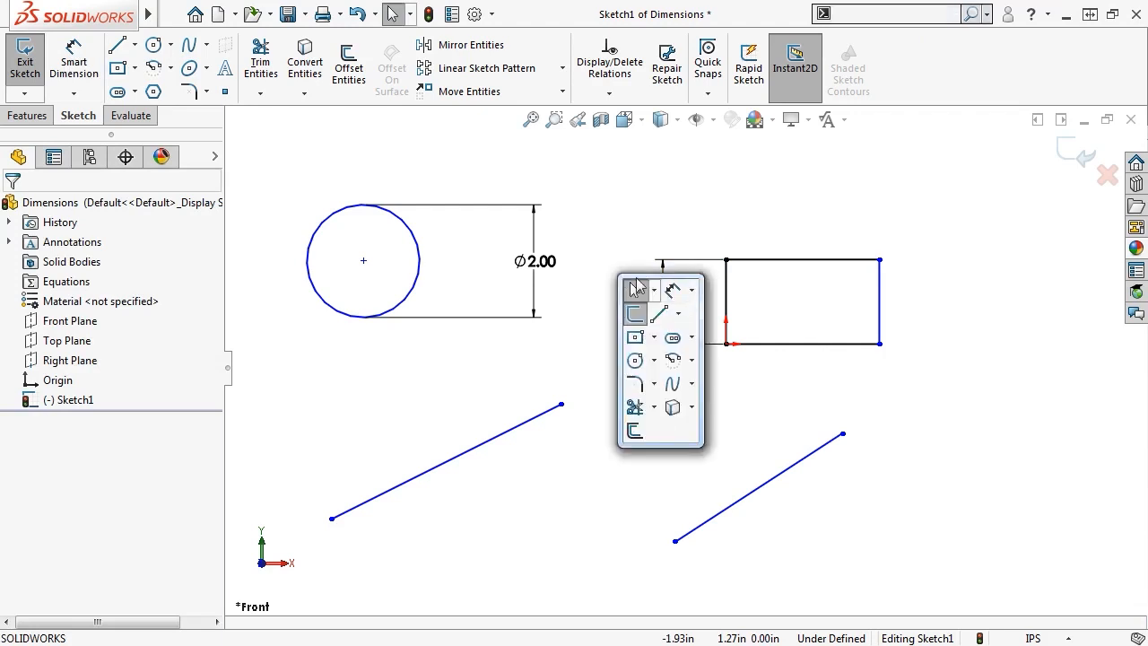
left_click(671, 287)
left_click(726, 260)
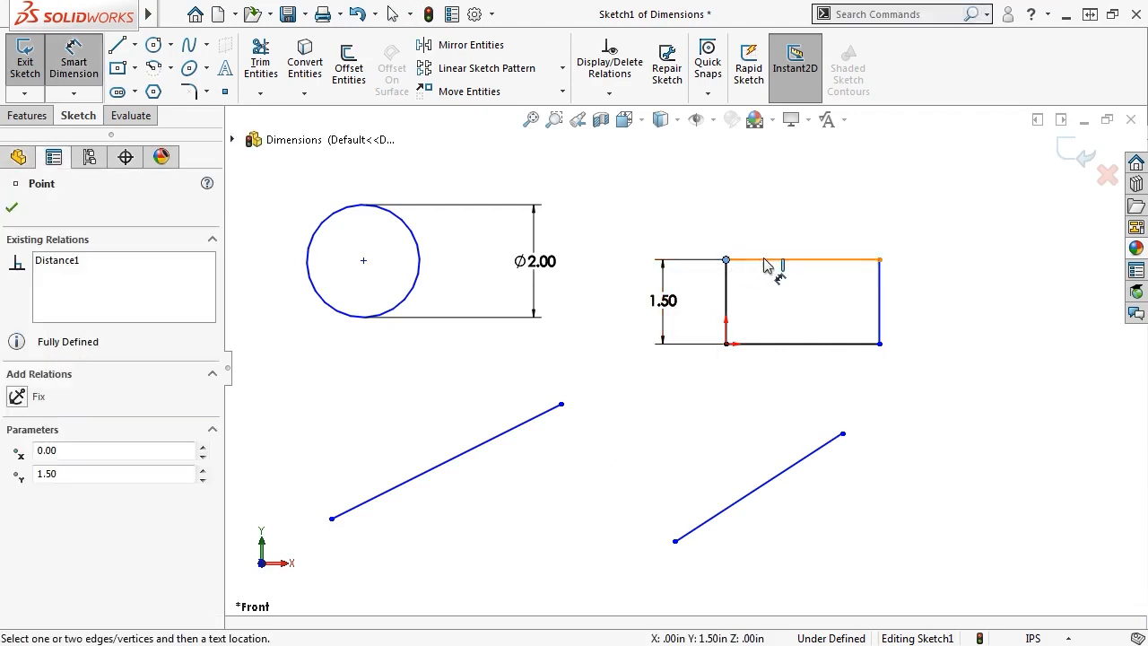
left_click(879, 260)
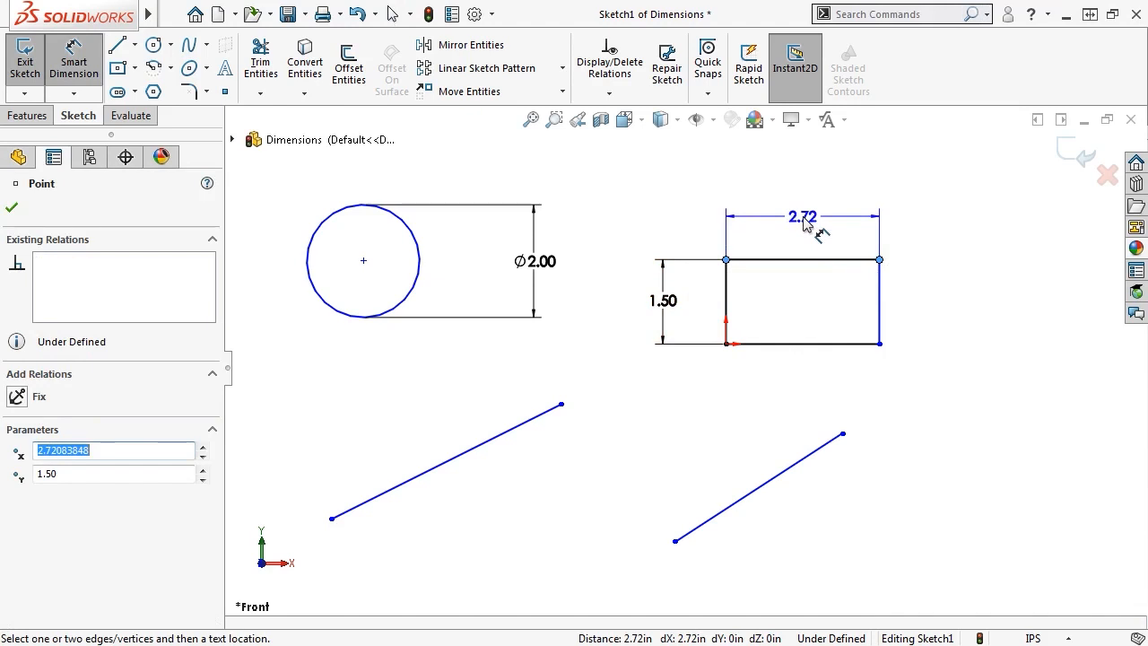
key("Escape")
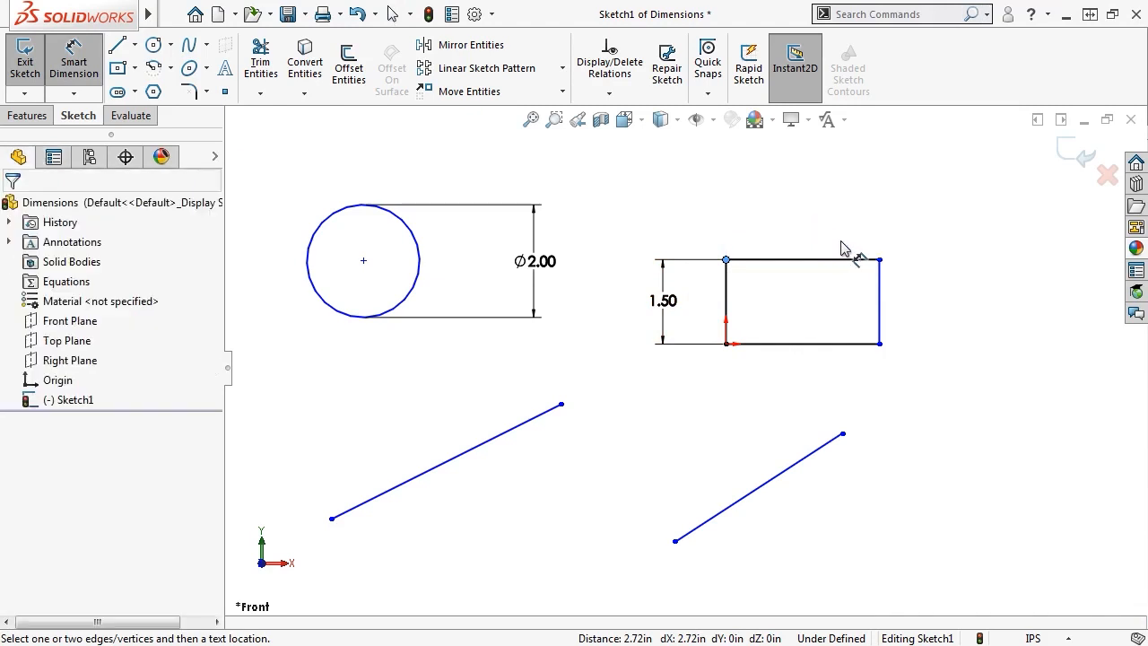
left_click(879, 259)
left_click(818, 230)
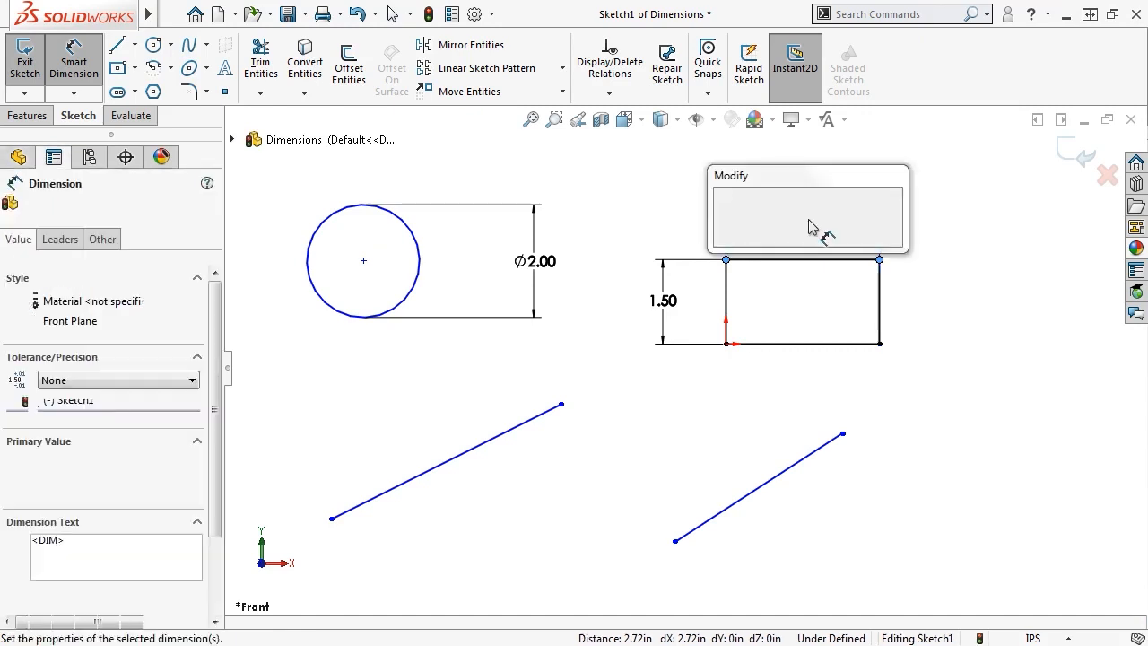
type("1.5")
key("Return")
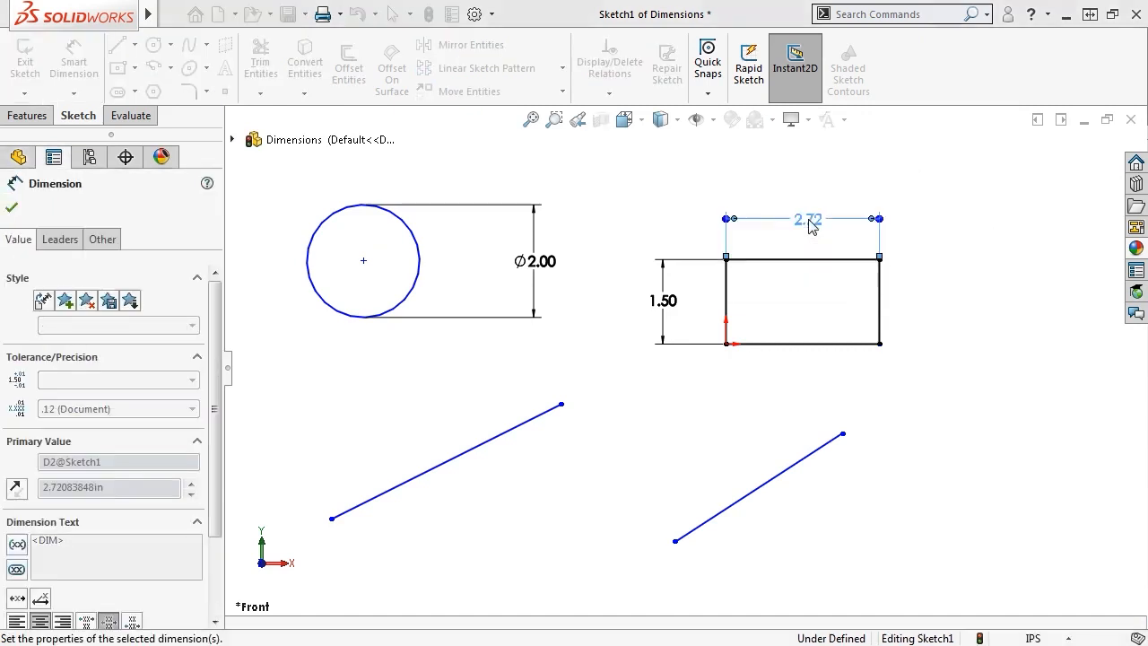
key("Escape")
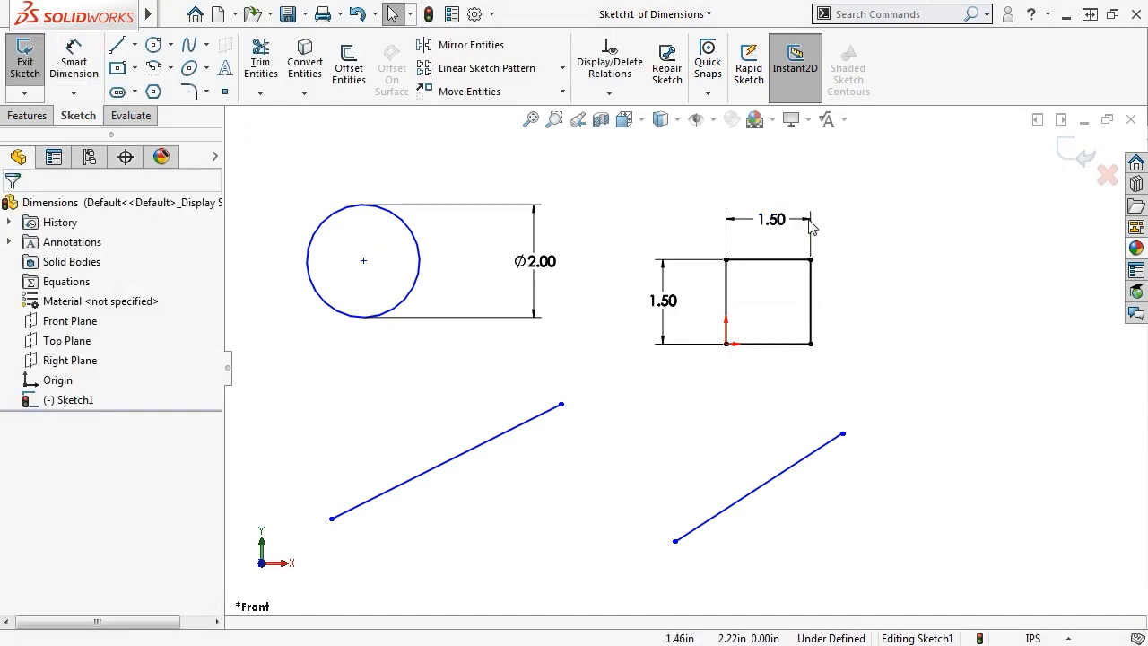
Add an automatic length dimension to the slanted line below the circle and set it to 4 in.
left_click(458, 461)
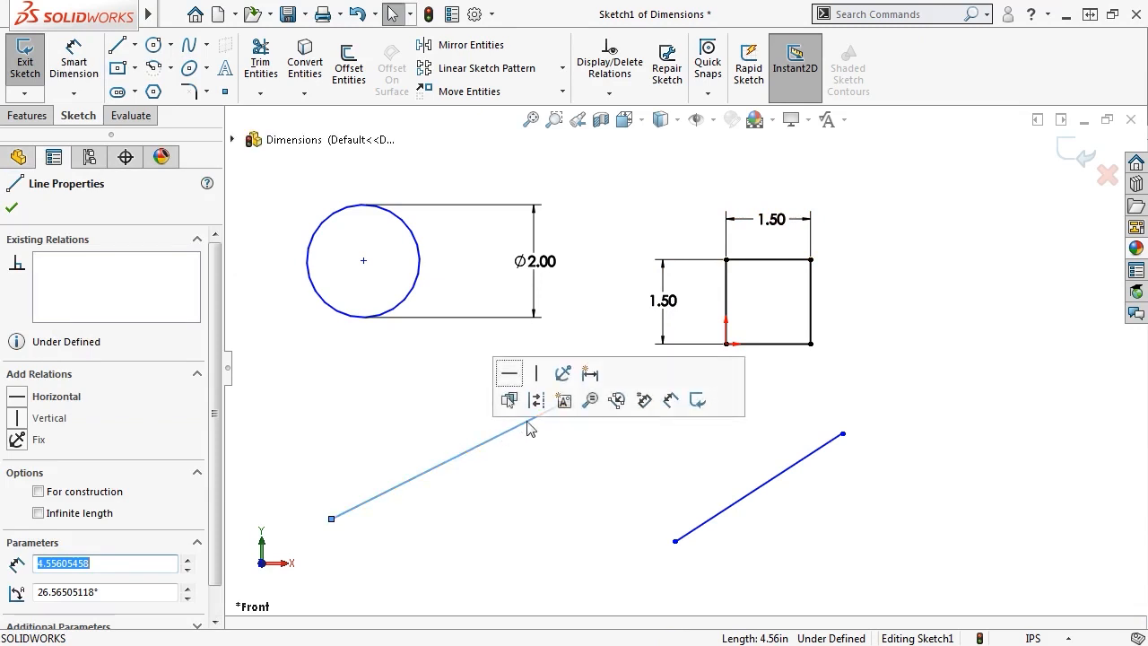
left_click(596, 381)
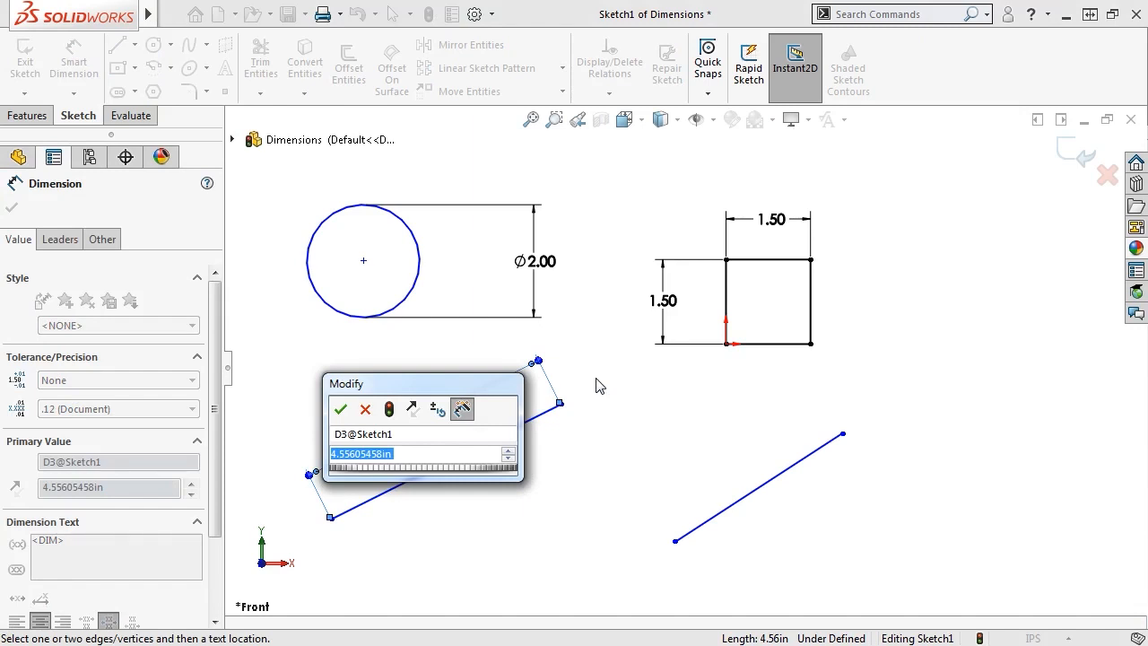
type("4")
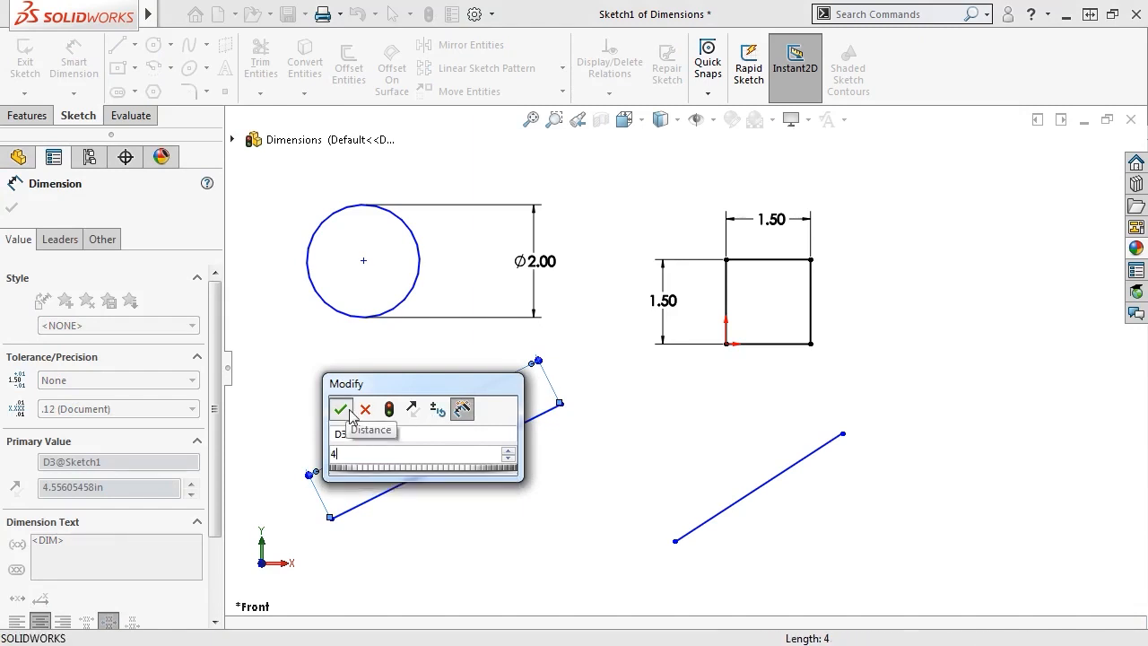
left_click(341, 410)
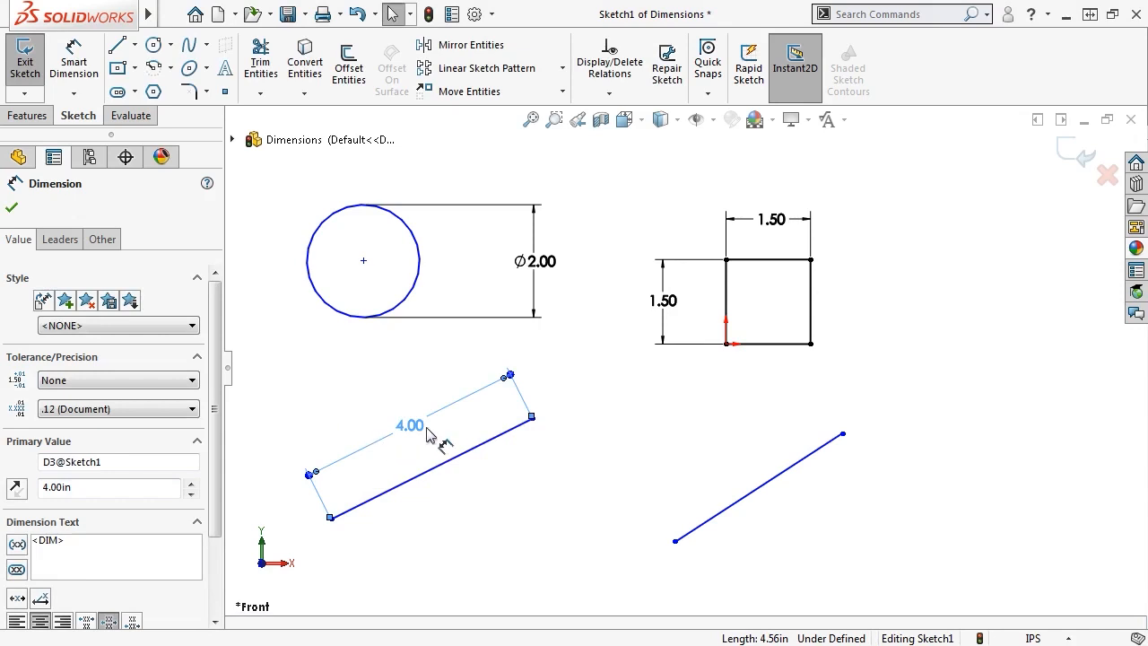
key("Escape")
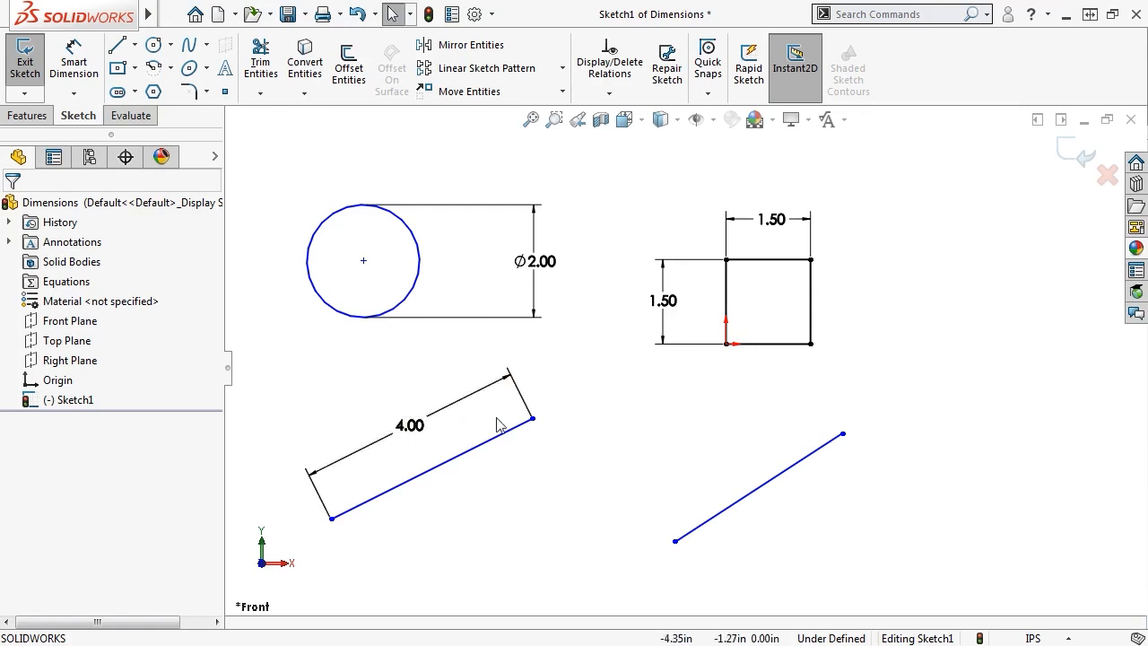
Try a horizontal dimension above the slanted line below the square, and delete it.
key("s")
left_click(656, 440)
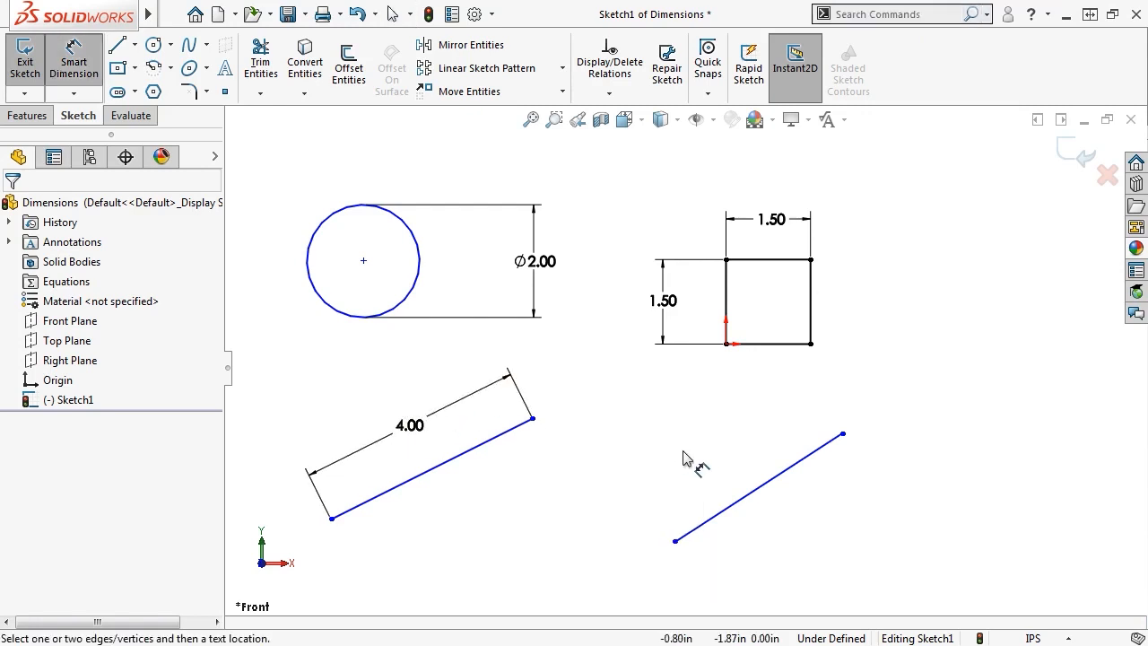
left_click(752, 501)
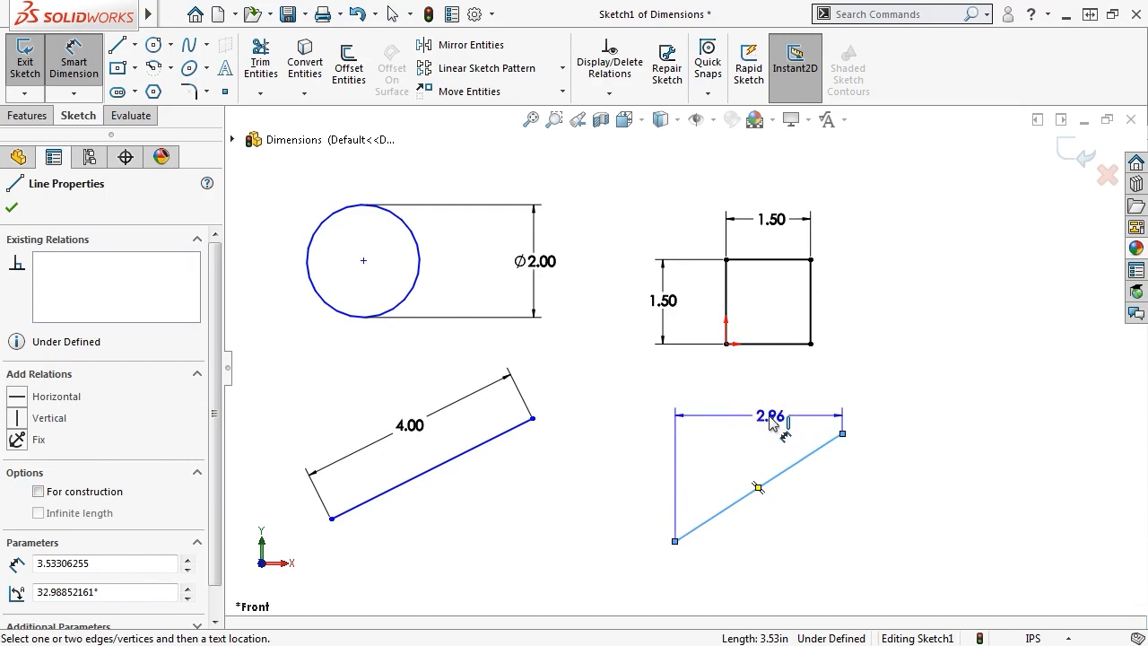
left_click(763, 424)
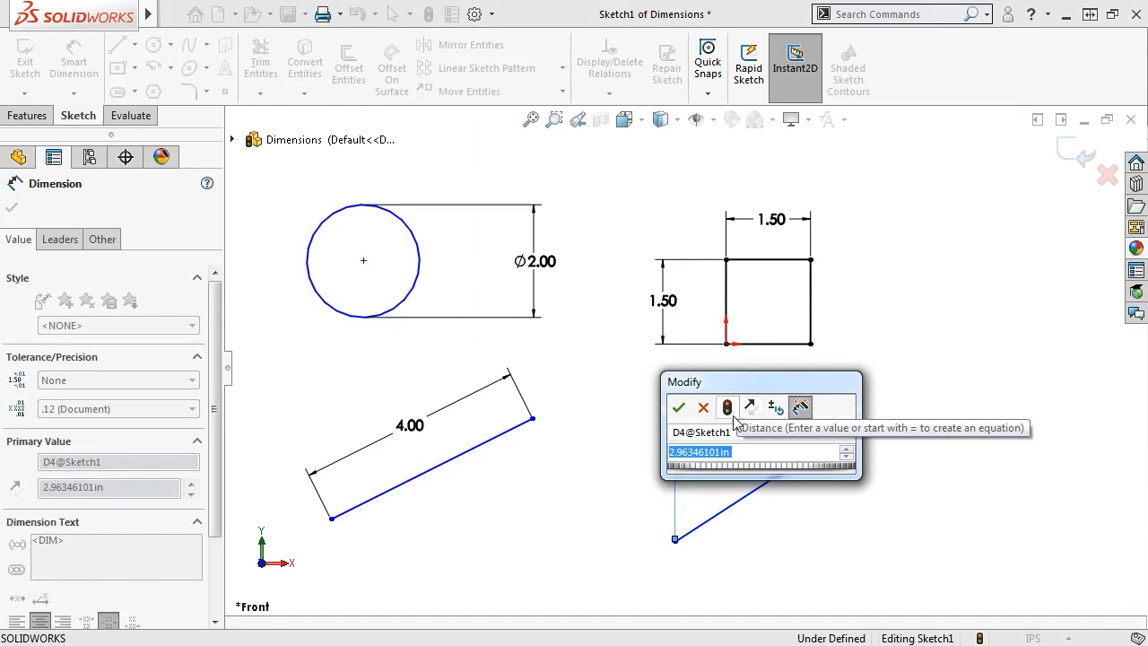
left_click(704, 409)
left_click(707, 417)
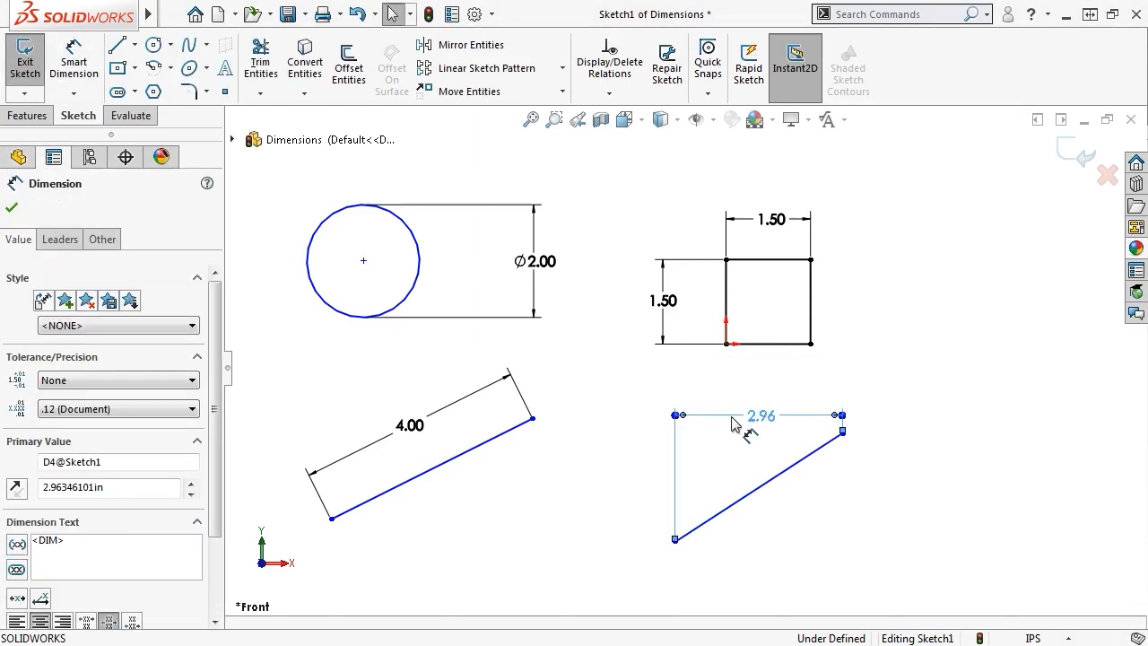
key("Delete")
Dimension the true length of the slanted line below the square, placed parallel on its lower side, and set it to 2.5 in.
key("s")
left_click(788, 438)
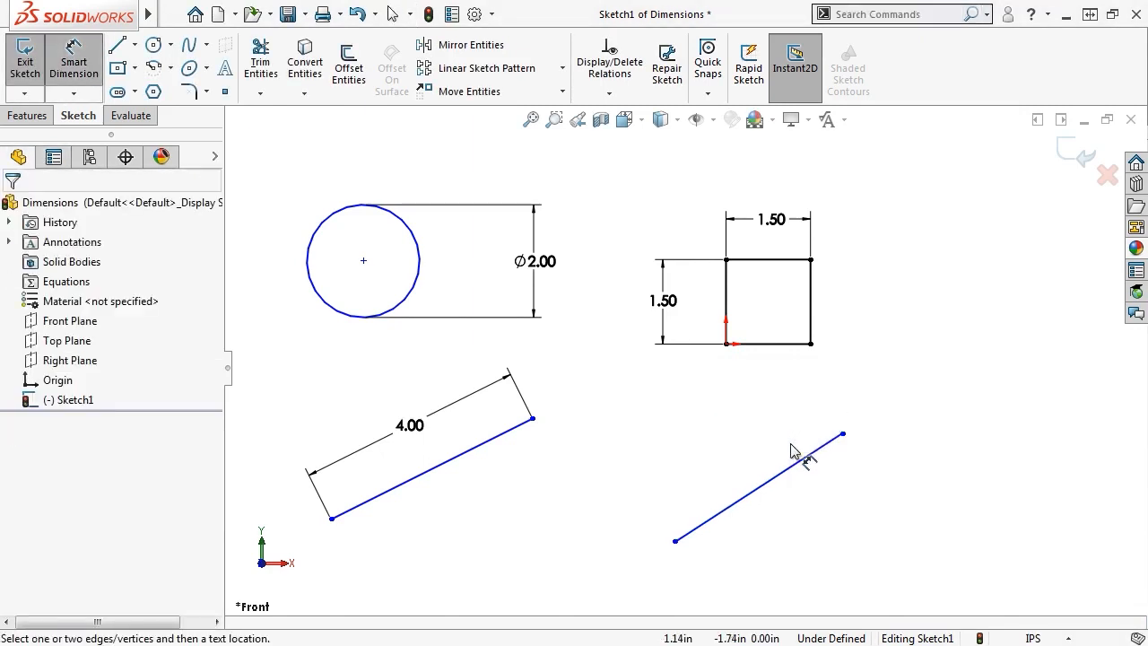
left_click(761, 484)
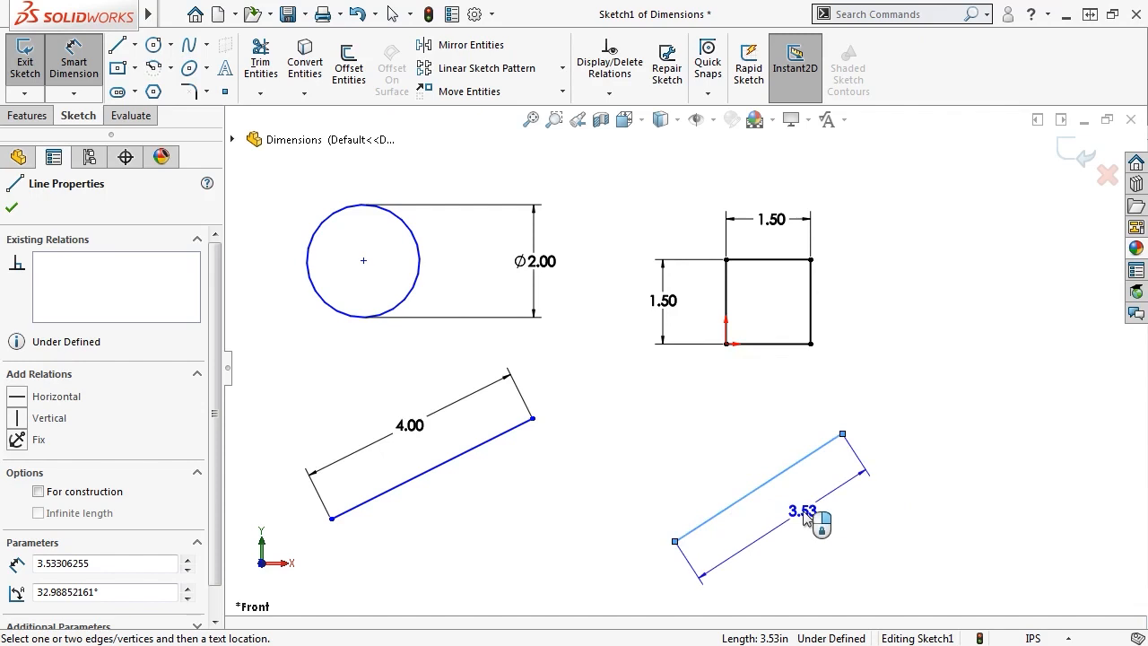
left_click(807, 537)
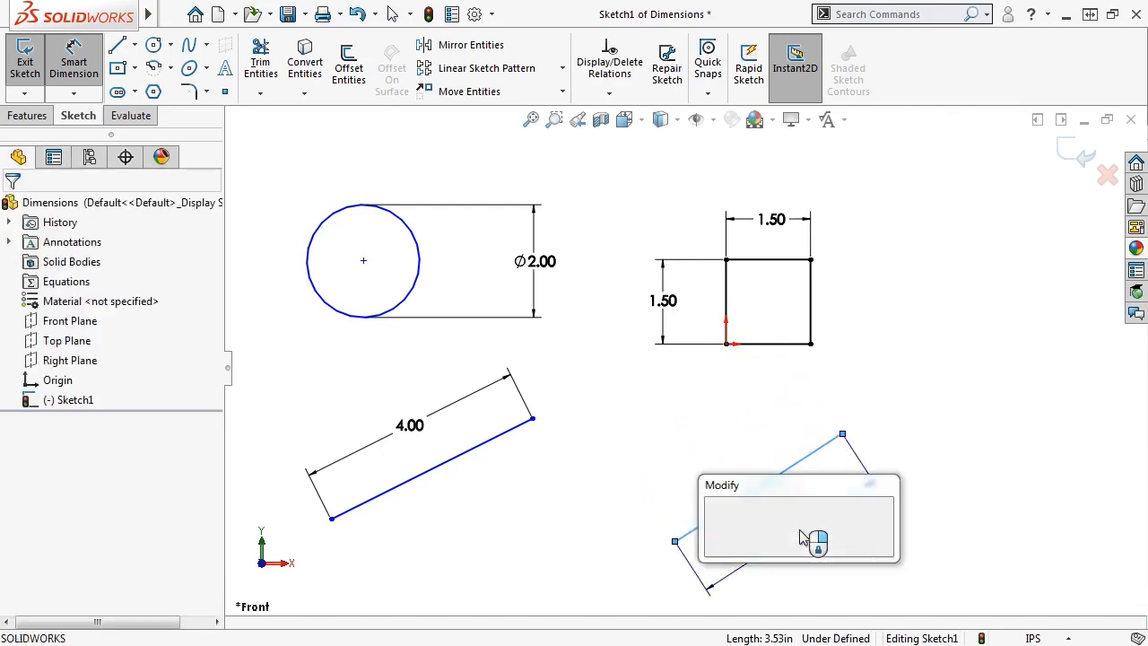
type("2.5")
key("Return")
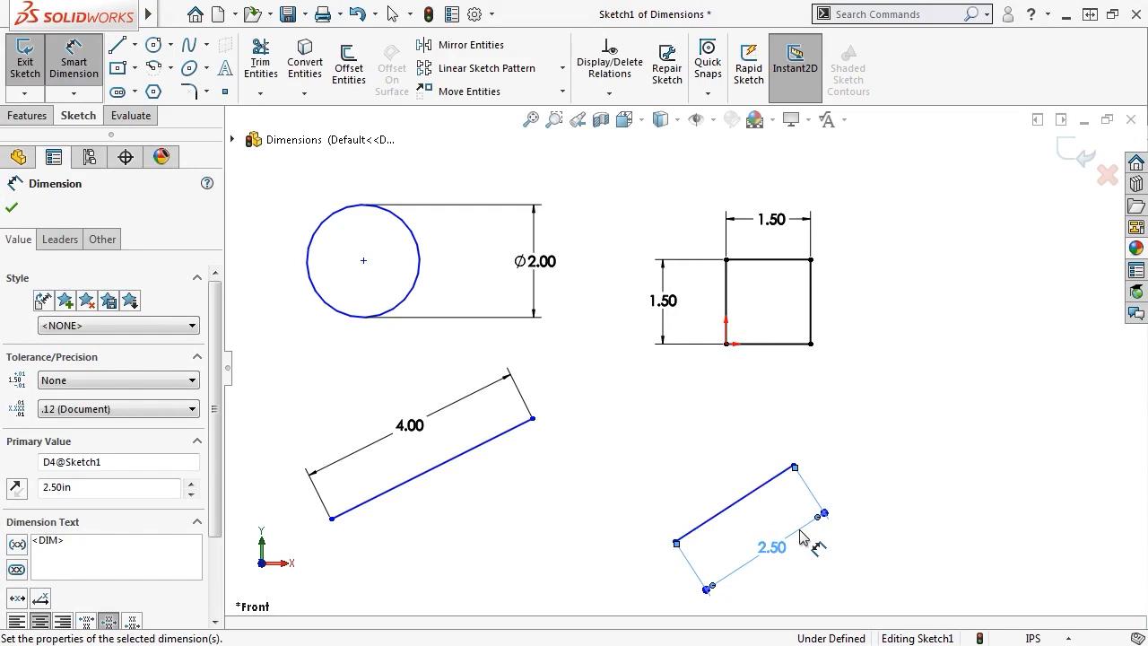
key("Escape")
Dimension the horizontal distance from the square's left side to the circle's centre, placed below the circle, keeping the current value.
key("s")
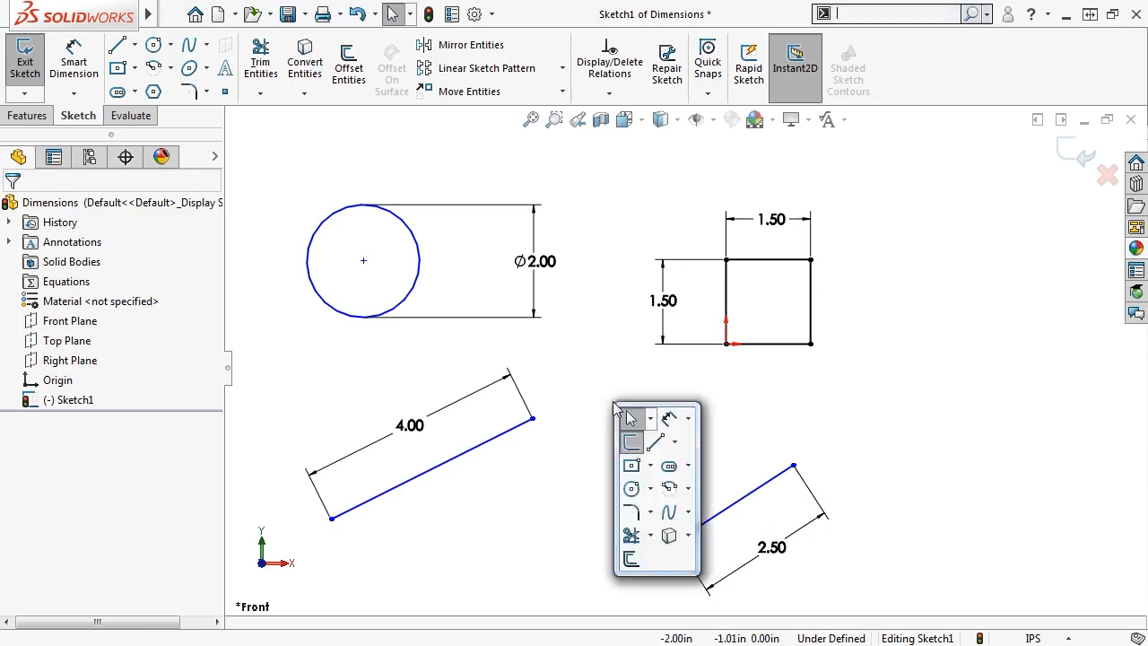
left_click(668, 419)
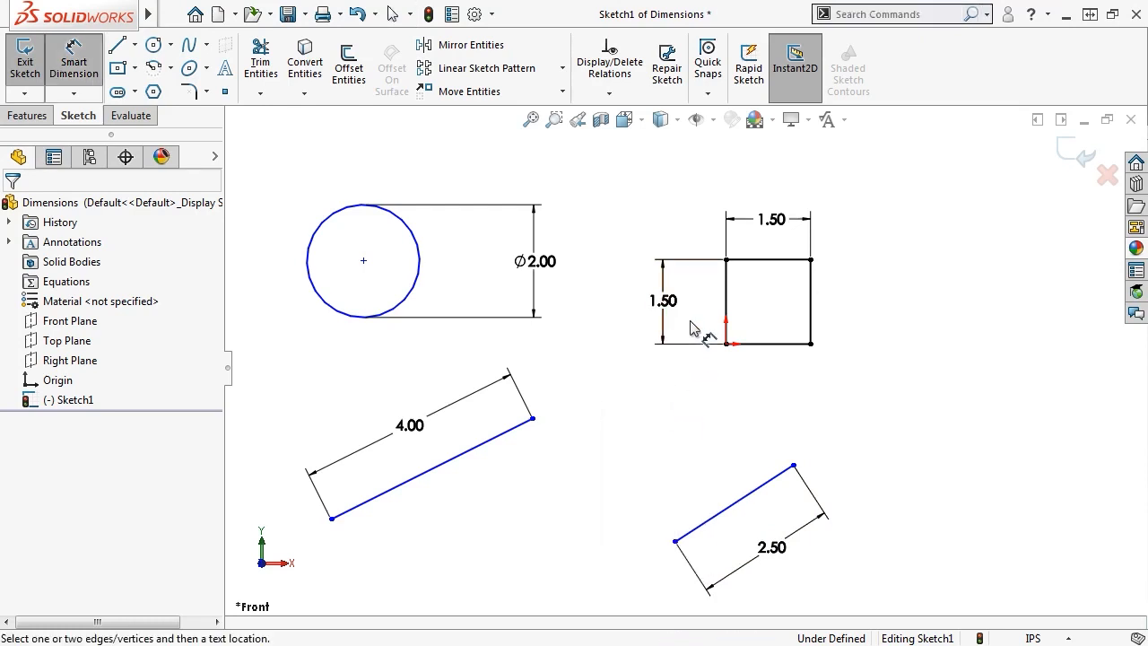
left_click(726, 305)
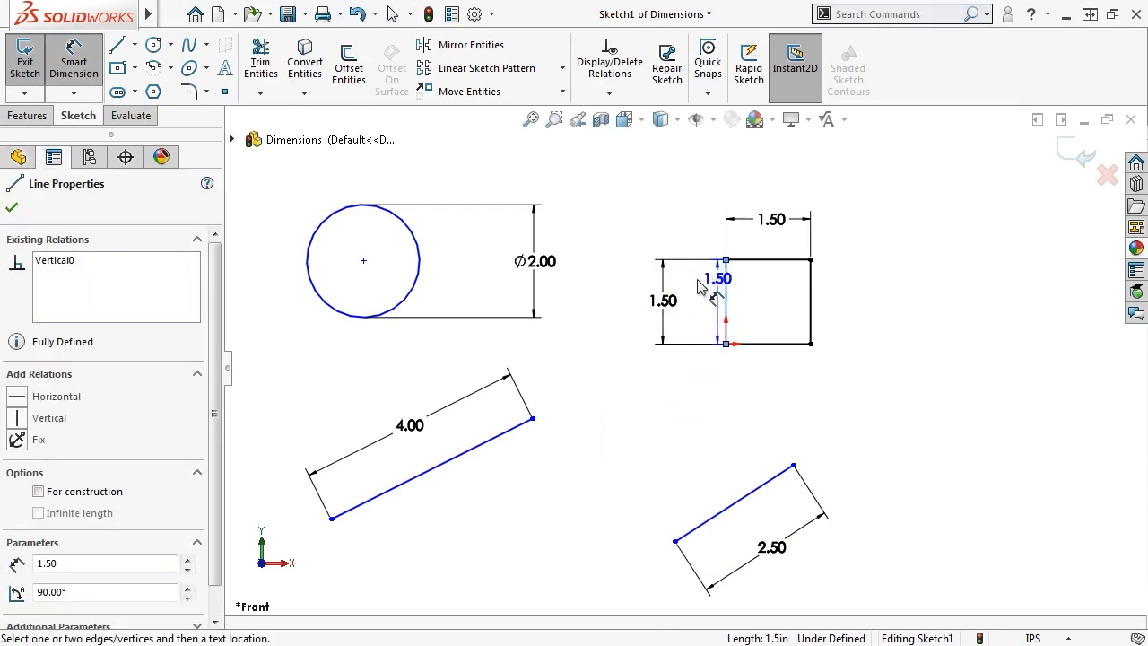
left_click(423, 264)
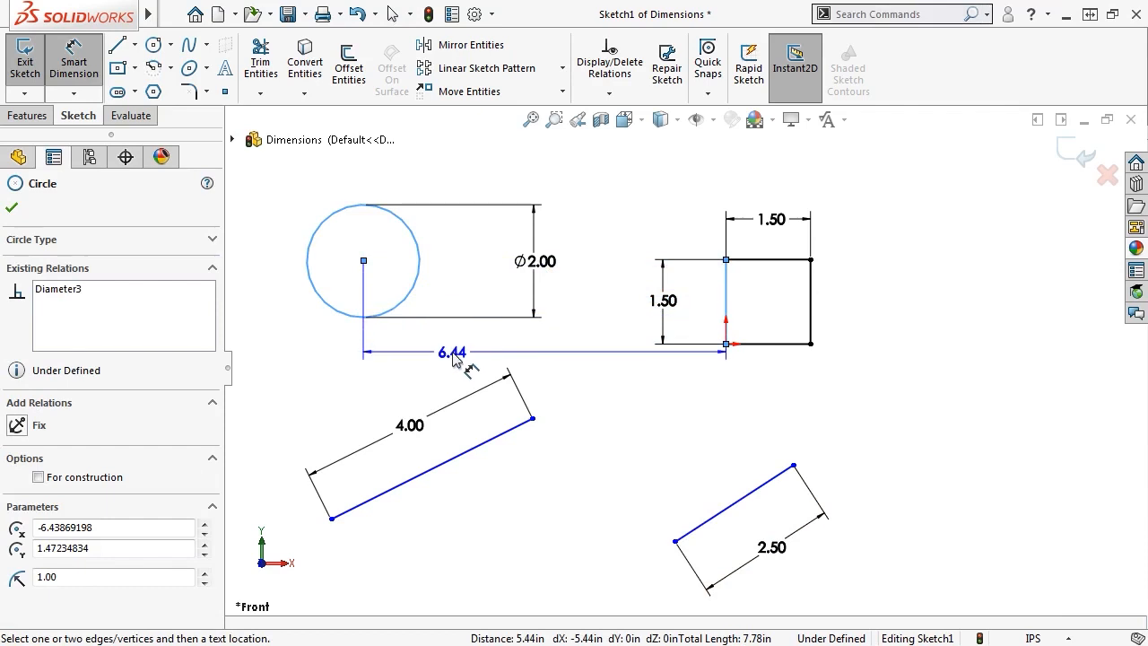
left_click(453, 356)
left_click(377, 340)
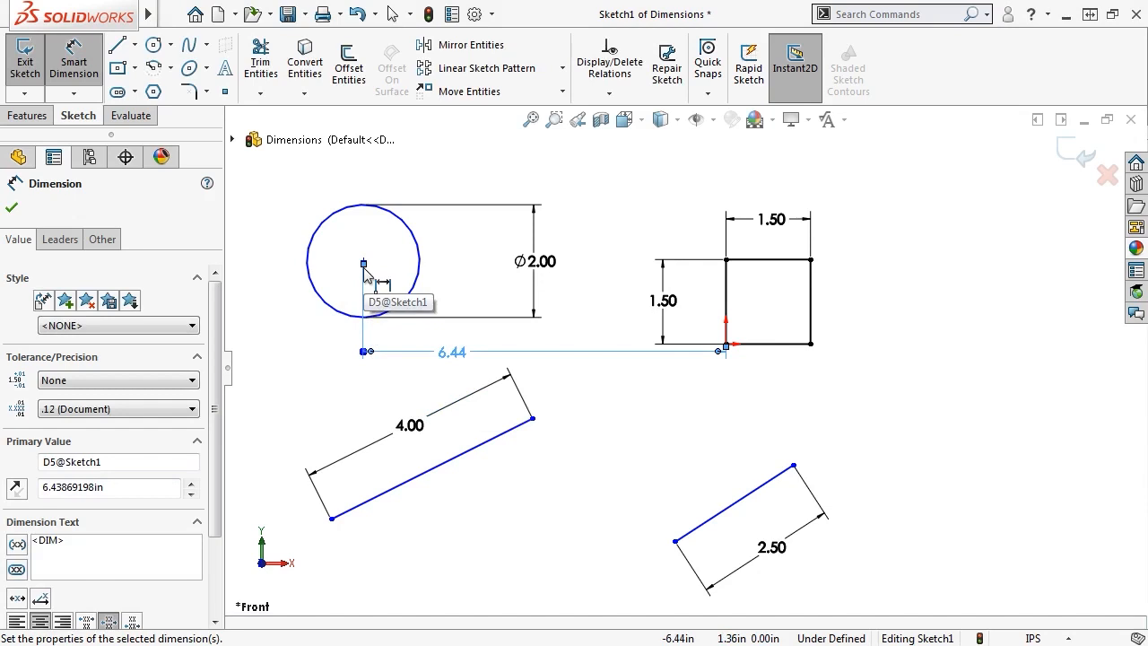
Reattach the horizontal distance dimension from the circle's centre to the circle's far edge away from the square, and delete that dimension.
left_click_drag(364, 267, 309, 267)
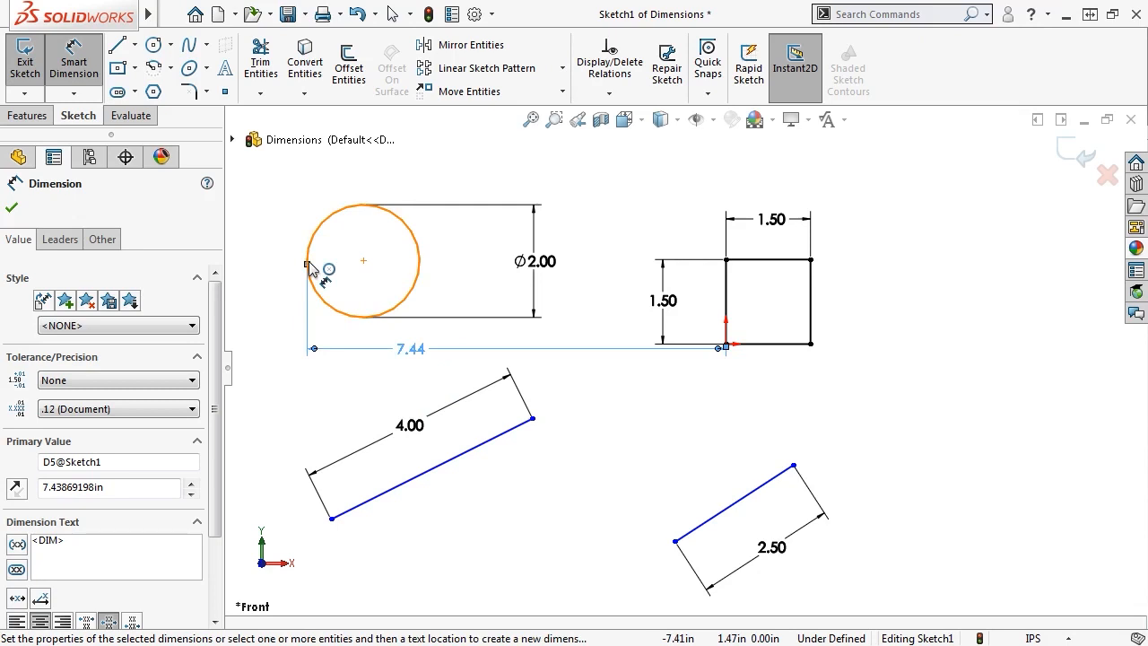
key("Escape")
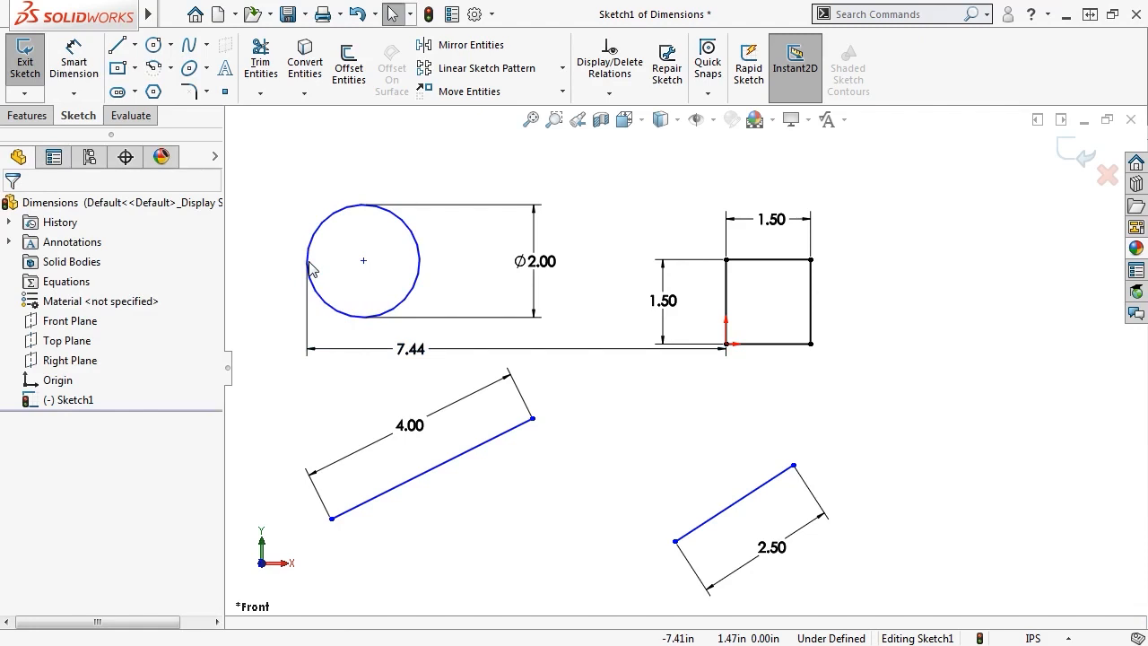
left_click(410, 349)
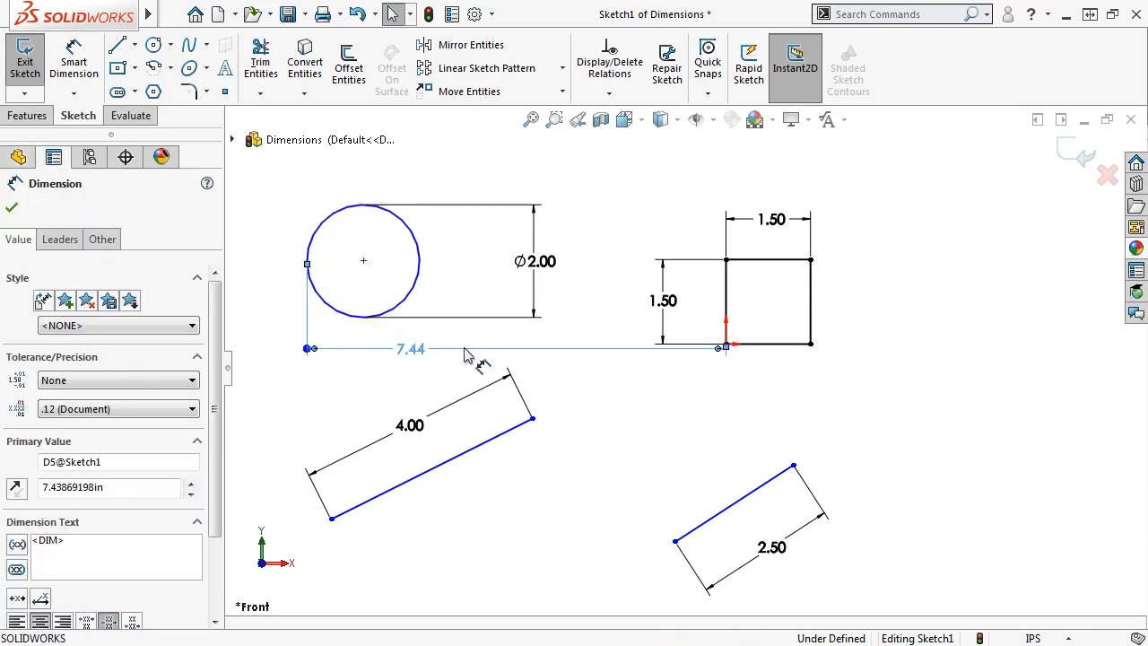
key("Delete")
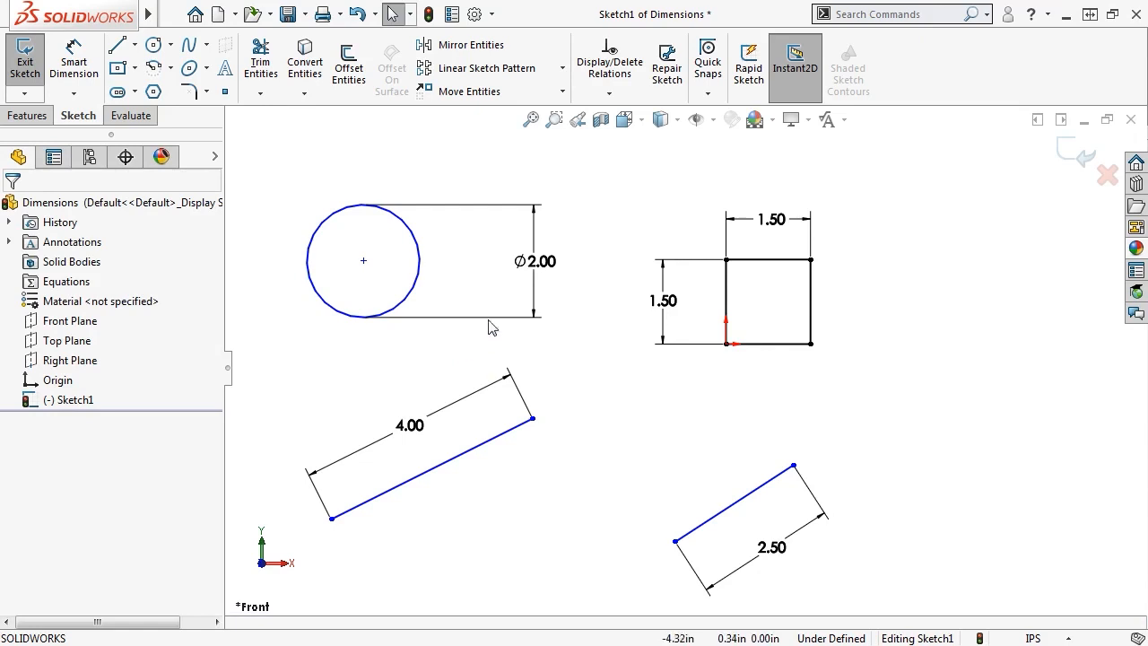
Delete the circle's diameter dimension together with the square's vertical 1.50 dimension.
left_click(534, 296)
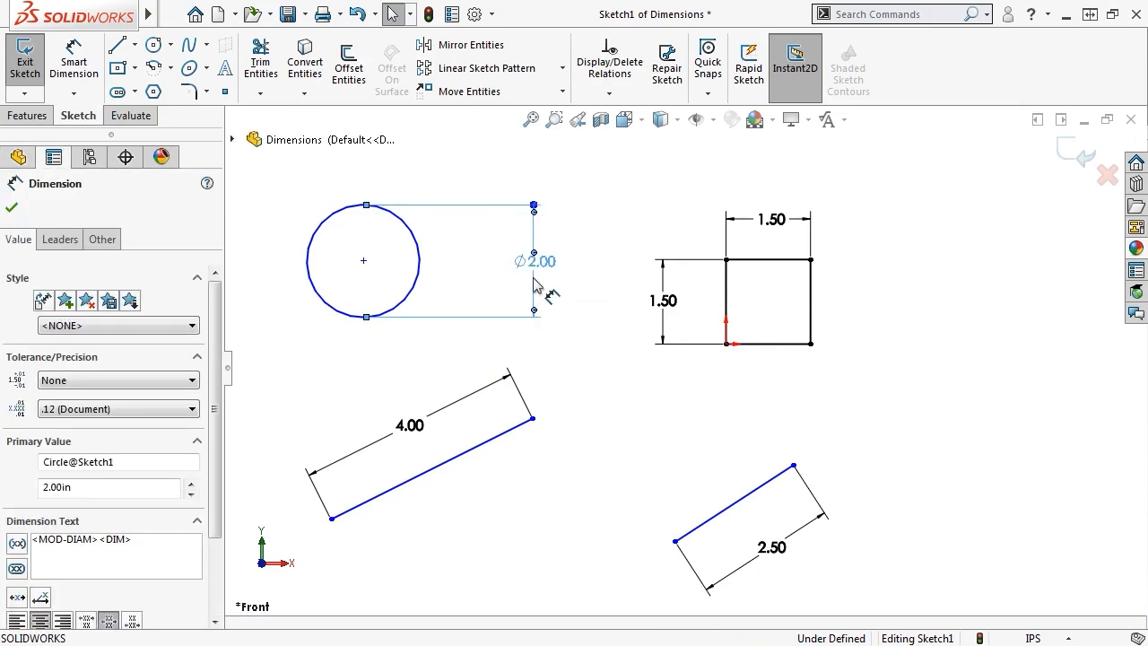
left_click(662, 334, "ctrl")
key("Delete")
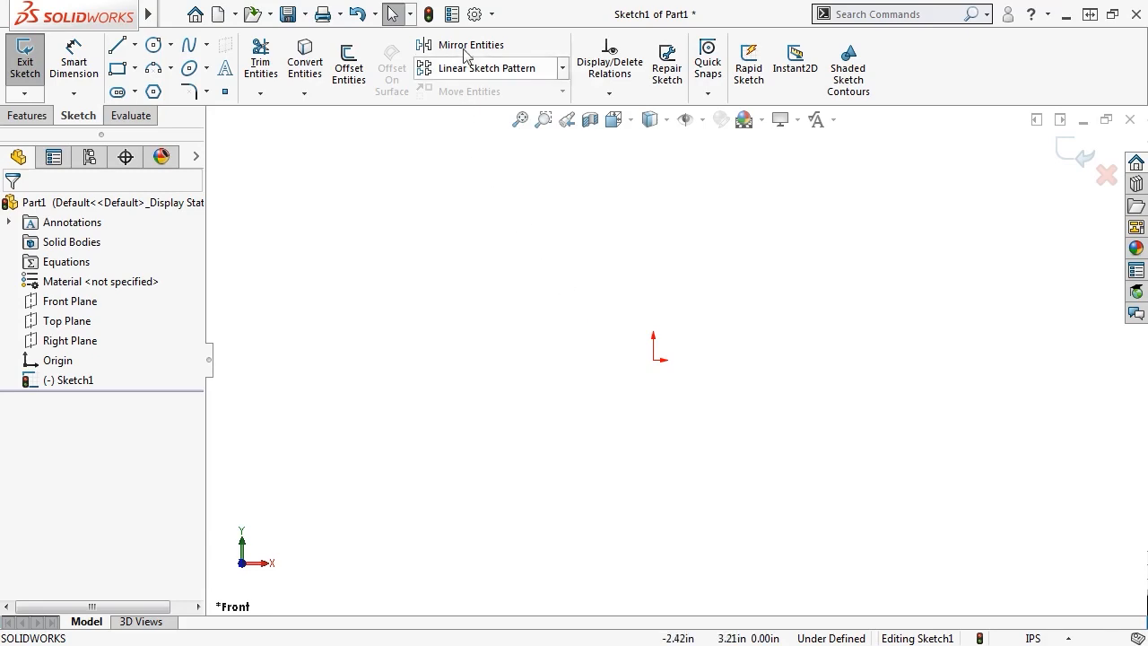
Try switching on-screen numeric input on entity creation on and off in the sketch system options, and discard the changes.
left_click(475, 14)
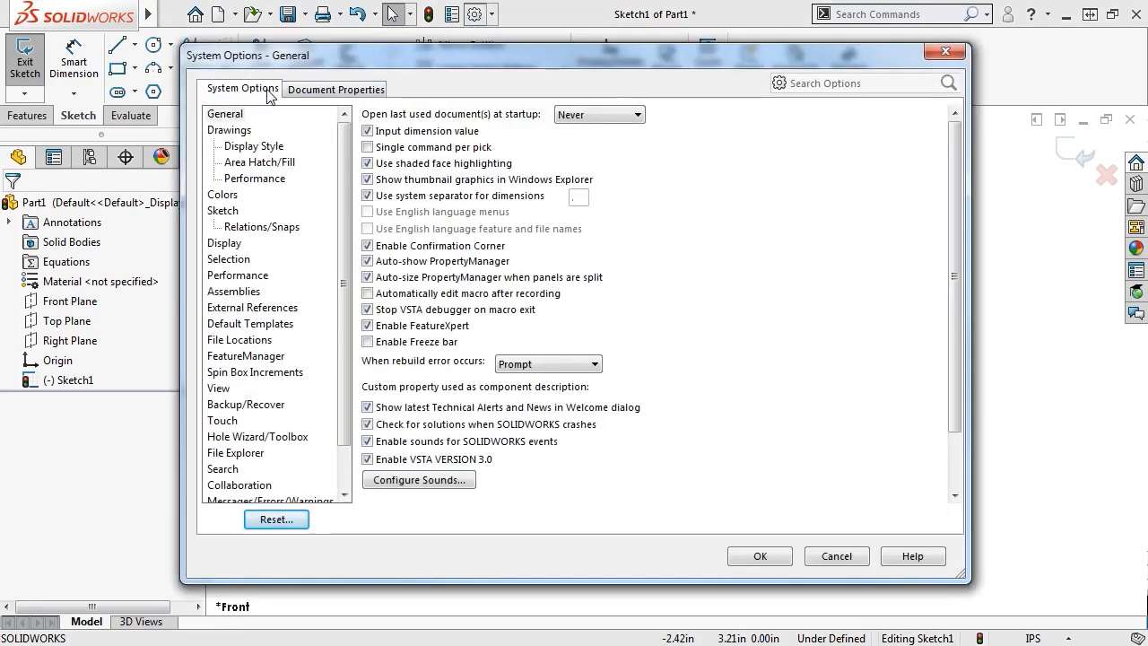
left_click(216, 211)
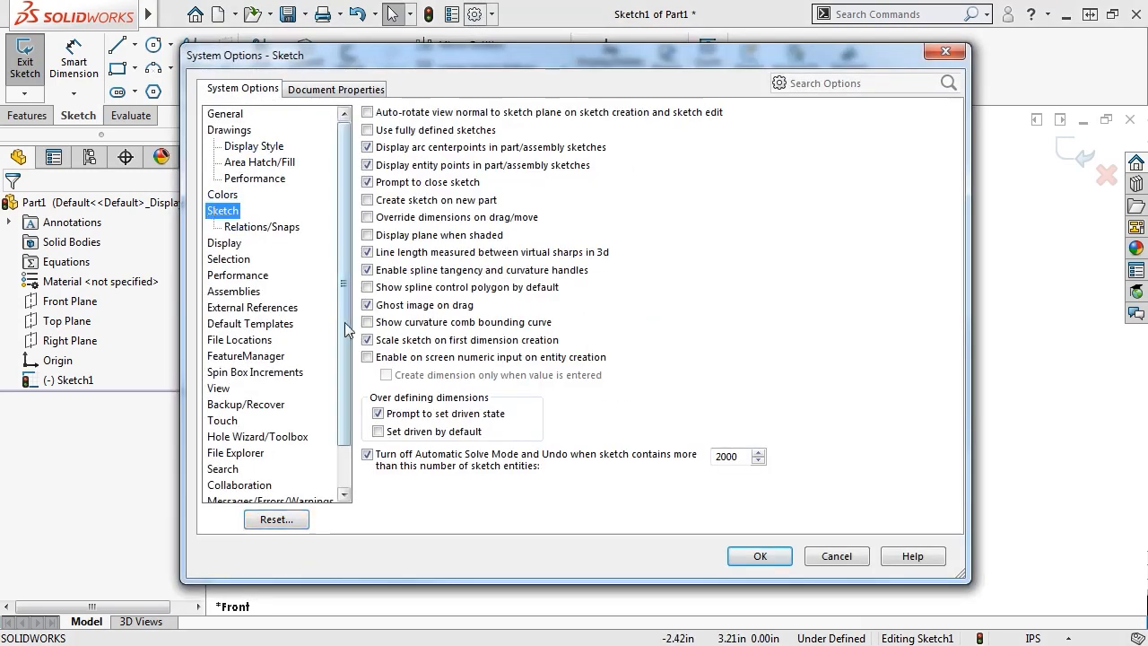
left_click(367, 357)
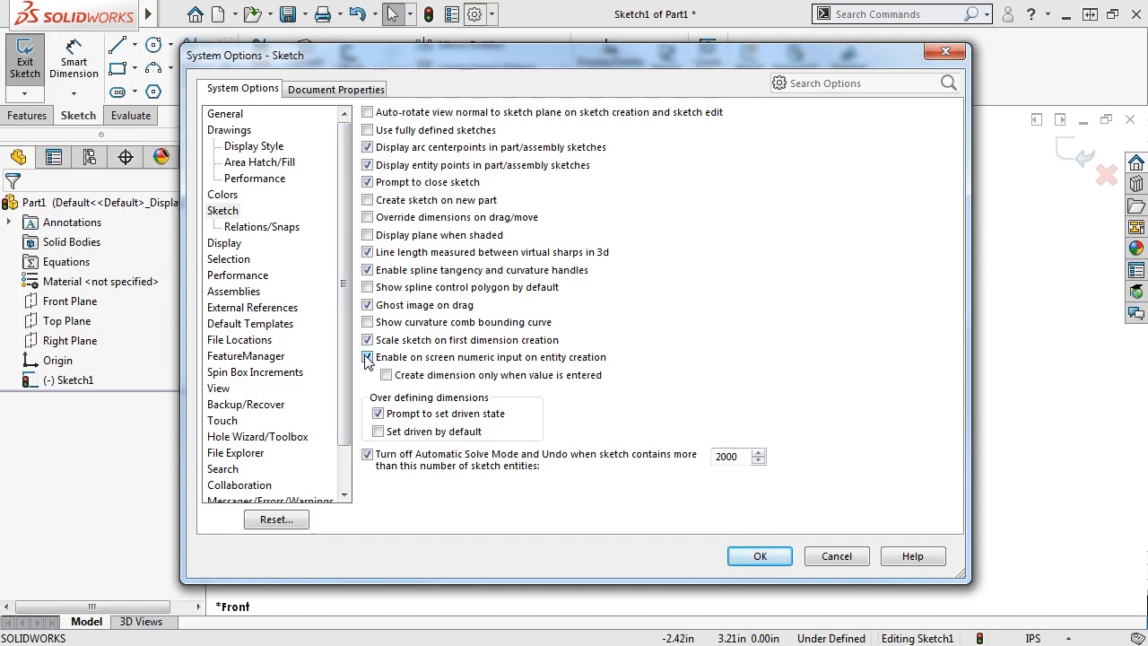
left_click(367, 357)
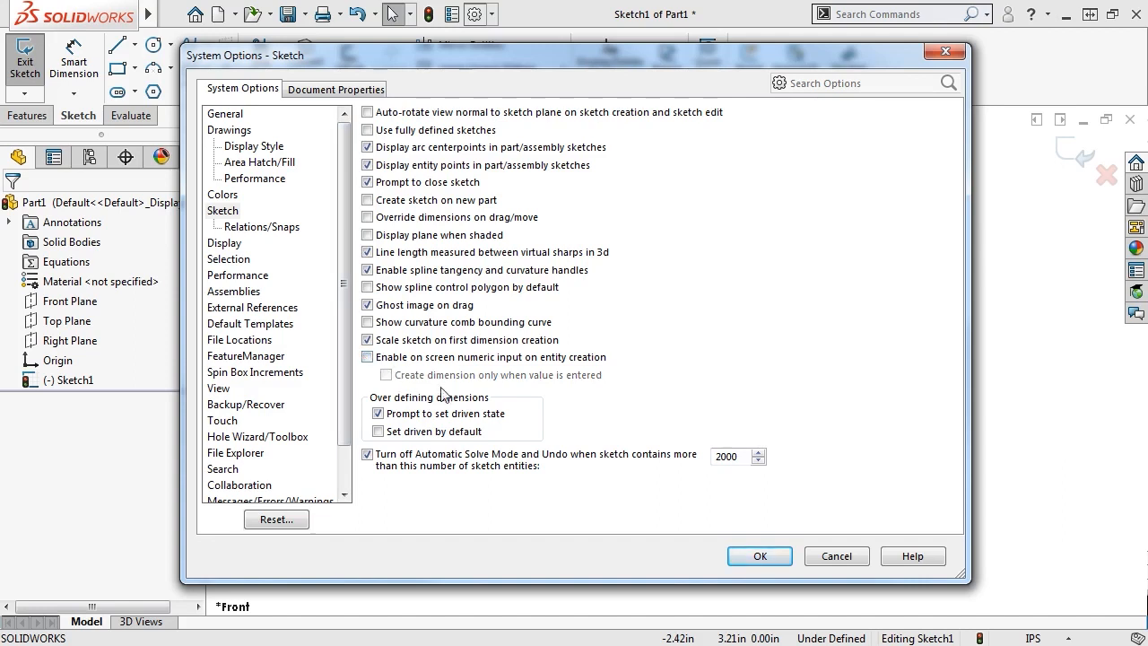
left_click(818, 555)
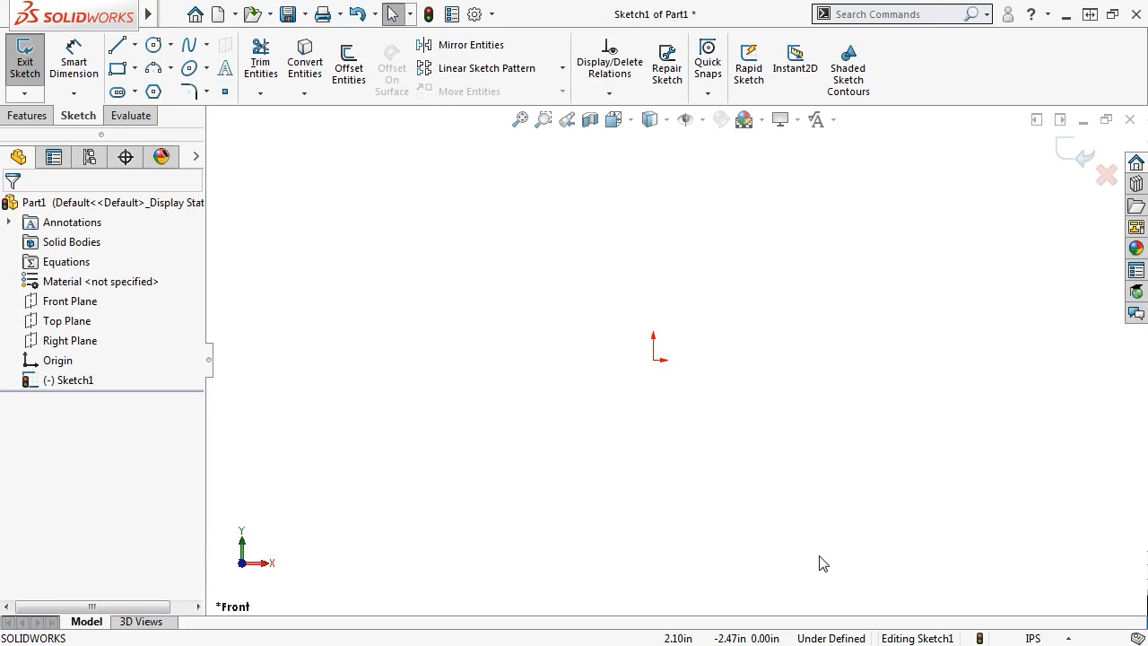
Turn on numeric input for sketch dimensions and sketch a 2 in long horizontal line above and to the left of the origin.
right_click(560, 280)
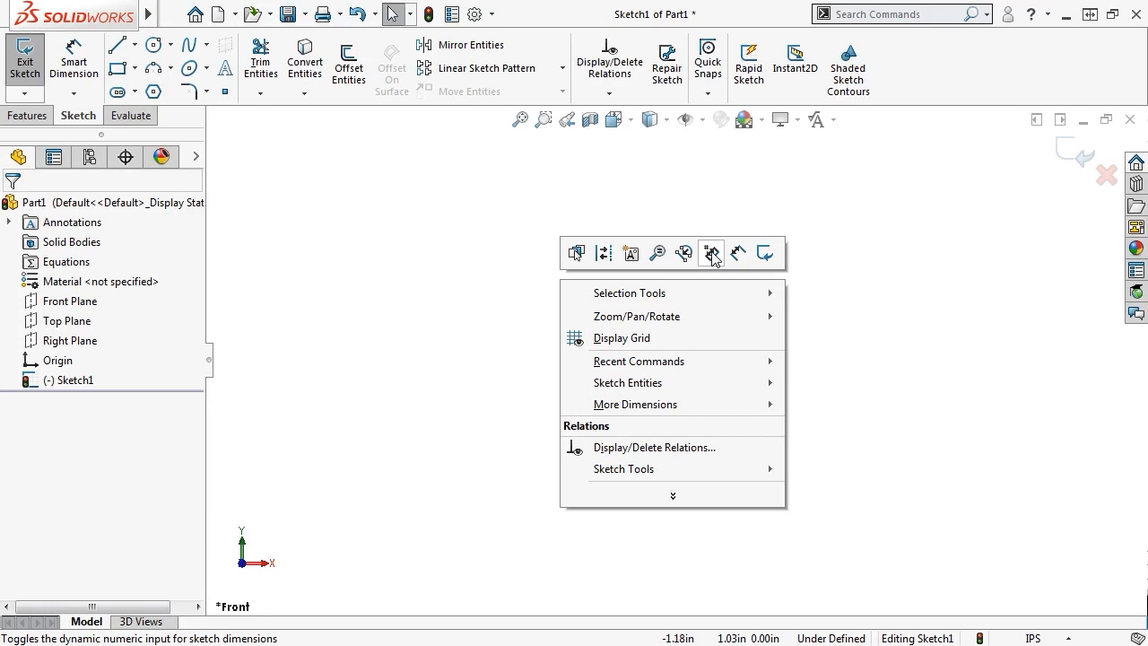
right_click_drag(713, 256, 619, 253)
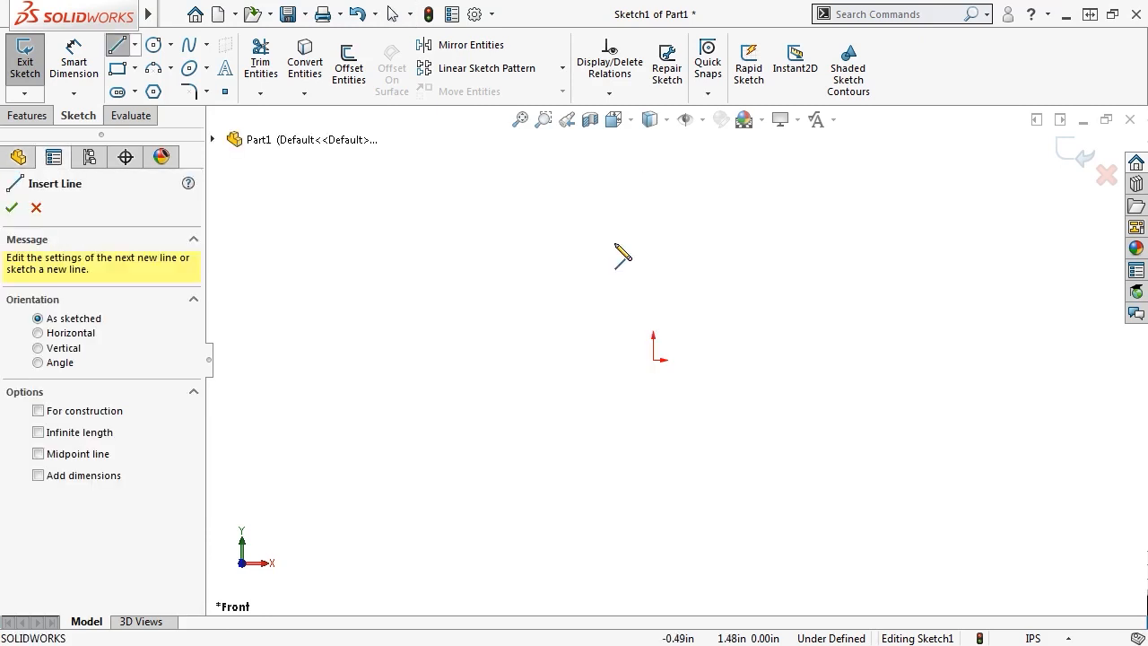
left_click(289, 223)
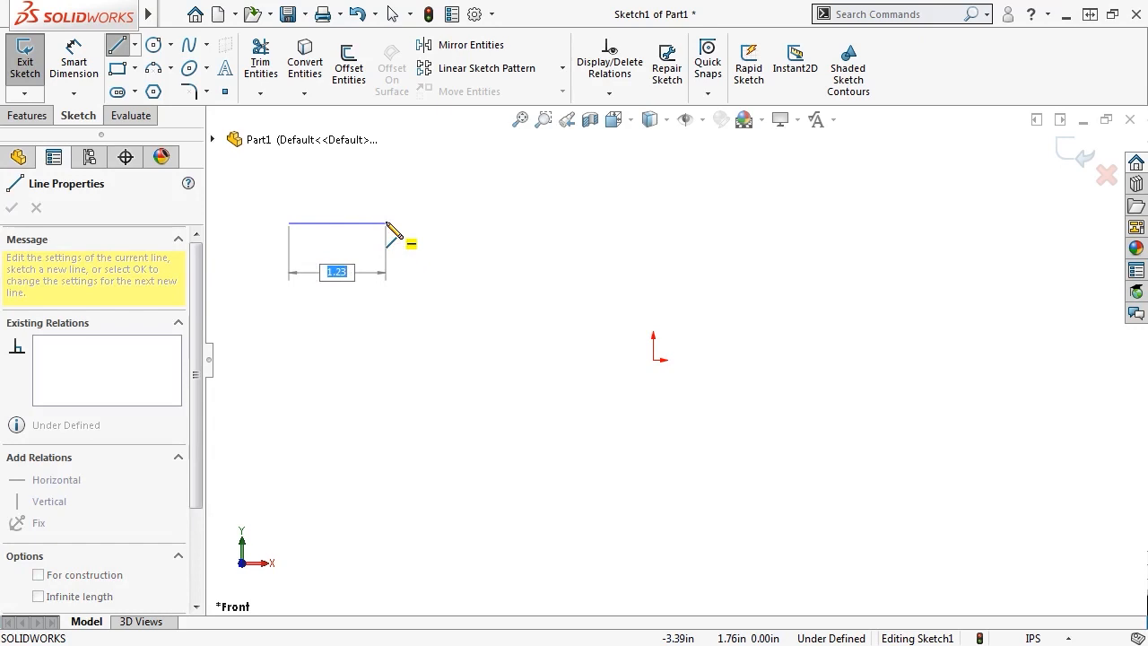
type("2")
key("Return")
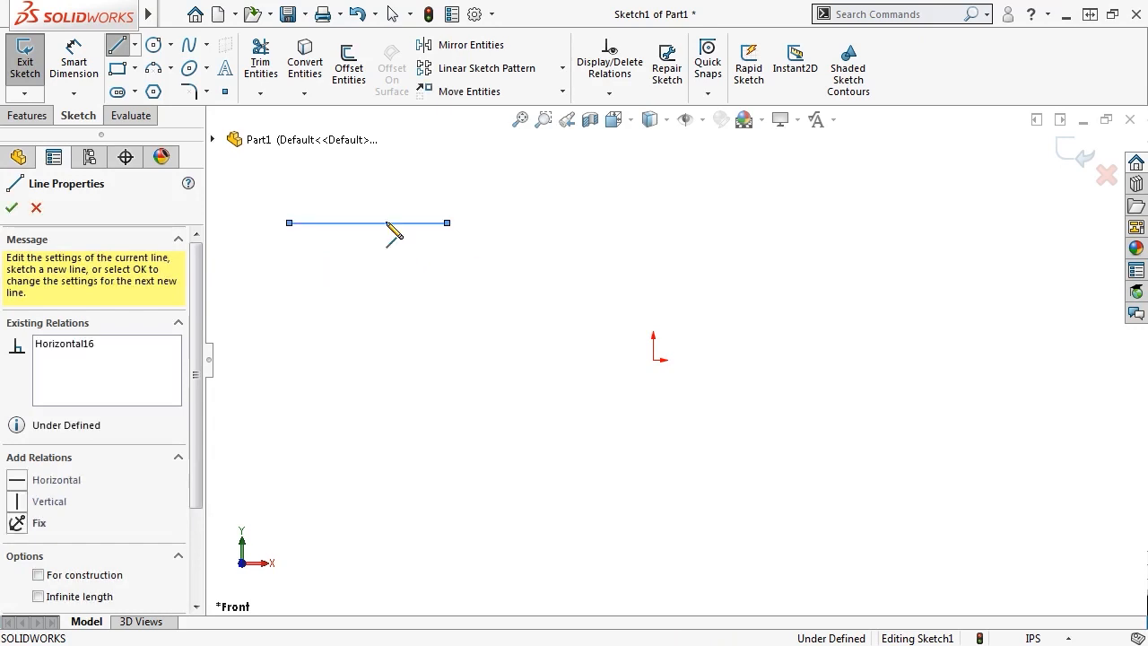
left_click(388, 224)
key("Escape")
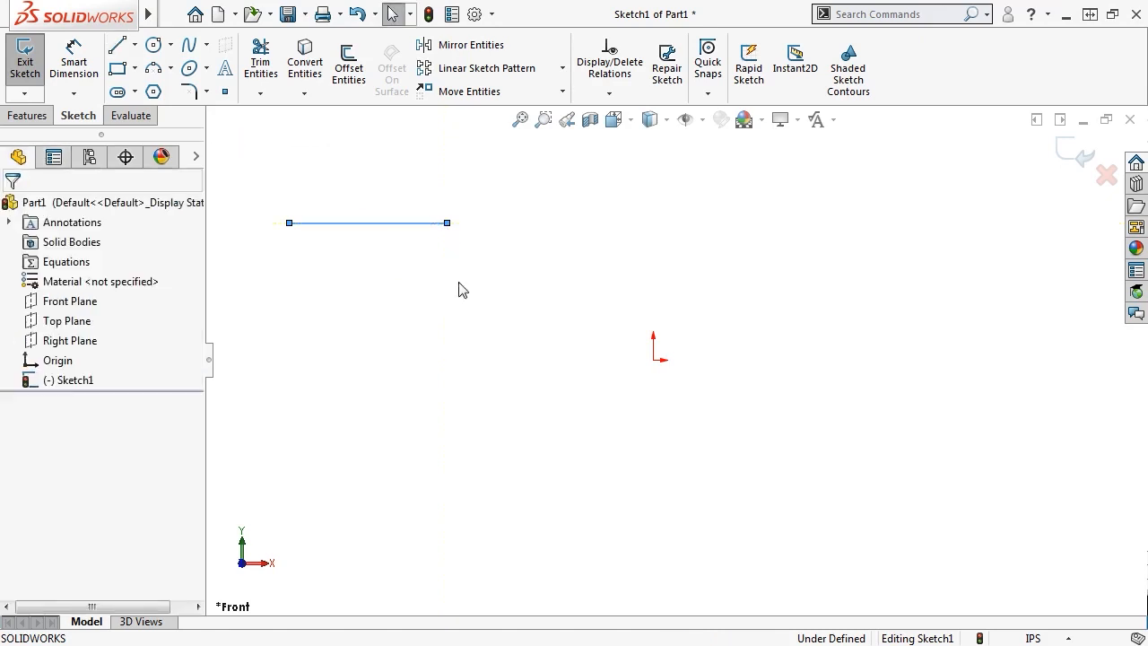
key("Escape")
Sketch a corner rectangle with automatic dimensions and midpoint construction lines around the origin, 3 in high and 3 in wide.
right_click_drag(459, 290, 463, 341)
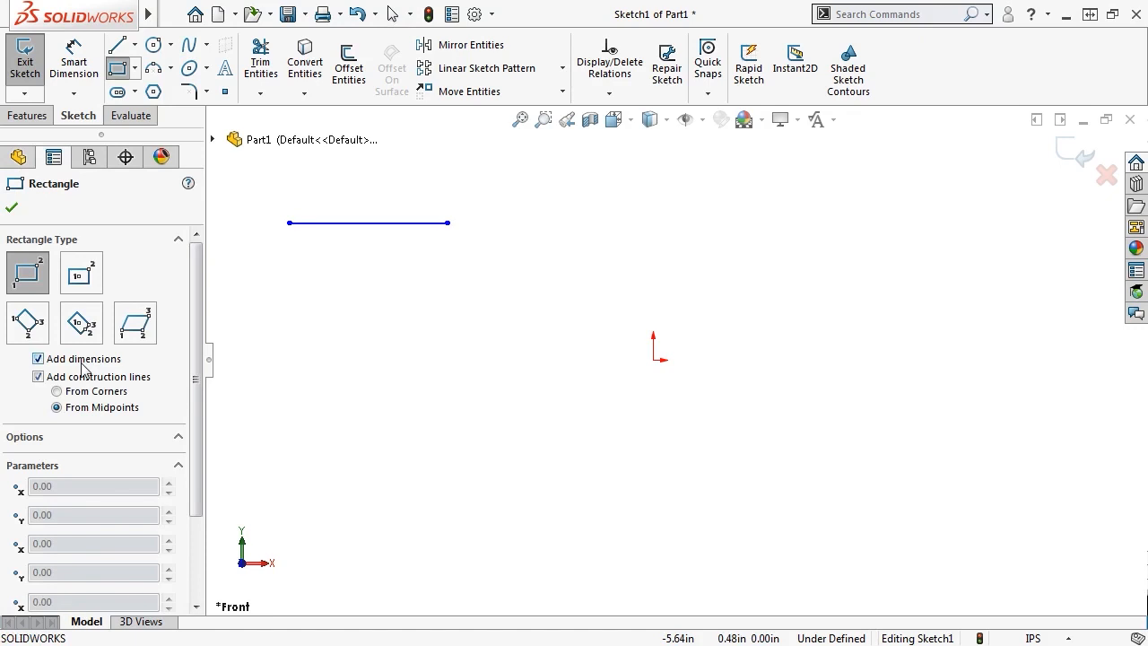
right_click(406, 341)
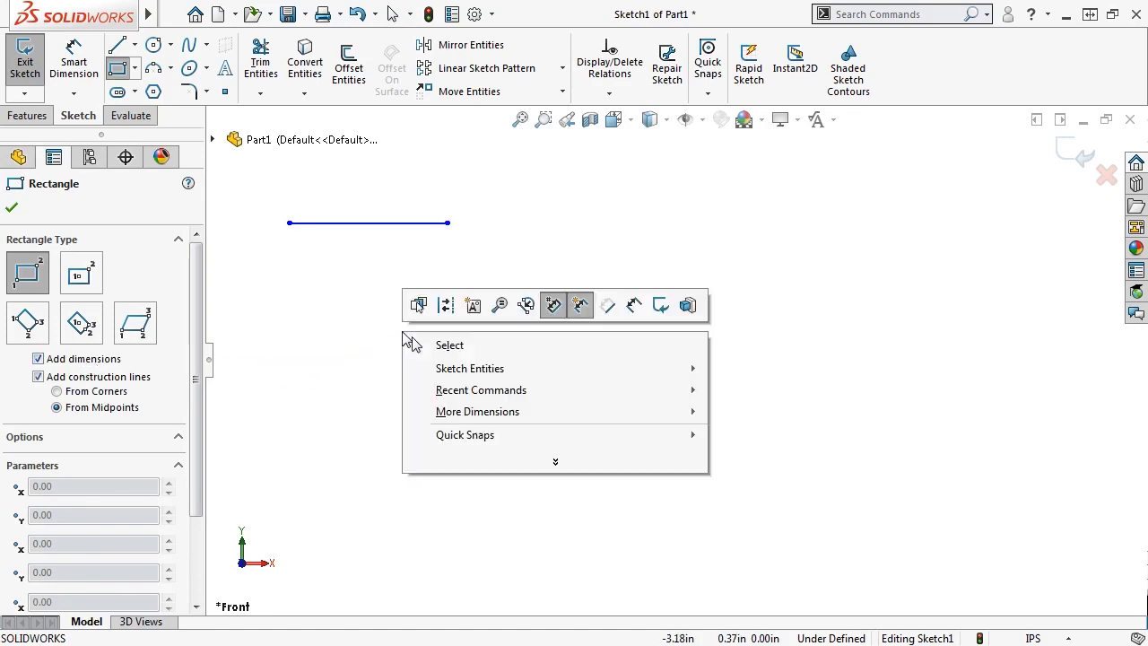
left_click(580, 310)
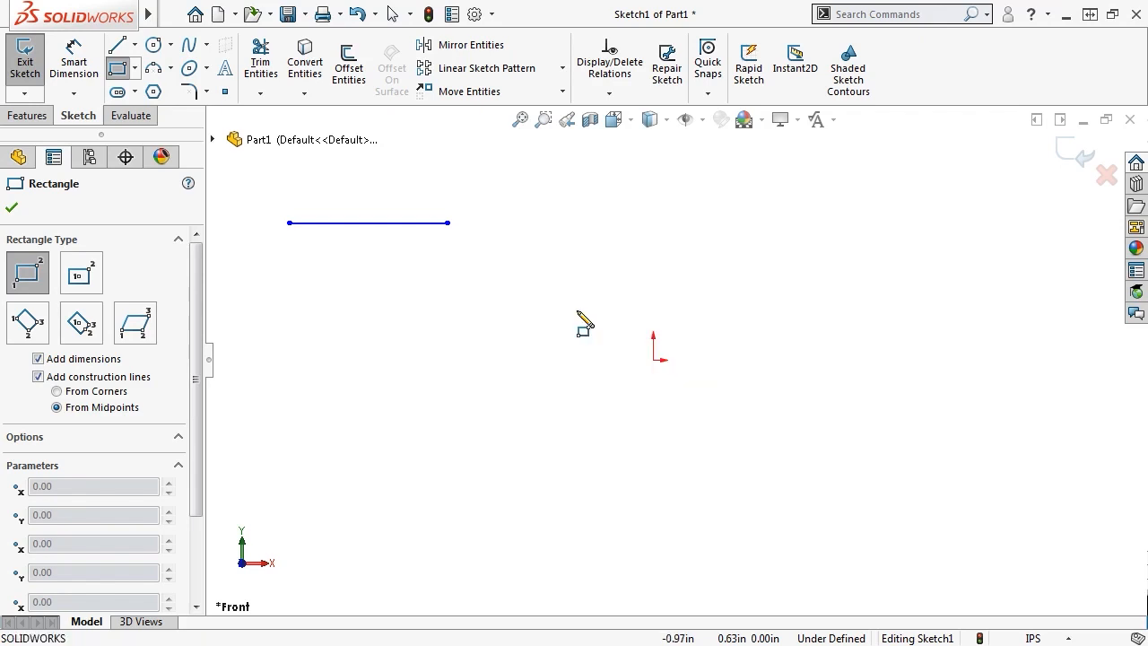
left_click(475, 271)
left_click(599, 350)
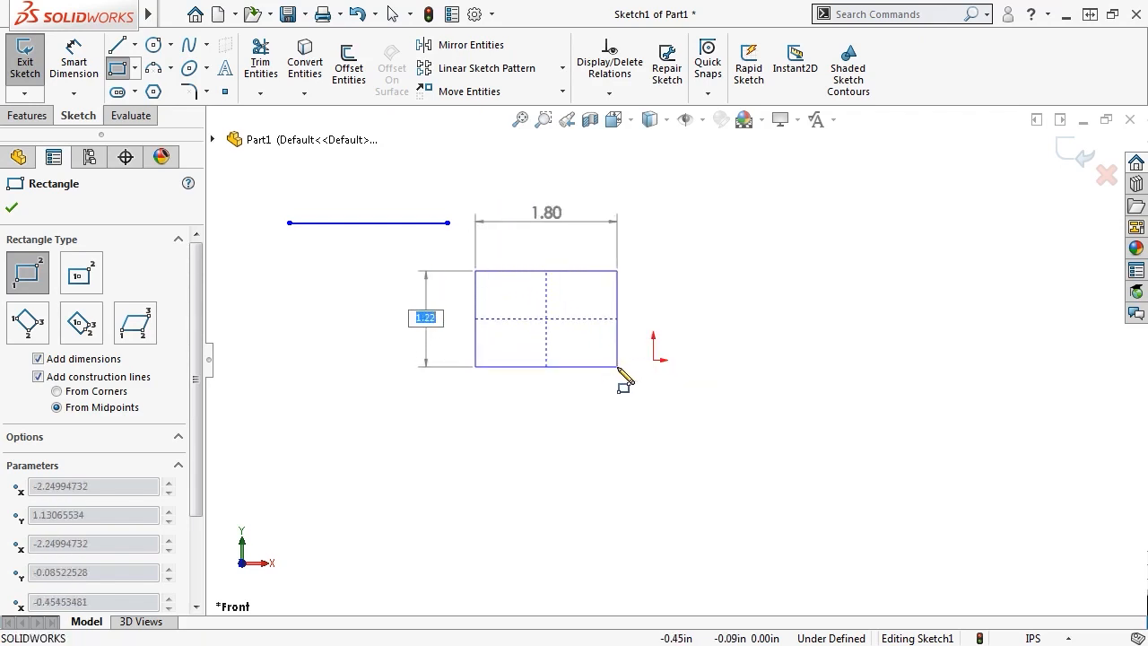
key("Tab")
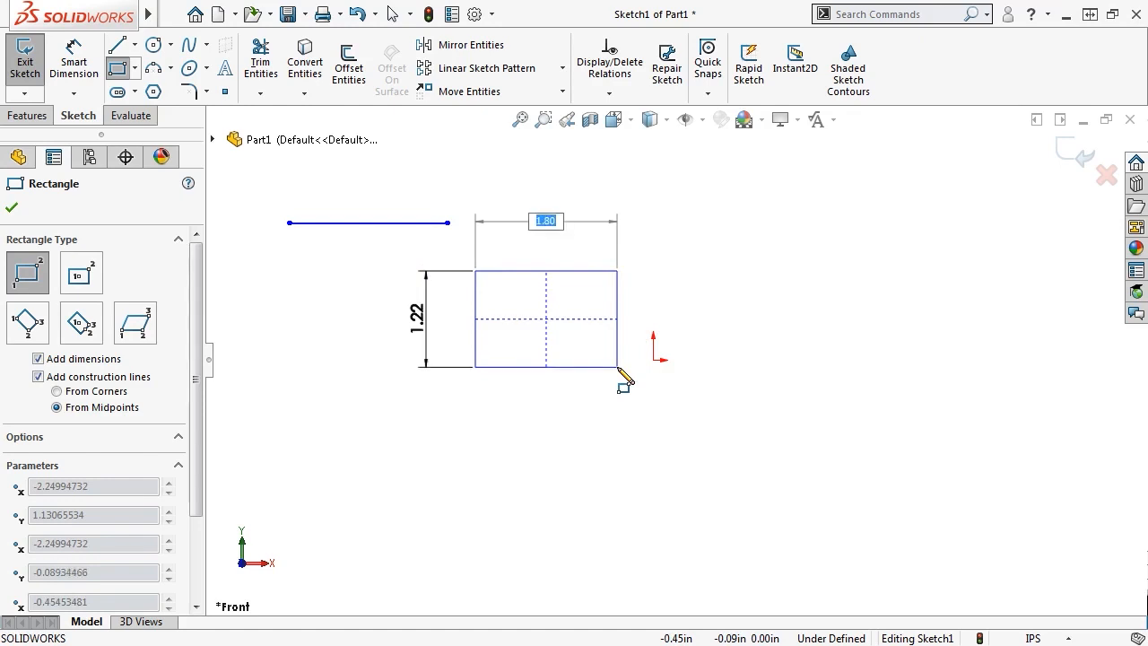
key("Tab")
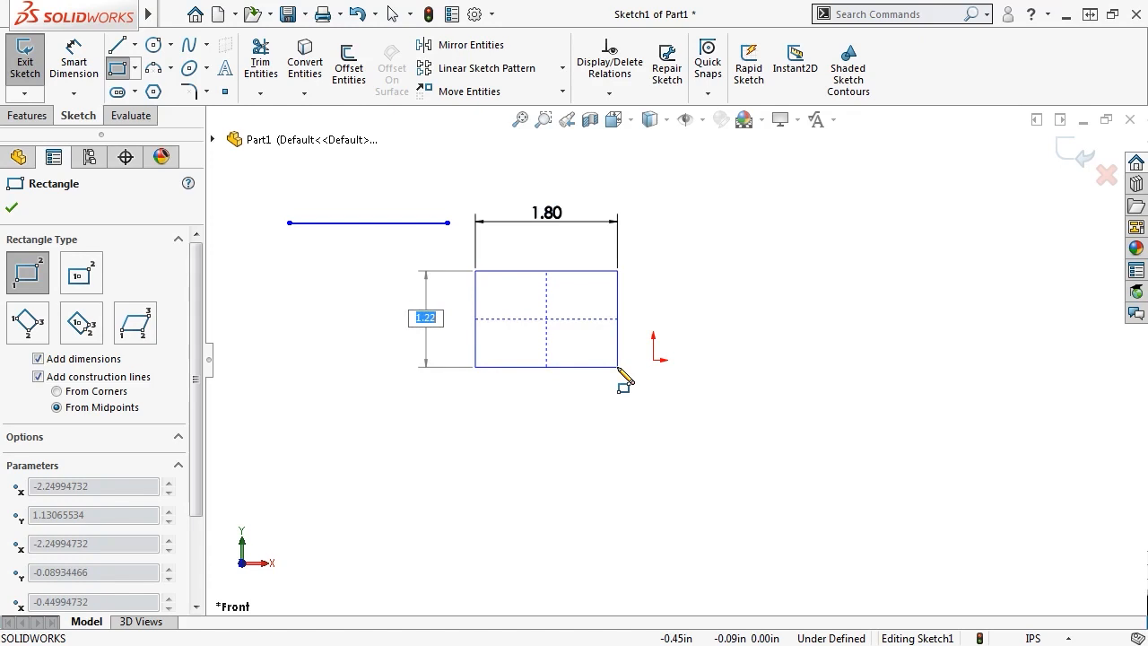
type("3")
key("Tab")
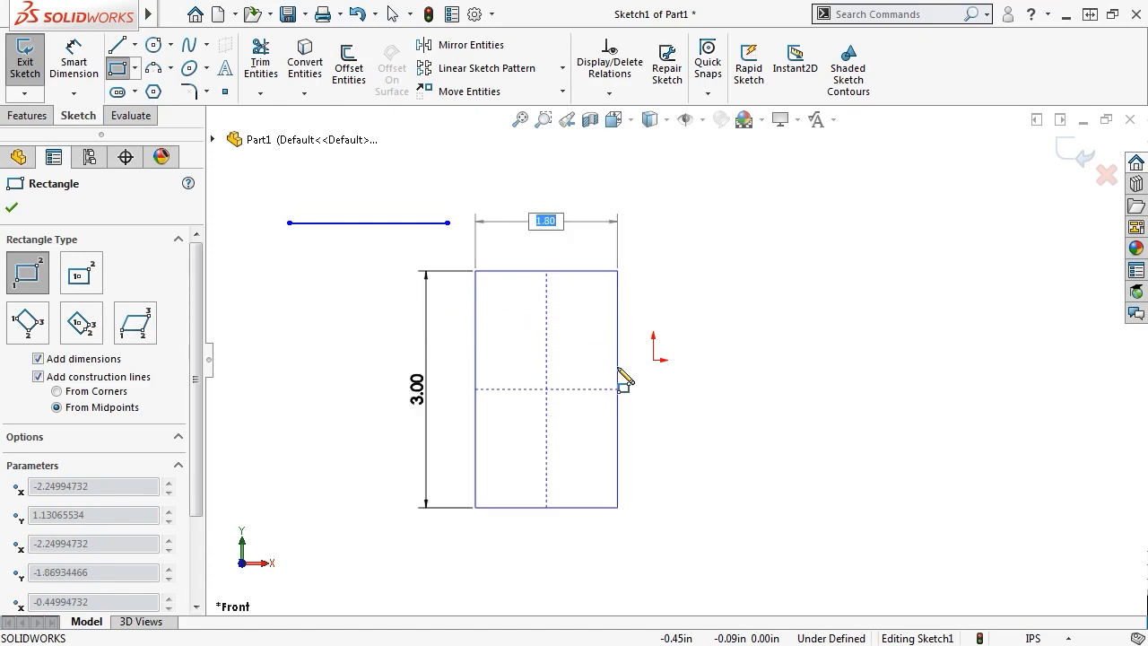
type("3")
key("Return")
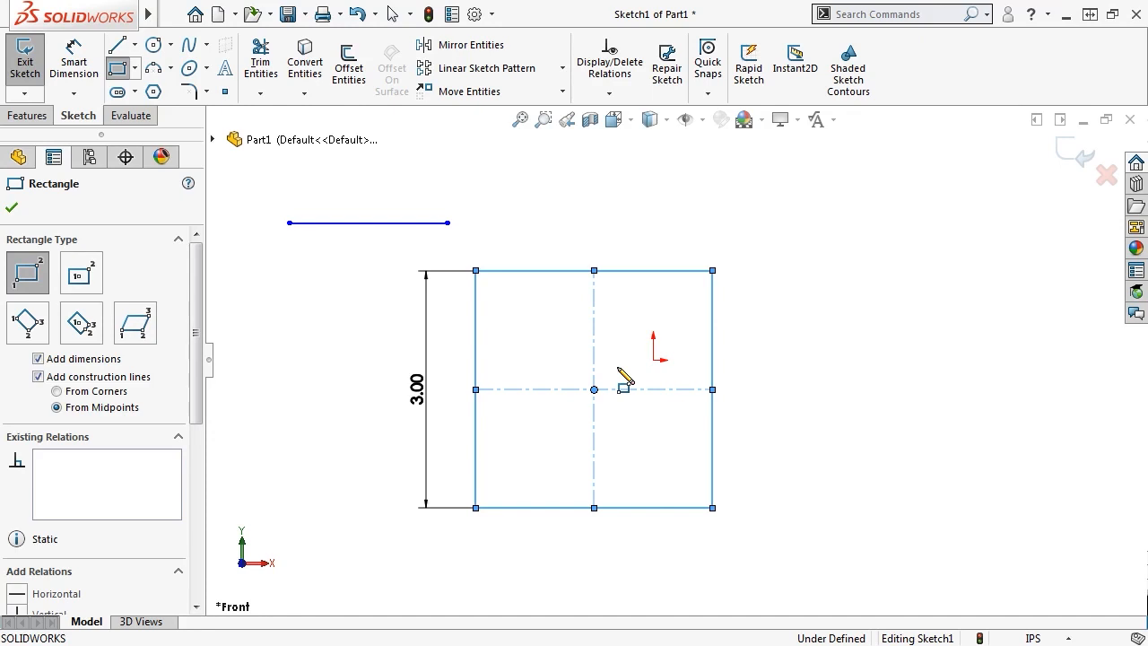
Sketch a second automatically dimensioned rectangle, about 1.58 in wide and 1.65 in high, to the right of the 3 in square.
left_click(784, 378)
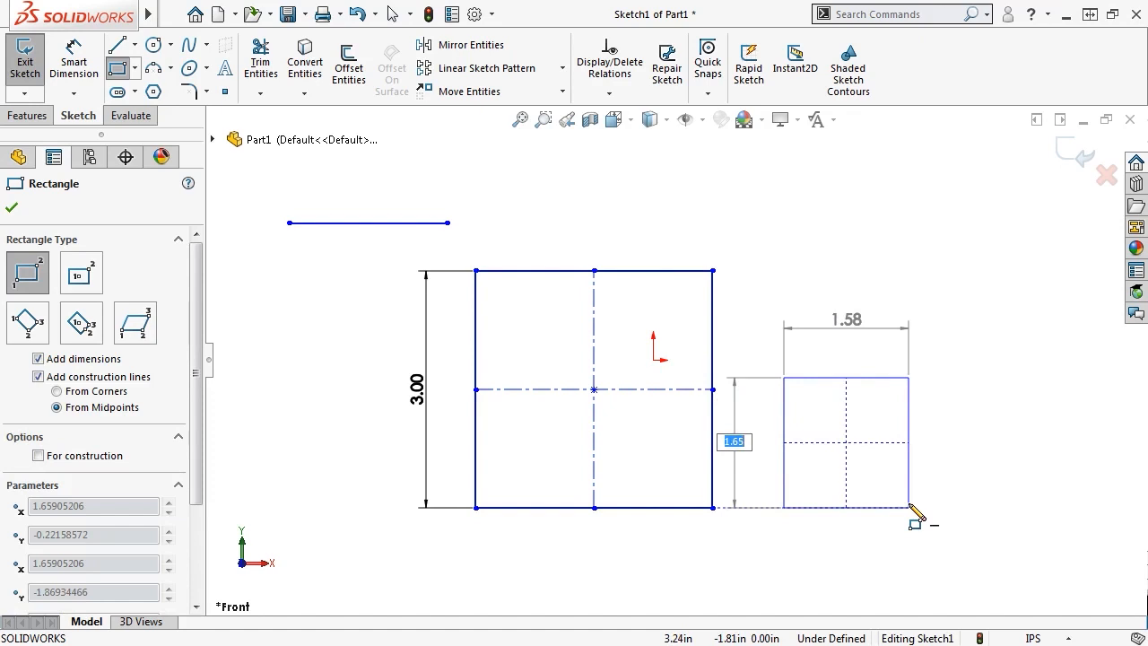
key("Return")
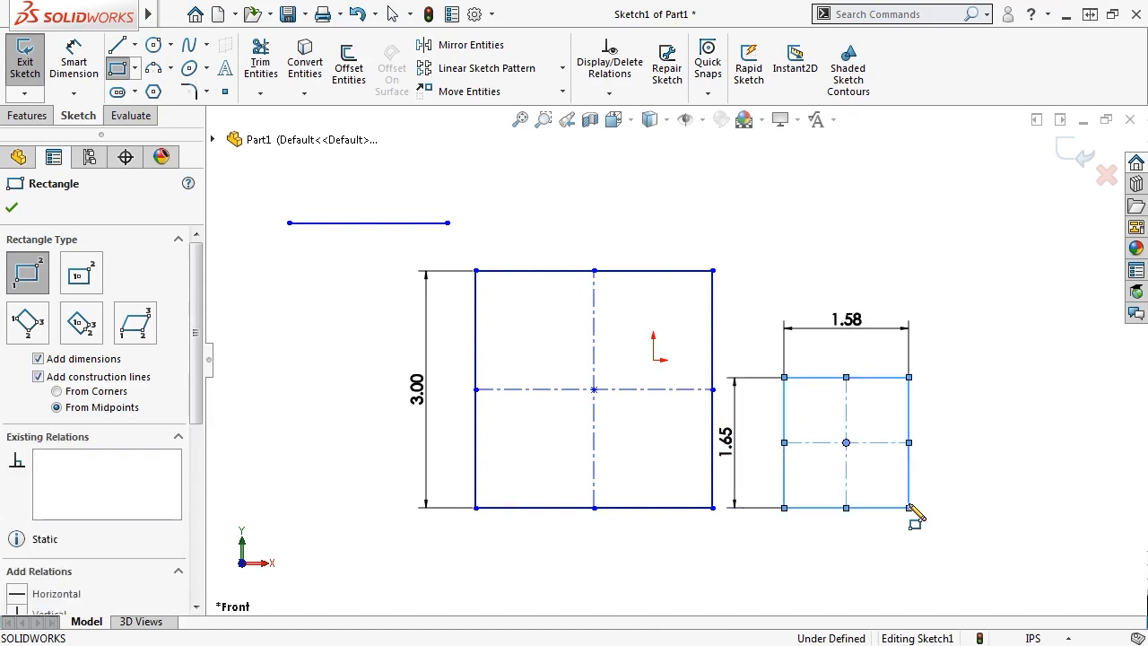
key("Escape")
Delete the line, both rectangles and all their dimensions from the sketch.
left_click_drag(994, 574, 260, 192)
key("Delete")
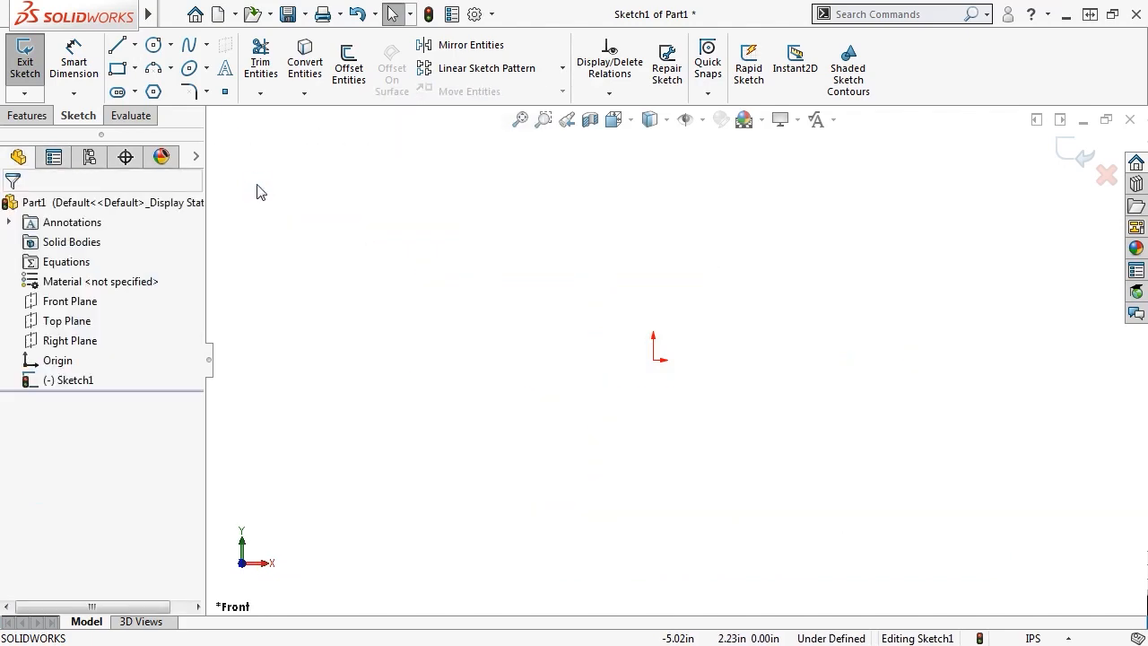
Enable the sketch system option to create a dimension only when a value is entered, and apply it.
left_click(473, 13)
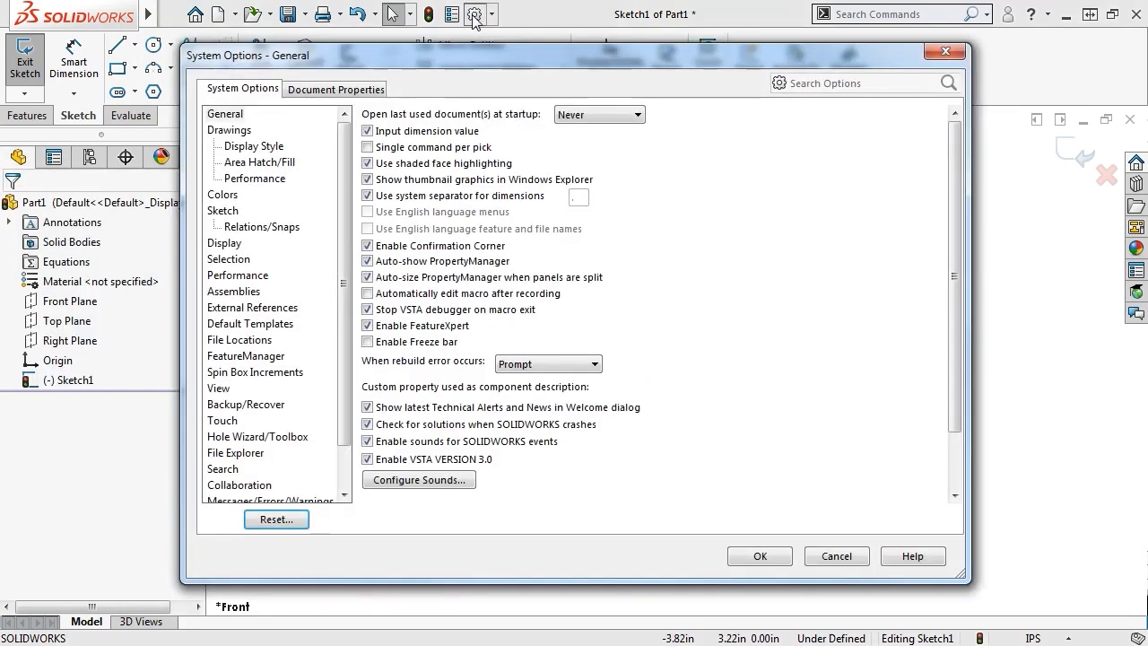
left_click(239, 214)
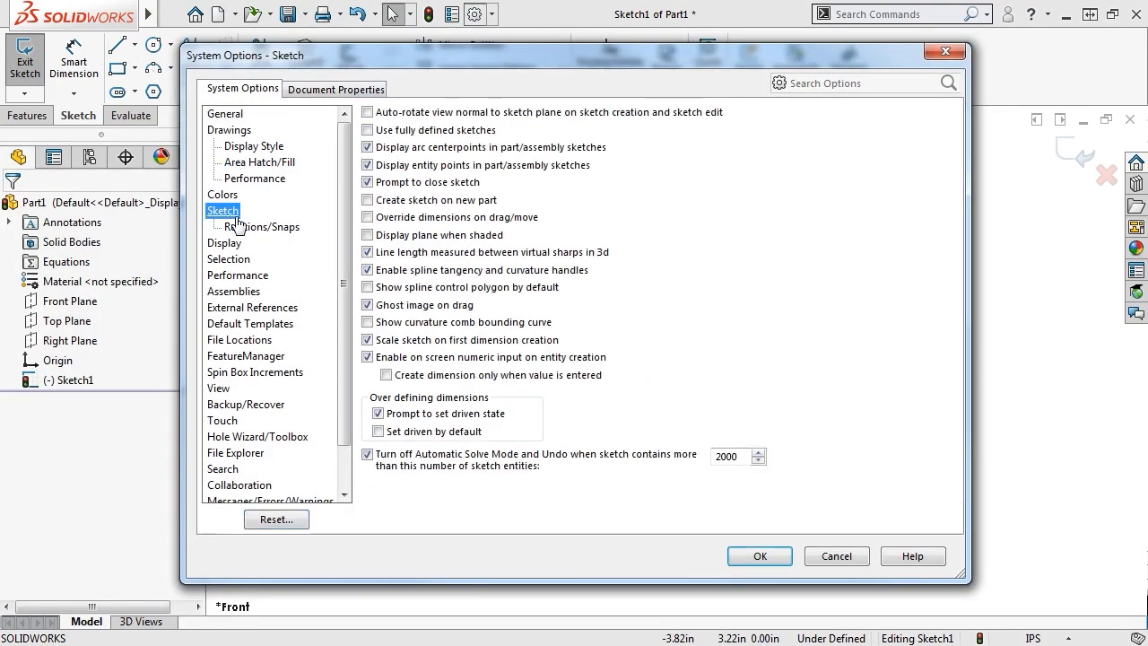
left_click(386, 375)
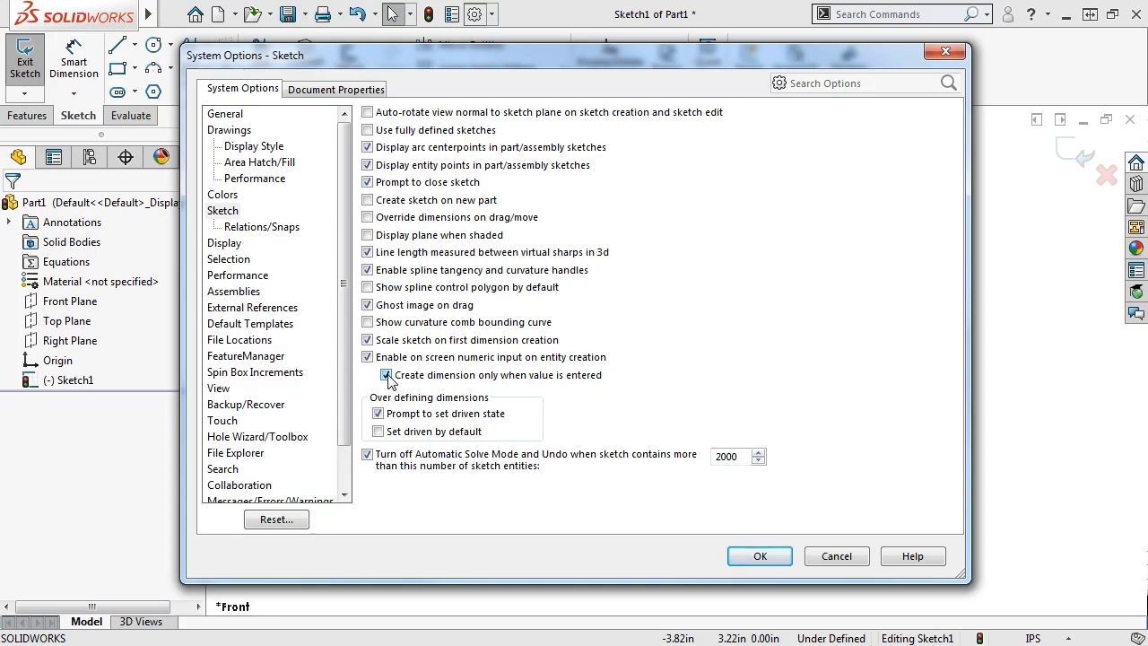
left_click(758, 557)
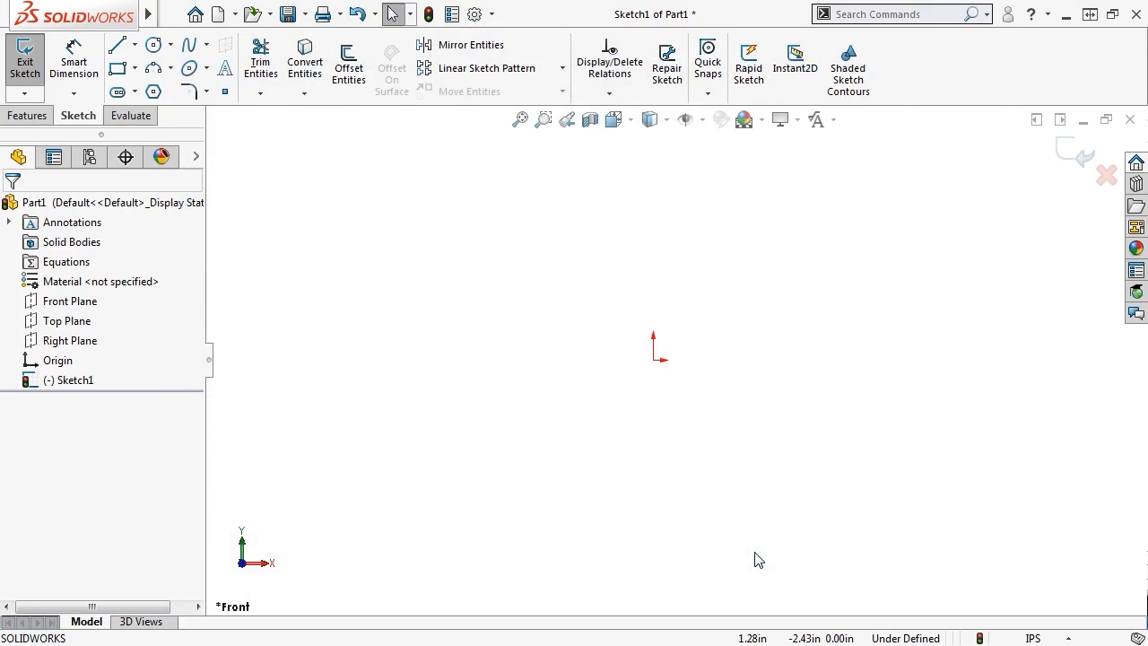
Sketch a small corner rectangle with midpoint construction lines to the upper left of the origin, without entering any dimension values.
right_click_drag(505, 308, 508, 392)
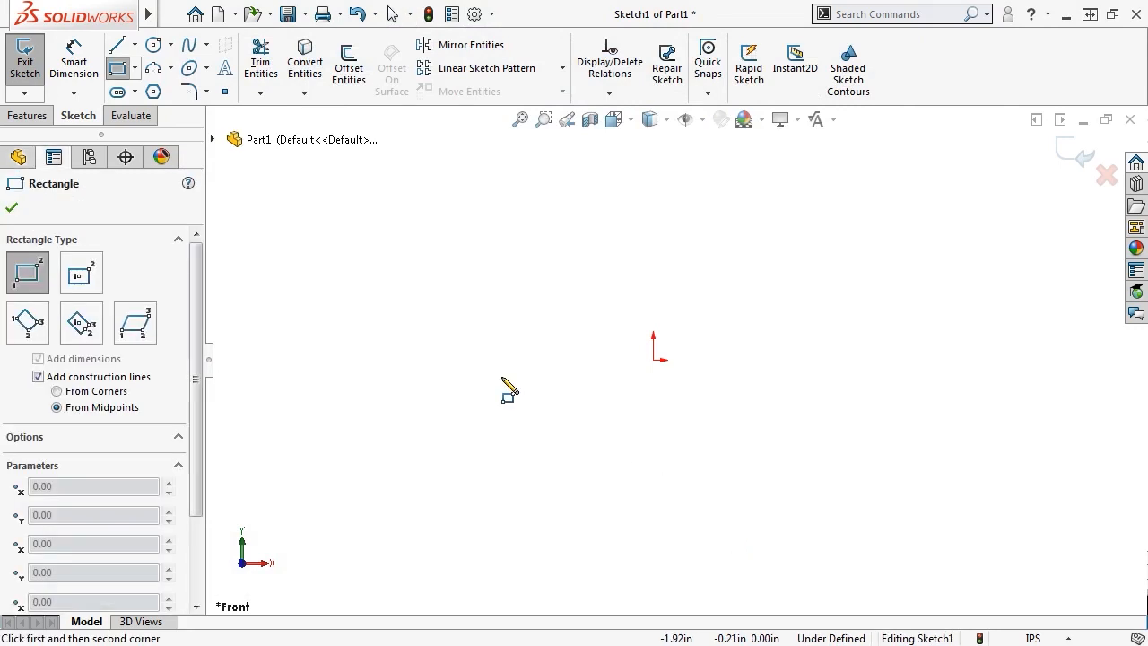
left_click(355, 241)
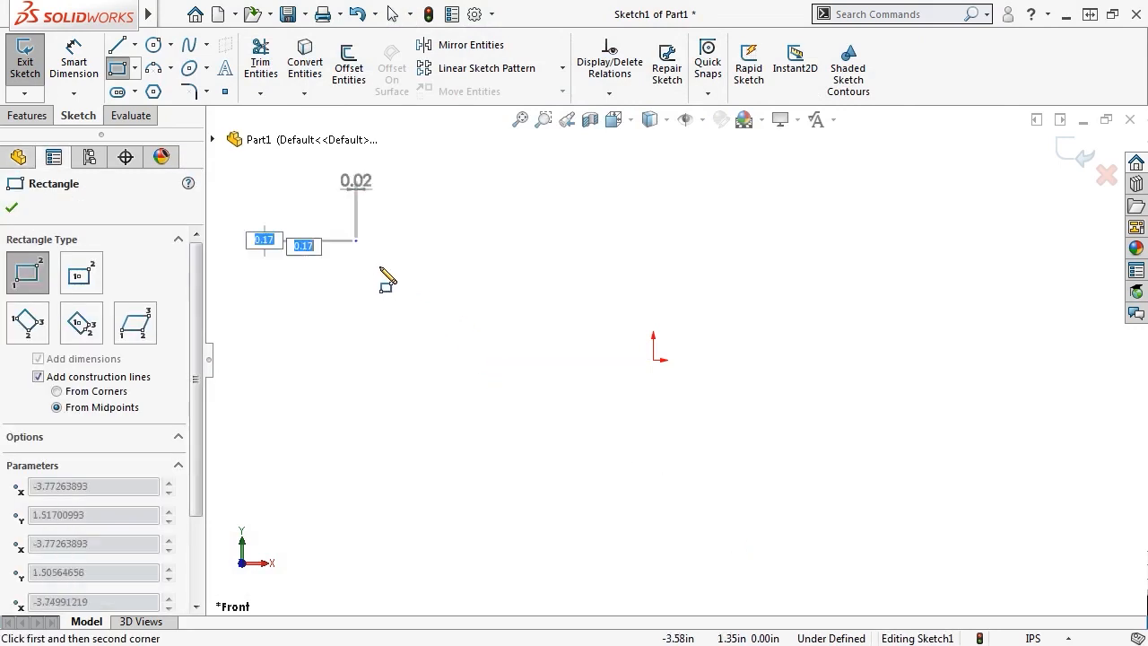
left_click(439, 330)
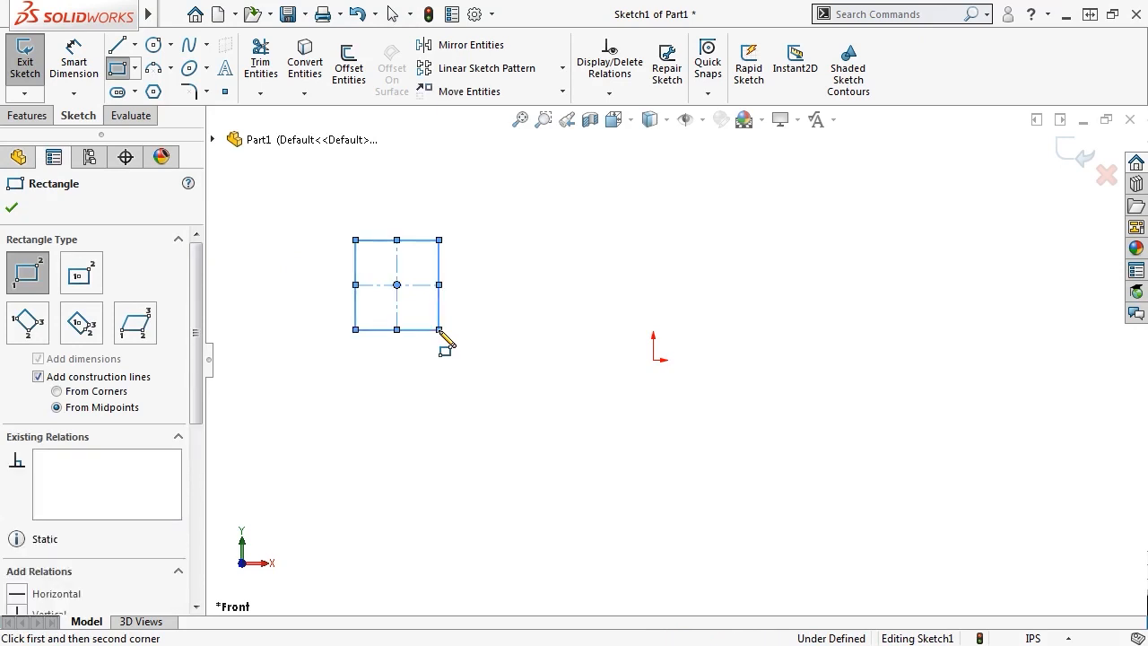
Sketch a second rectangle with midpoint construction lines right of the first, entering only a 2 in height and leaving its width undimensioned.
left_click(544, 240)
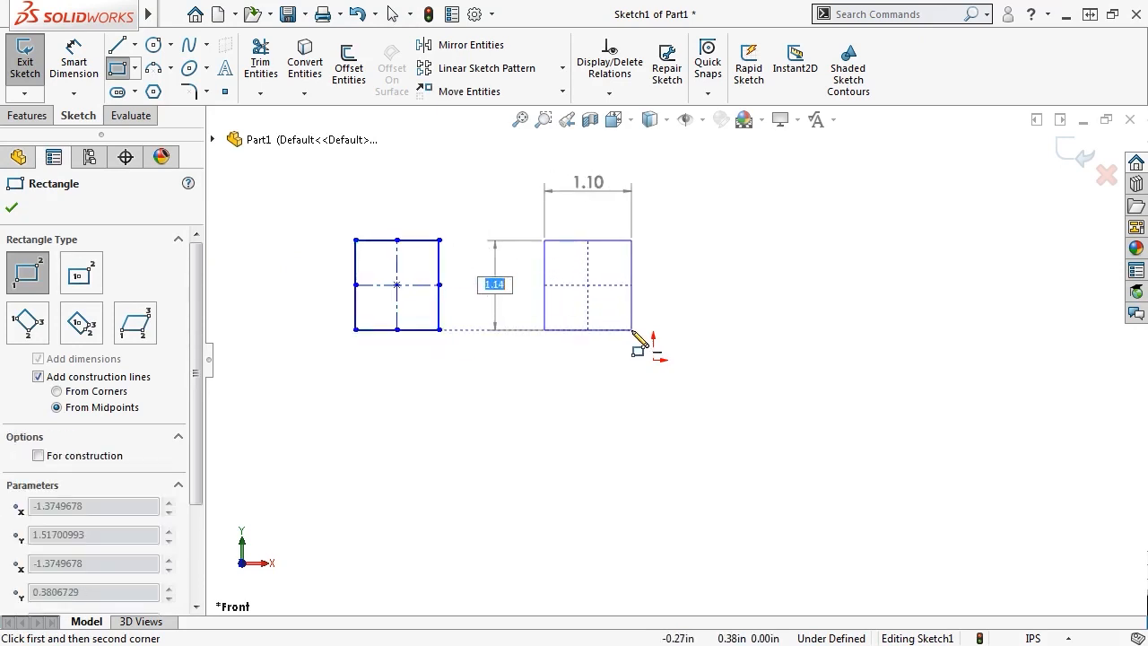
type("2")
key("Tab")
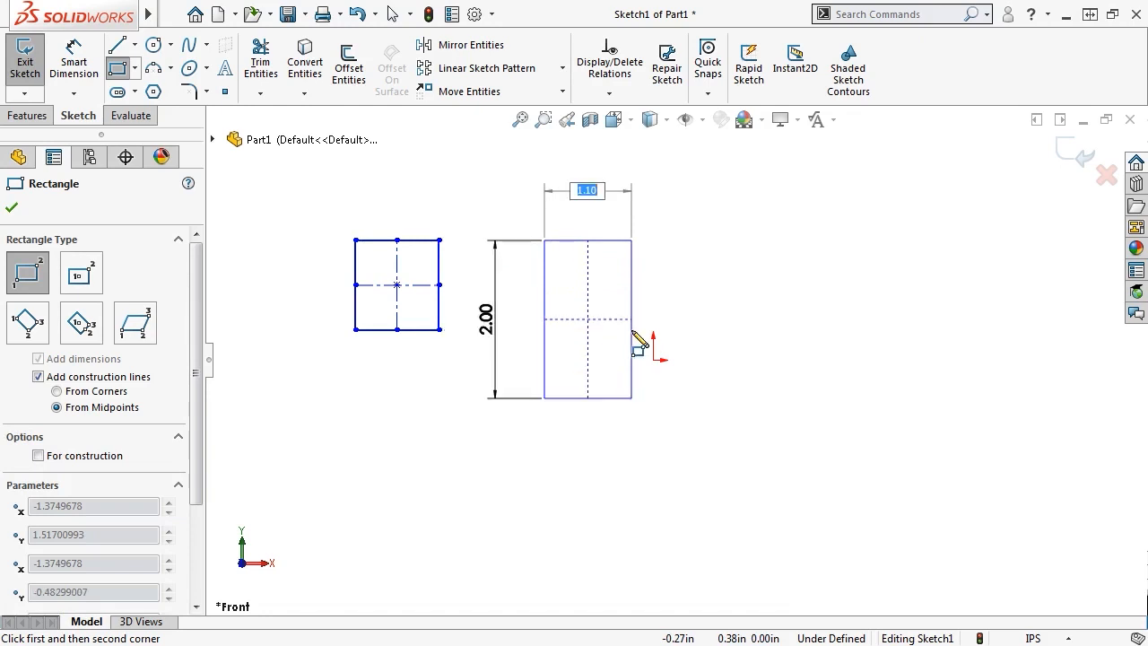
key("Return")
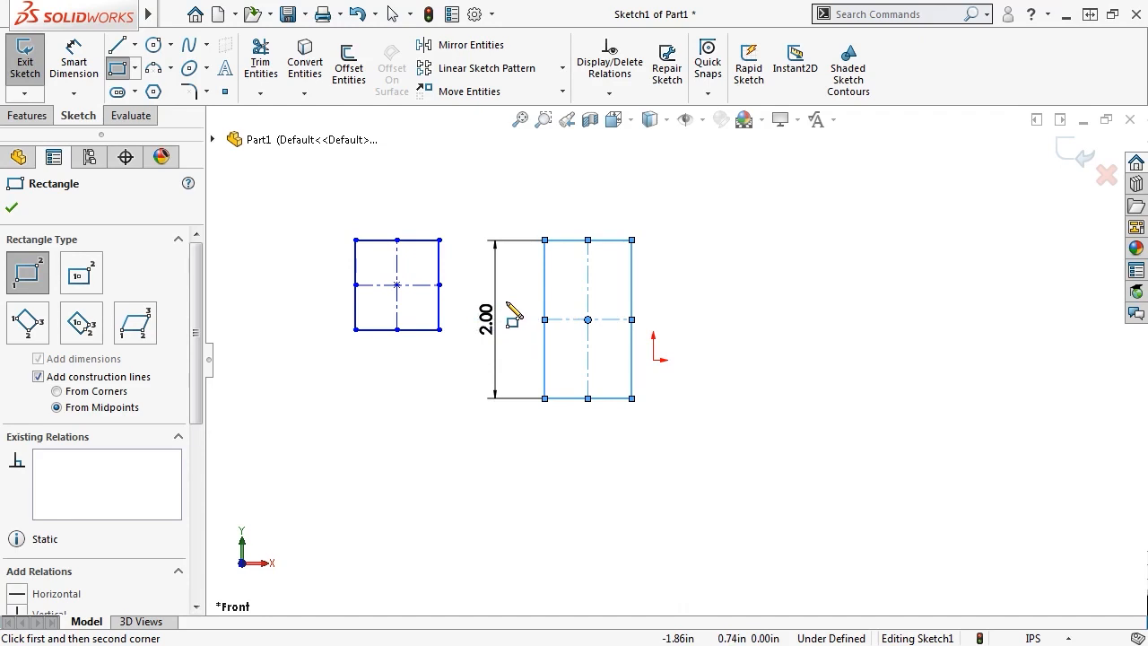
key("Escape")
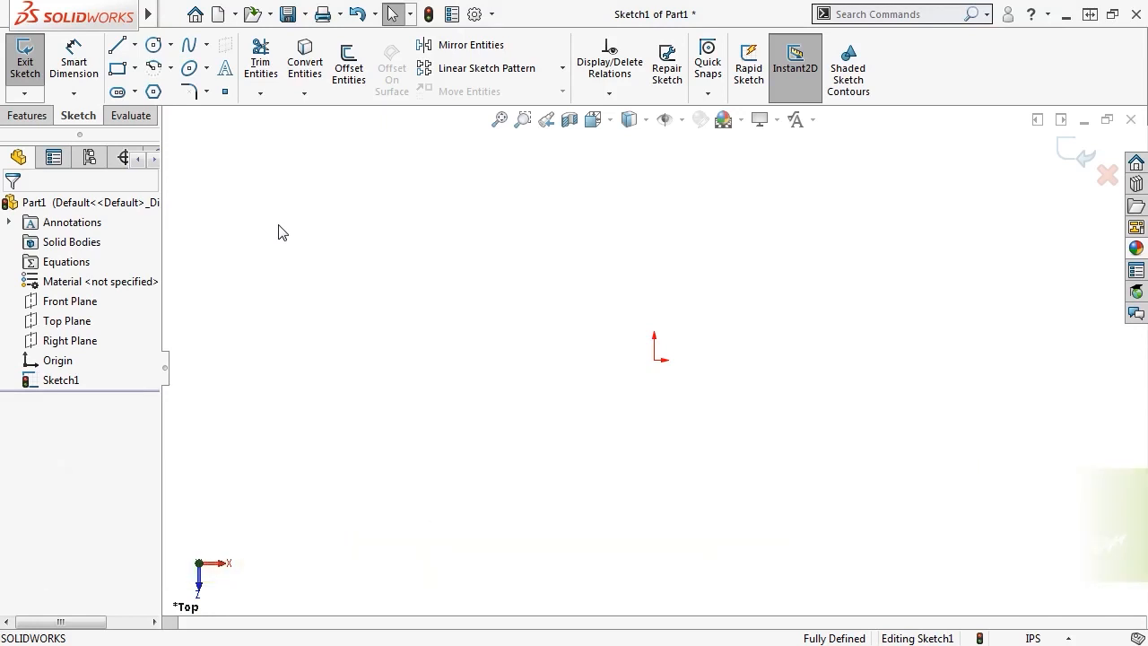
Sketch a corner rectangle with corner-to-corner construction lines to the upper left of the origin on the Top Plane.
left_click(118, 67)
left_click(270, 214)
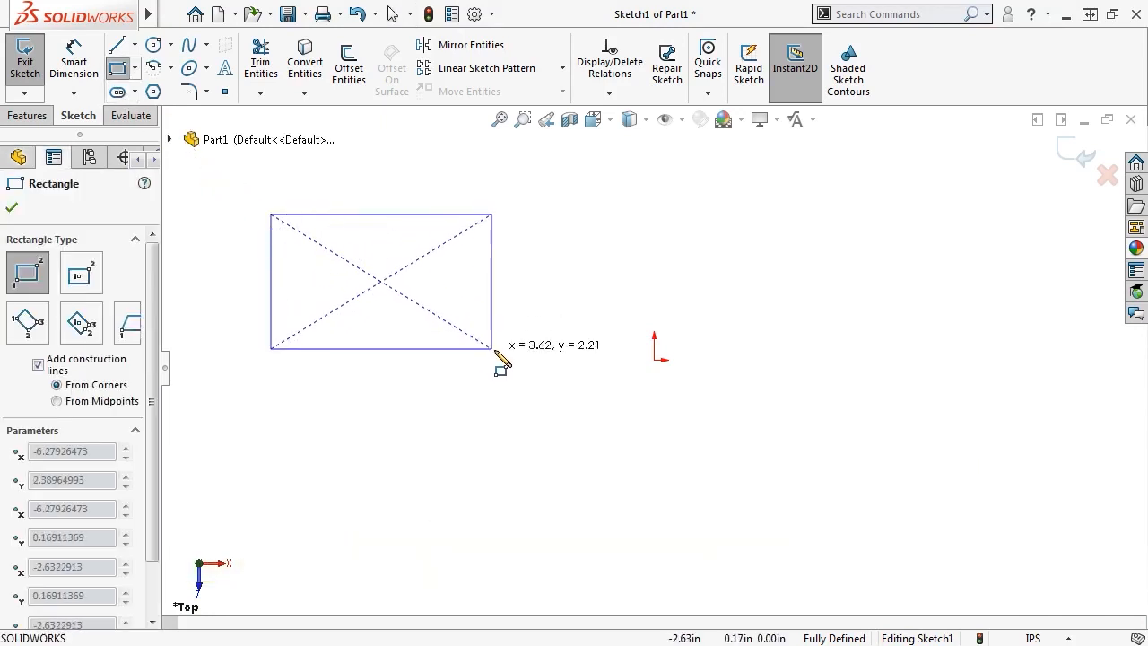
left_click(499, 351)
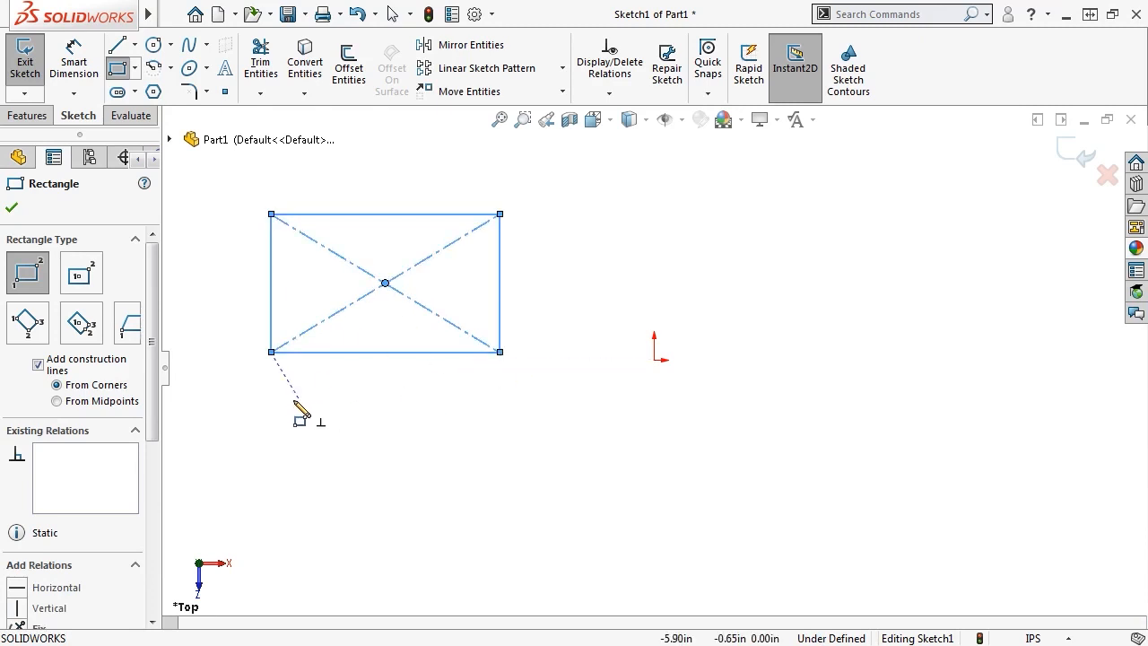
Sketch a second rectangle about 3.75 in wide and 1.91 in high directly below the first, and delete it.
left_click(271, 403)
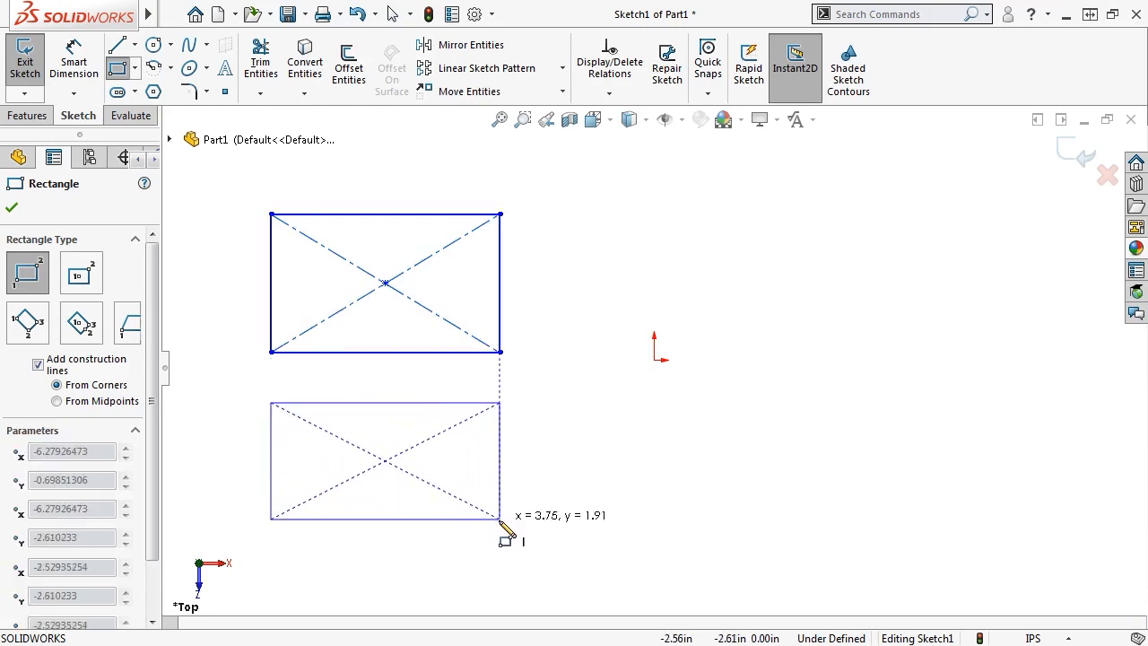
left_click(499, 519)
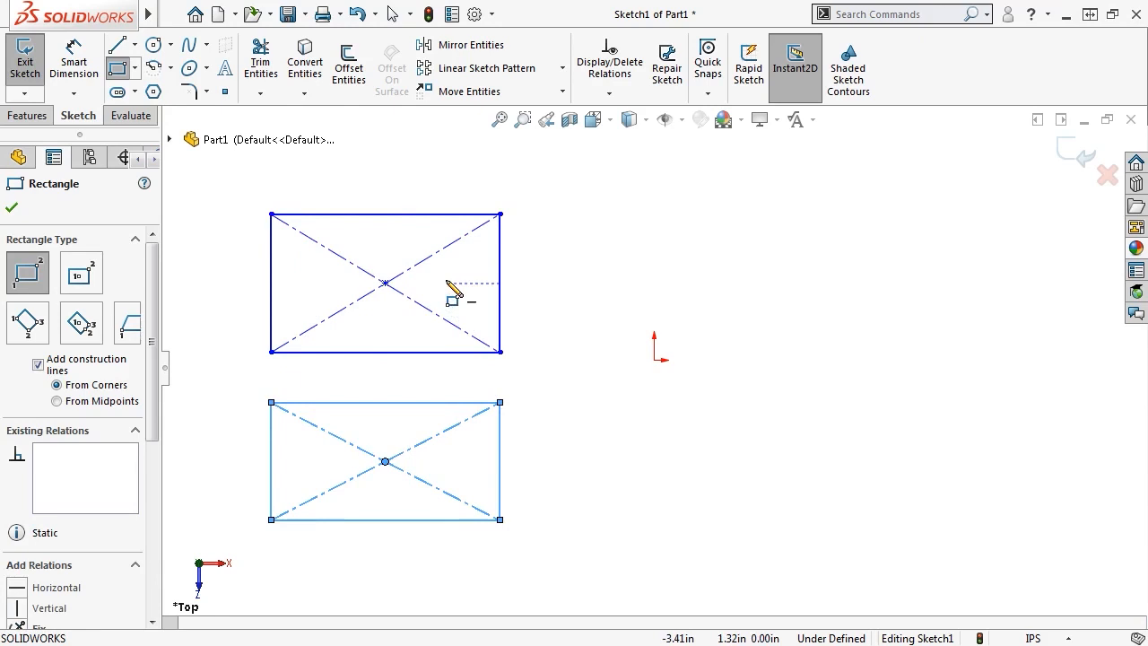
key("Escape")
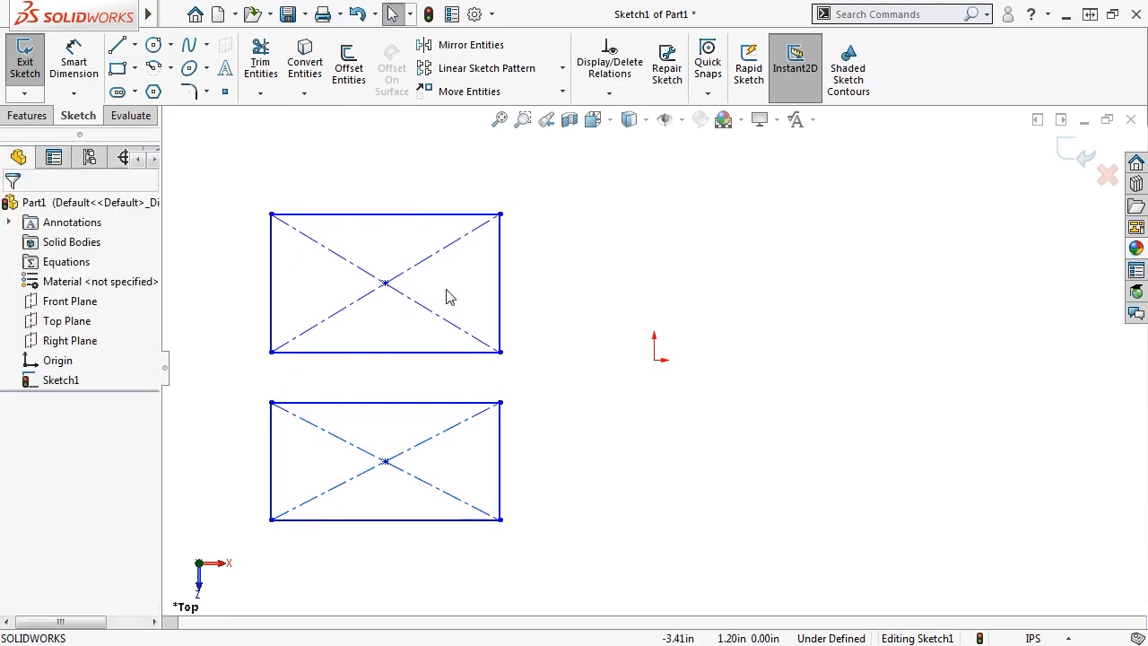
left_click_drag(524, 549, 251, 396)
key("Delete")
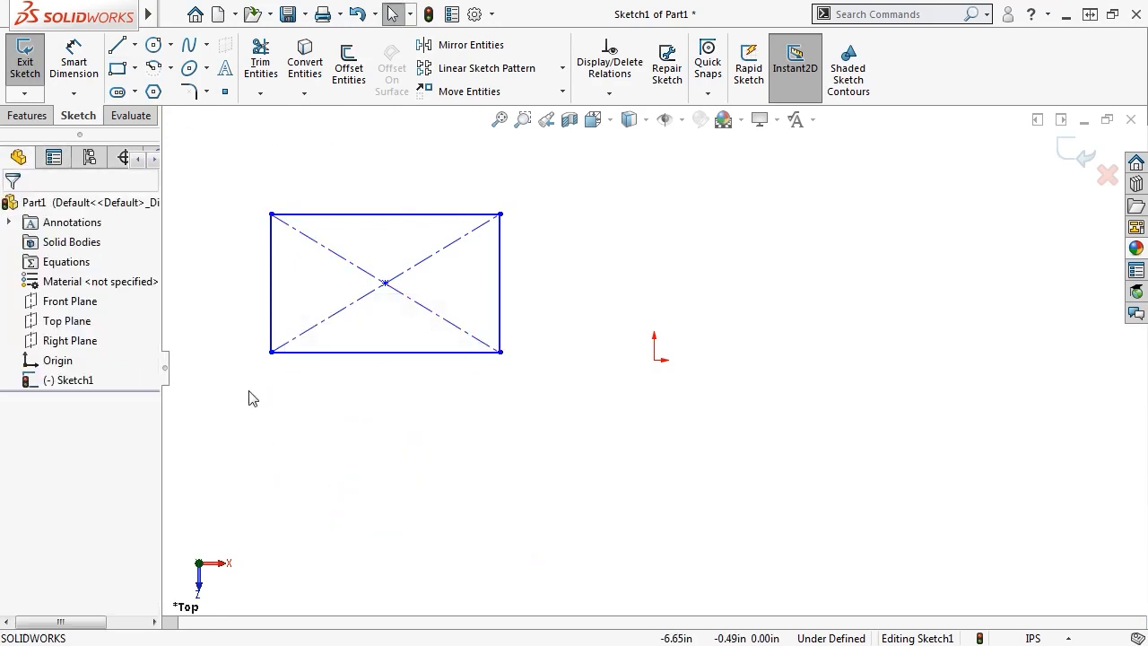
Stretch the rectangle by its edges and lower-right corner, and attach that corner to the origin with a coincident relation.
mouse_move(369, 353)
left_mouse_down()
mouse_move(371, 379)
mouse_move(370, 357)
left_mouse_up()
left_click_drag(499, 322, 524, 343)
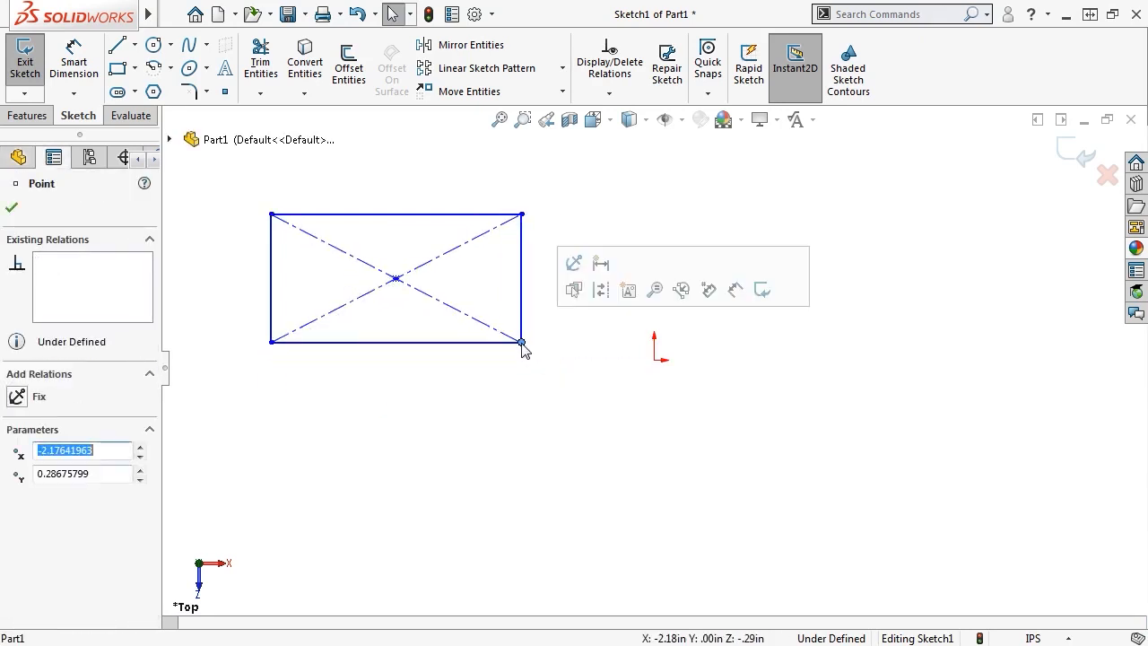
left_click(533, 365)
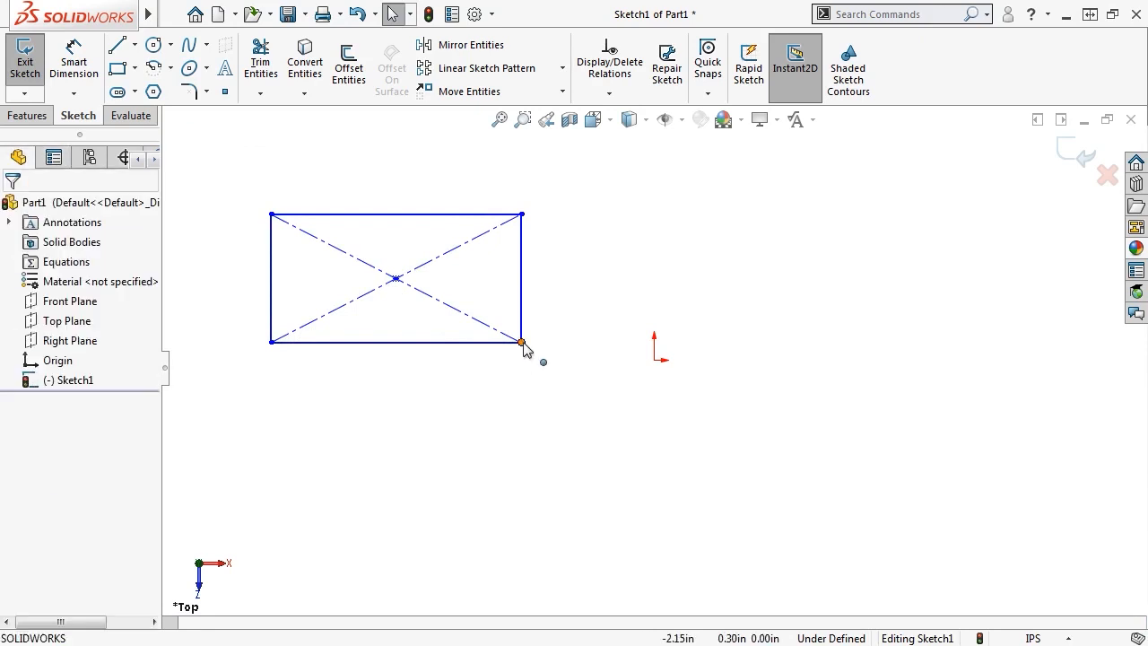
mouse_move(523, 343)
left_mouse_down()
mouse_move(639, 375)
mouse_move(654, 361)
left_mouse_up()
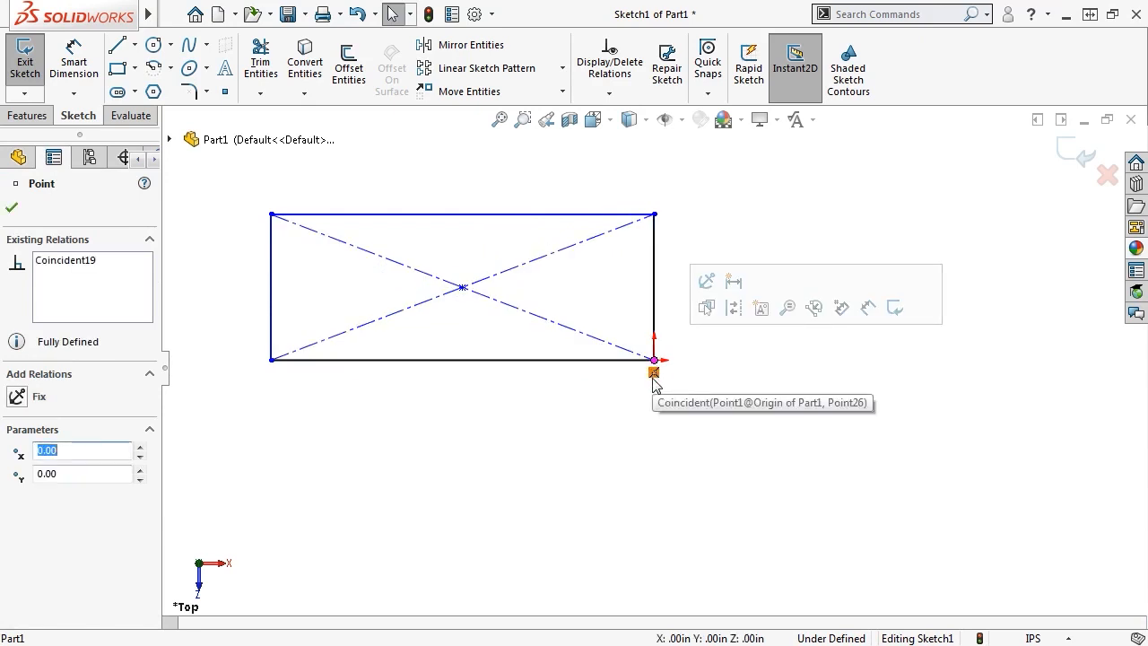
left_click(609, 387)
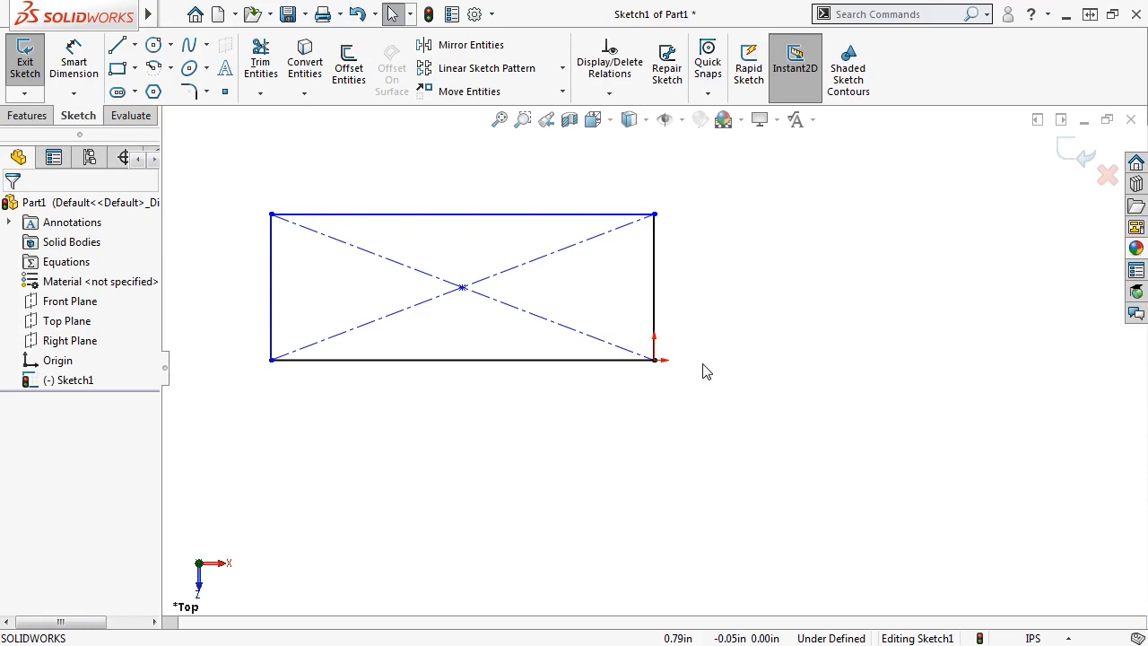
Move the rectangle's lower-left corner outward to widen the rectangle to about 6.56 in.
left_click(272, 360)
left_click_drag(272, 360, 255, 359)
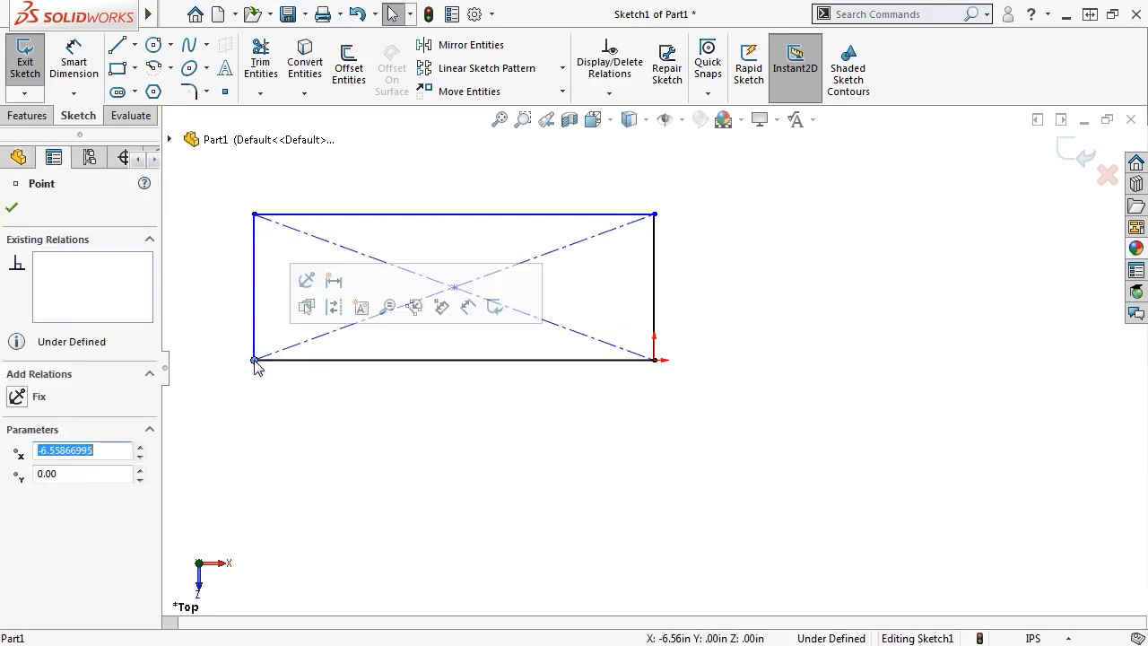
key("Escape")
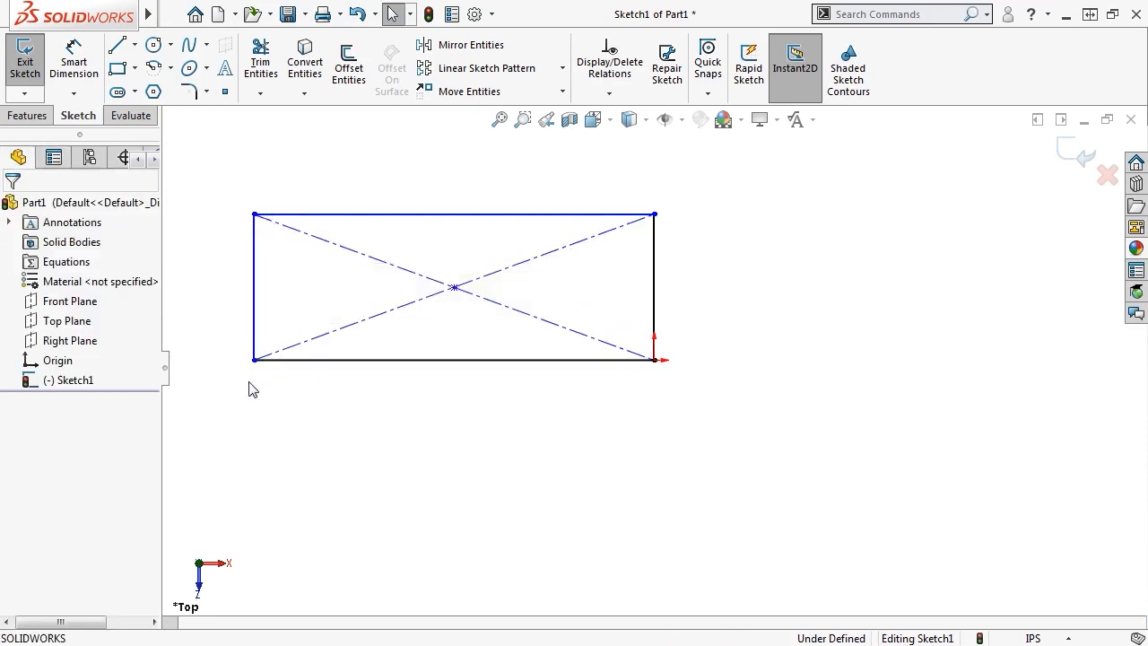
Dimension the rectangle's bottom edge and left edge with Smart Dimension, keeping their lengths as drawn.
left_click(76, 56)
left_click(408, 360)
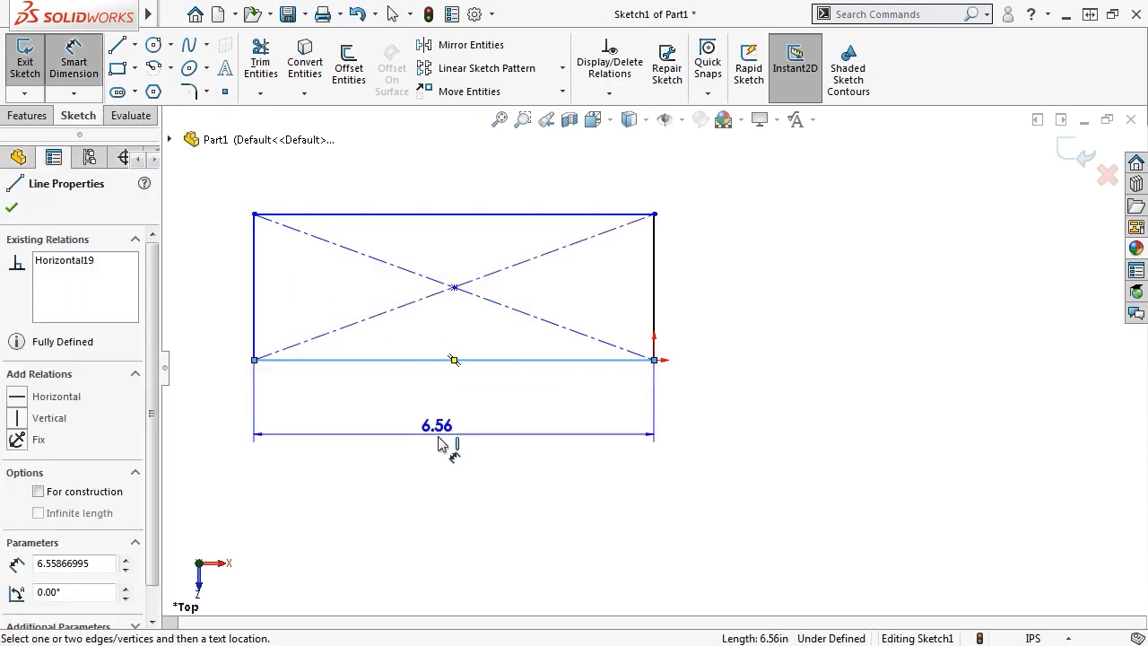
left_click(442, 440)
left_click(353, 429)
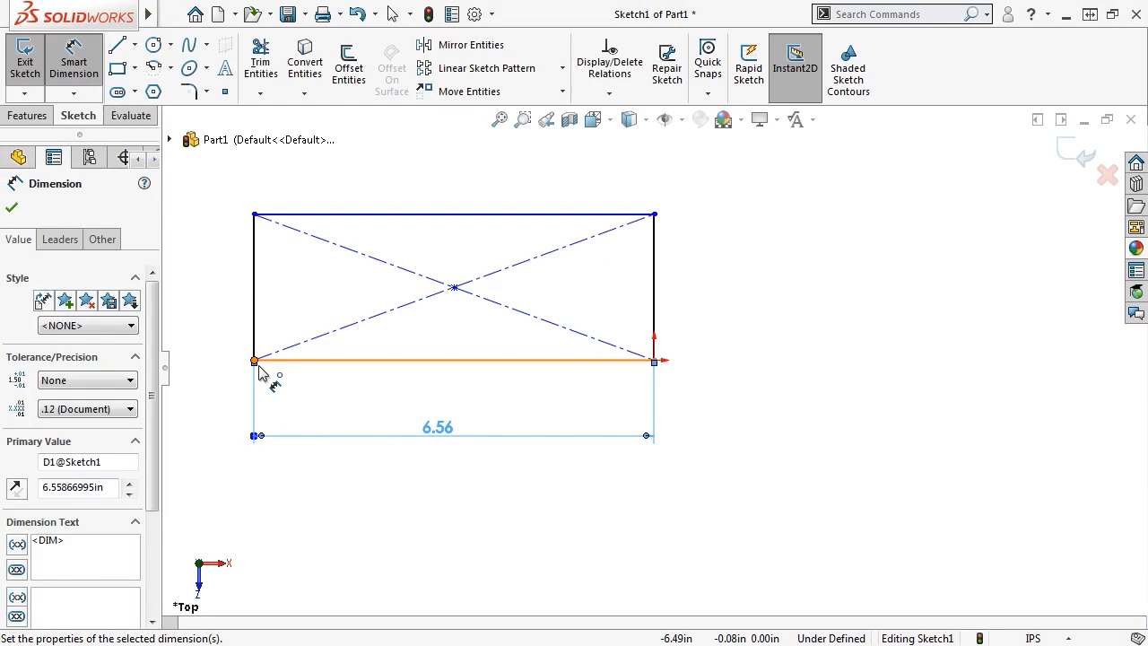
left_click(257, 309)
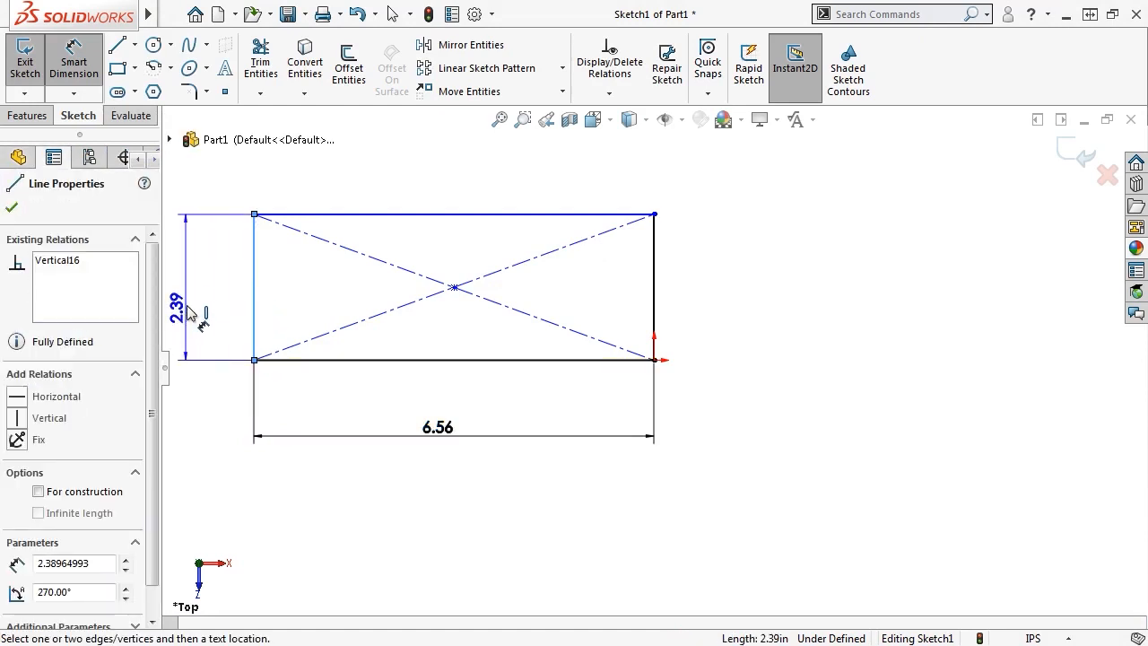
left_click(187, 310)
left_click(103, 277)
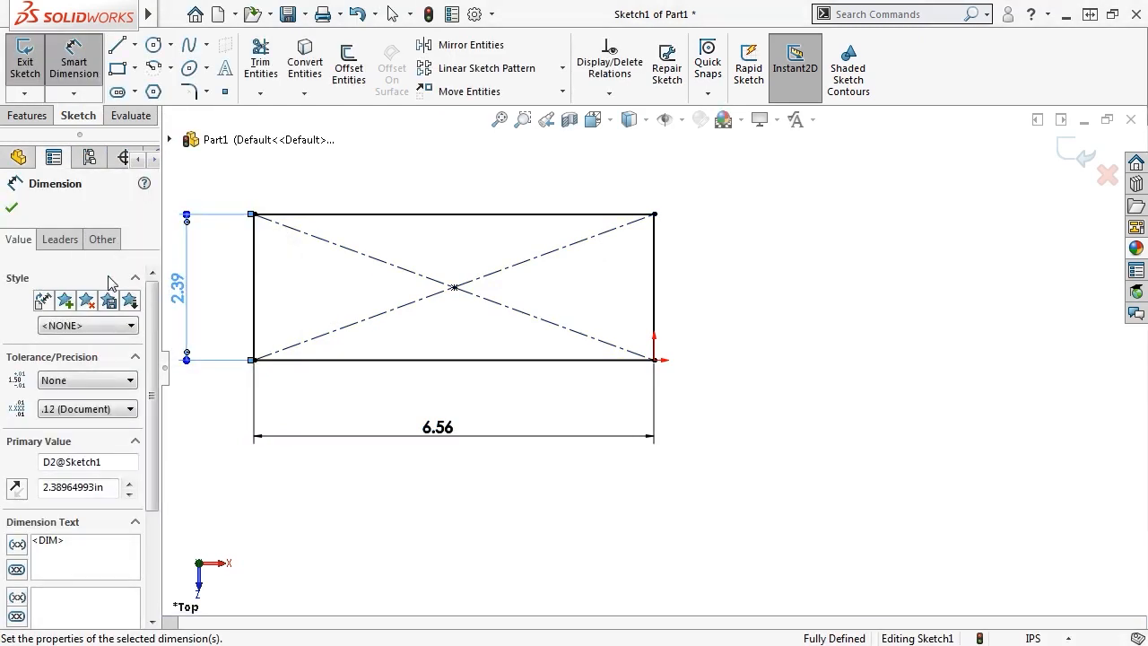
key("Escape")
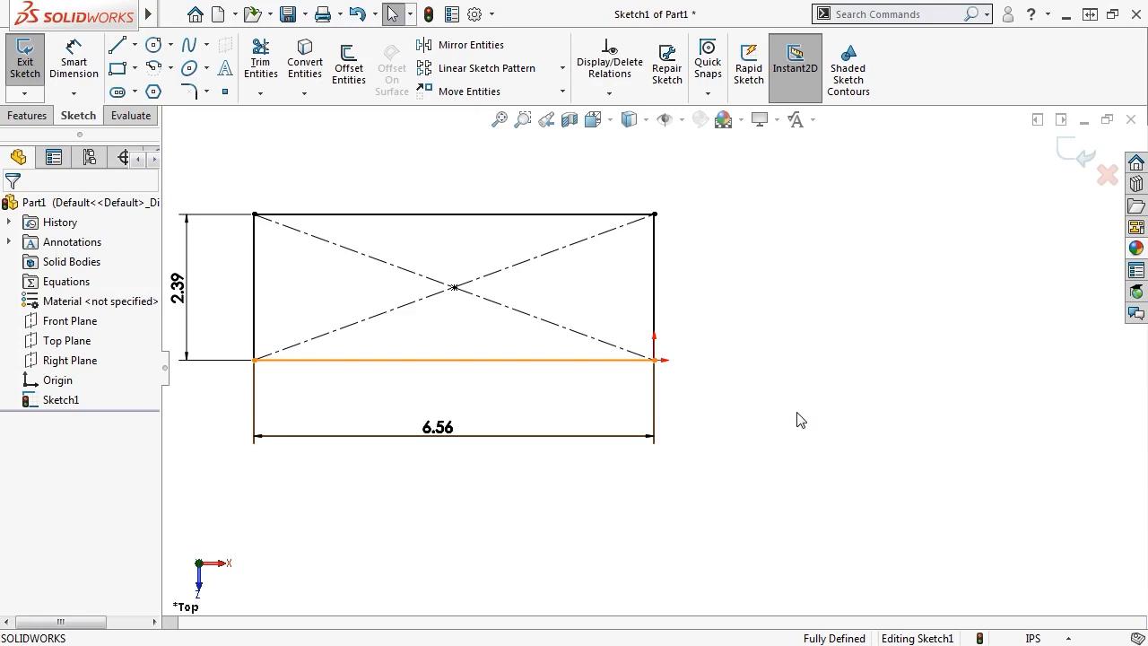
Delete the dimension below the rectangle's bottom edge and exit the sketch.
left_click(653, 437)
key("Delete")
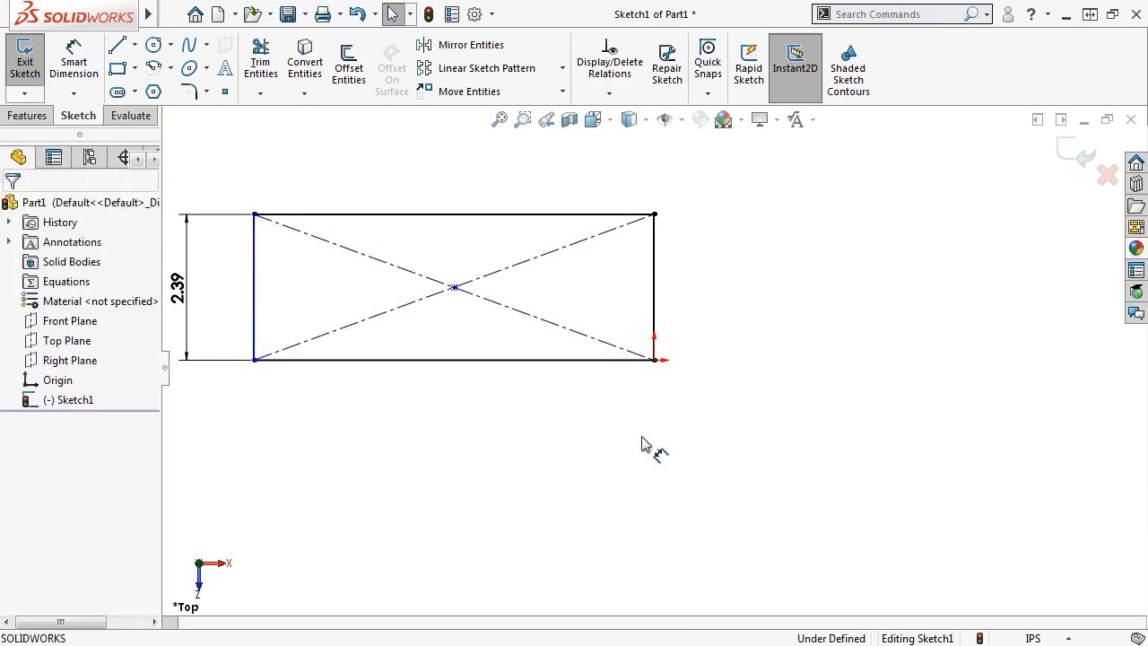
left_click(1076, 154)
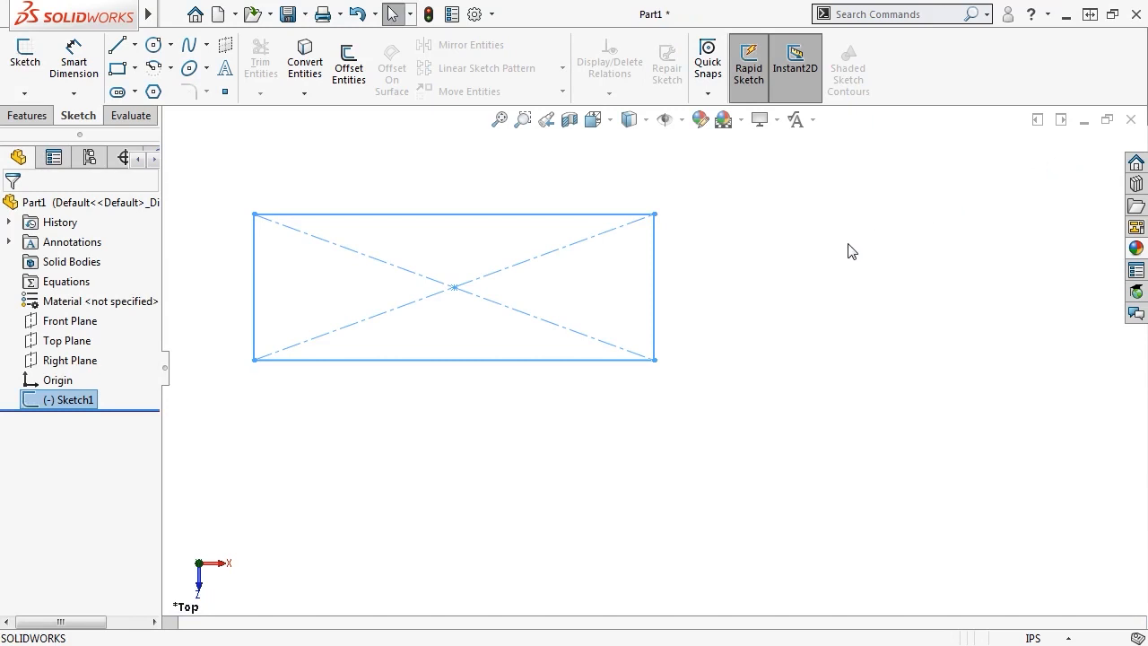
Reopen Sketch1 to dimension the rectangle's bottom edge again at its drawn length, and exit the sketch.
mouse_move(52, 402)
right_click(52, 404)
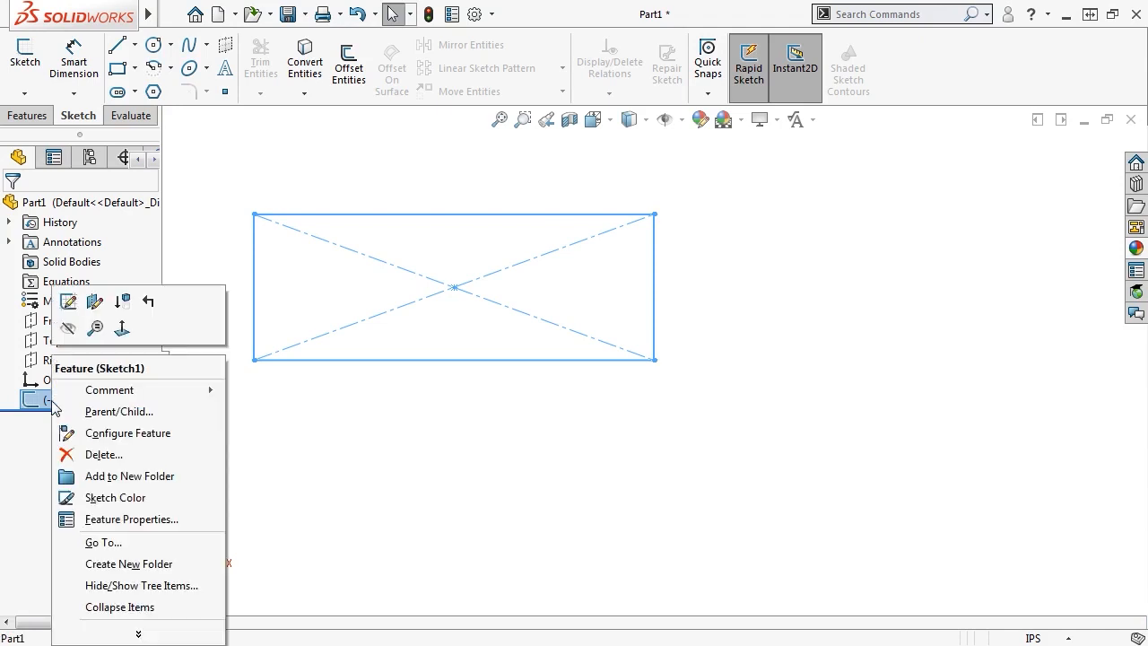
left_click(74, 305)
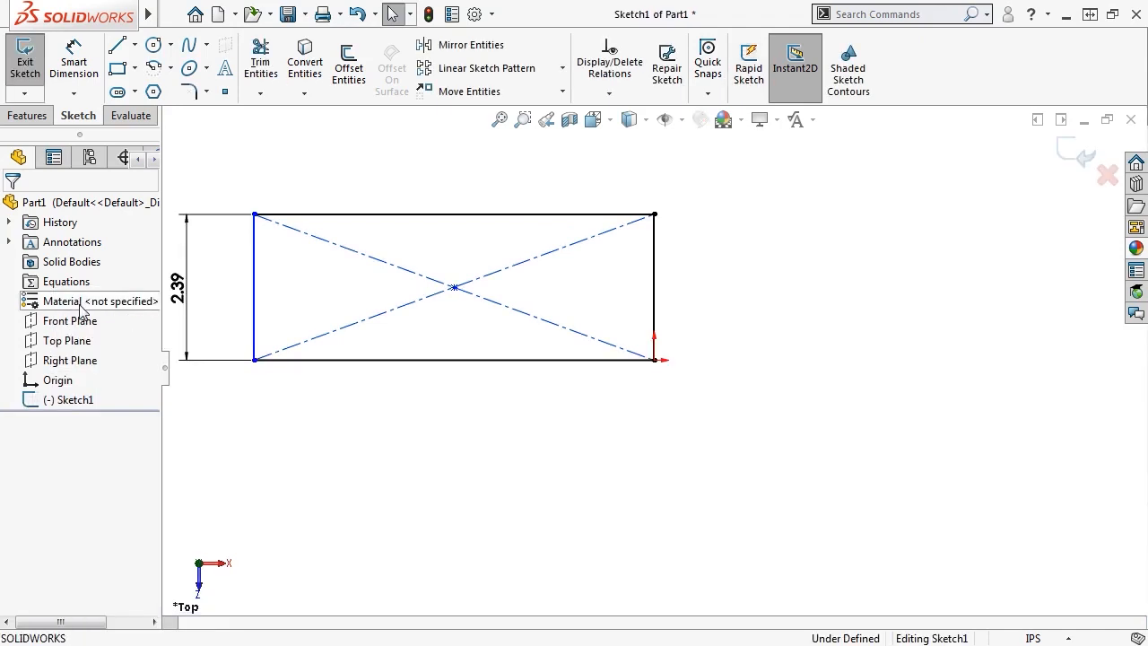
left_click(73, 63)
left_click(440, 360)
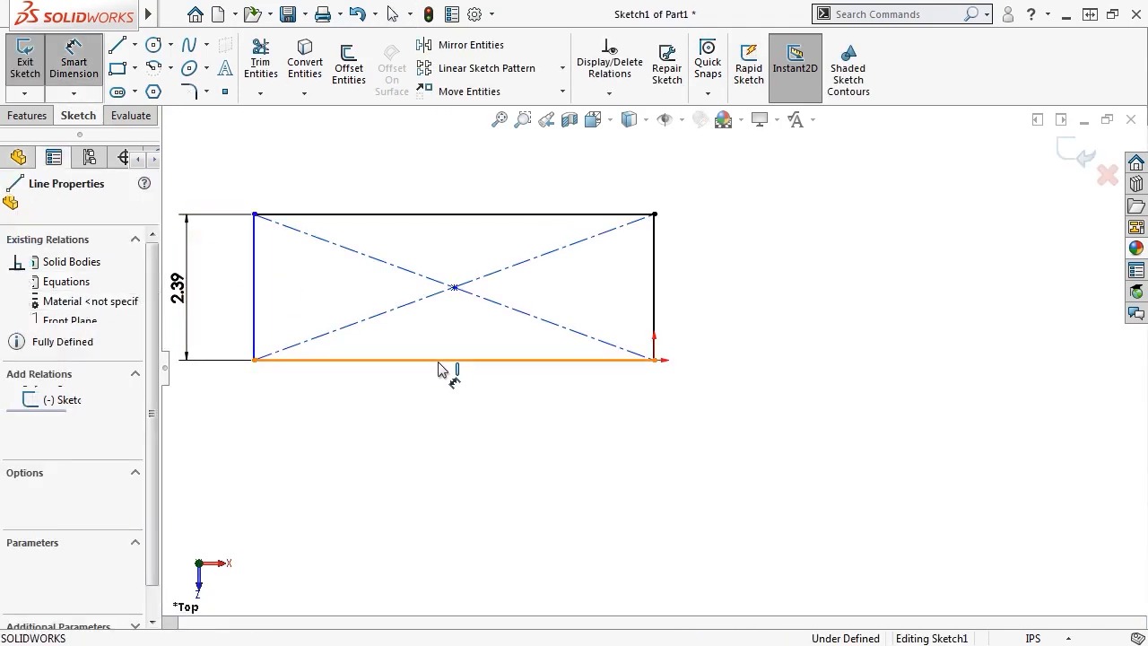
left_click(446, 421)
left_click(365, 410)
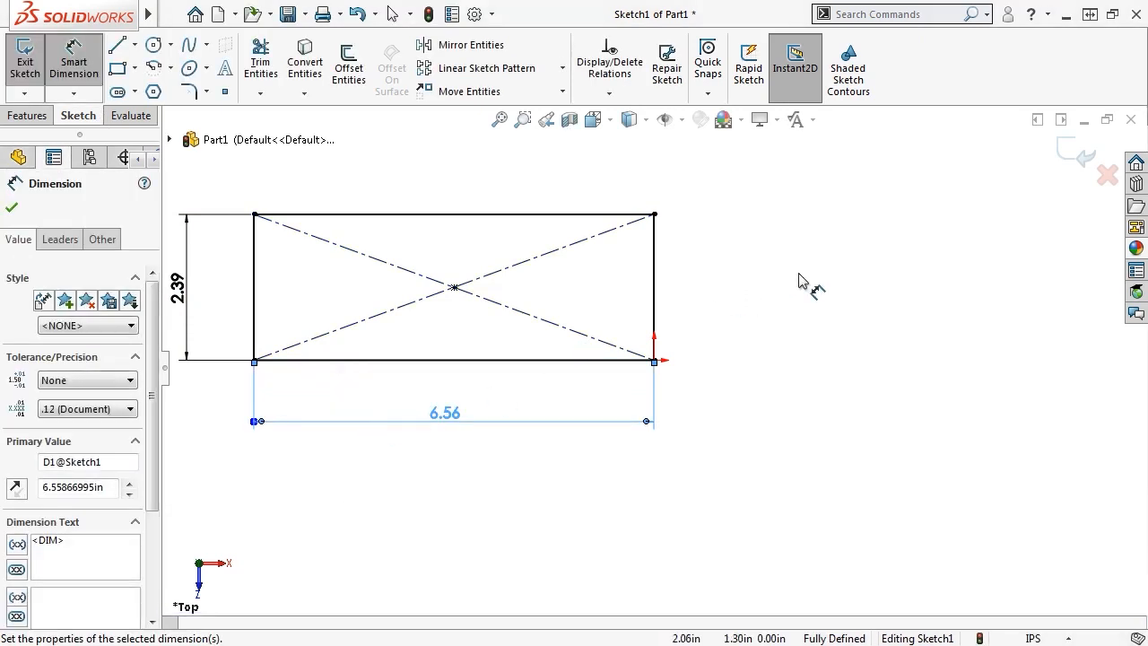
left_click(1061, 154)
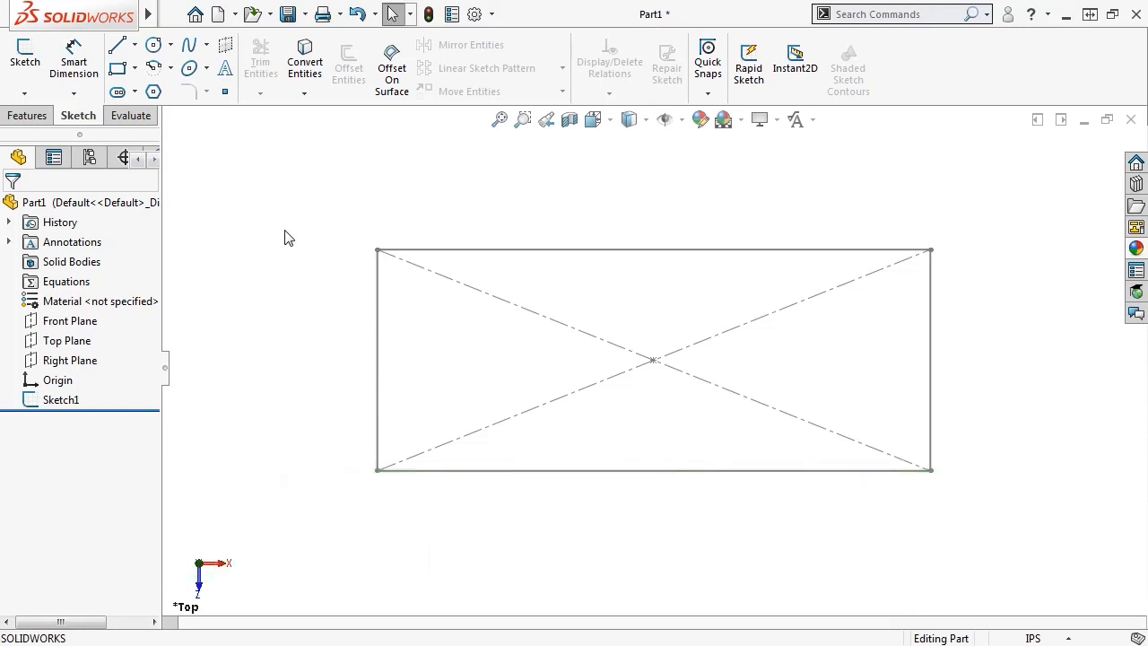
Edit Sketch1 and add a redundant dimension to the rectangle's right edge, making it a driven dimension.
left_click(77, 397)
left_click(97, 350)
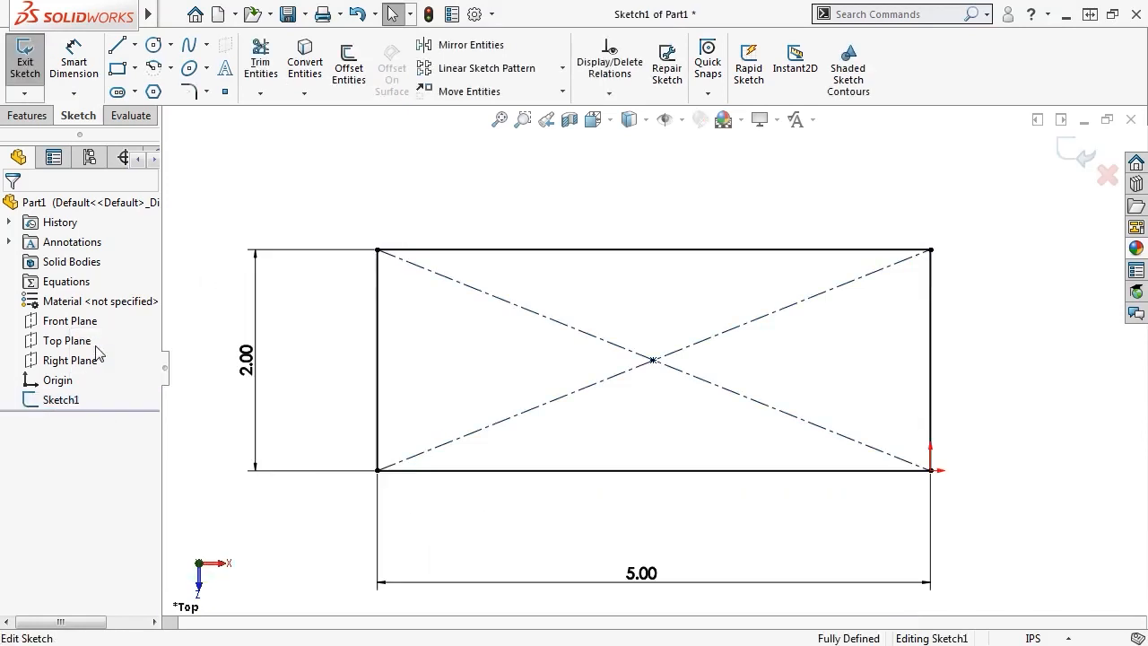
left_click(74, 61)
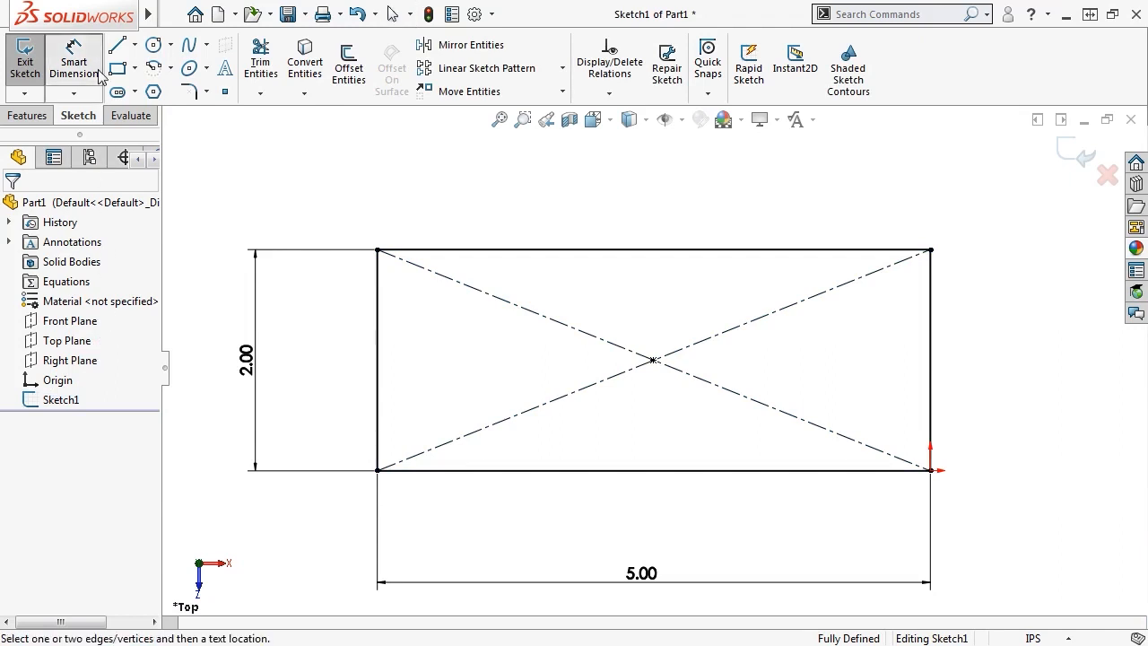
left_click(930, 358)
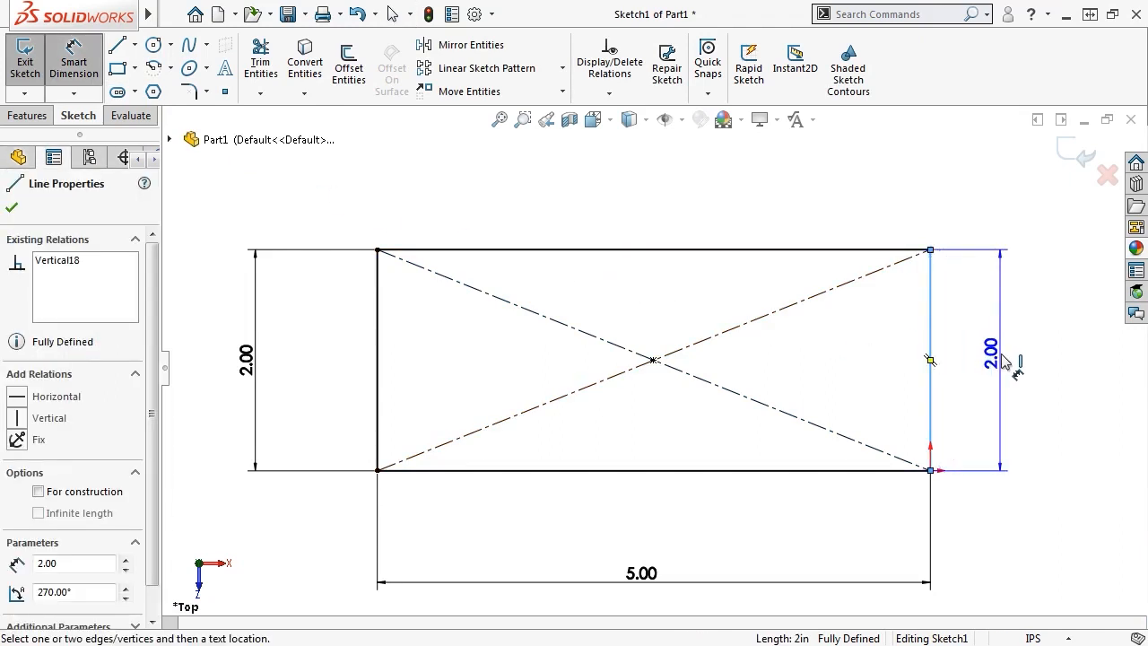
left_click(1036, 366)
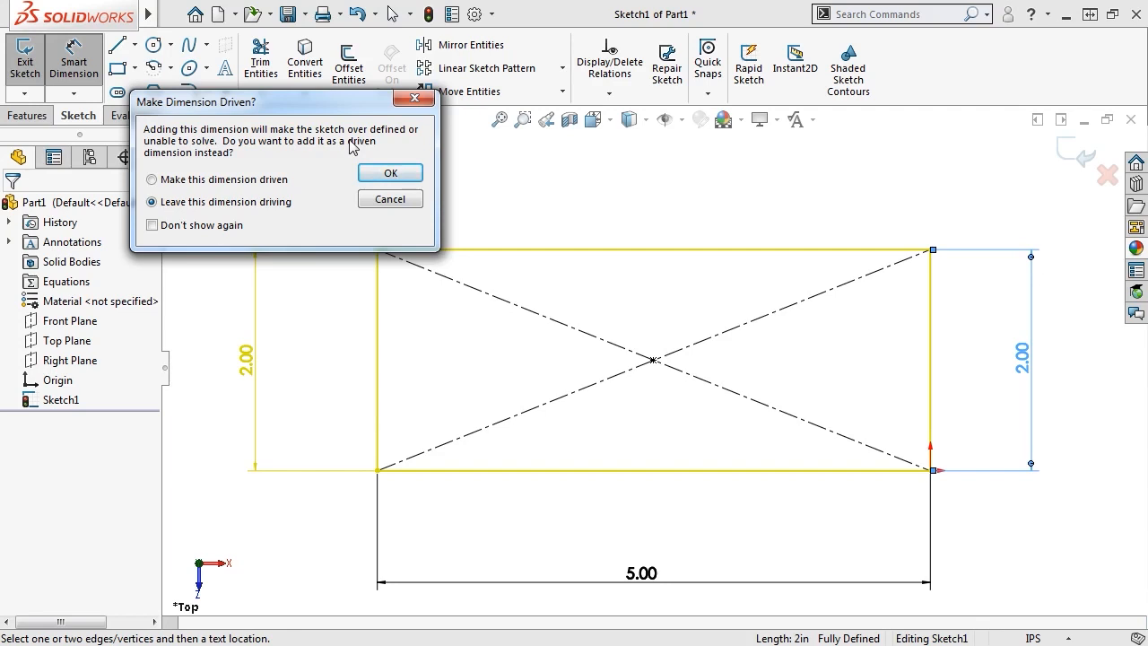
left_click(152, 180)
left_click(379, 172)
key("Escape")
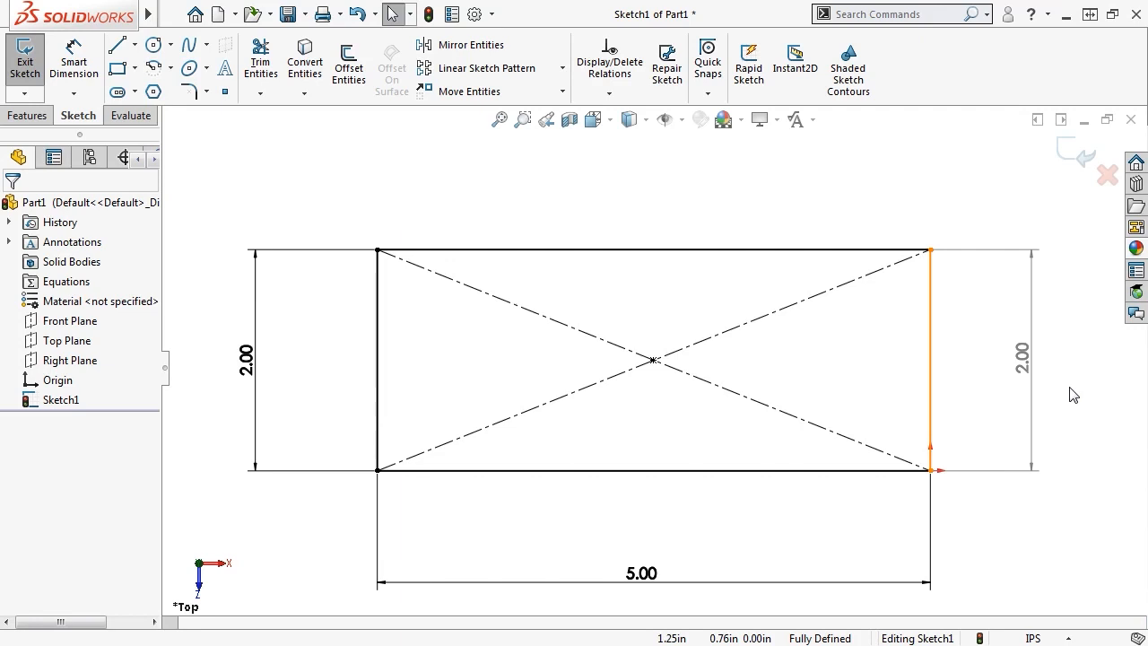
Try to edit the value of the driven dimension beside the rectangle's right edge.
double_click(1025, 367)
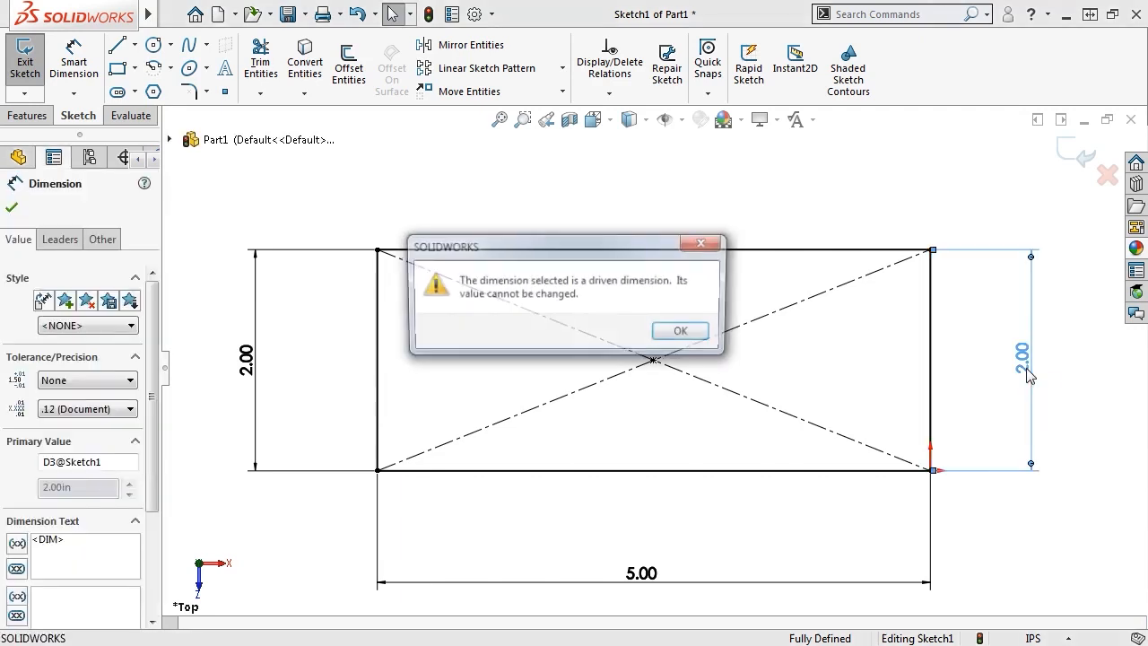
left_click(683, 331)
key("Escape")
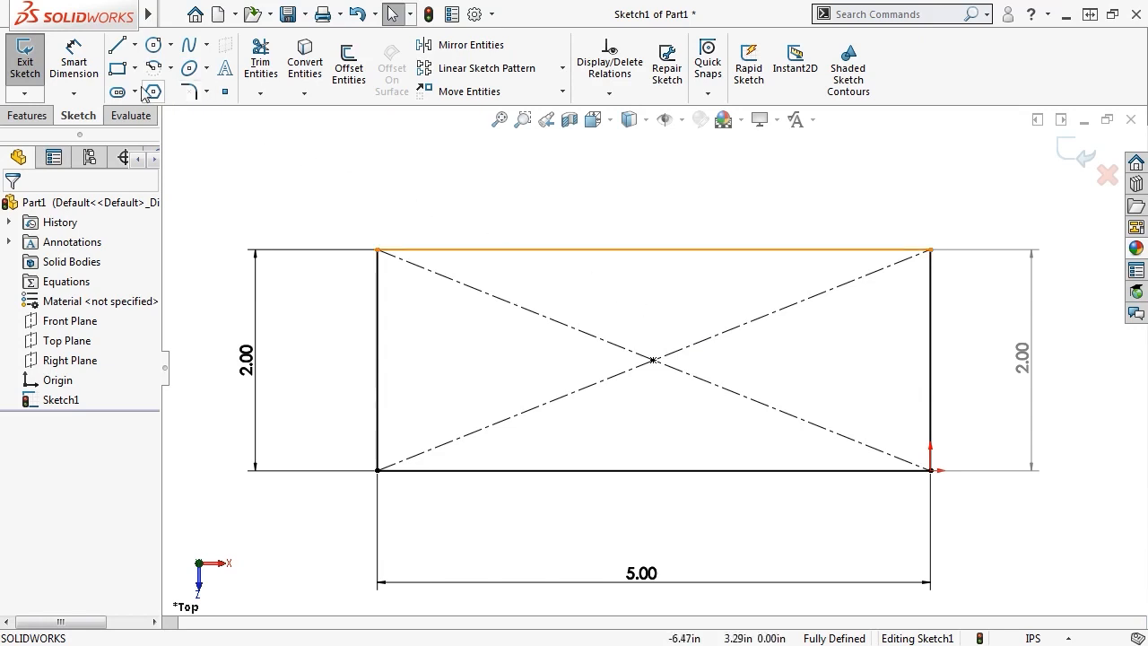
Dimension the rectangle's diagonal from its lower-left corner to its upper-right corner as a driven dimension.
left_click(74, 61)
left_click(377, 471)
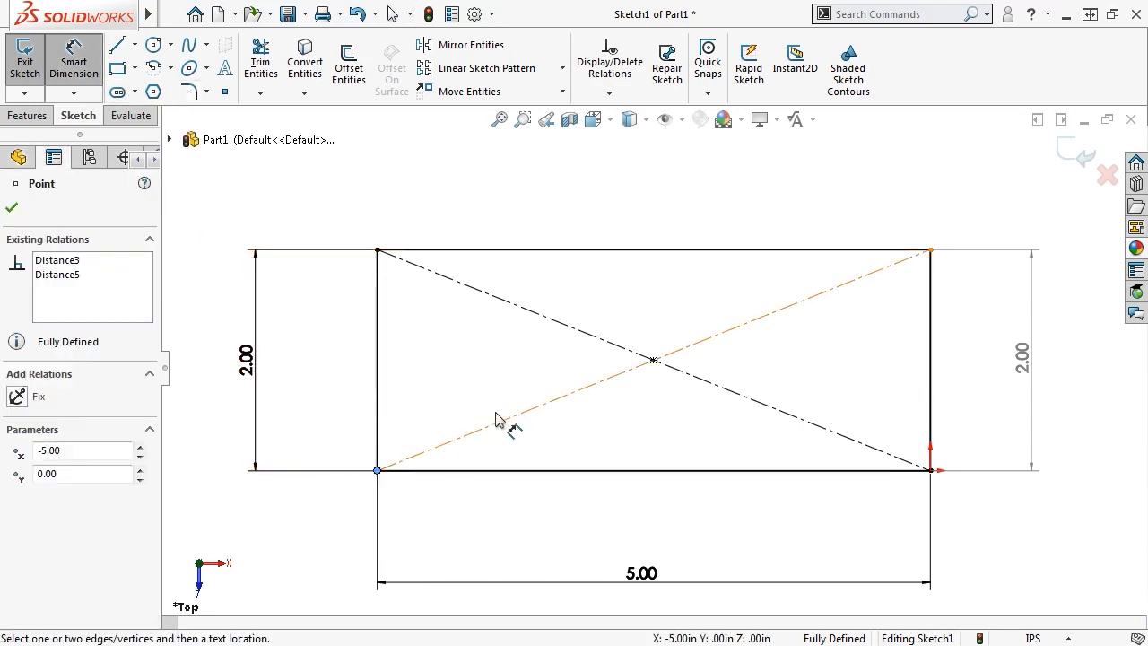
left_click(930, 250)
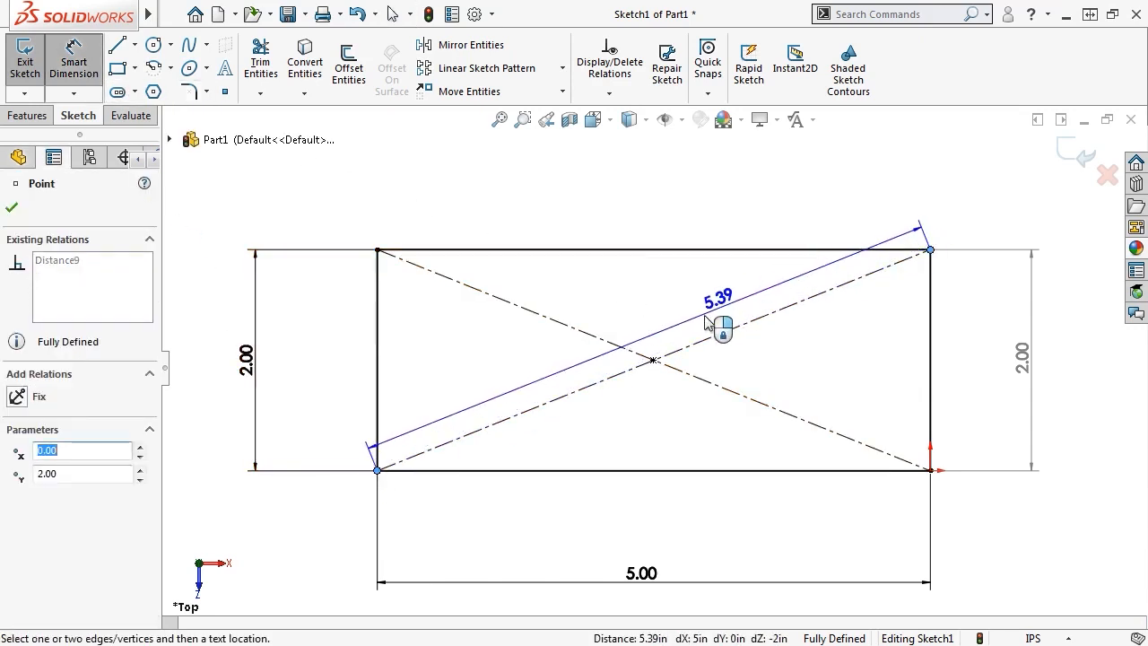
left_click(647, 353)
left_click(154, 180)
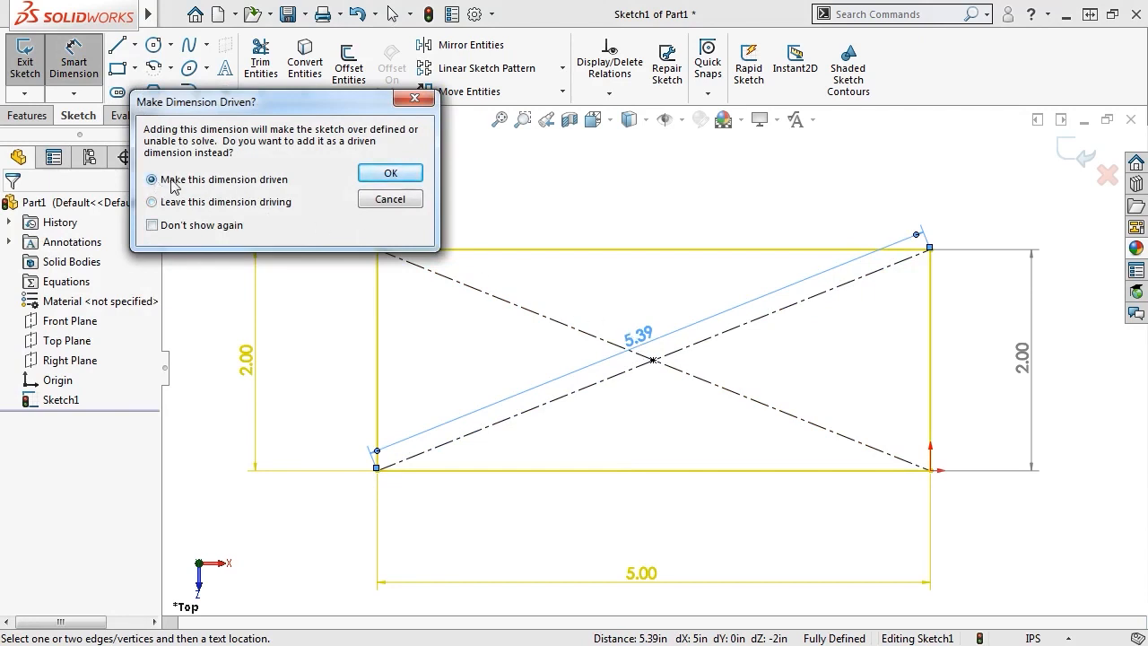
left_click(393, 175)
key("Escape")
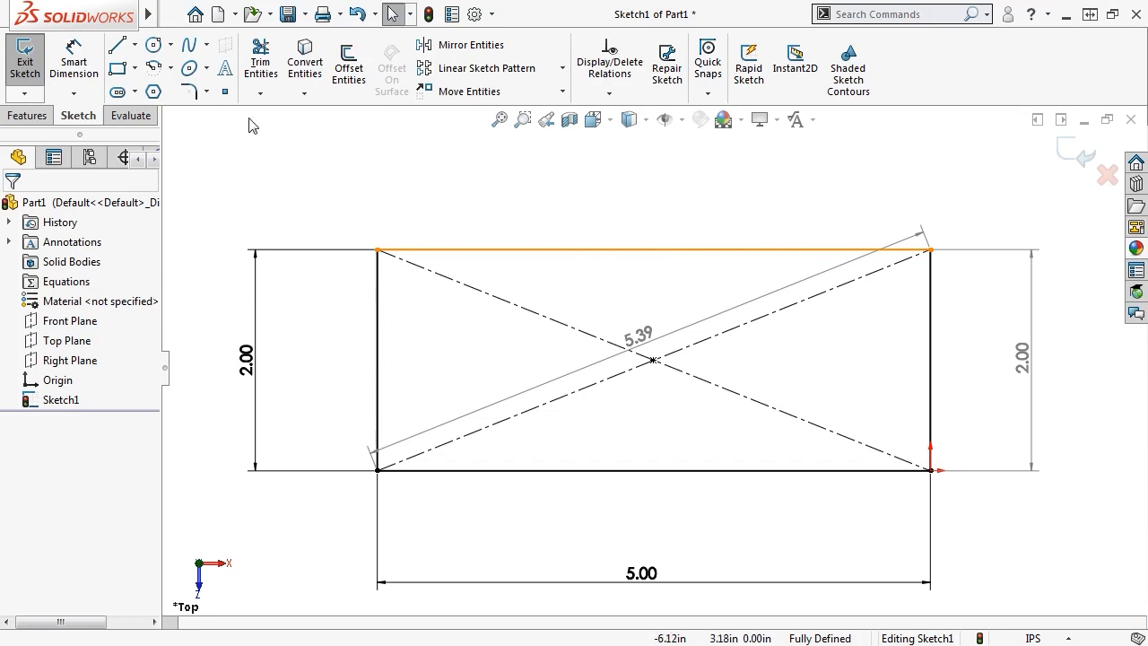
Add a redundant dimension above the rectangle's top edge and leave it driving.
left_click(75, 67)
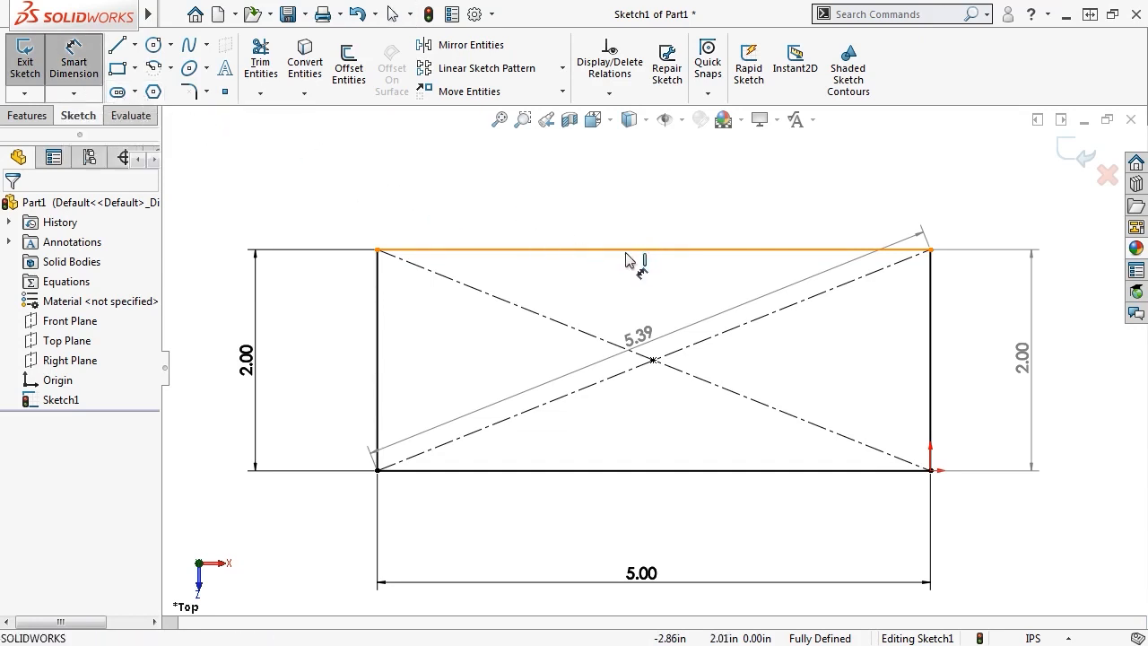
left_click(653, 250)
left_click(652, 215)
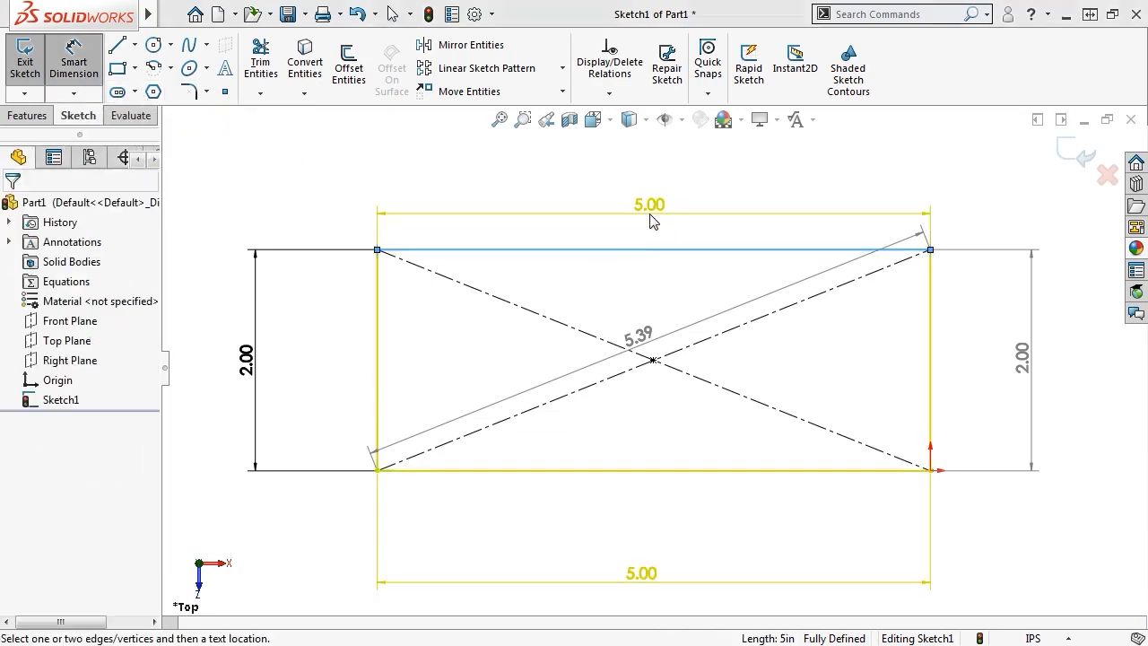
left_click(412, 175)
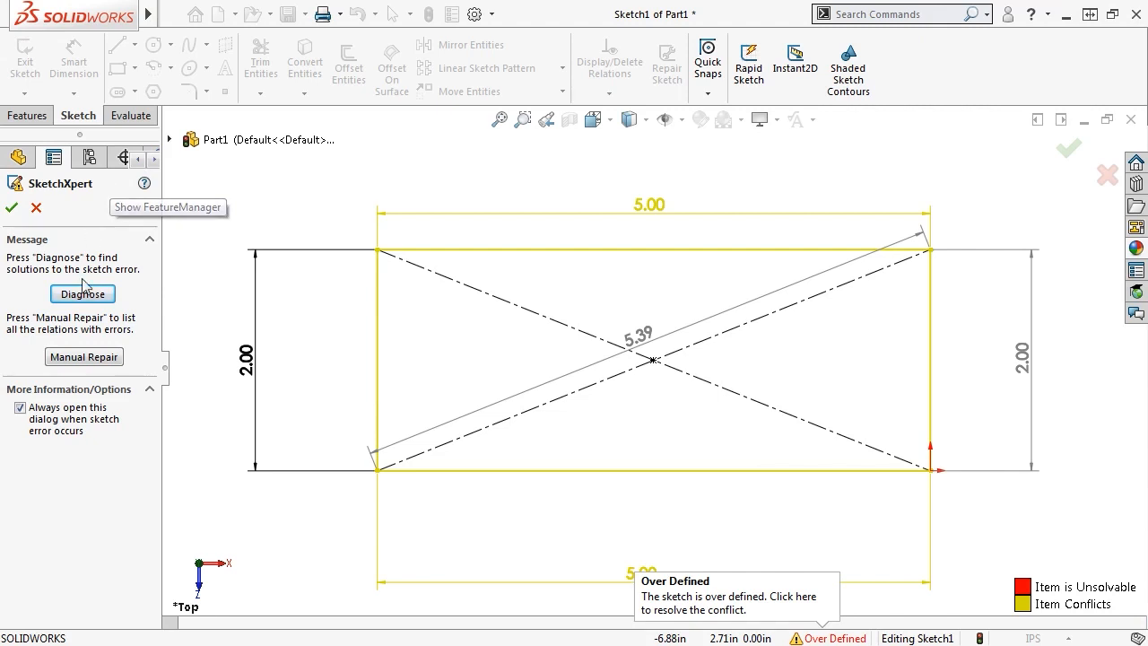
Turn off SketchXpert's automatic opening when a sketch error occurs, and delete the redundant dimension above the top edge.
left_click(45, 413)
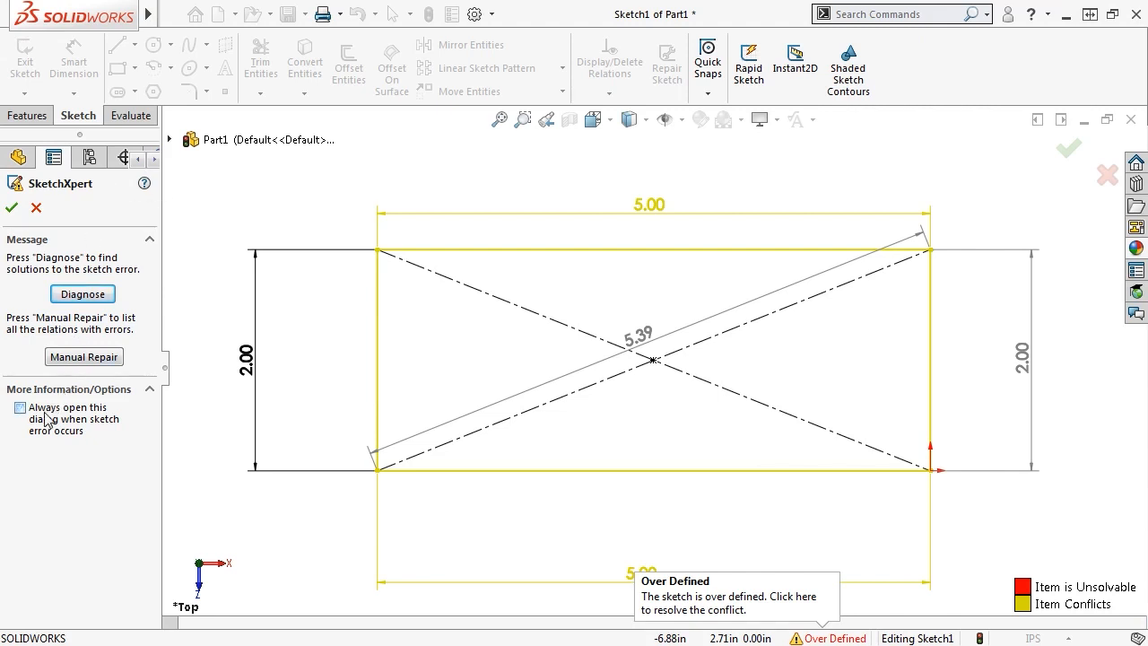
left_click(13, 207)
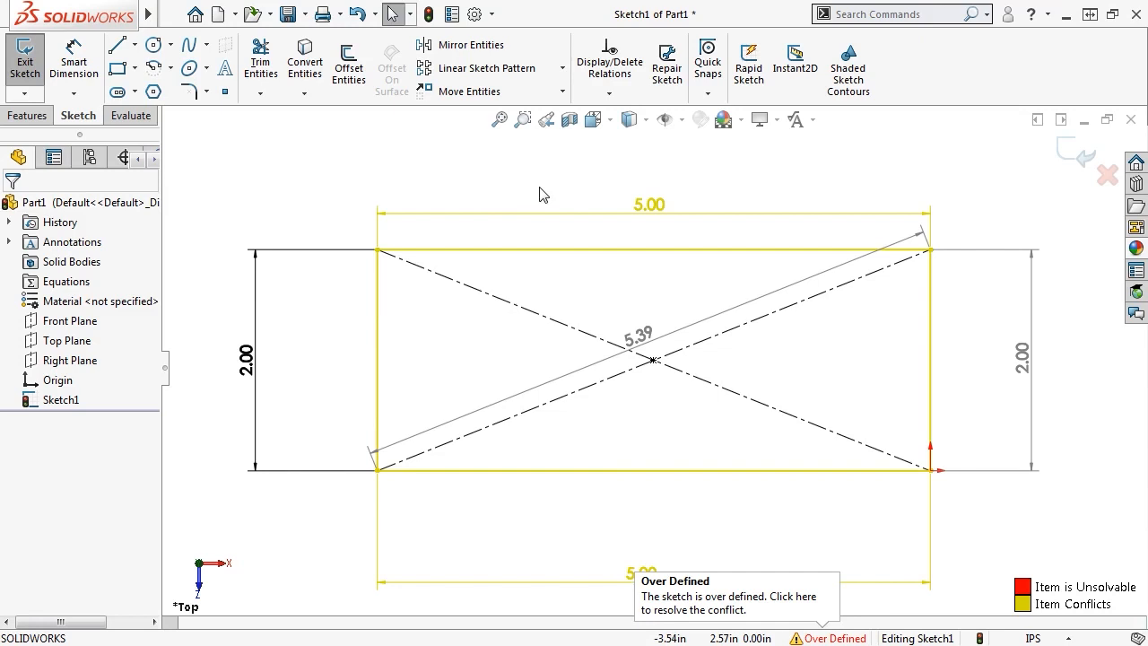
left_click(641, 207)
key("Delete")
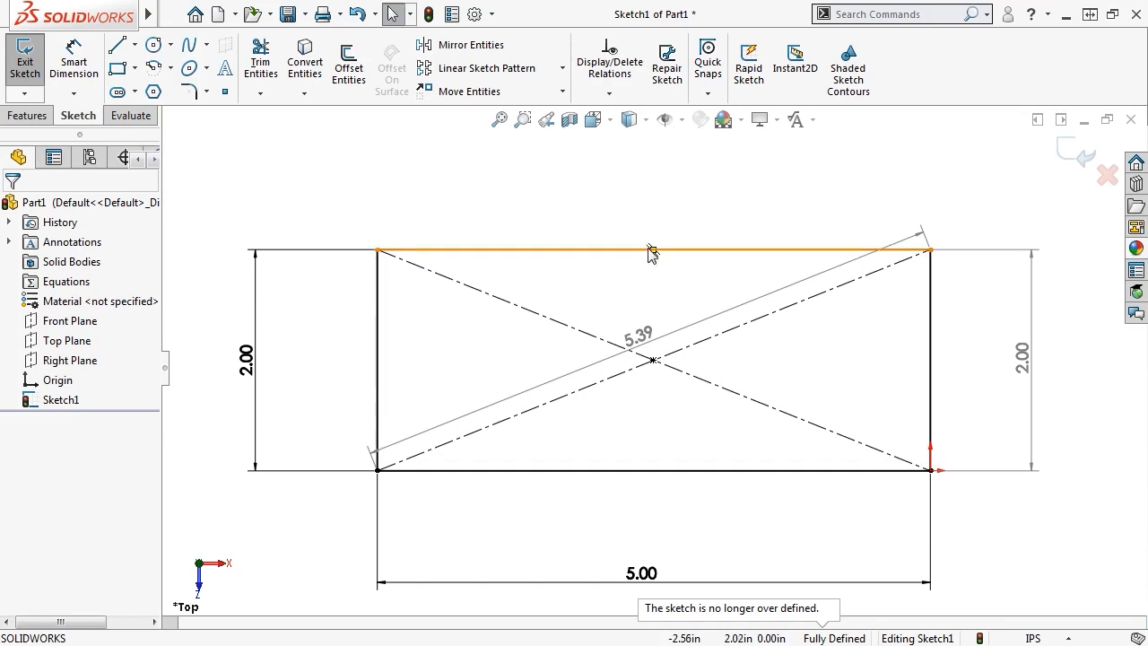
Dimension the rectangle's top edge again and leave the redundant dimension driving so the sketch is over defined.
key("s")
left_click(702, 263)
left_click(655, 252)
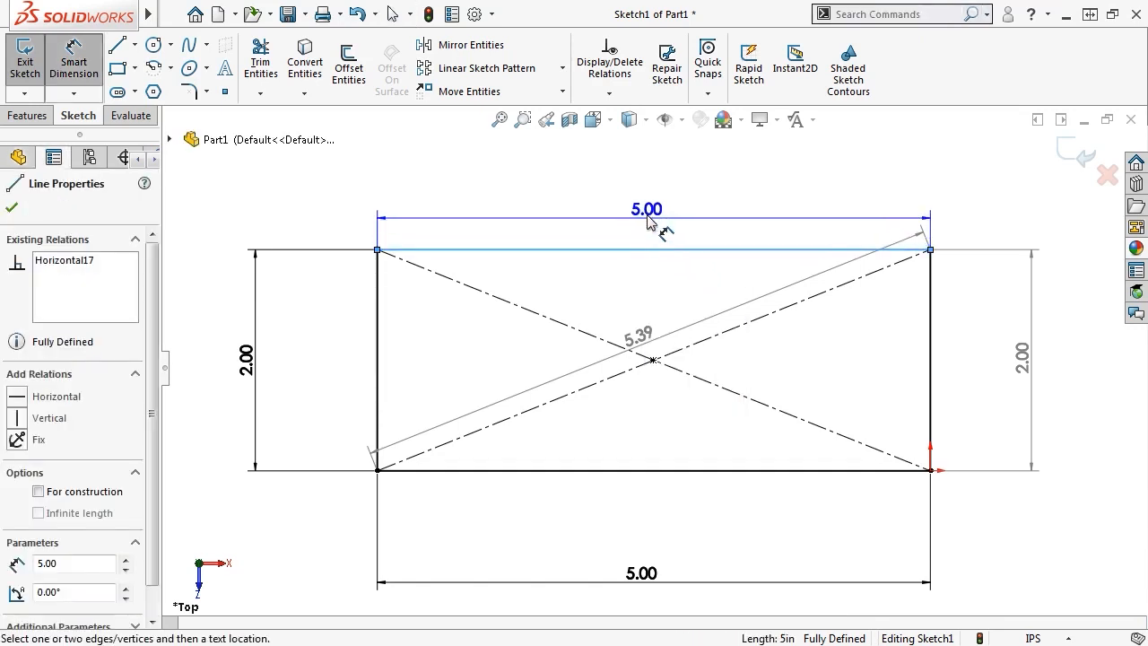
left_click(668, 215)
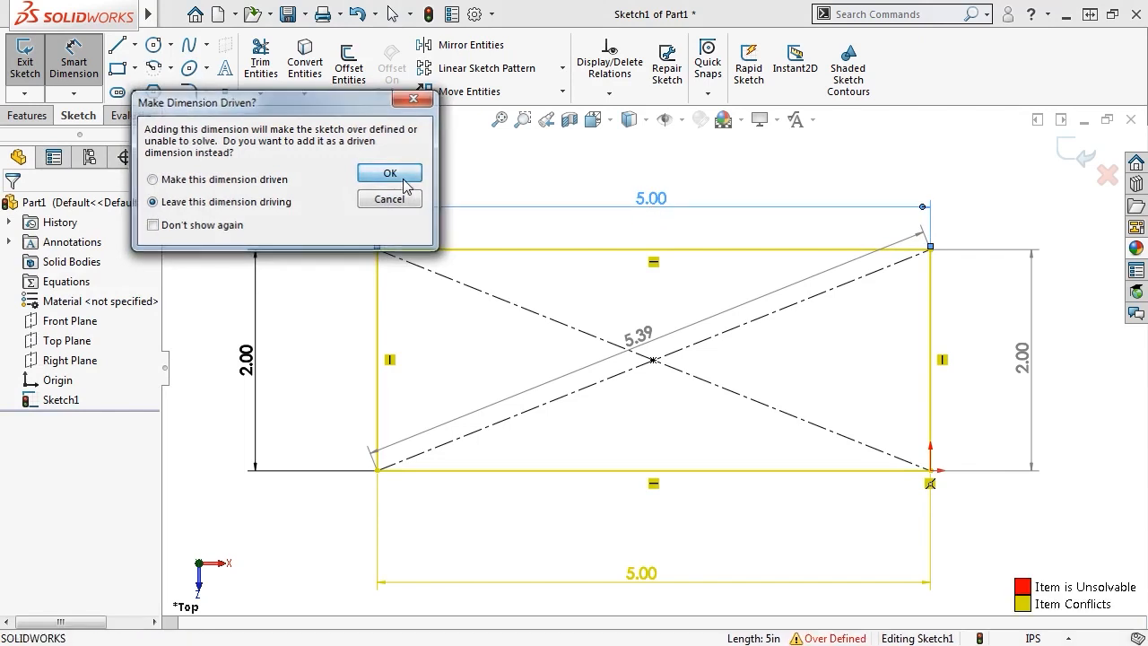
left_click(393, 174)
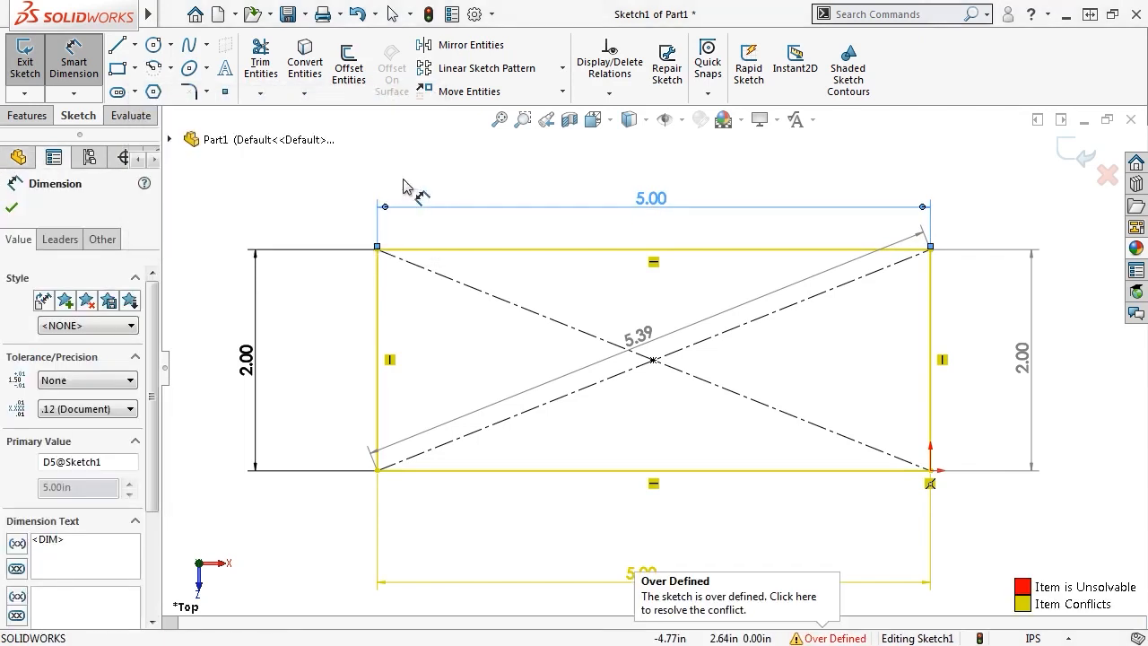
Diagnose the over-defined sketch with SketchXpert and review each proposed solution and the relation or dimension it would delete.
left_click(827, 638)
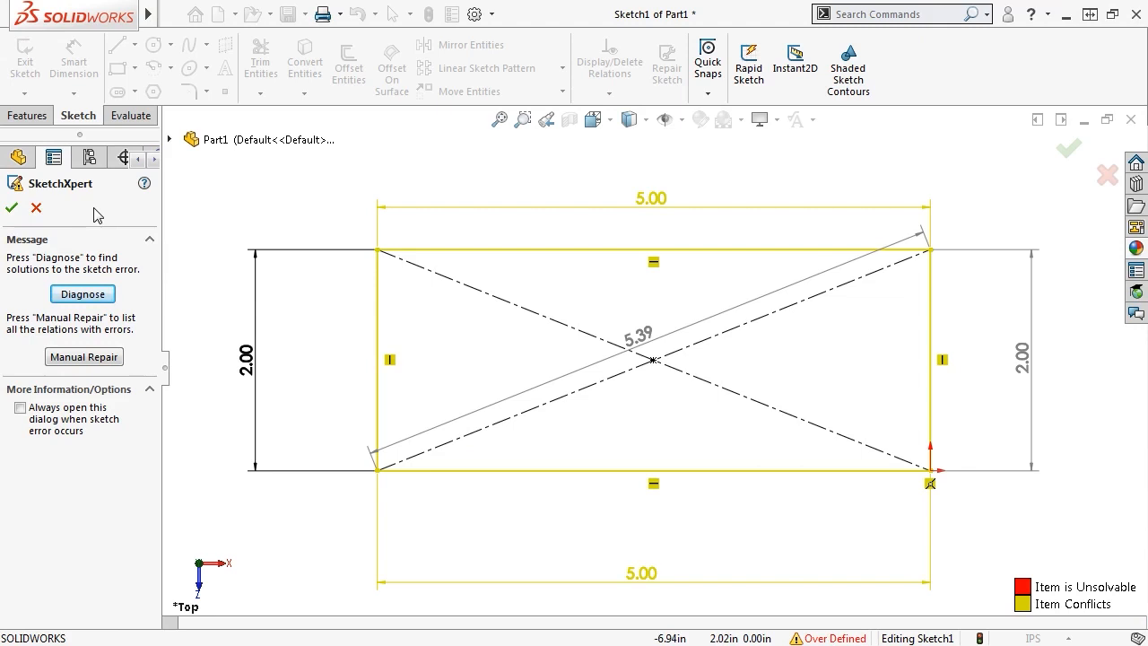
left_click(82, 294)
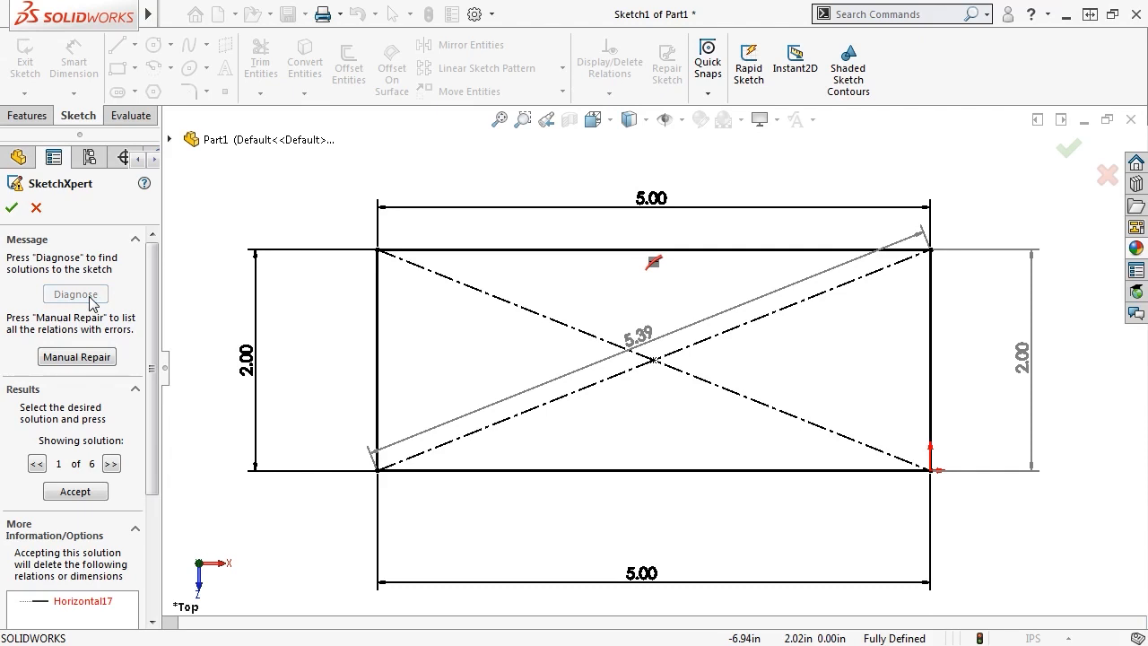
left_click_drag(153, 314, 153, 384)
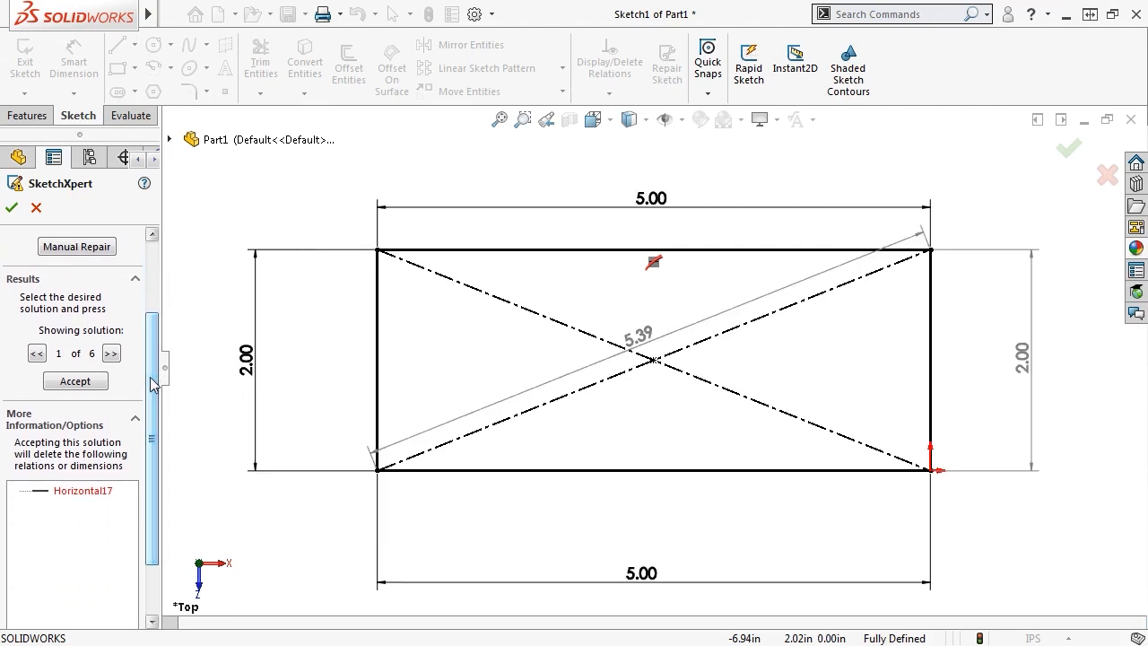
left_click(110, 354)
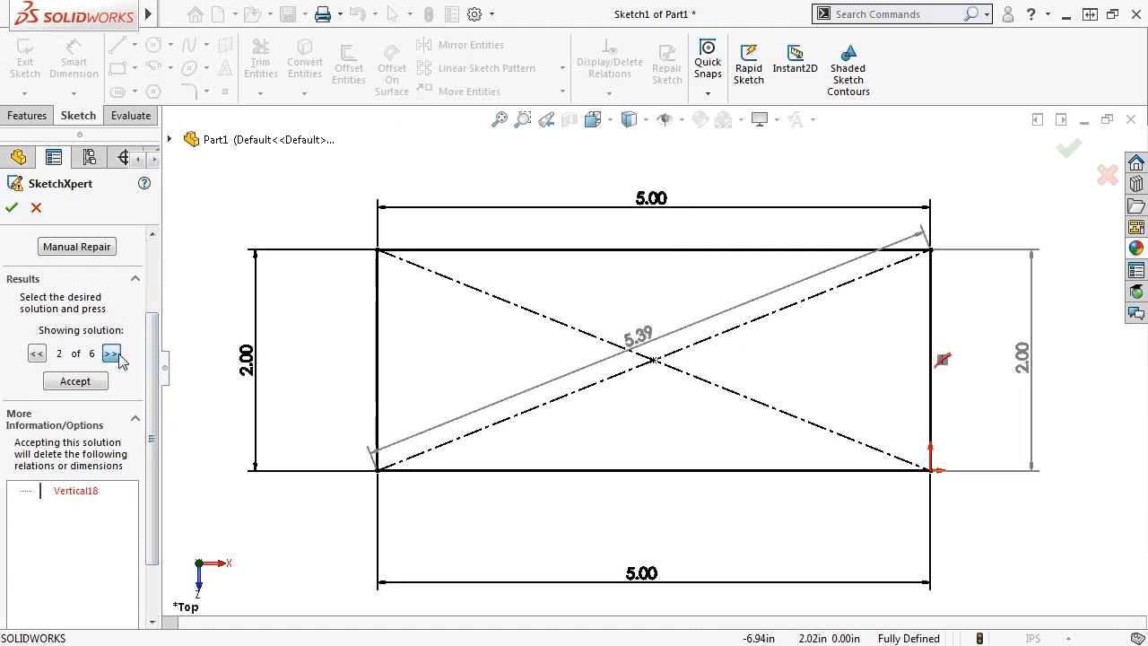
left_click(110, 353)
left_click(110, 353)
left_click(110, 354)
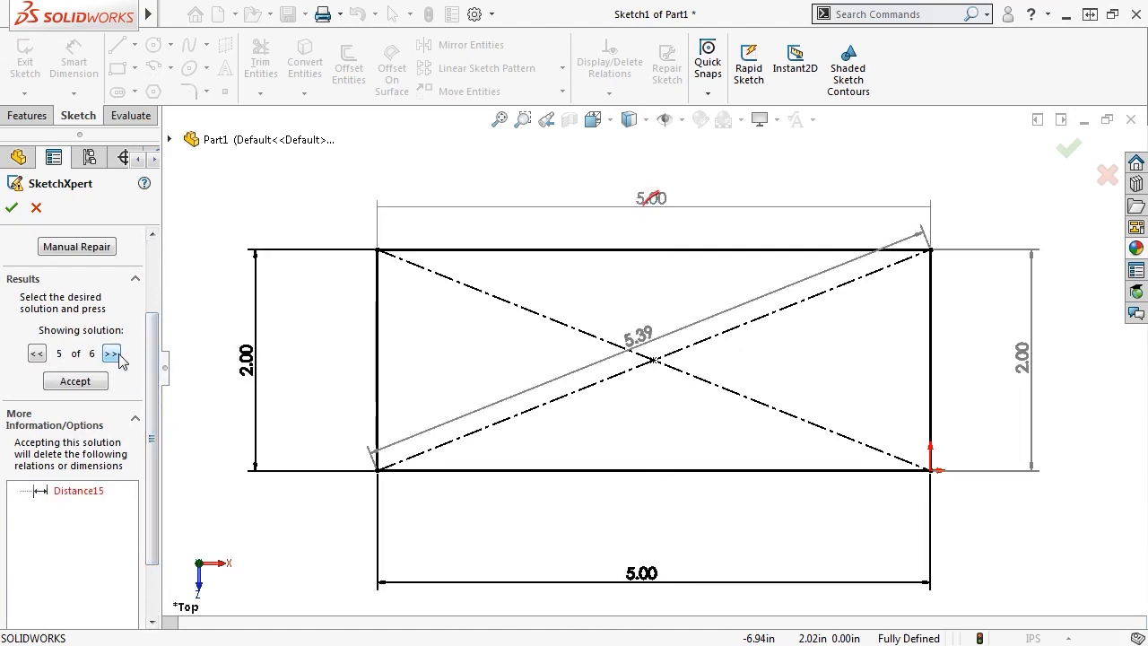
left_click(110, 353)
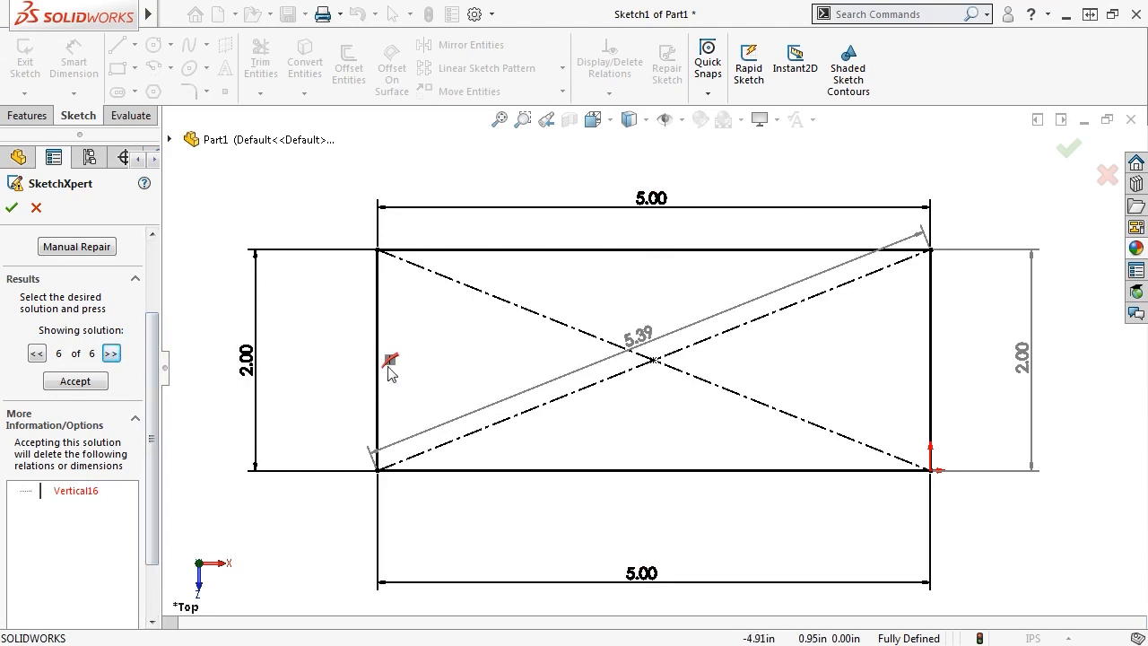
left_click(111, 353)
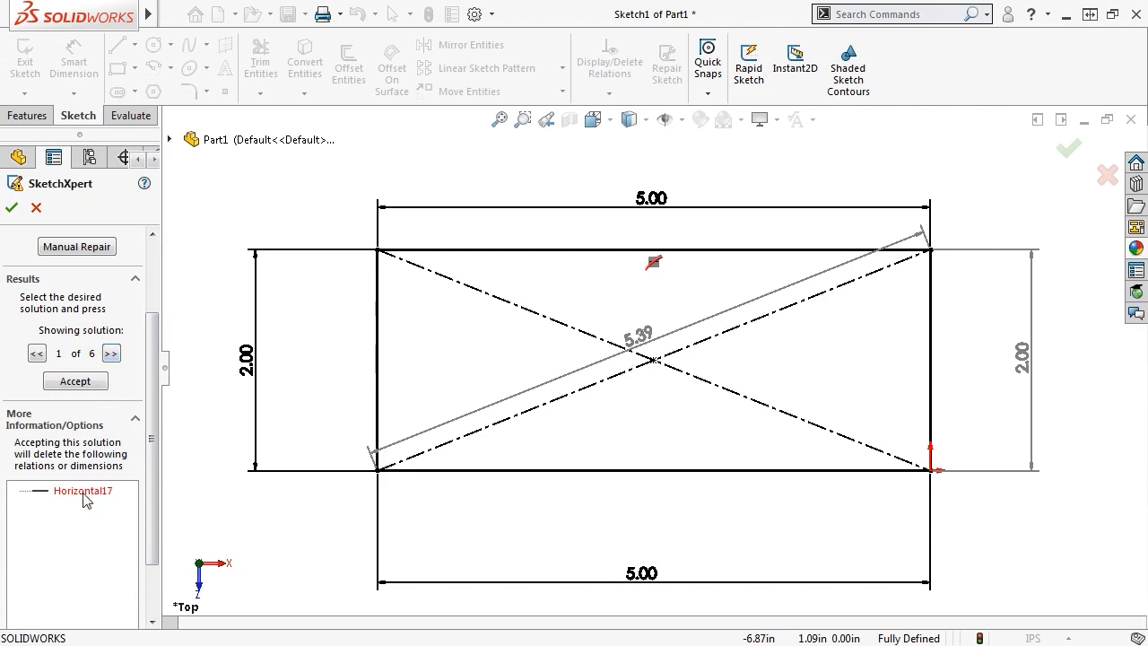
Use SketchXpert's manual repair to delete the conflicting top-edge dimension Distance15, and accept the repaired sketch.
left_click(78, 388)
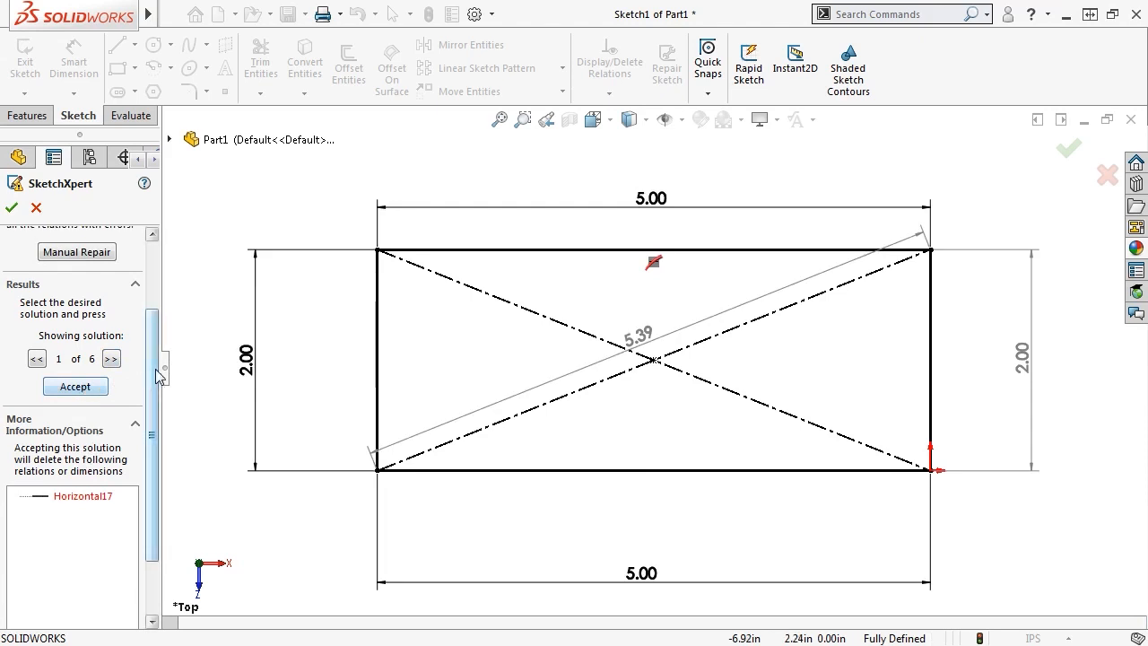
left_click_drag(154, 371, 155, 302)
left_click(77, 357)
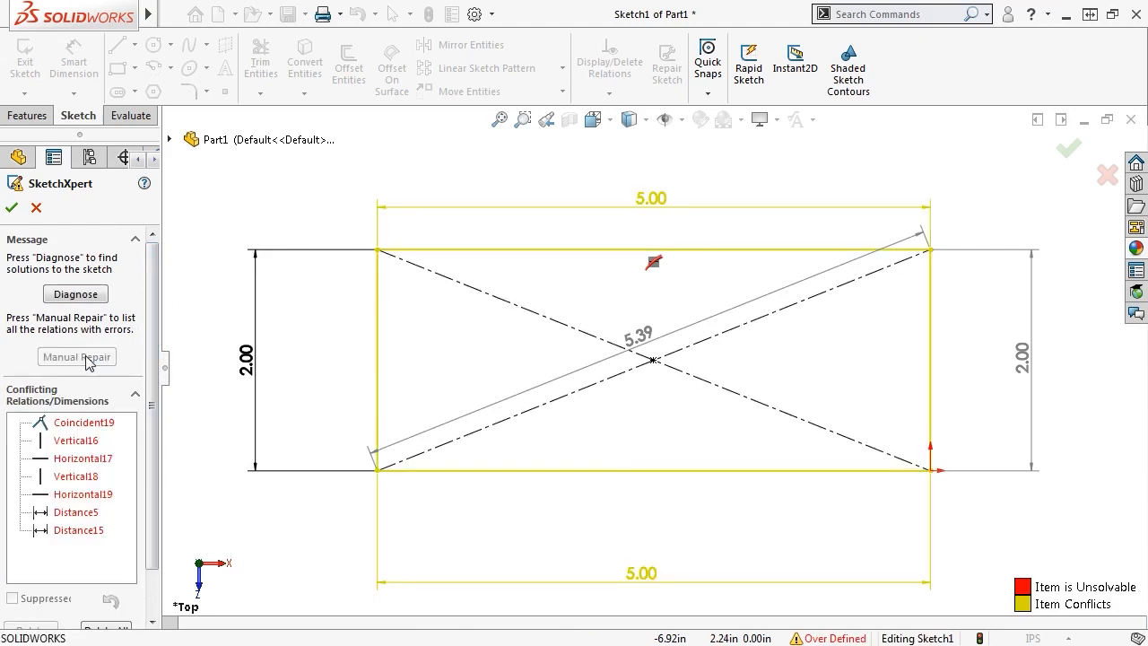
left_click(86, 533)
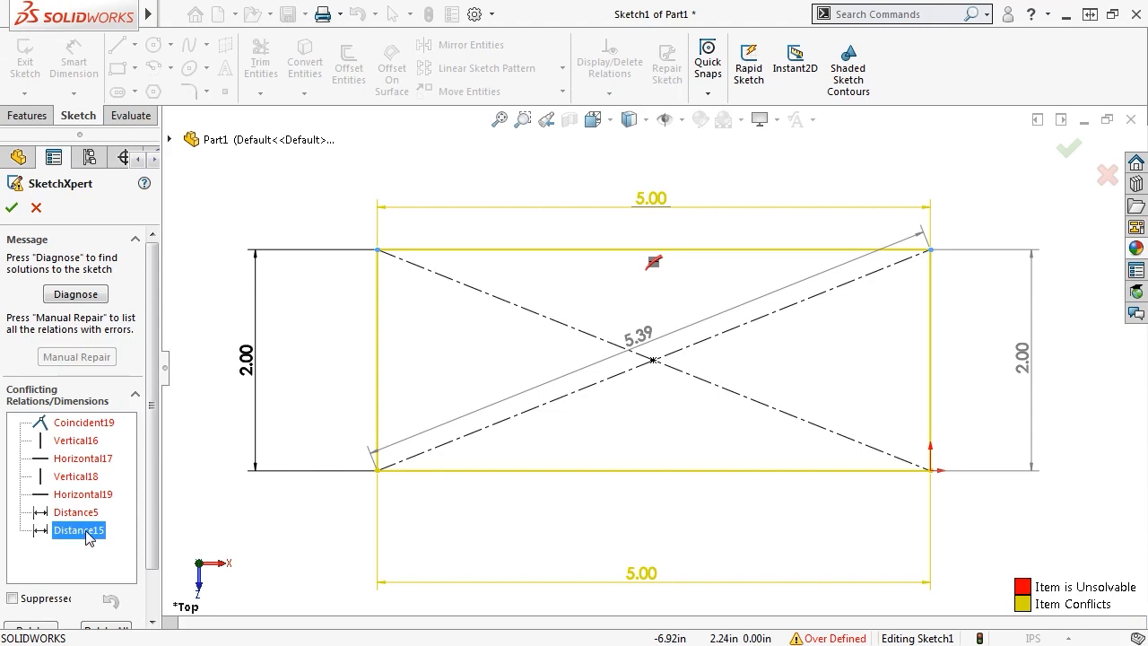
key("Delete")
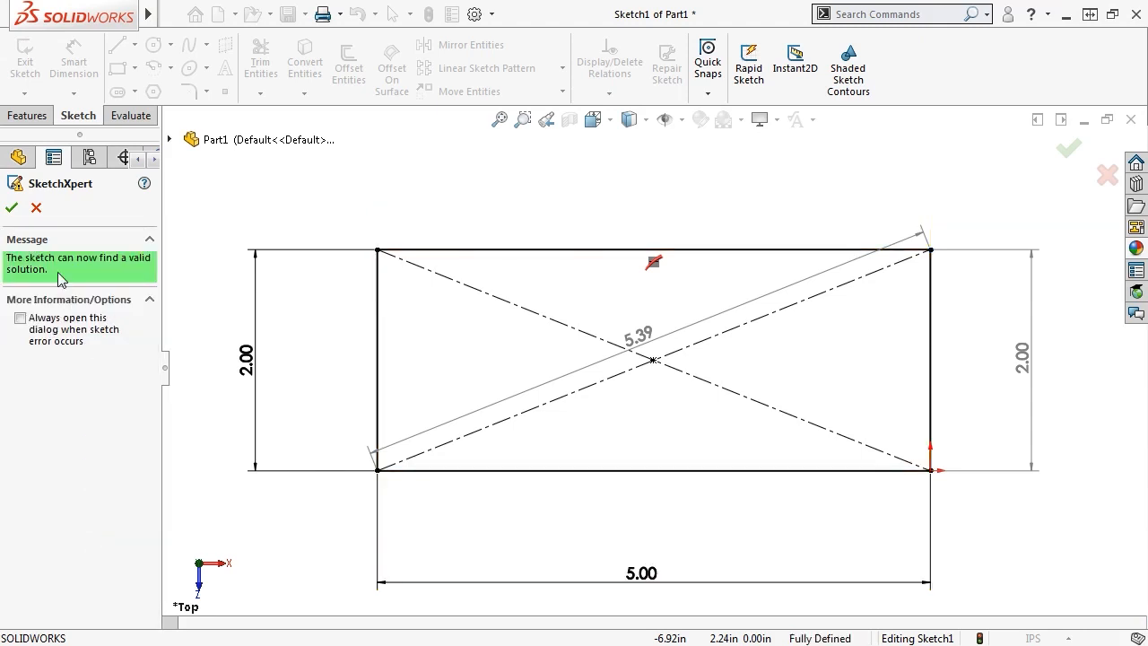
left_click(10, 208)
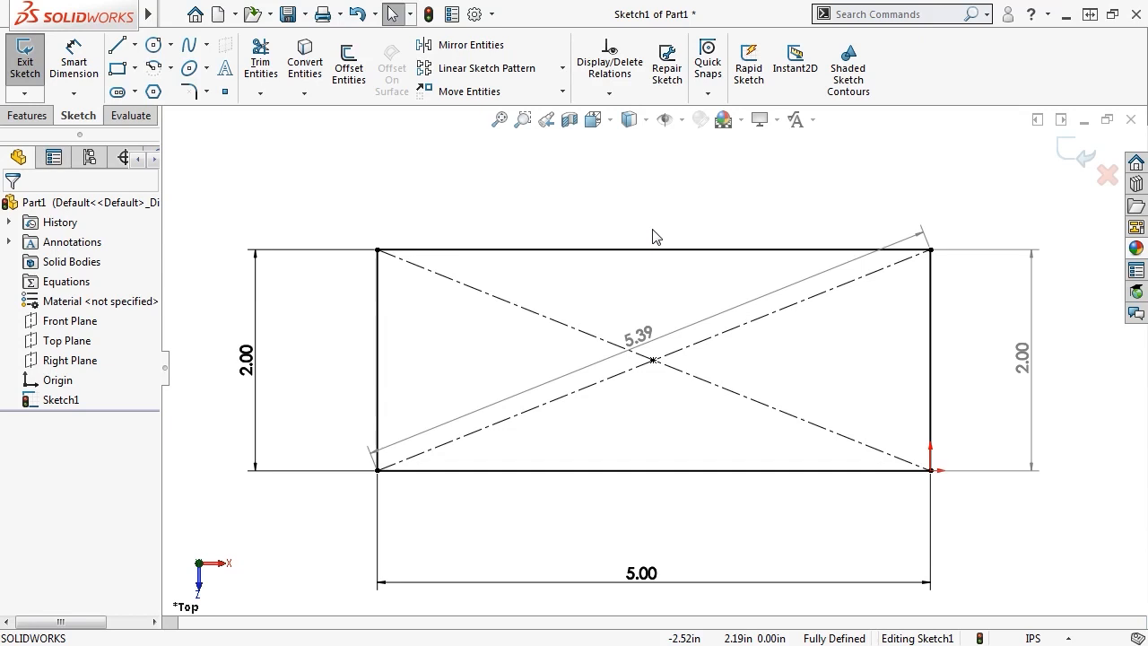
Switch to Over Defined Sketch - 2 and try to dimension the short left vertical edge at 3 in.
key("ctrl+Tab")
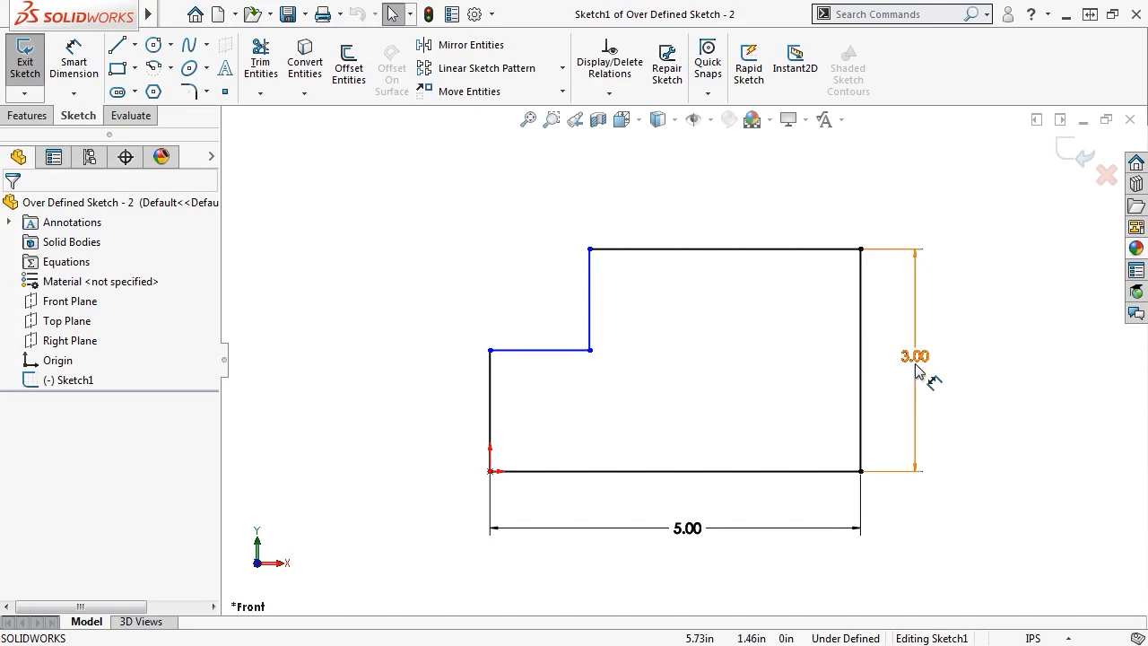
key("s")
left_click(788, 359)
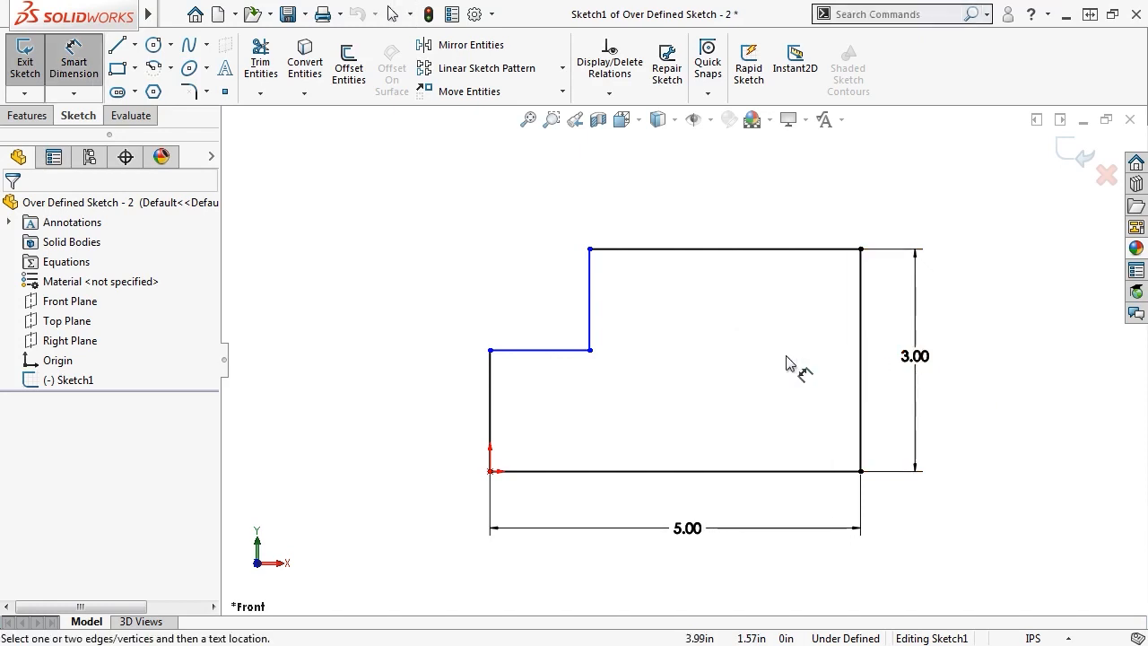
left_click(489, 437)
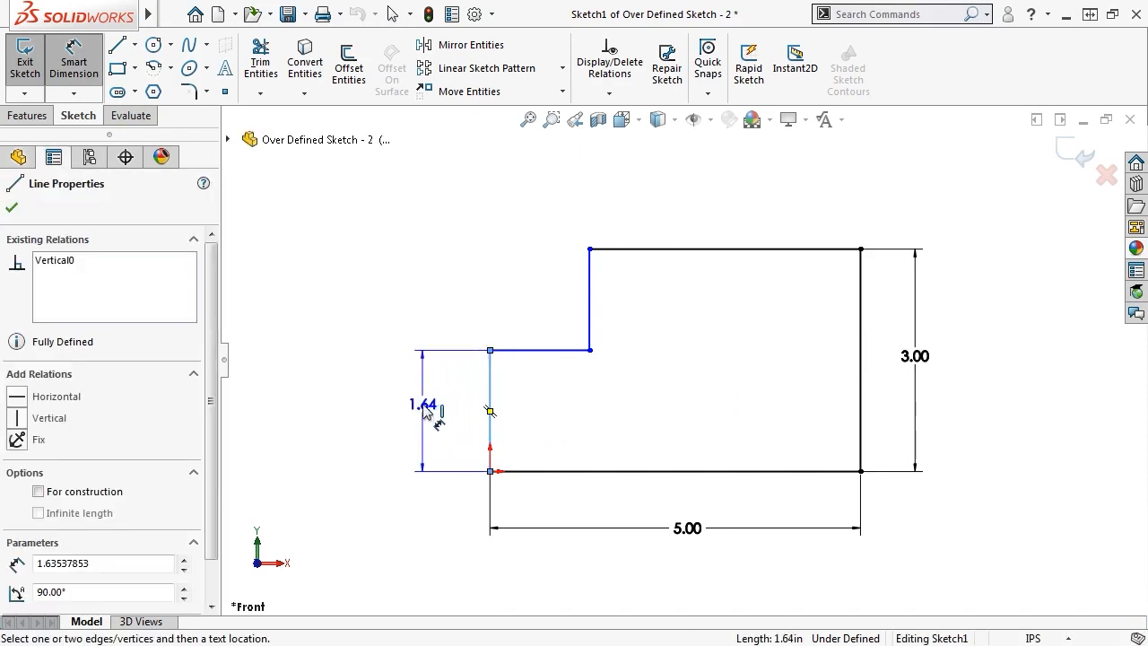
left_click(422, 402)
type("3")
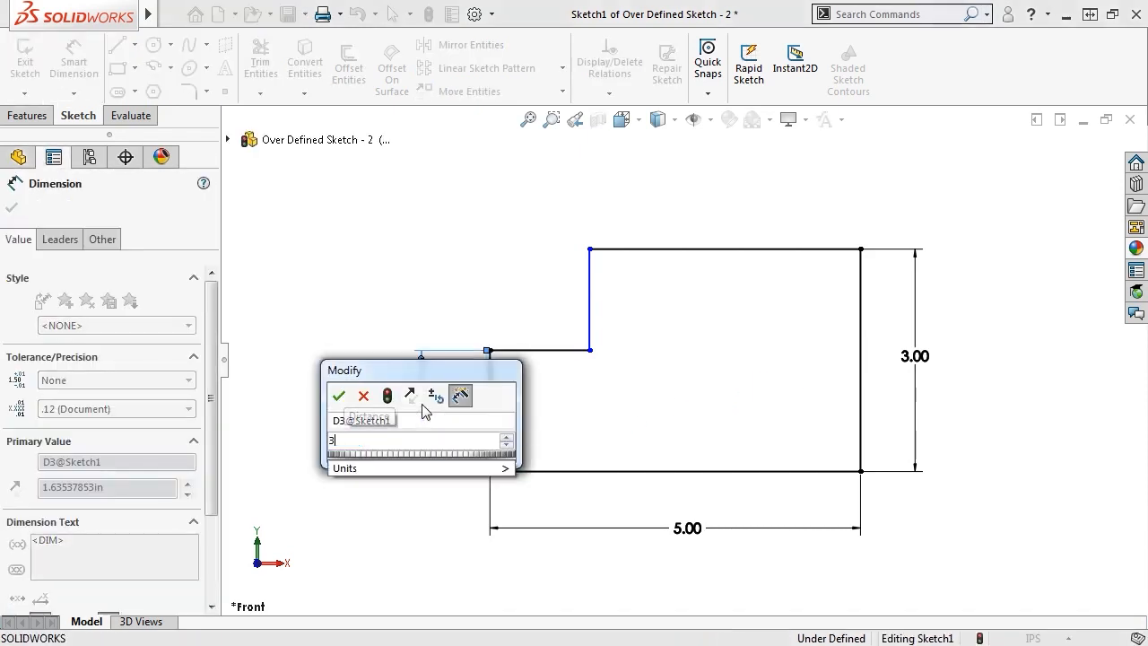
left_click(338, 399)
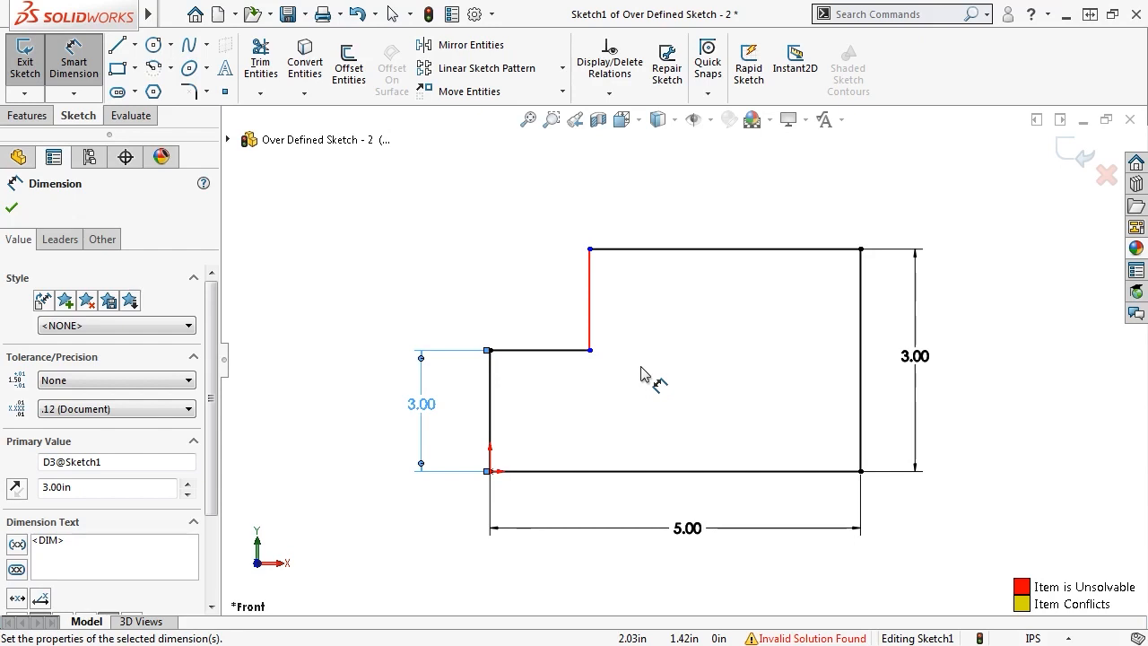
left_click(362, 18)
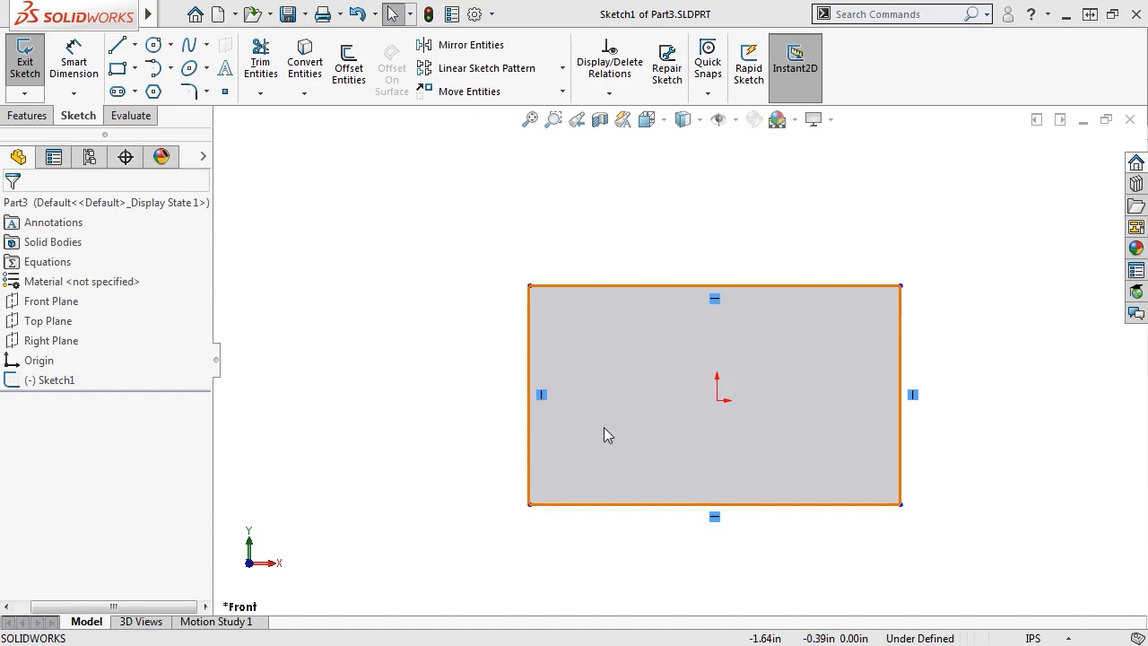
Move the whole sketched rectangle in Part3 to the right by its shaded area, and turn off Shaded Sketch Contours.
mouse_move(603, 434)
left_mouse_down()
mouse_move(564, 422)
mouse_move(505, 335)
mouse_move(636, 374)
mouse_move(625, 432)
mouse_move(593, 439)
mouse_move(658, 432)
left_mouse_up()
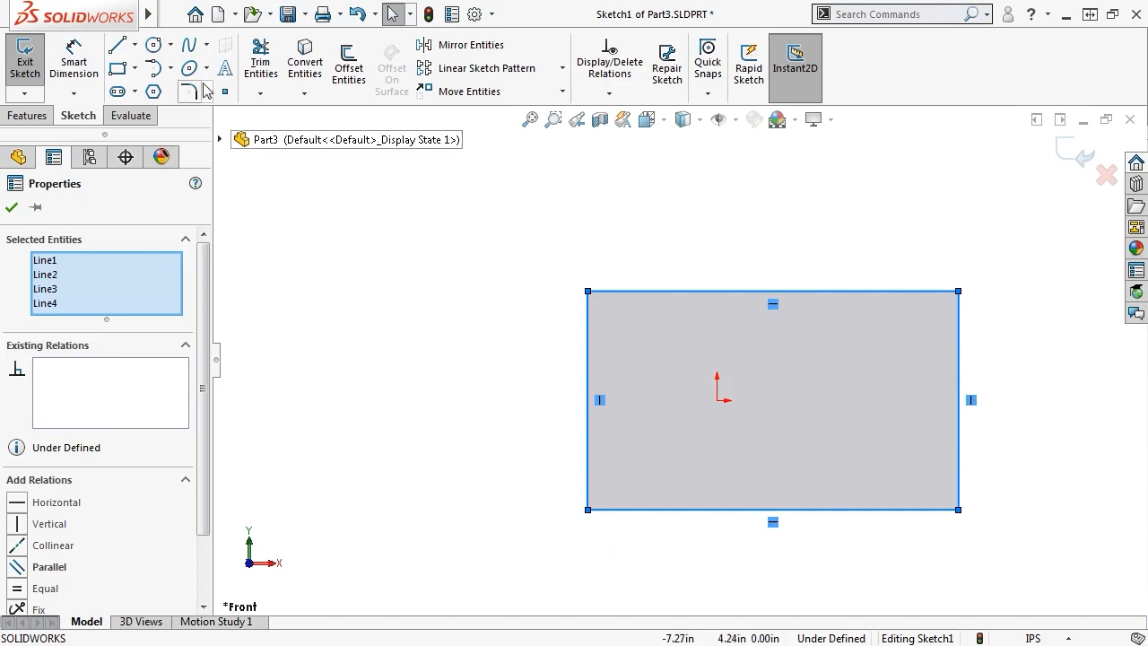
left_click(310, 20)
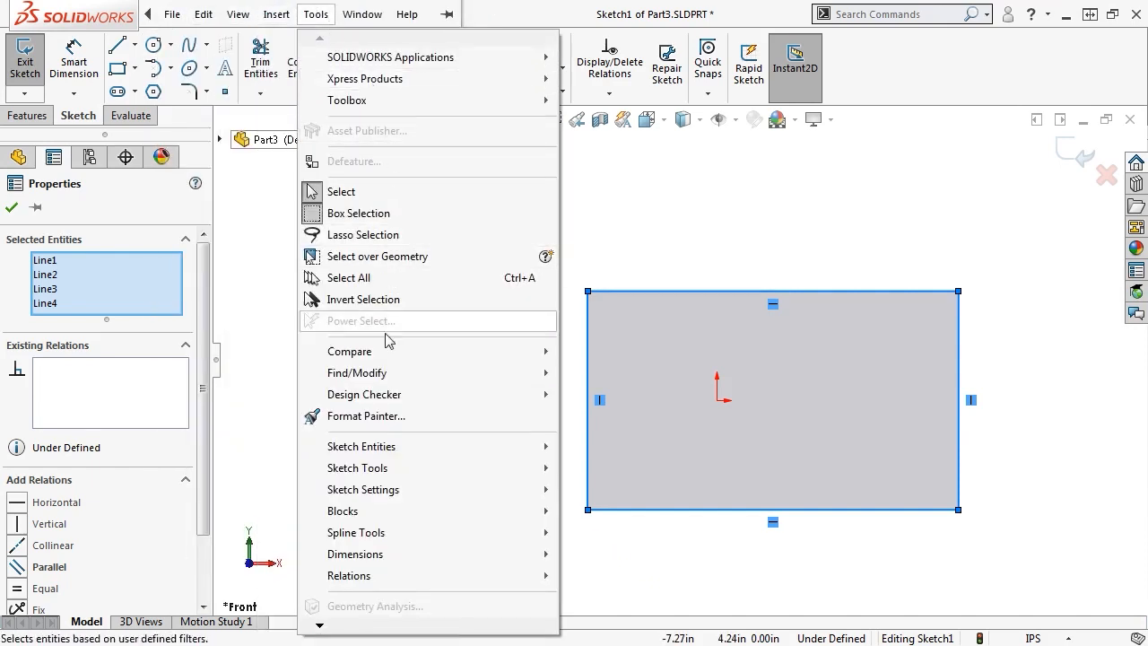
mouse_move(401, 498)
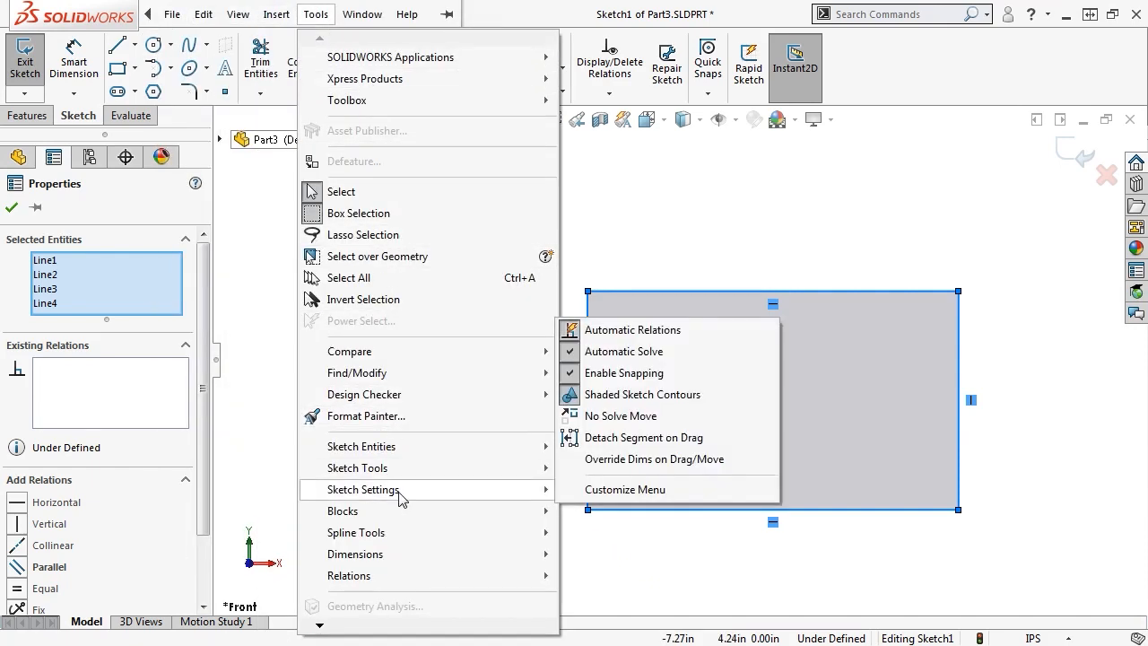
left_click(621, 395)
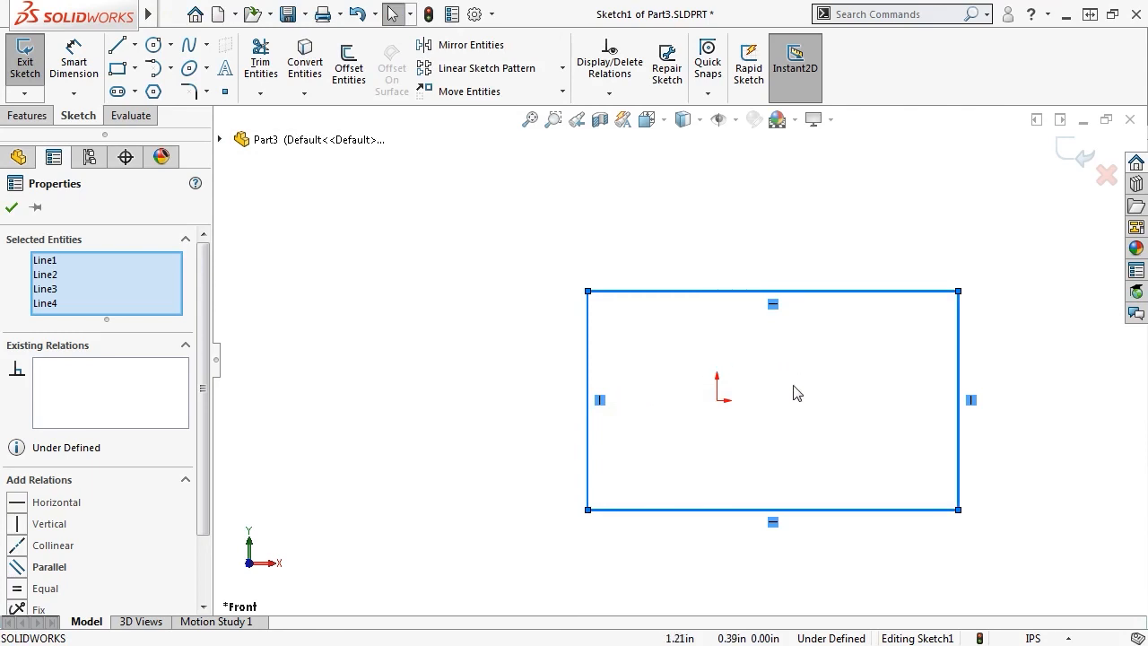
Select the four rectangle lines together and move the unshaded rectangle slightly to the left.
mouse_move(825, 452)
left_mouse_down()
mouse_move(716, 391)
mouse_move(679, 437)
mouse_move(809, 381)
mouse_move(781, 423)
left_mouse_up()
left_click_drag(1046, 549, 490, 259)
left_click_drag(592, 369, 552, 366)
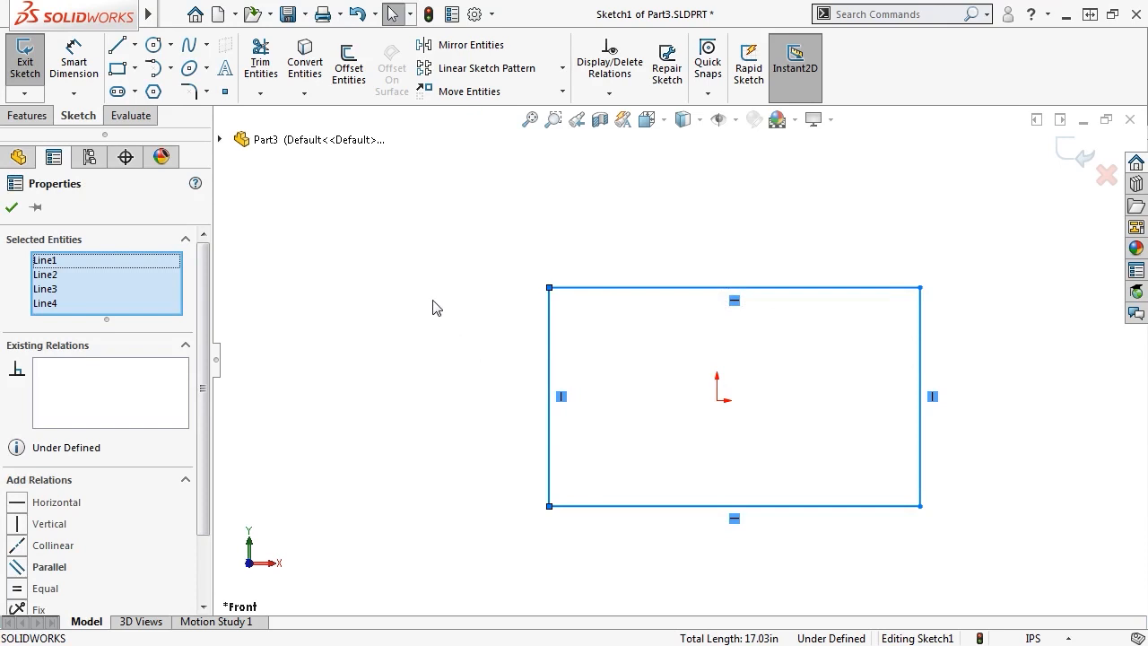
Sketch a freehand circle to the upper left of the rectangle, clear of its edges.
left_click(155, 45)
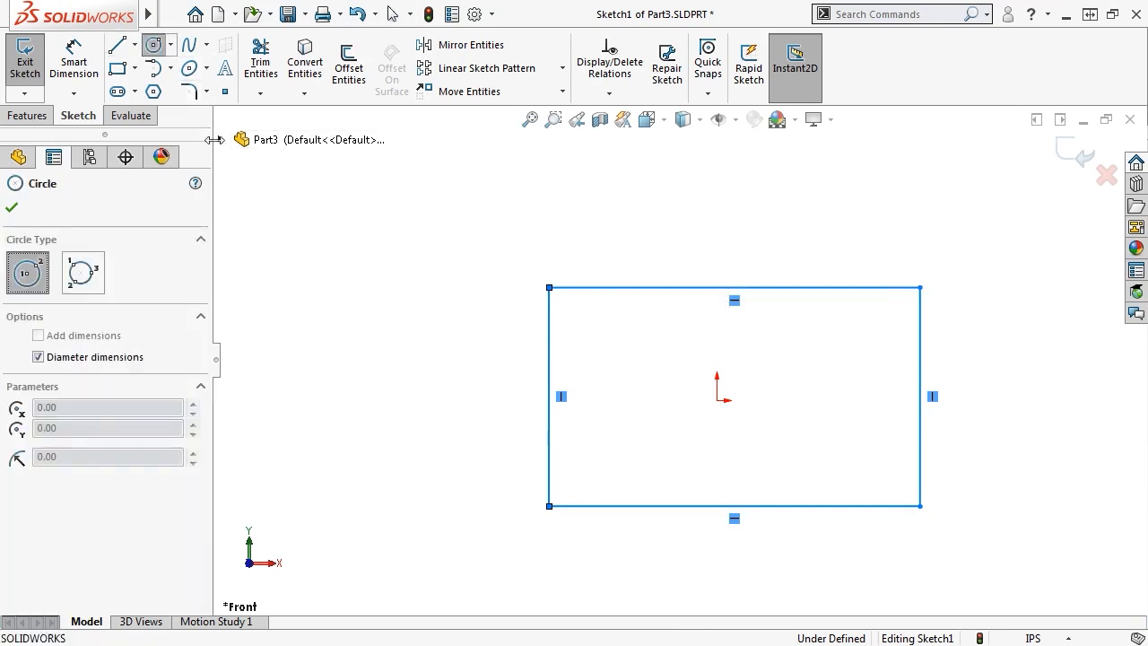
left_click(330, 263)
left_click(409, 290)
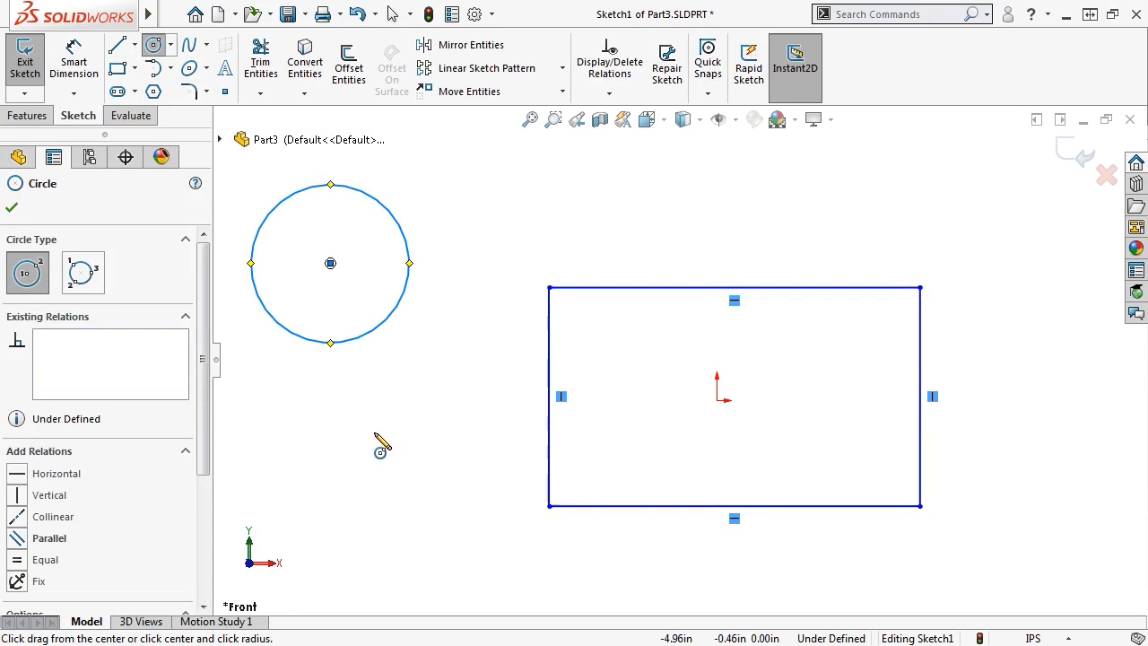
right_click(387, 469)
left_click(400, 479)
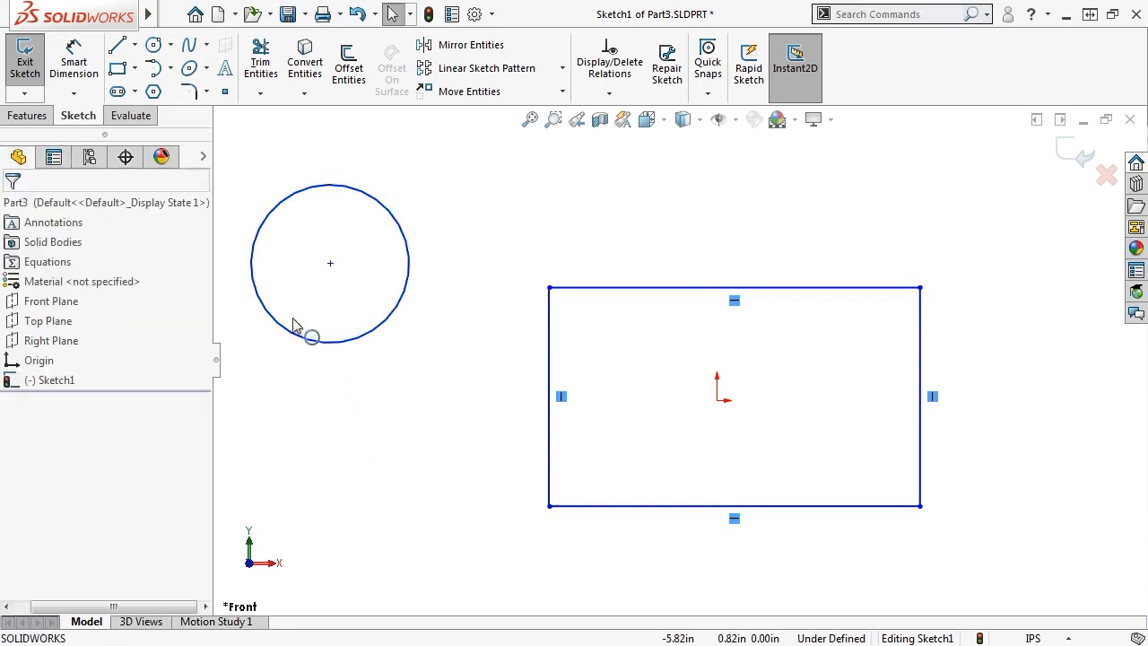
Turn on Shaded Sketch Contours in the sketch settings.
left_click(171, 13)
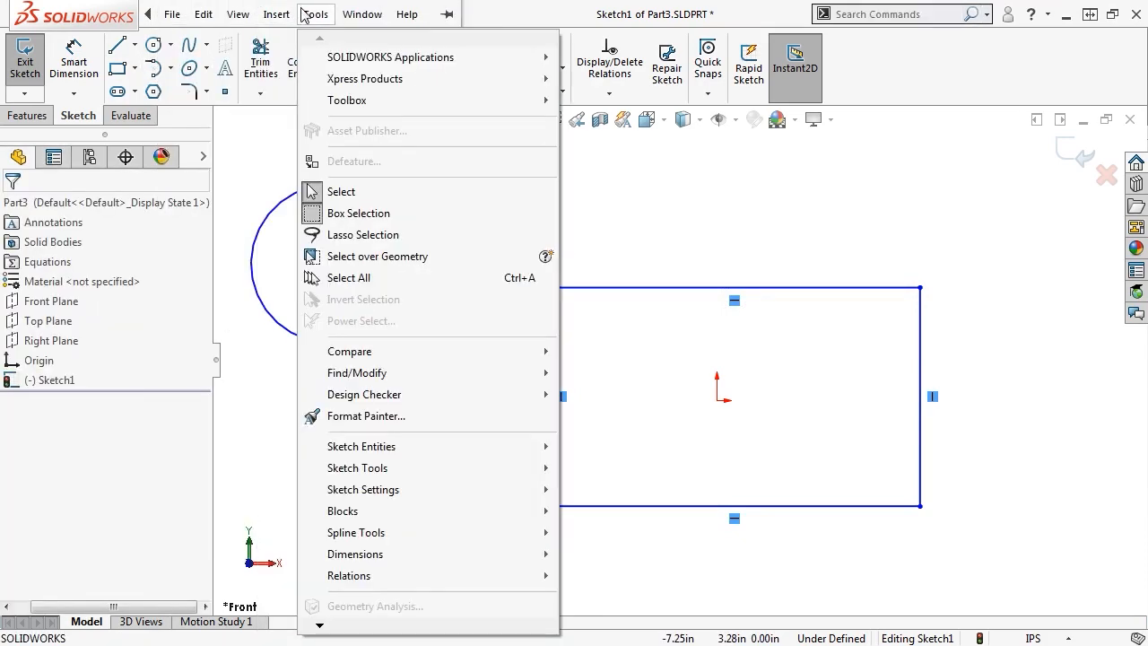
mouse_move(384, 489)
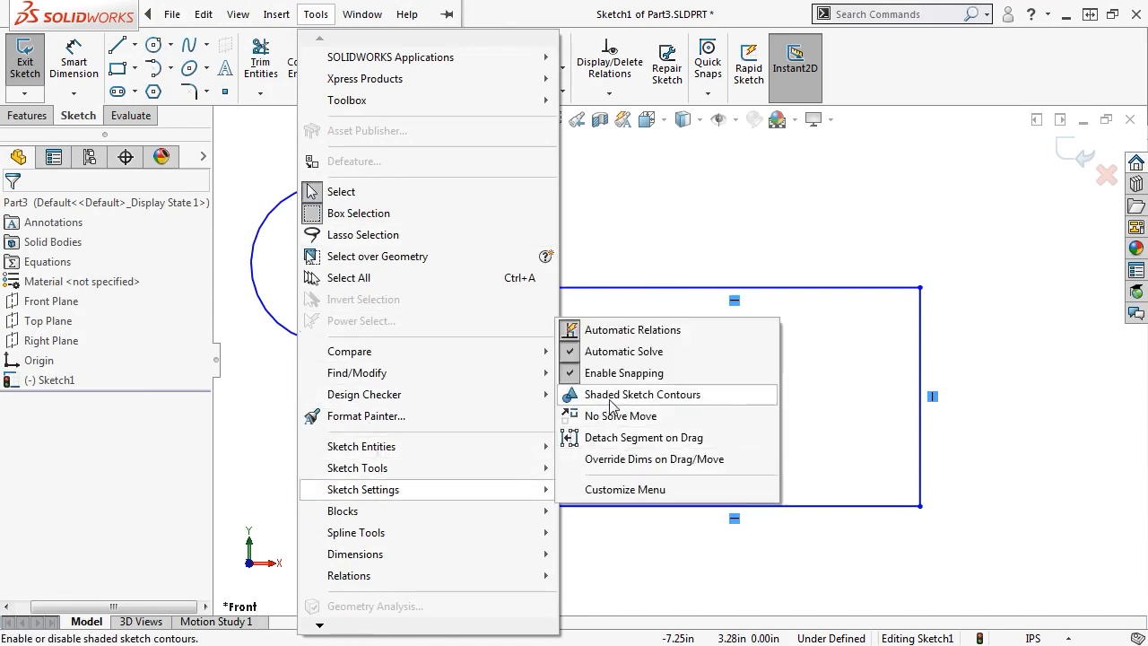
left_click(611, 400)
Sketch a second, smaller circle about 1.6 in in diameter below the first circle, left of the rectangle.
left_click(153, 44)
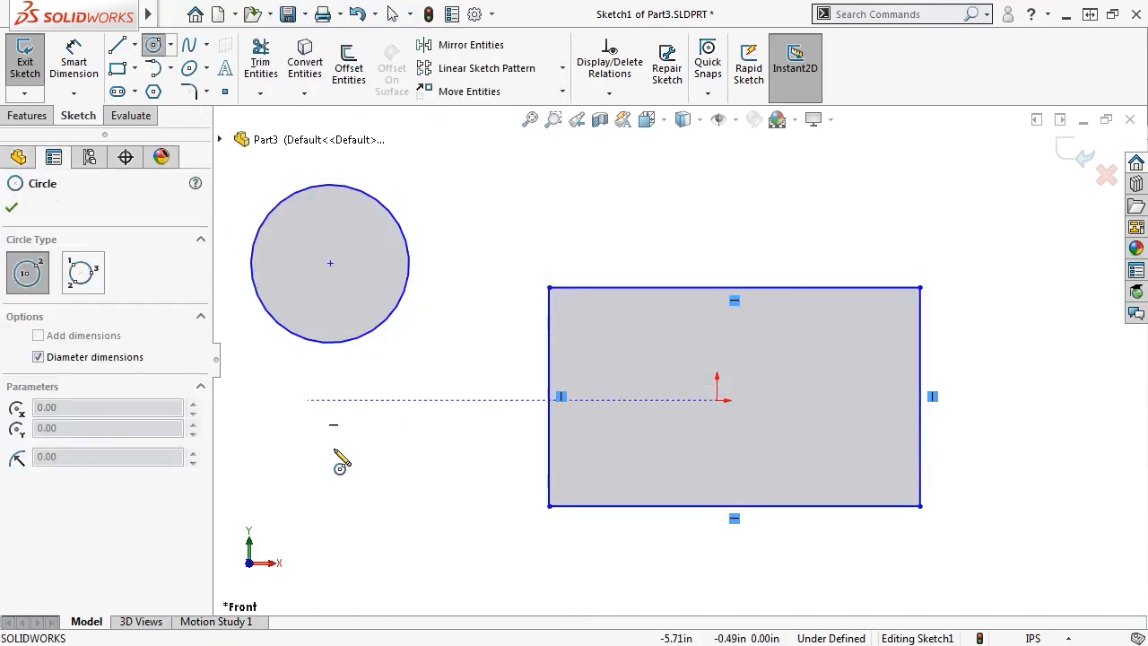
left_click(350, 409)
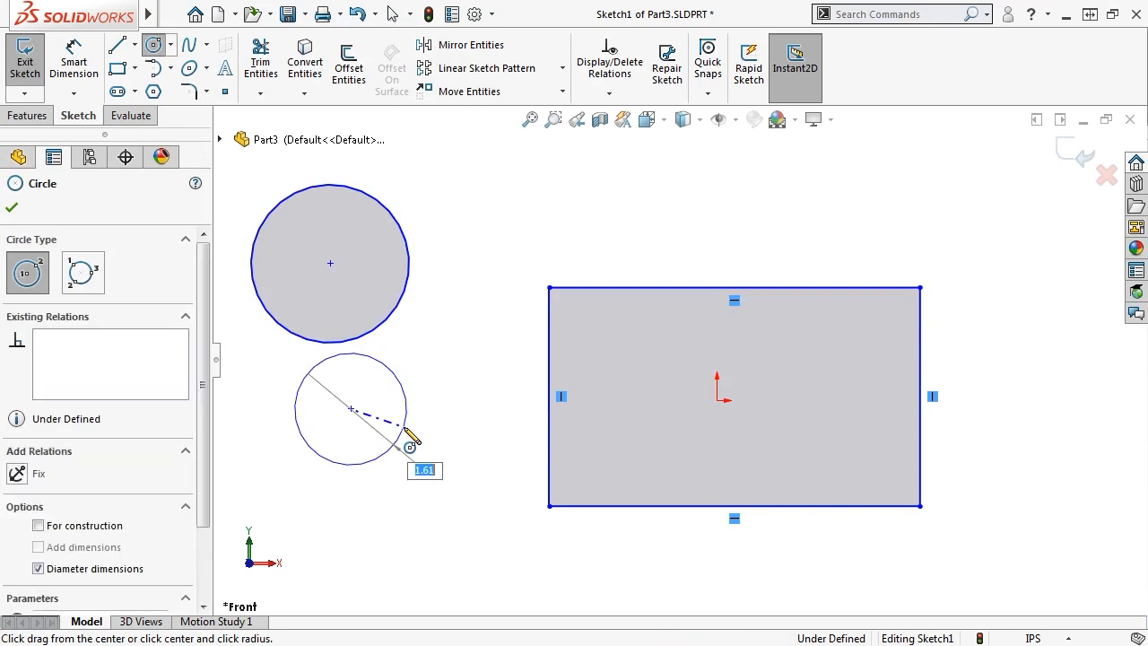
left_click(404, 433)
key("s")
key("Escape")
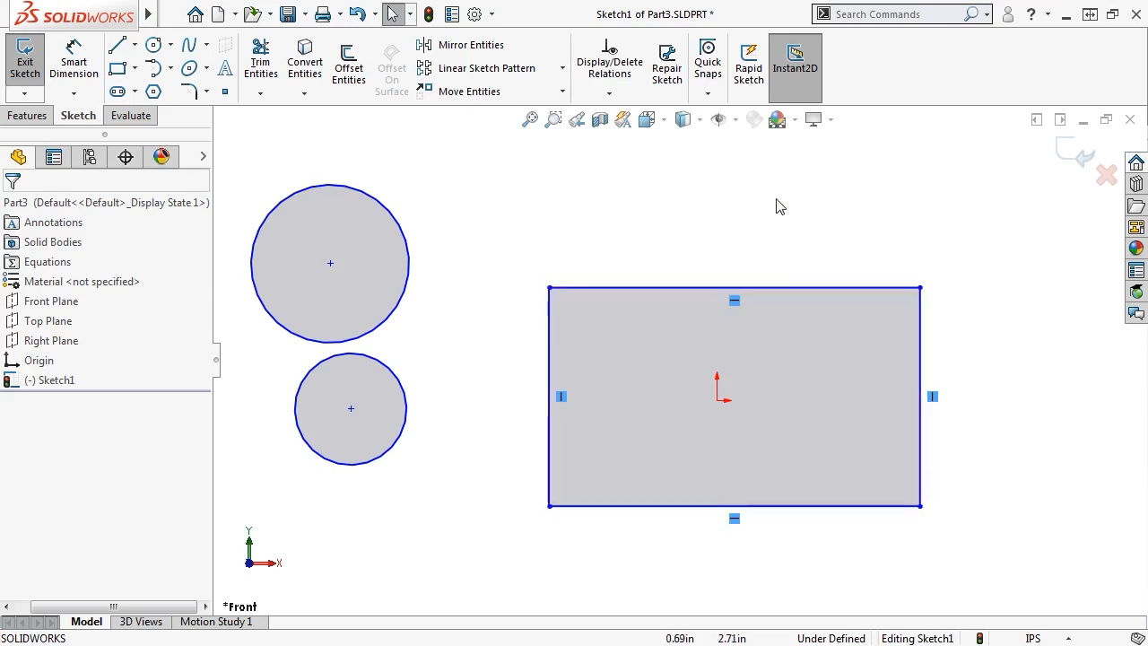
Search commands for "shaded", add Shaded Sketch Contours between Quick Snaps and Rapid Sketch, and use it to turn off the contour shading.
left_click(882, 14)
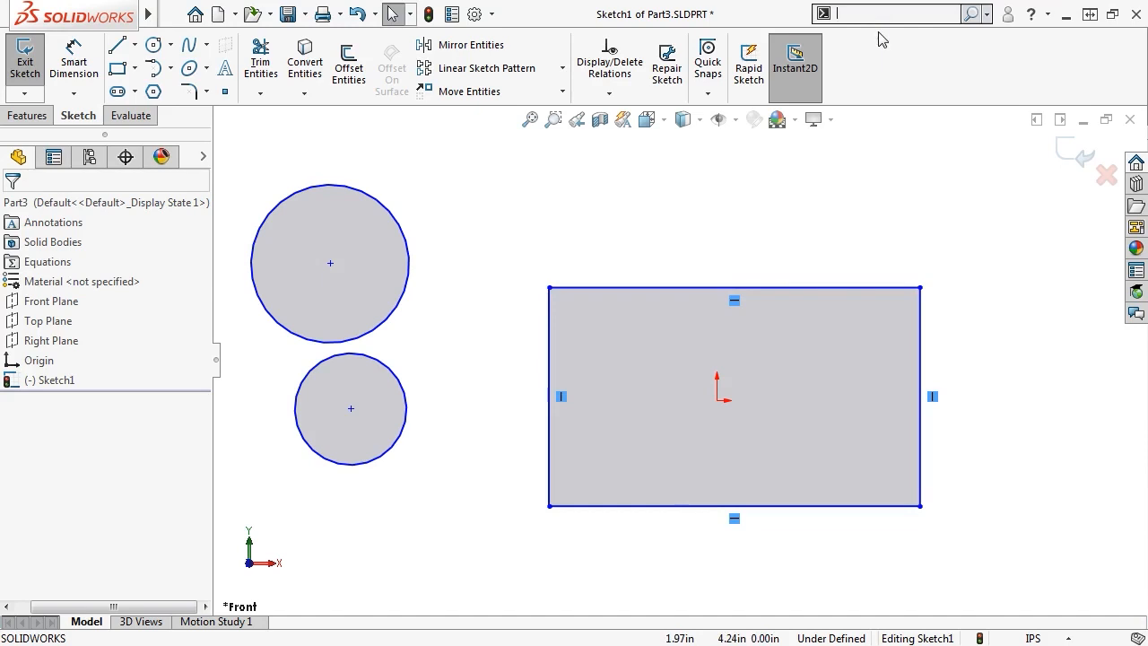
type("shaded")
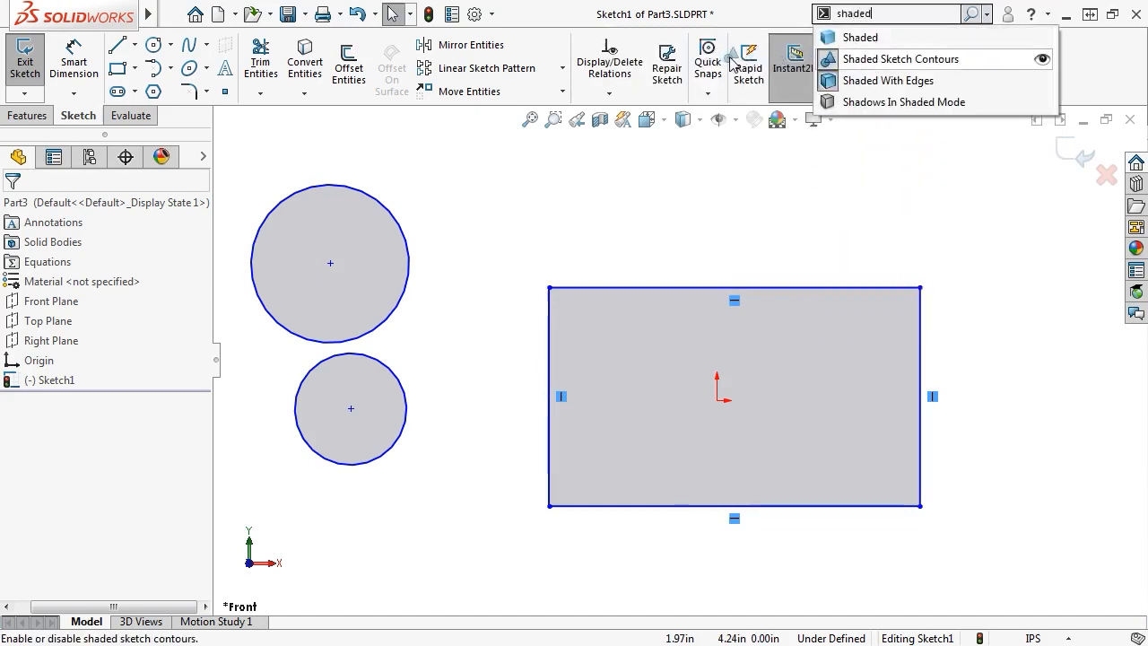
left_click_drag(733, 63, 737, 63)
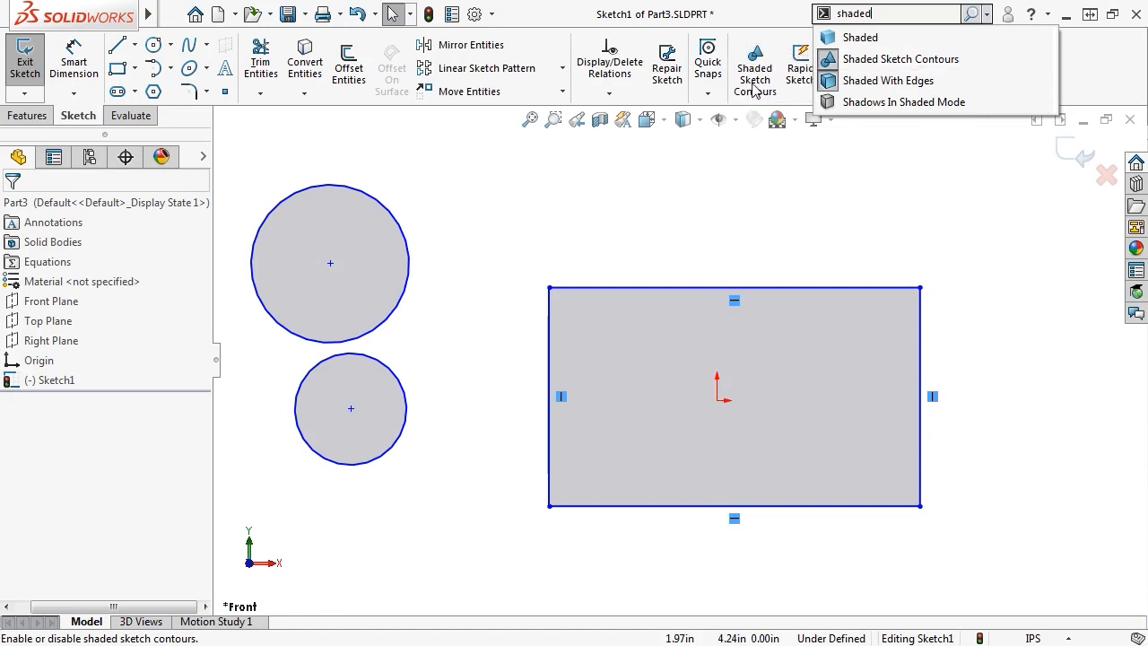
left_click(755, 83)
left_click(754, 84)
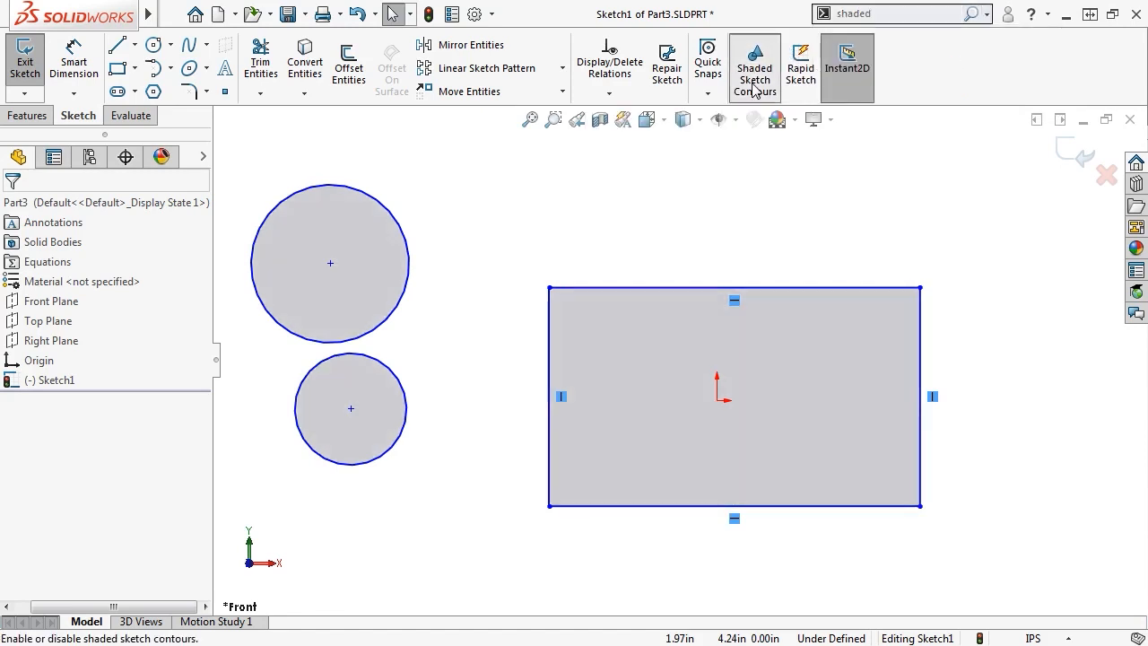
left_click(754, 85)
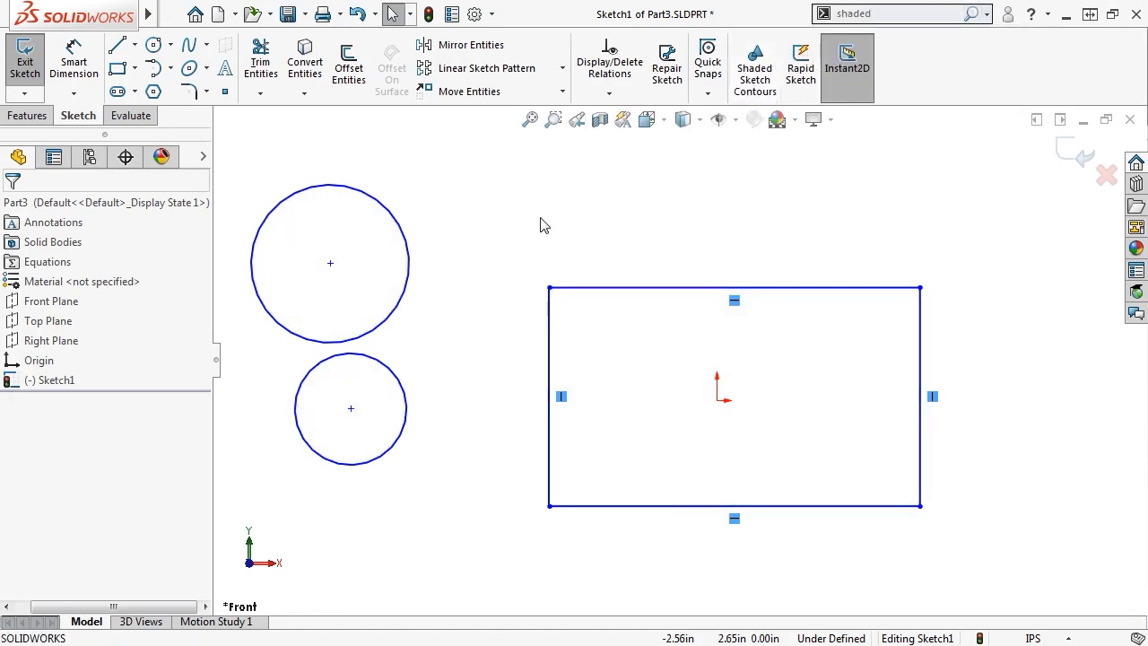